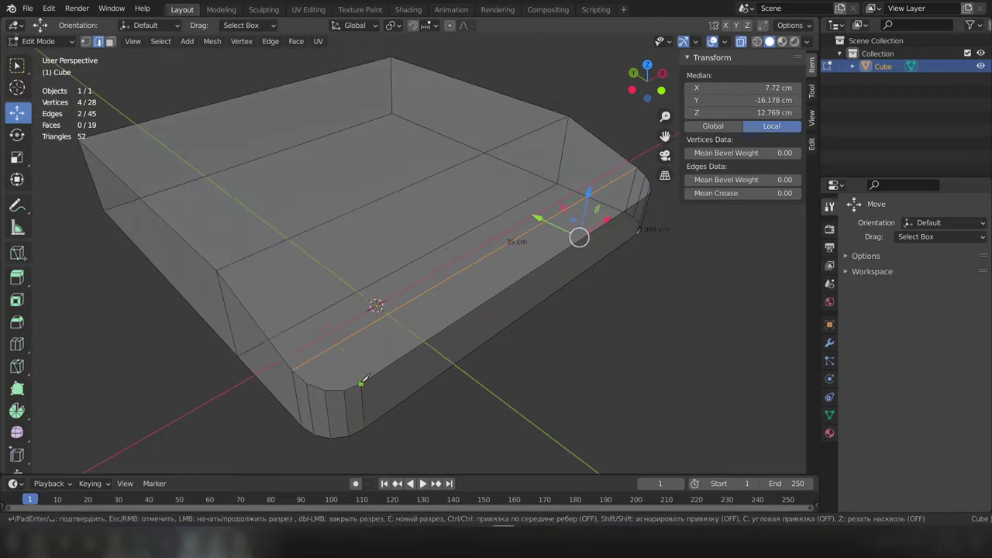
- Knife-cut across the Cube's rounded front in top view, split the face between the cut points, and save
left_click(361, 382)
key("KP_7")
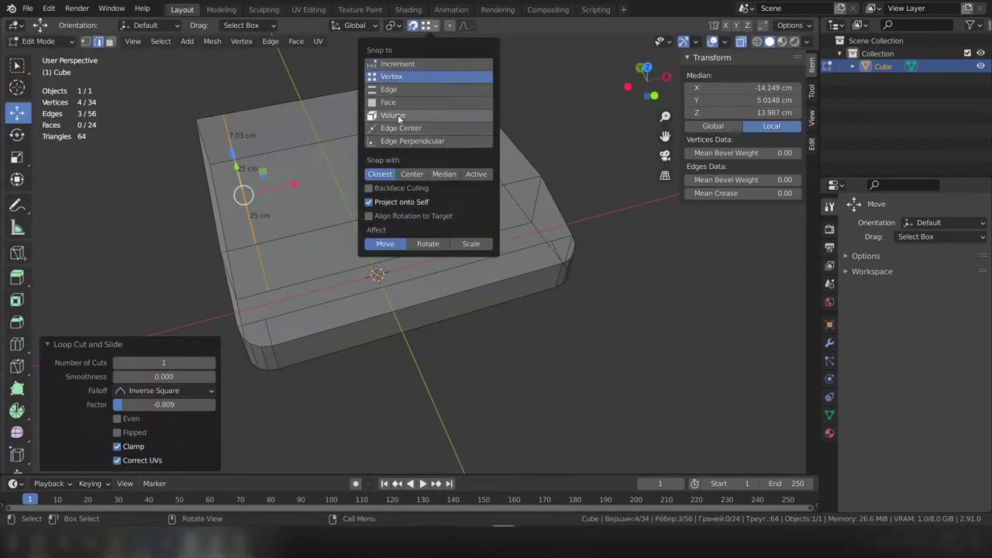
left_click(397, 115, "shift")
left_click(508, 242)
mouse_move(507, 241)
middle_mouse_down()
mouse_move(478, 204)
mouse_move(516, 263)
mouse_move(403, 281)
mouse_move(401, 294)
middle_mouse_up()
right_click(400, 295)
scroll(531, 150, "up", 5)
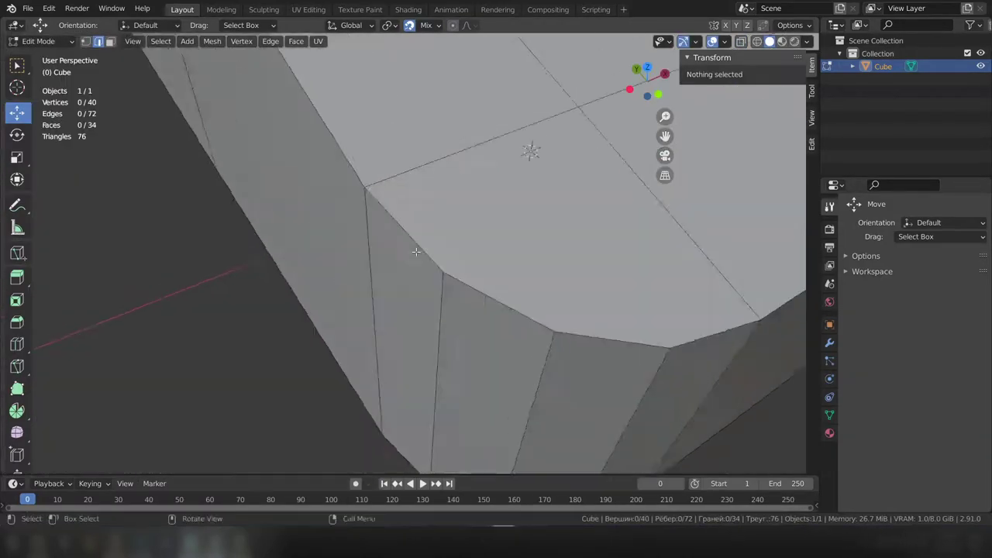
key("Return")
scroll(150, 170, "down", 5)
right_click(466, 162)
left_click(466, 163)
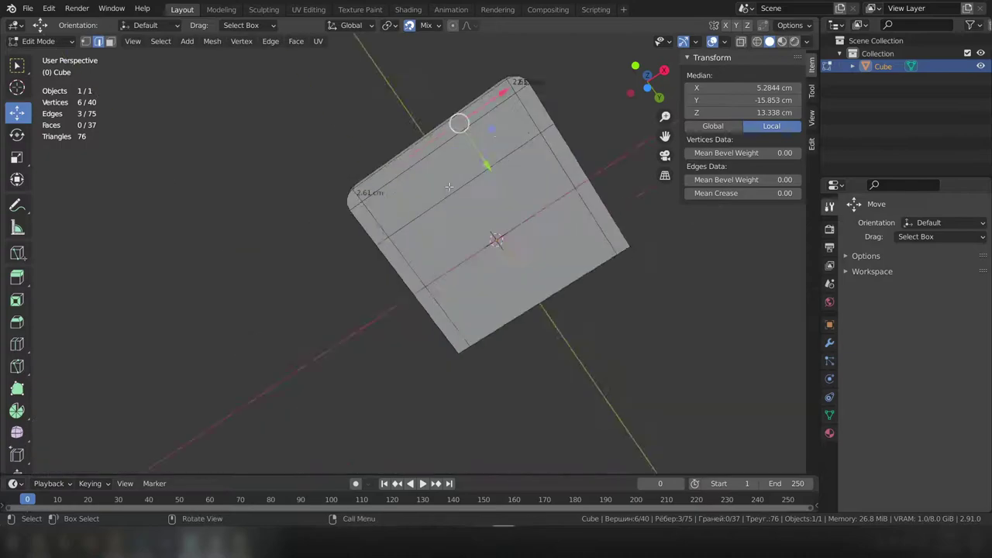
key("ctrl+shift+s")
key("Escape")
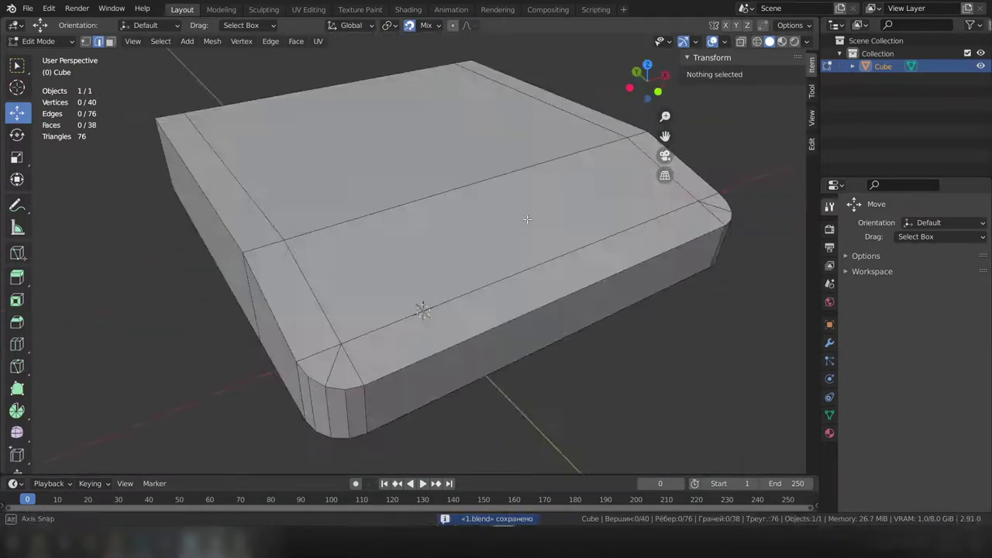
- Select edge loops on the body and slide them into place as extra support loops
mouse_move(366, 112)
middle_mouse_down()
mouse_move(465, 155)
mouse_move(573, 165)
middle_mouse_up()
left_click(573, 166, "alt")
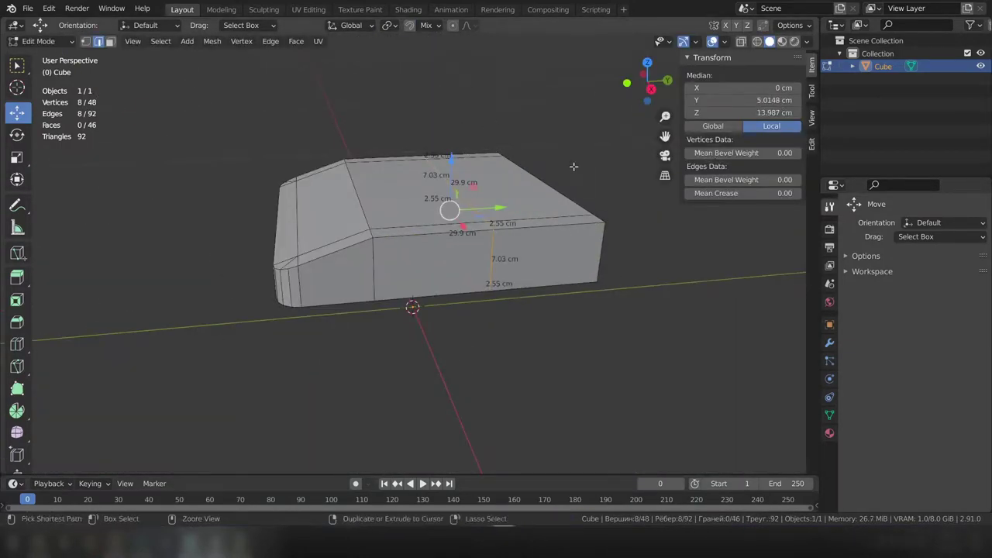
left_click(589, 237)
key("alt+a")
middle_click_drag(589, 236, 461, 294)
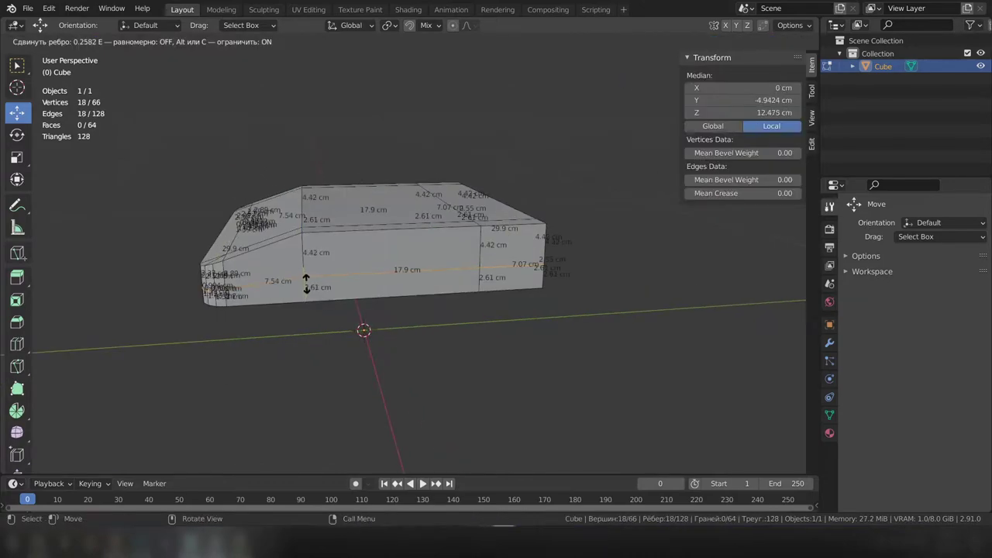
left_click(306, 283)
key("alt+a")
- In Right Ortho, box-select the bottom vertices at the front and pull them inward along Y
key("KP_3")
left_click_drag(295, 262, 674, 283)
left_click_drag(543, 280, 558, 281)
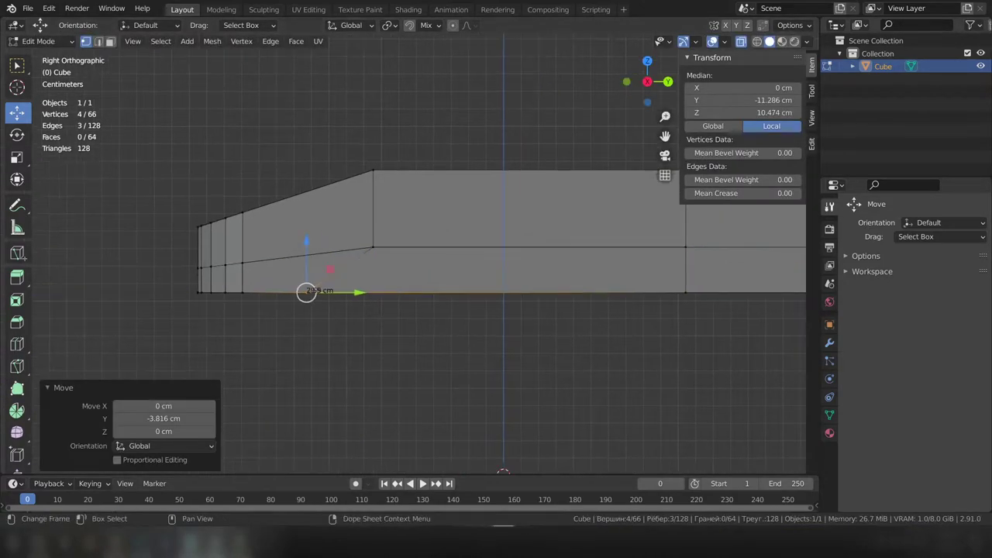
middle_click_drag(387, 310, 331, 320, "shift")
left_click_drag(616, 247, 252, 257)
scroll(295, 277, "up", 2)
key("g")
key("y")
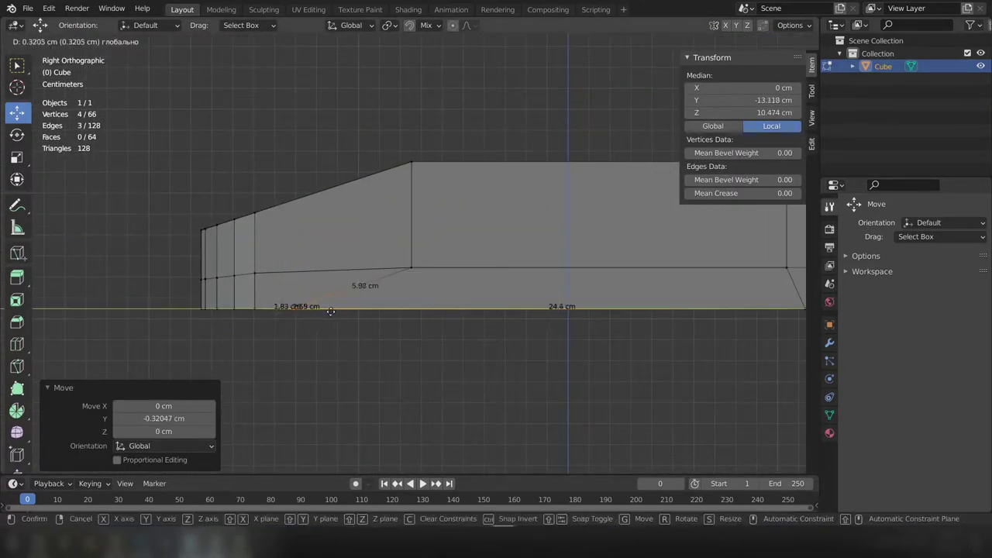
scroll(427, 272, "down", 3)
- Delete the underside faces, then add a Ctrl+R loop cut across the body
key("x")
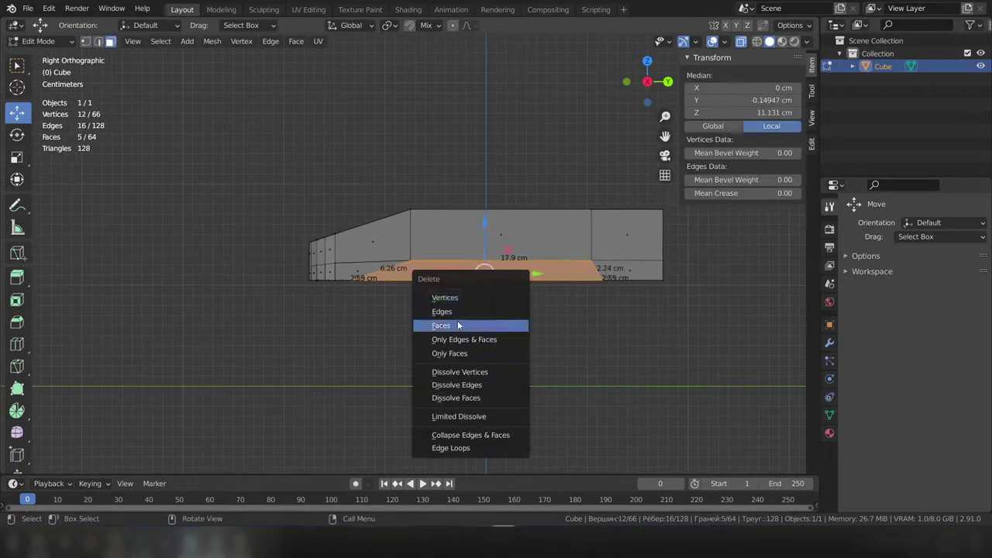
left_click(443, 325)
middle_click_drag(443, 325, 279, 303)
left_click_drag(587, 254, 479, 165)
middle_click_drag(479, 165, 310, 232)
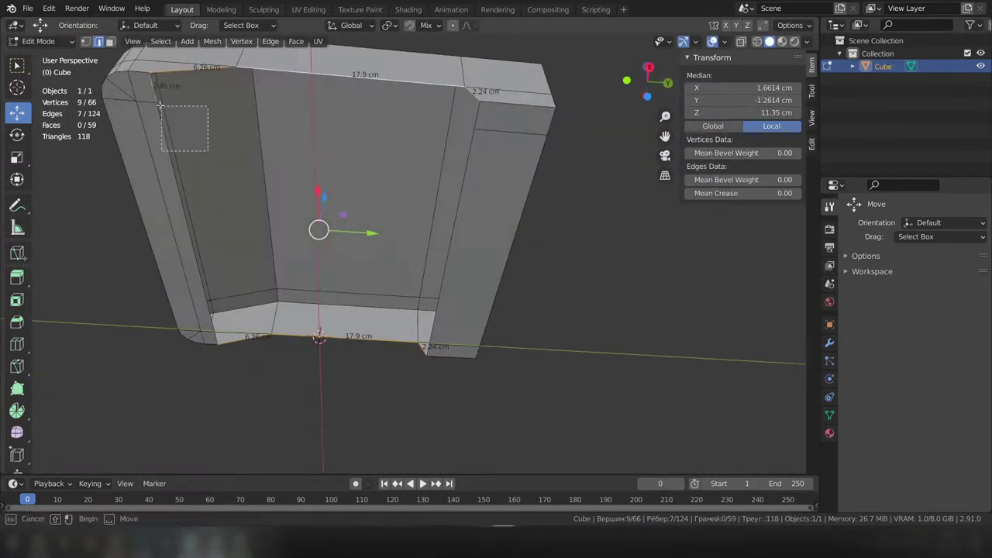
key("ctrl+r")
left_click(310, 98)
key("alt+a")
scroll(545, 262, "down", 3)
- In the side view, move the bottom-right vertices to angle the lower corner
key("Tab")
mouse_move(546, 261)
middle_mouse_down()
mouse_move(402, 242)
mouse_move(509, 330)
middle_mouse_up()
left_click(829, 415)
key("KP_3")
key("Tab")
scroll(465, 275, "up", 3)
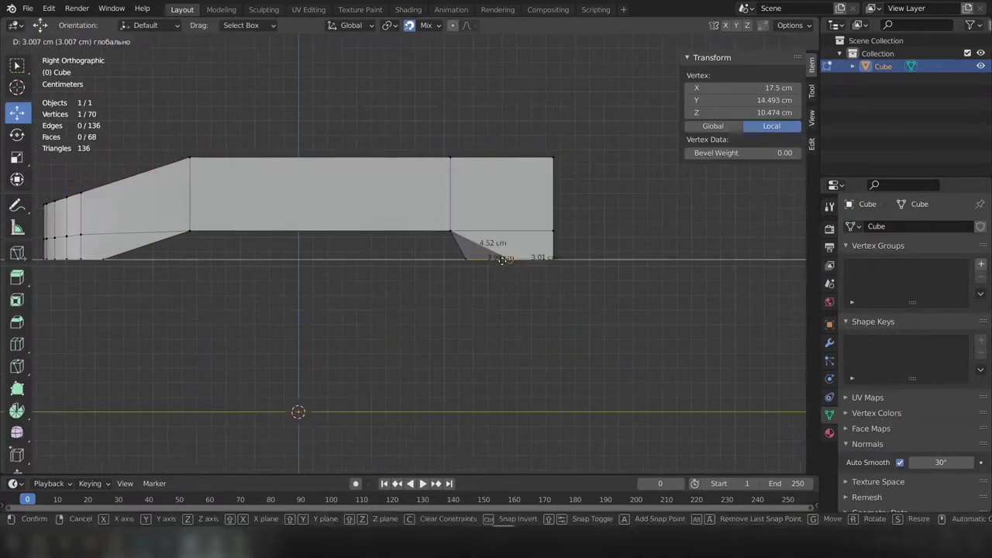
left_click_drag(574, 271, 461, 247)
key("g")
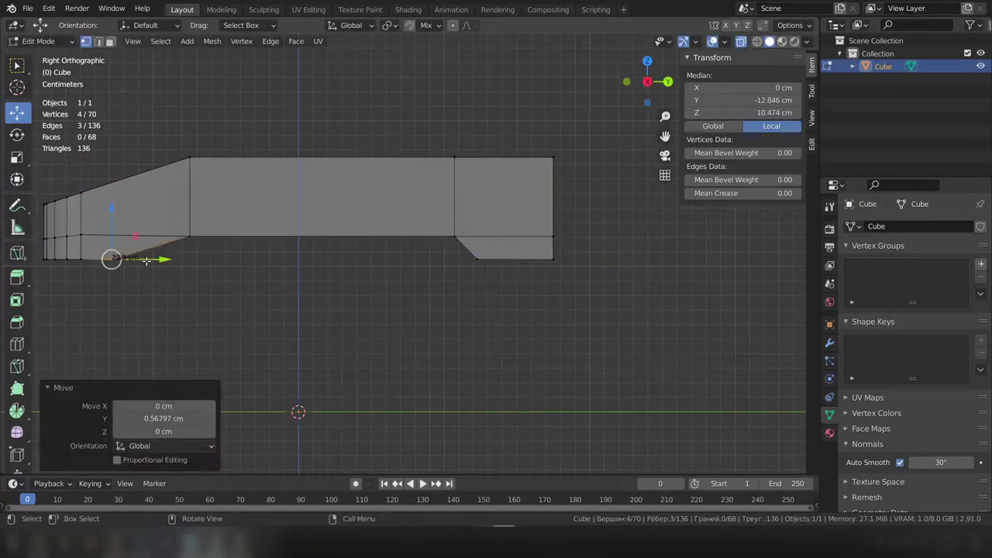
- Select the edge ring across the sloped front's top faces and subdivide it
key("2")
mouse_move(146, 261)
middle_mouse_down()
mouse_move(501, 303)
mouse_move(461, 239)
mouse_move(390, 282)
middle_mouse_up()
left_click(418, 255)
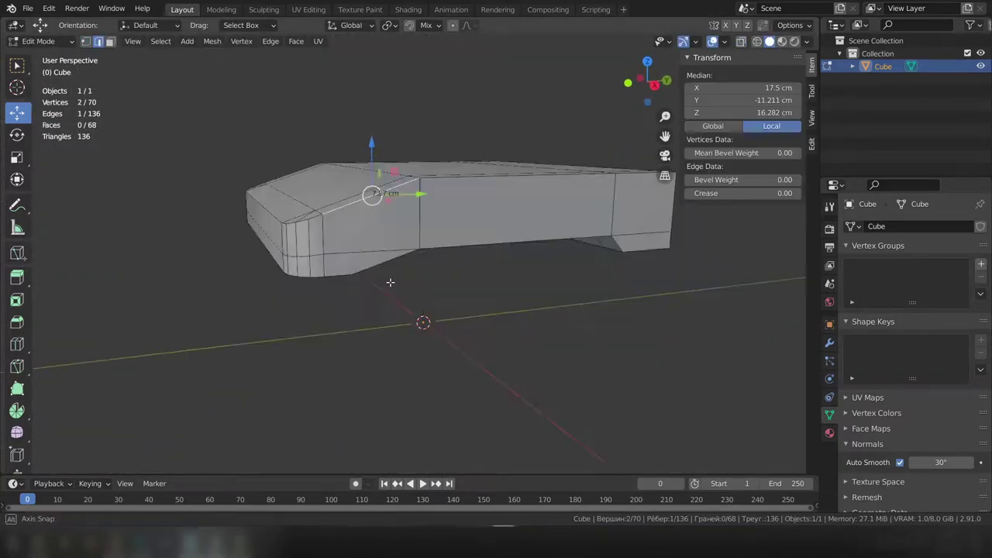
key("KP_3")
left_click(349, 162, "ctrl+alt")
key("alt+z")
middle_click_drag(349, 162, 413, 270)
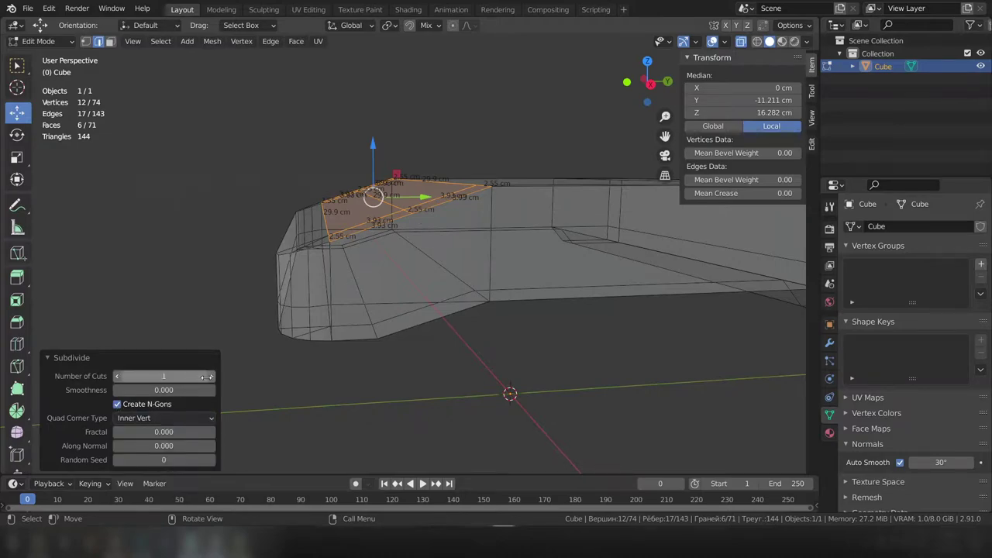
key("alt+z")
middle_click_drag(208, 376, 398, 360)
- Undo the stray knife cut, select the leftover edges and dissolve them
key("alt+a")
key("k")
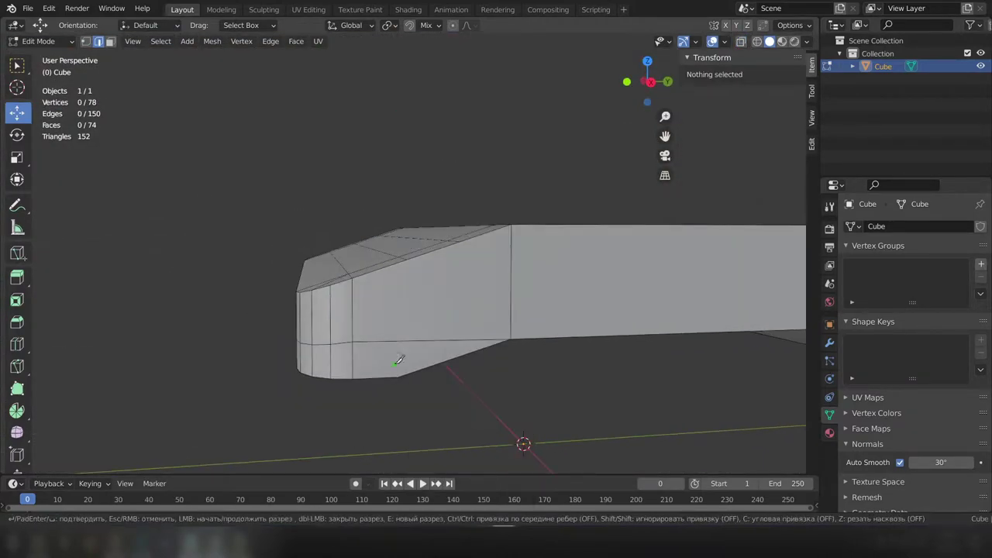
key("ctrl+z")
scroll(656, 333, "down", 4)
mouse_move(656, 333)
middle_mouse_down()
mouse_move(522, 332)
mouse_move(339, 381)
middle_mouse_up()
key("KP_3")
scroll(569, 371, "down", 3)
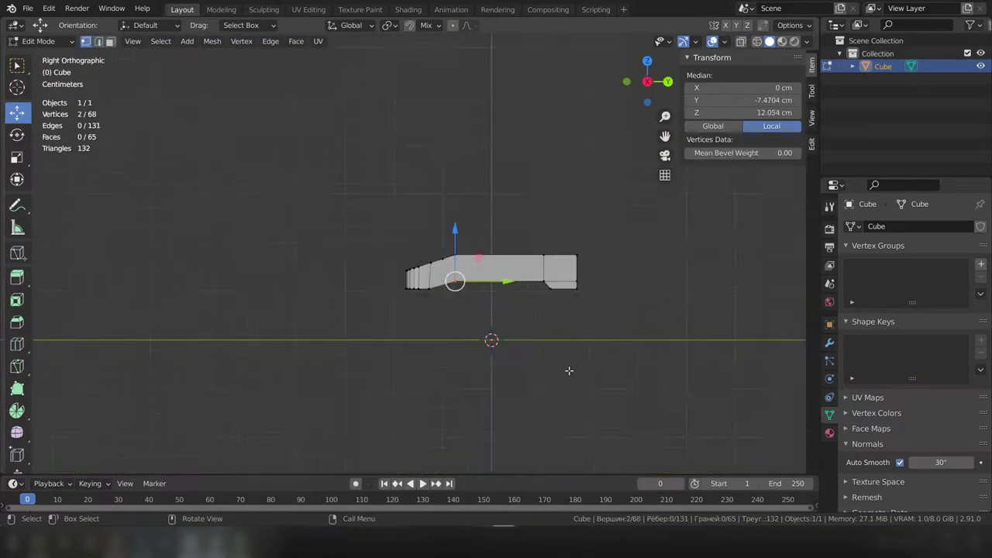
scroll(568, 371, "up", 5)
left_click(513, 218, "ctrl")
mouse_move(525, 299)
middle_mouse_down()
mouse_move(496, 232)
mouse_move(522, 240)
middle_mouse_up()
key("x")
left_click(364, 387)
- Add a loop cut and slide it toward the front as a support loop
key("ctrl+r")
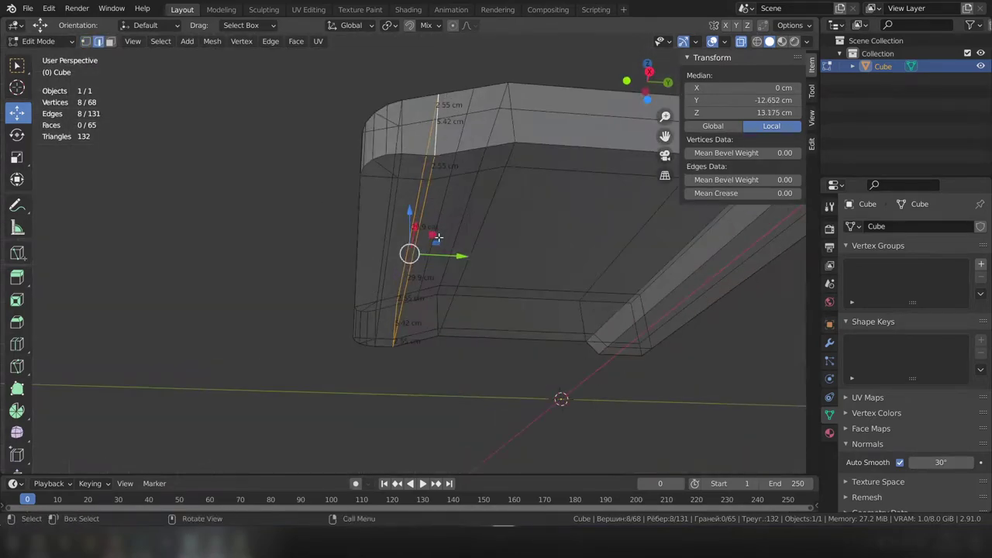
left_click(448, 292)
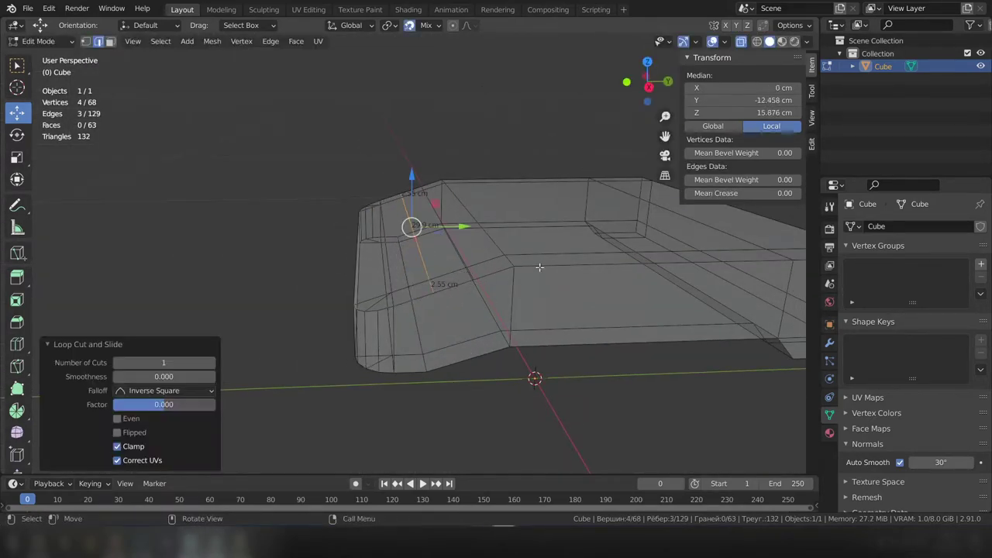
middle_click_drag(448, 292, 366, 235)
key("g")
key("g")
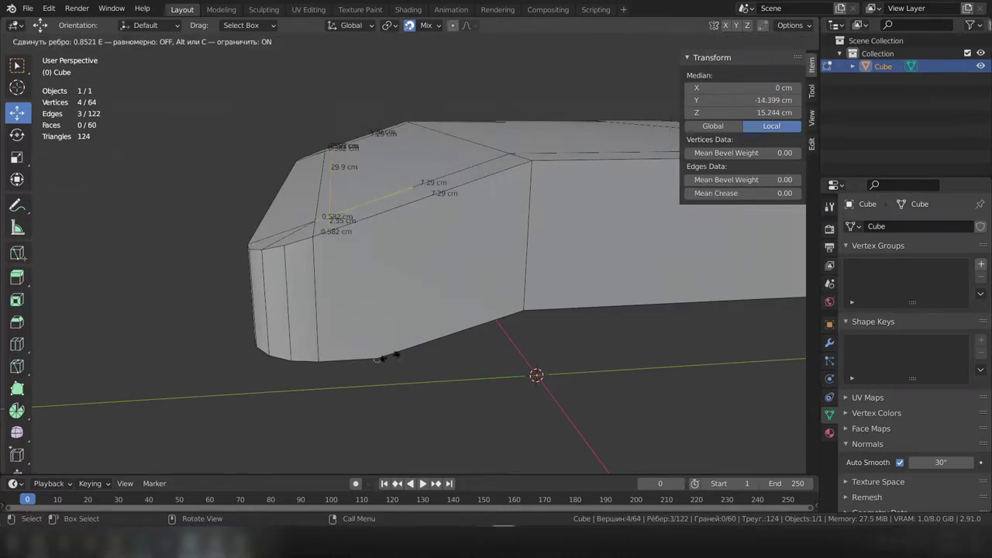
left_click(379, 359)
key("KP_3")
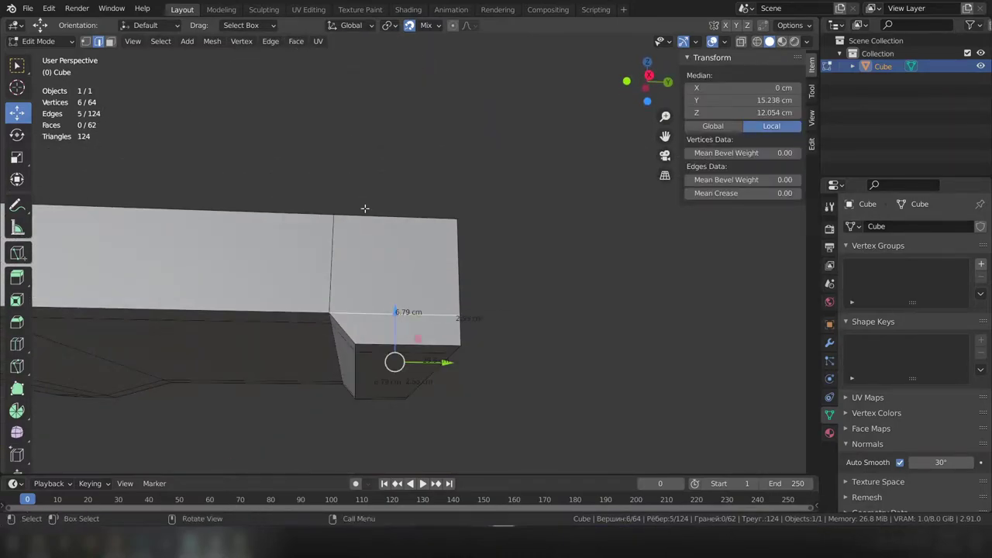
- Select the vertices on the front rounded corner and knife-cut from the corner vertex
mouse_move(364, 207)
middle_mouse_down()
mouse_move(354, 317)
mouse_move(434, 337)
middle_mouse_up()
left_click(354, 317)
key("alt+a")
scroll(368, 277, "down", 3)
middle_click_drag(475, 363, 495, 489)
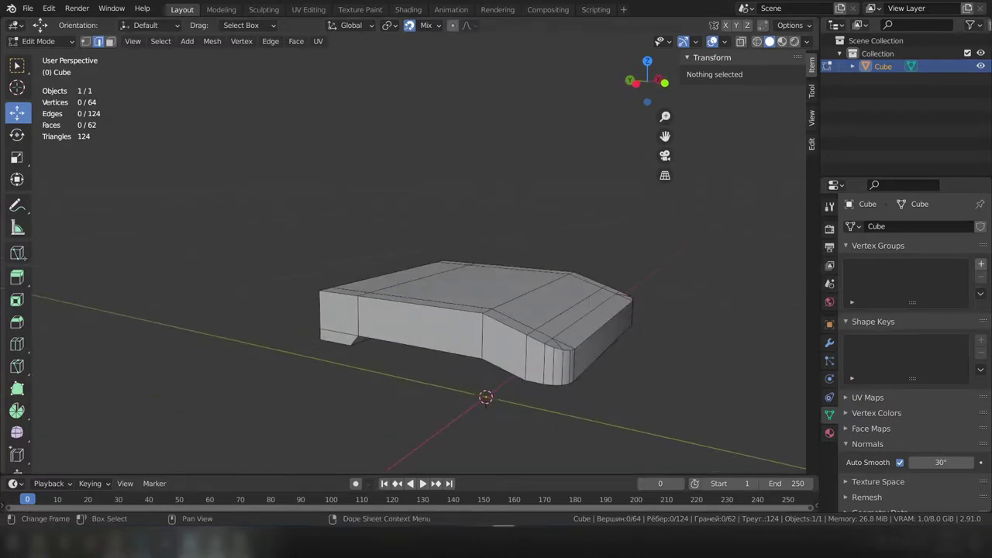
left_click(353, 335)
key("KP_Decimal")
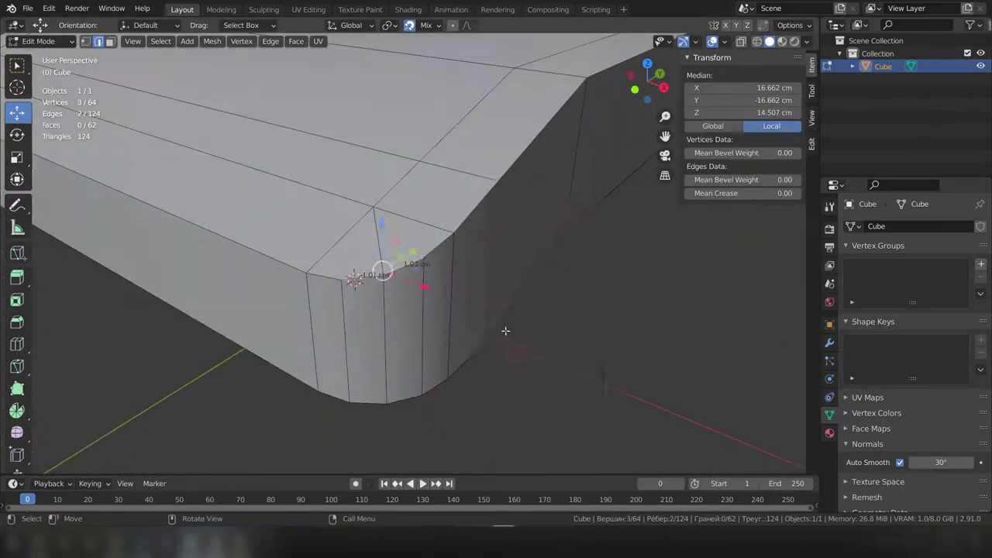
left_click(252, 291)
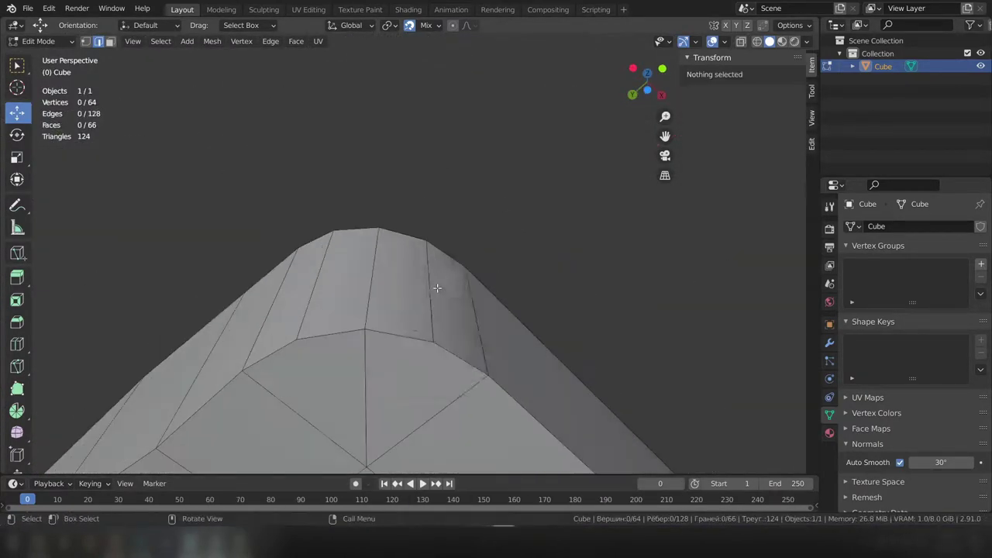
left_click(432, 212)
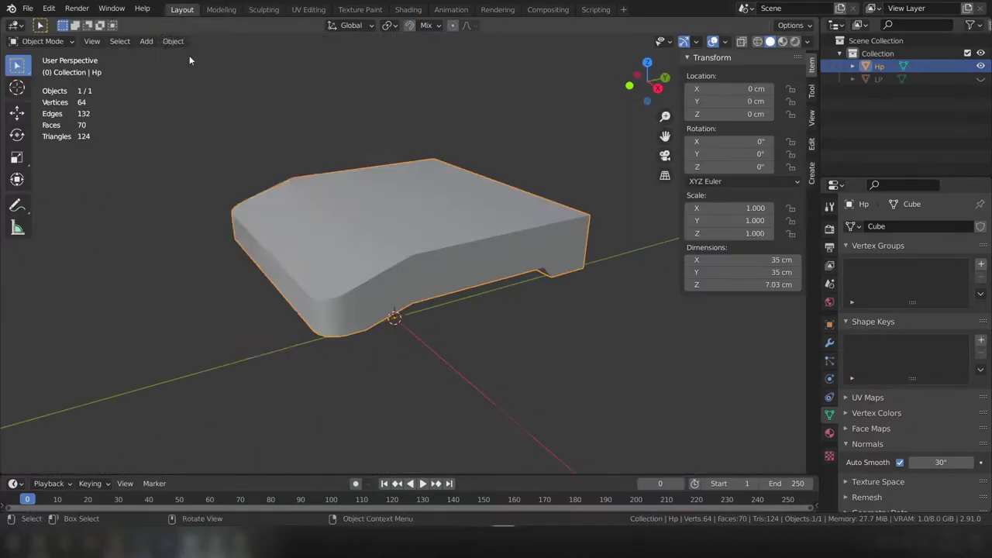
- Bevel all edges at 0.892 cm with 4 segments and a sharp inner miter, then check the result in Object Mode
middle_click_drag(761, 240, 762, 240)
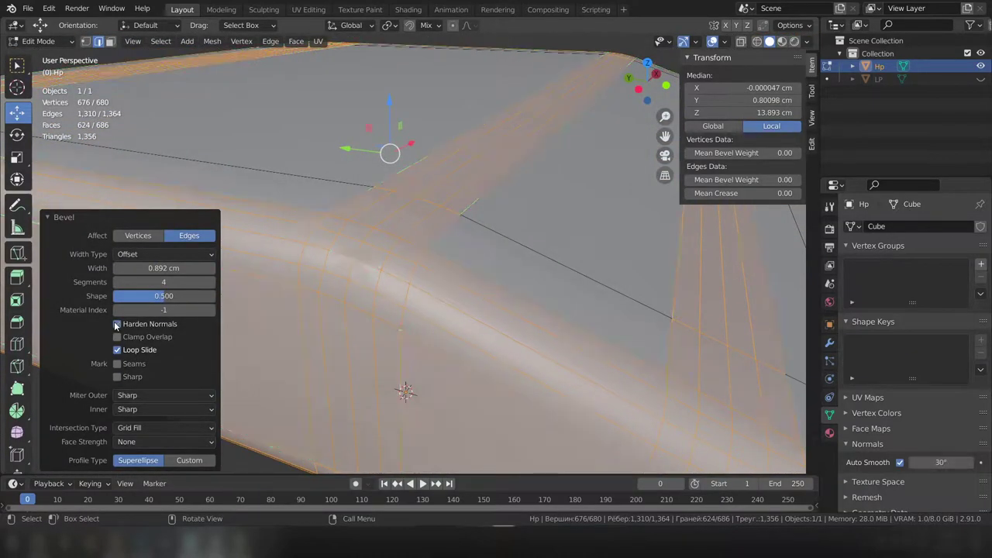
left_click(140, 425)
left_click(141, 427)
mouse_move(390, 233)
middle_mouse_down()
mouse_move(380, 214)
mouse_move(448, 241)
middle_mouse_up()
key("KP_3")
scroll(380, 214, "up", 4)
scroll(387, 232, "down", 2)
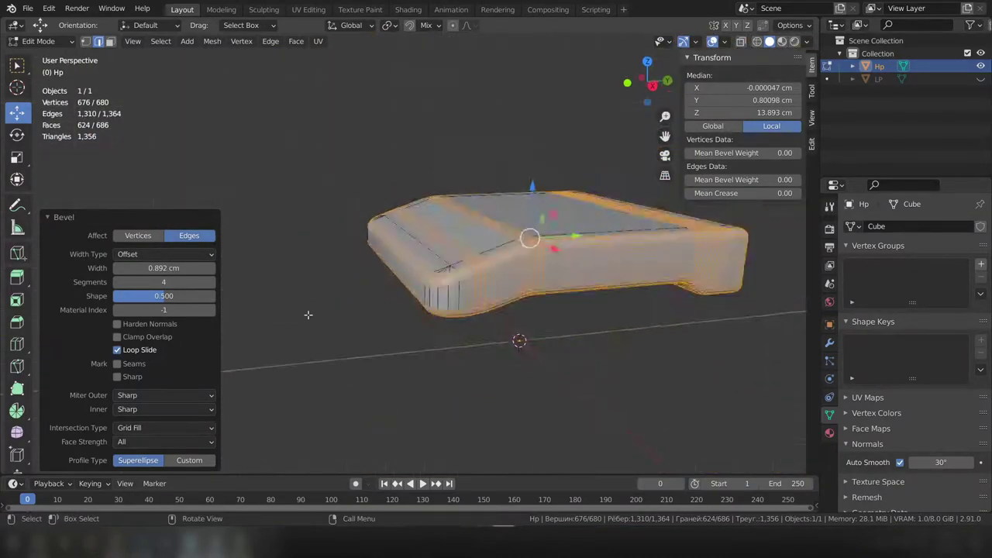
scroll(448, 242, "up", 3)
key("Tab")
- Add a Weighted Normal modifier to the body
middle_click_drag(458, 392, 496, 372)
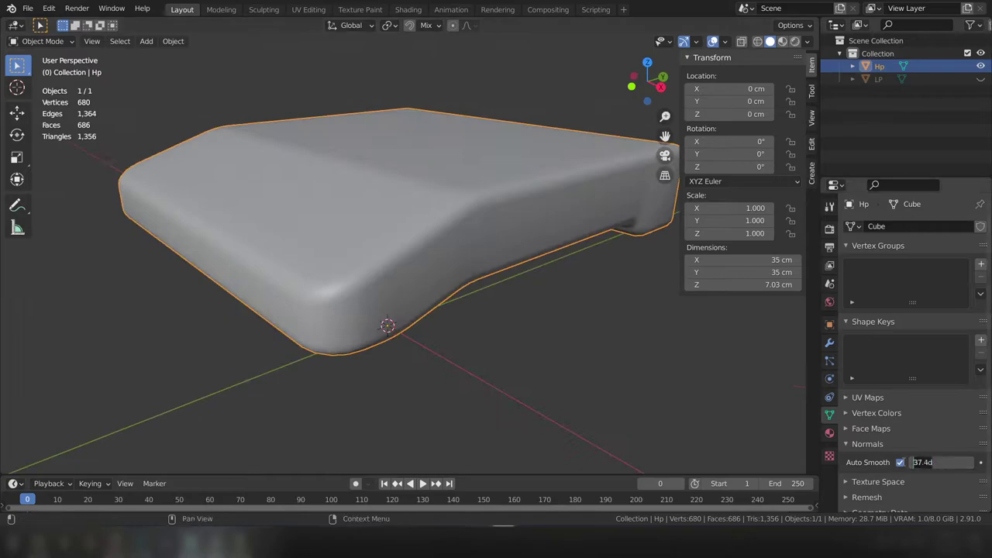
left_click(829, 342)
left_click(914, 225)
left_click(675, 318)
mouse_move(674, 318)
middle_mouse_down()
mouse_move(519, 360)
mouse_move(609, 460)
mouse_move(543, 434)
middle_mouse_up()
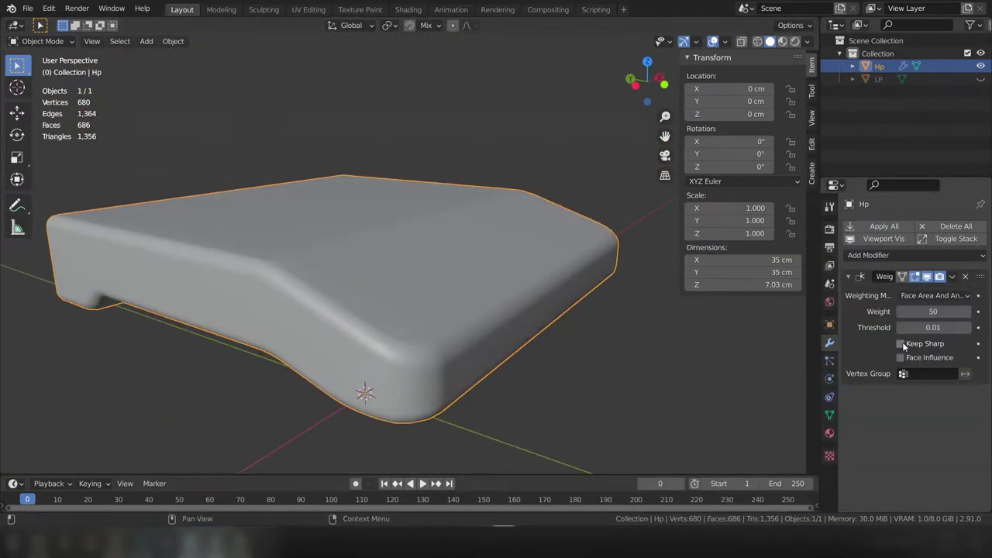
middle_click_drag(697, 371, 520, 404)
left_click(829, 415)
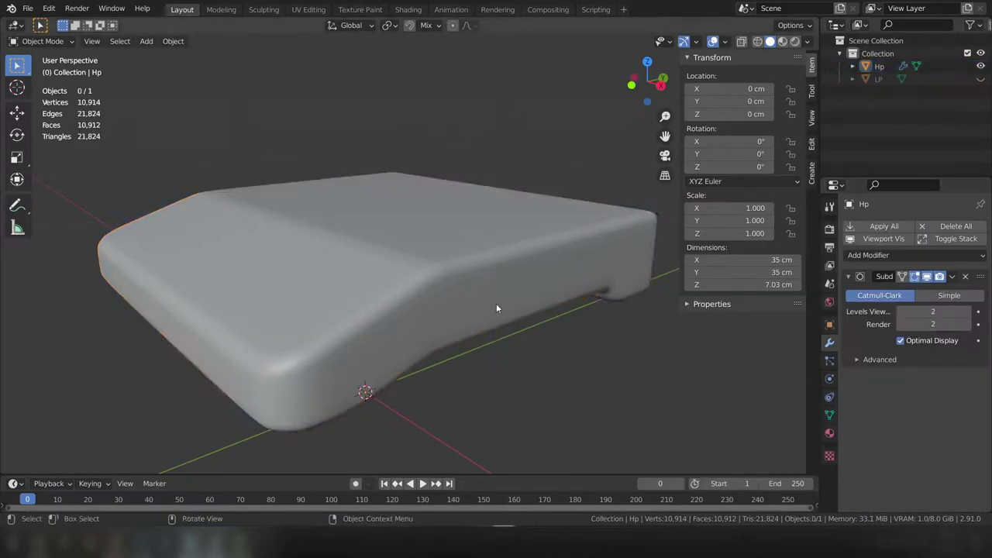
- Select Hp and dissolve one of its edge loops in Edit Mode
left_click(496, 309)
key("Tab")
scroll(403, 343, "up", 5)
mouse_move(403, 343)
middle_mouse_down()
mouse_move(484, 261)
mouse_move(443, 343)
mouse_move(480, 290)
middle_mouse_up()
left_click(483, 260, "alt")
key("ctrl+x")
scroll(443, 343, "down", 5)
key("Tab")
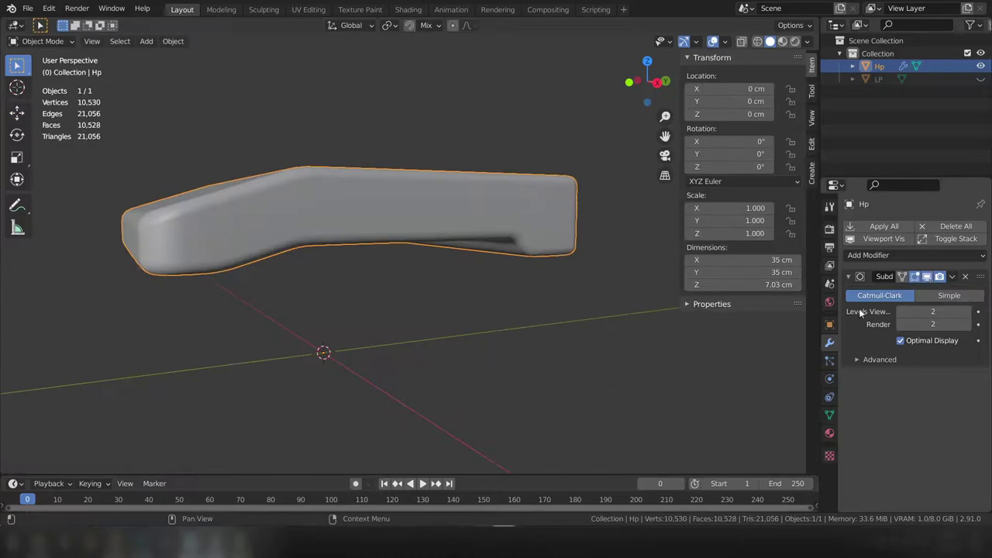
- Stretch Hp taller along the Z axis
mouse_move(620, 333)
middle_mouse_down()
mouse_move(536, 354)
mouse_move(517, 295)
mouse_move(527, 333)
mouse_move(337, 372)
middle_mouse_up()
scroll(536, 354, "up", 5)
key("Tab")
key("Tab")
scroll(518, 295, "down", 5)
left_click(526, 332)
scroll(336, 373, "down", 2)
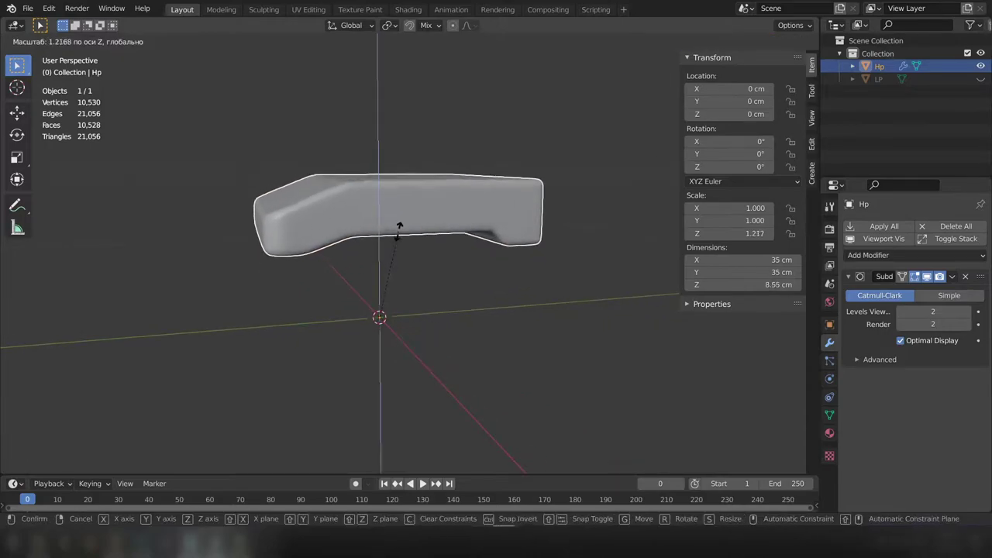
left_click(399, 230)
middle_click_drag(398, 229, 380, 277)
left_click(380, 277)
- Hide the LP object and put Hp into Edit Mode
left_click(381, 186)
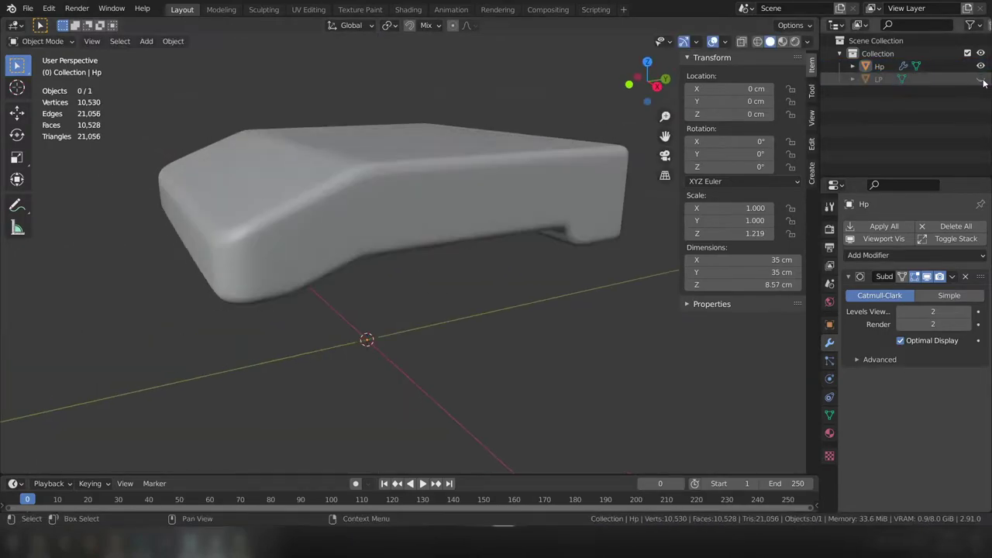
mouse_move(381, 186)
middle_mouse_down()
mouse_move(406, 207)
mouse_move(296, 312)
middle_mouse_up()
left_click(173, 41)
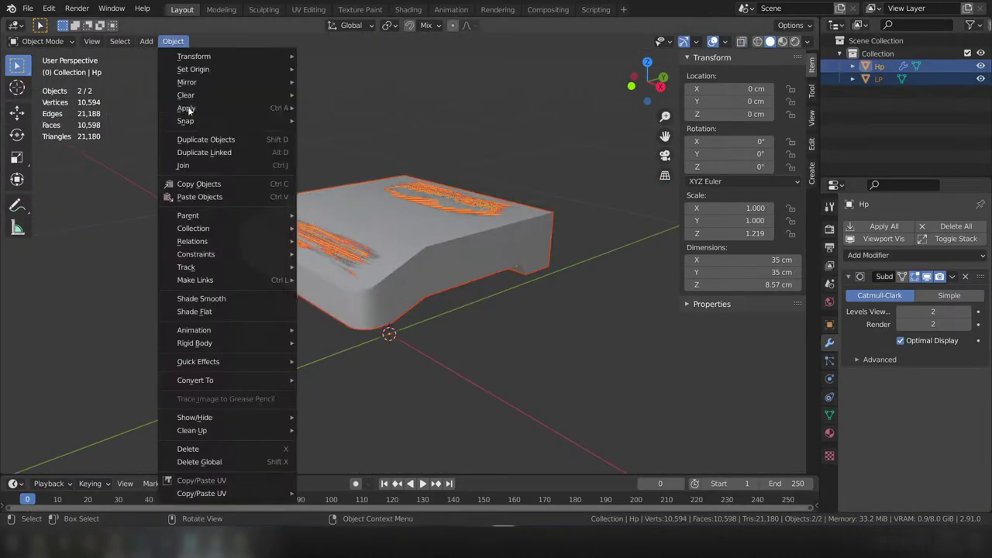
key("Tab")
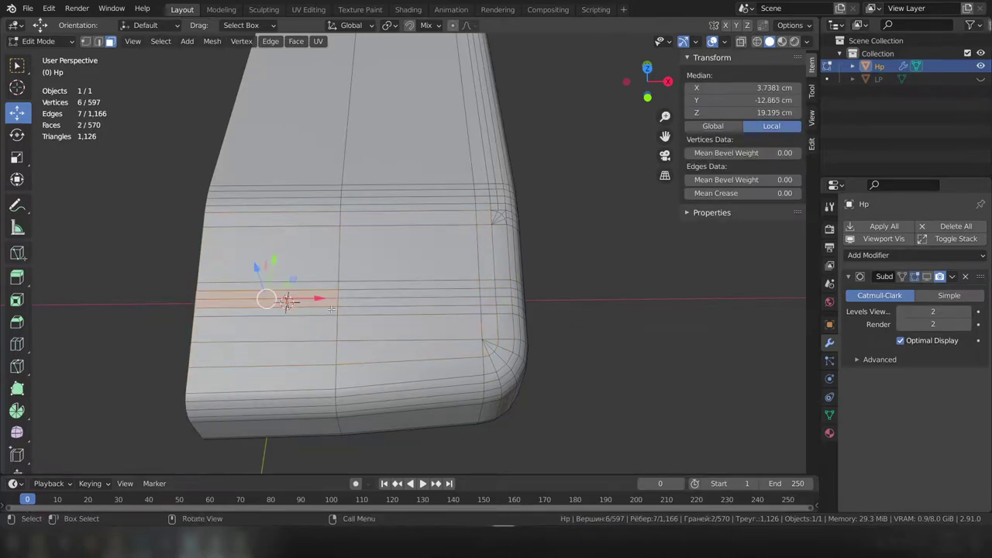
- Bevel the edge loop outlining the top panel and nudge it up slightly
key("KP_3")
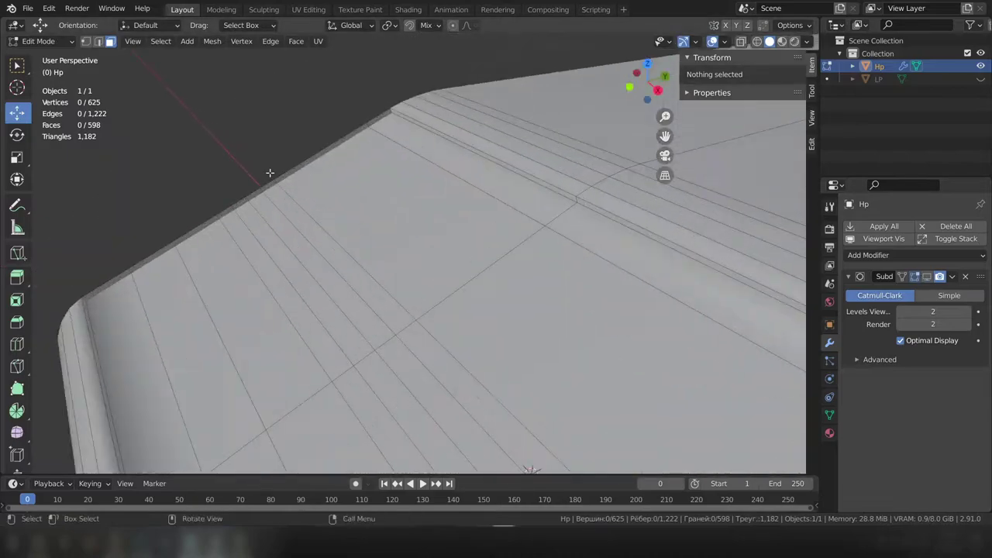
key("b")
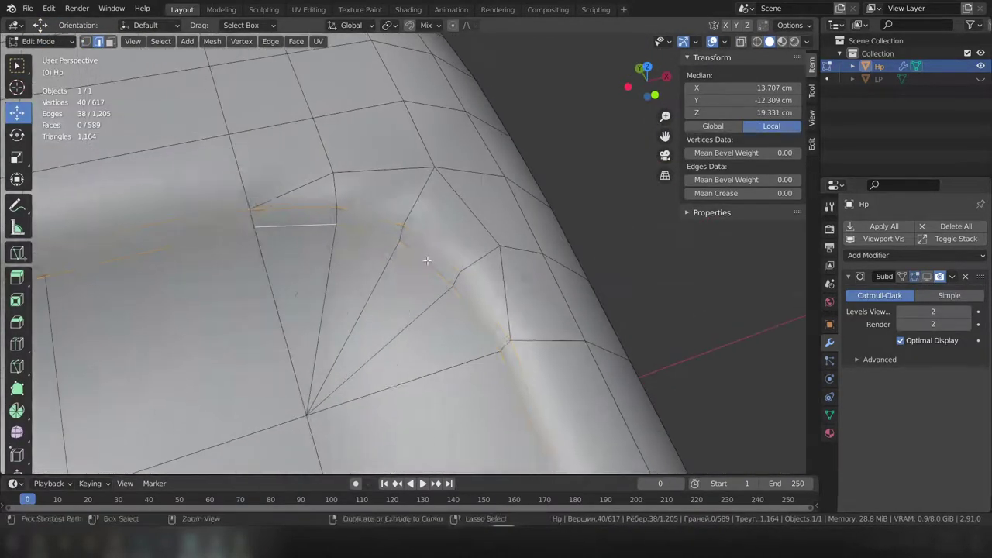
key("ctrl+b")
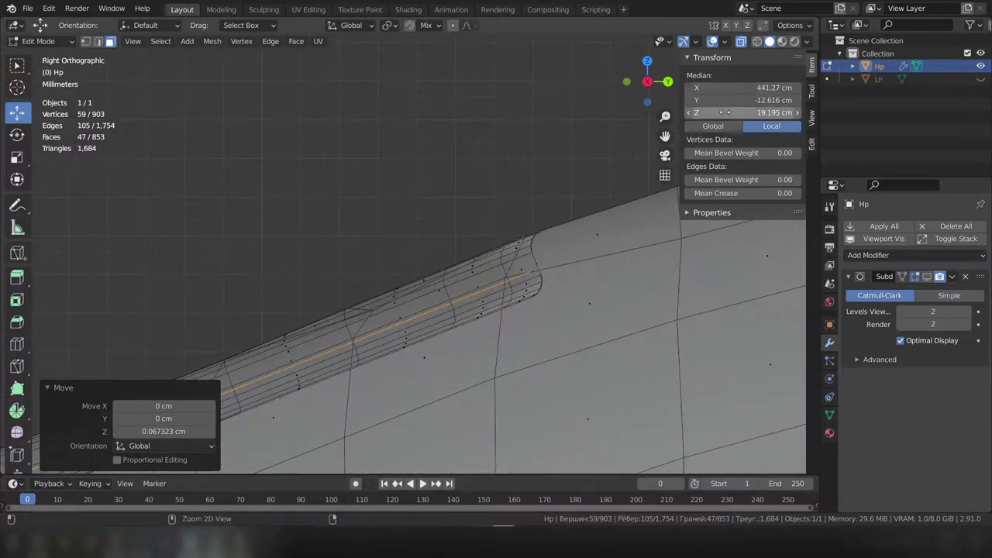
scroll(420, 280, "up", 5)
key("g")
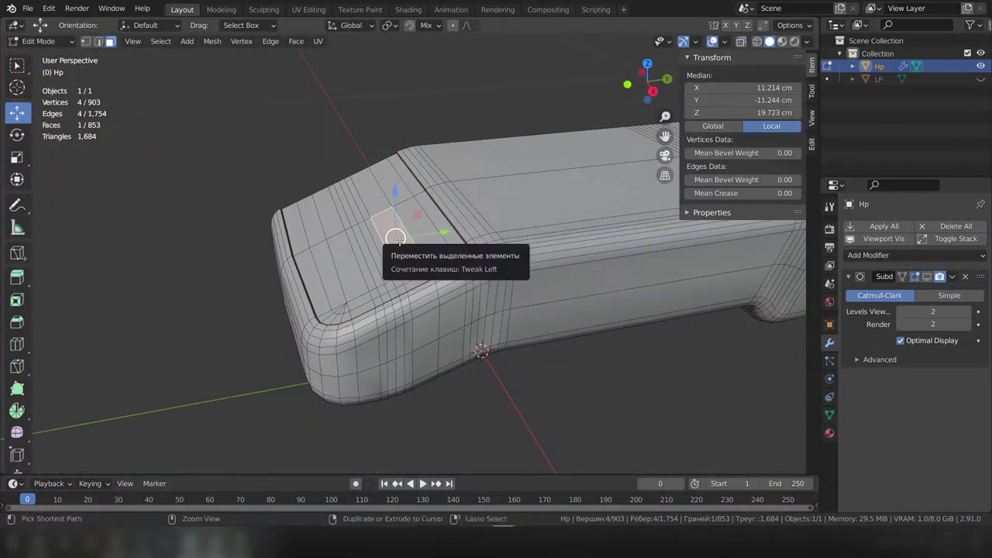
- Separate the top panel into its own object, Hp.001
key("p")
left_click(442, 251)
key("Tab")
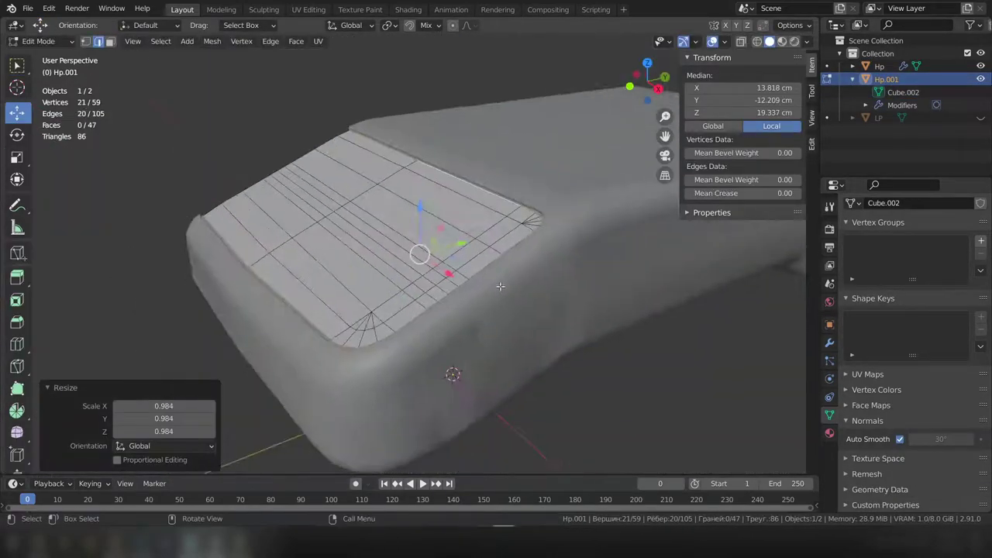
- Cancel and undo the accidental edge extrusion on the Hp.001 panel
left_click(49, 7)
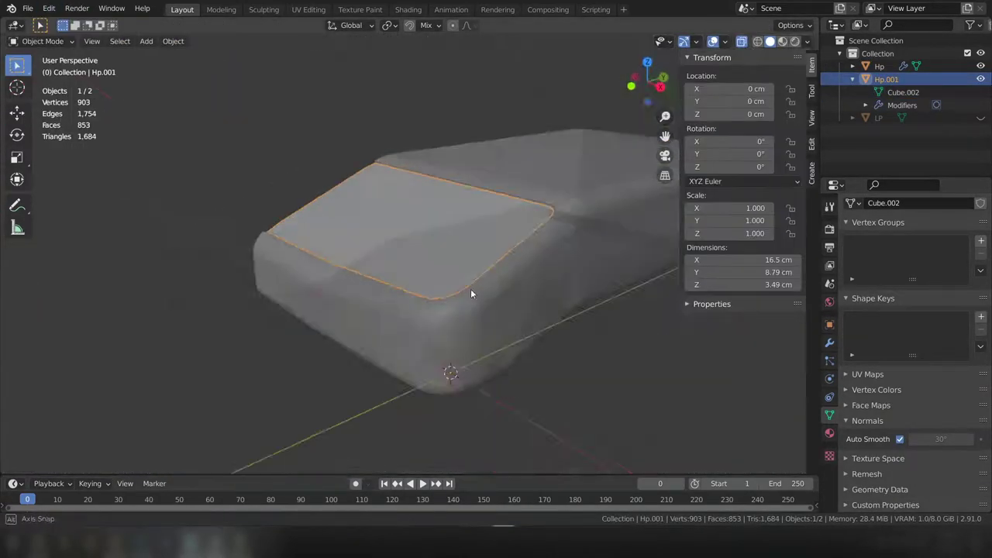
key("Escape")
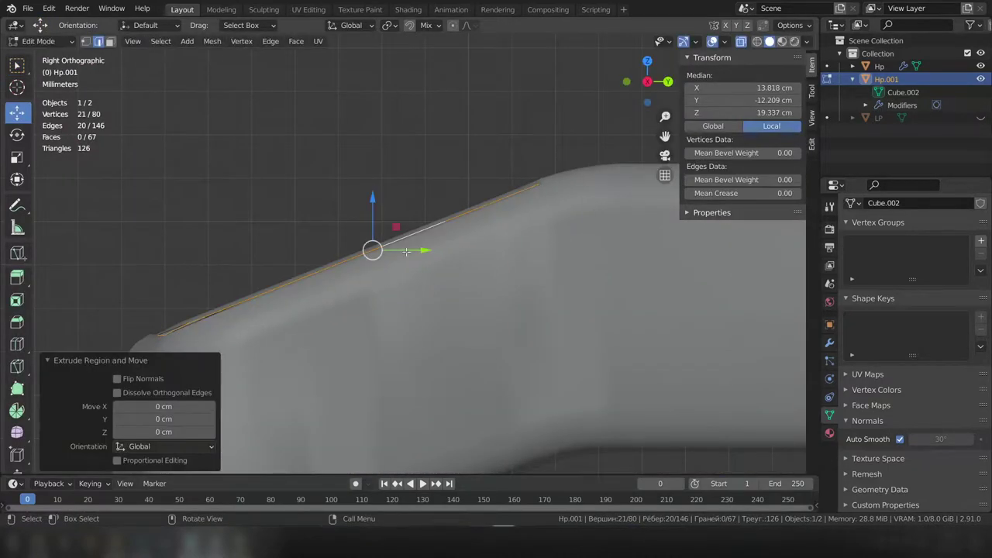
key("Escape")
key("ctrl+z")
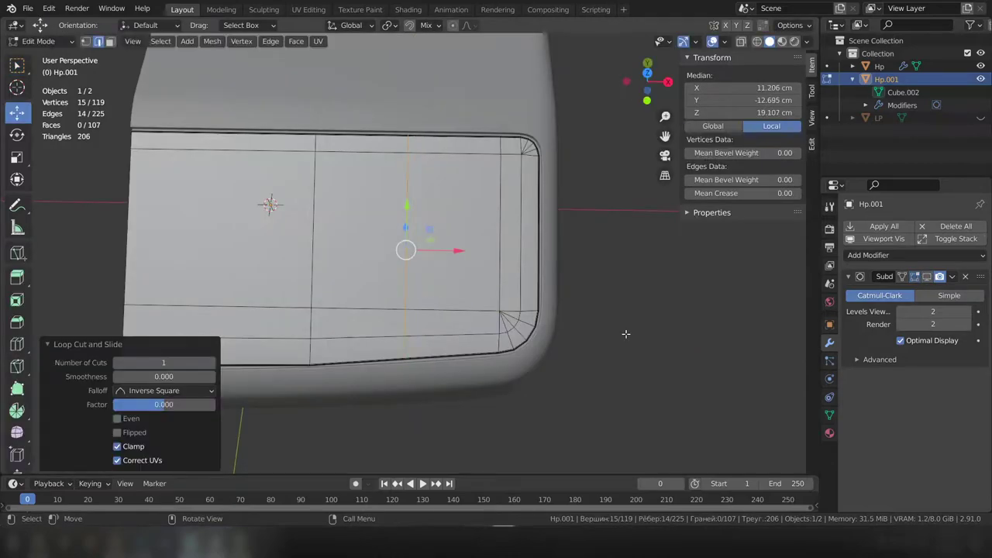
- Add holding edge loops near the corners of the Hp.001 panel with loop cuts
key("g")
key("g")
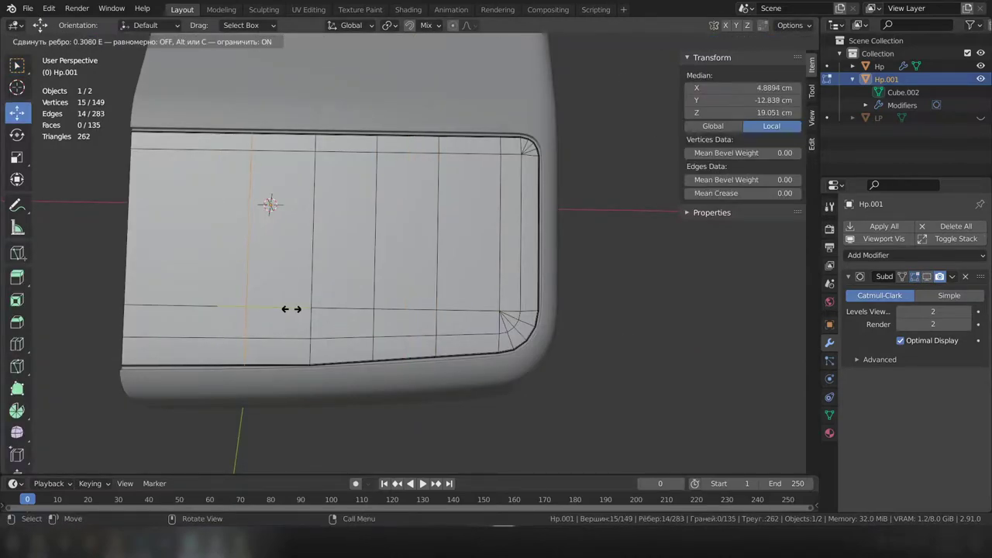
key("ctrl+z")
key("ctrl+r")
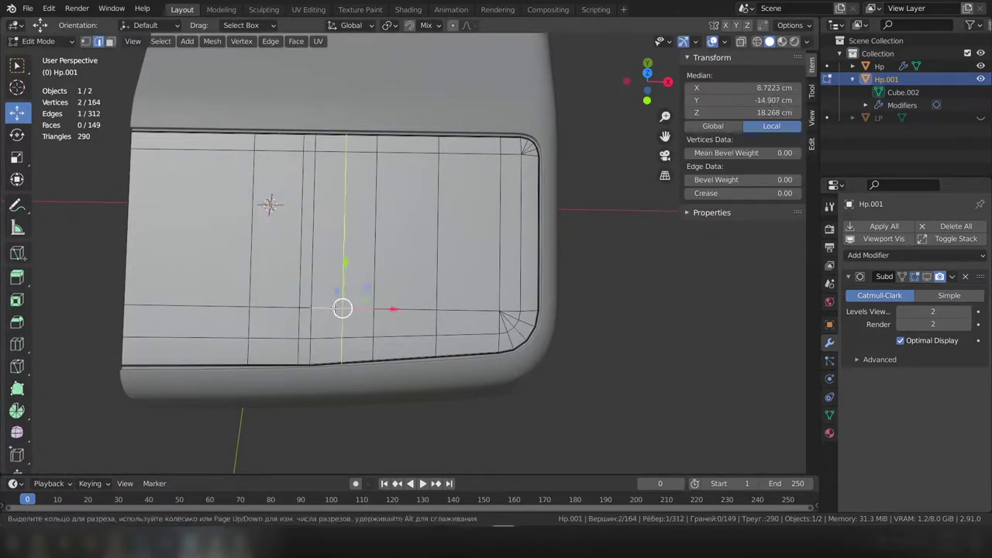
left_click(415, 310)
middle_click_drag(354, 303, 462, 202)
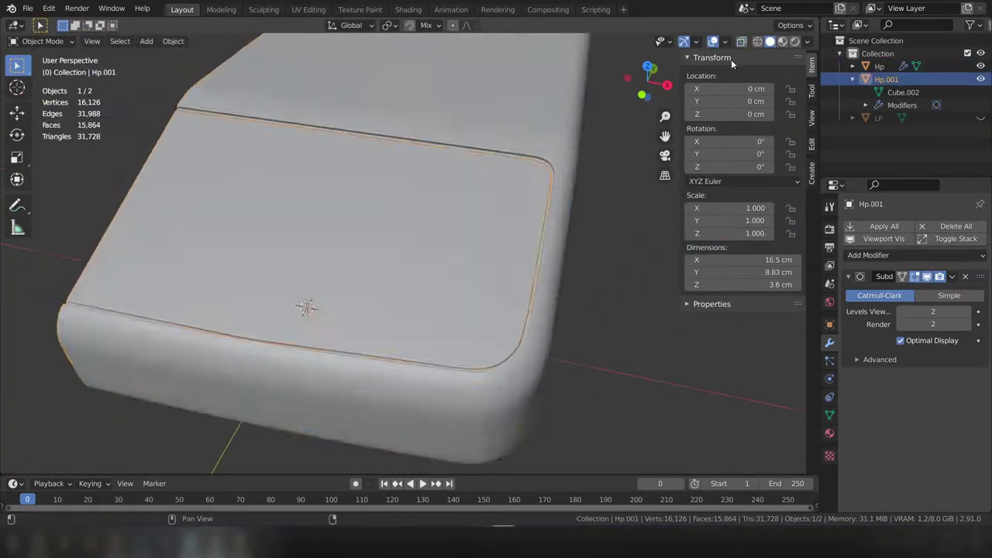
left_click(900, 340)
left_click(900, 340)
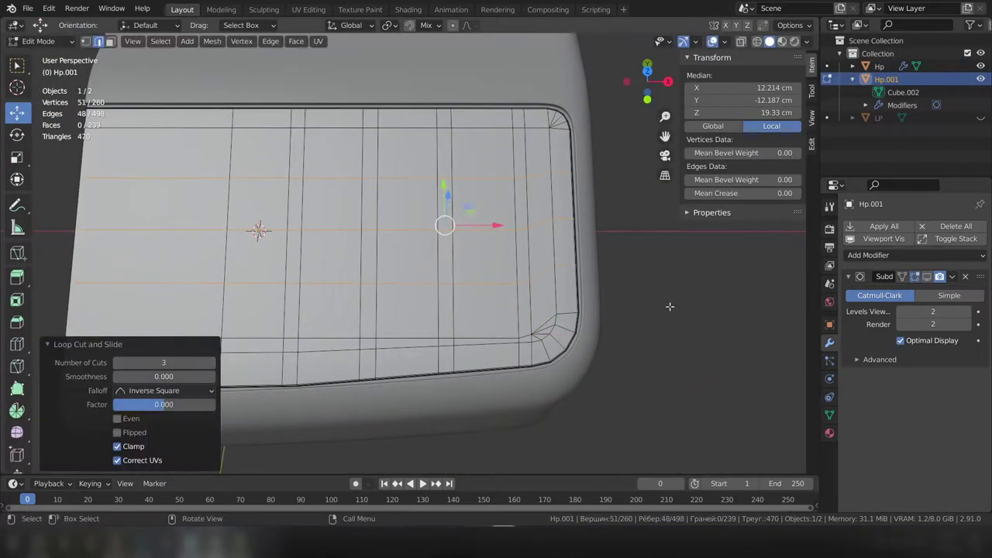
left_click(518, 310)
key("ctrl+r")
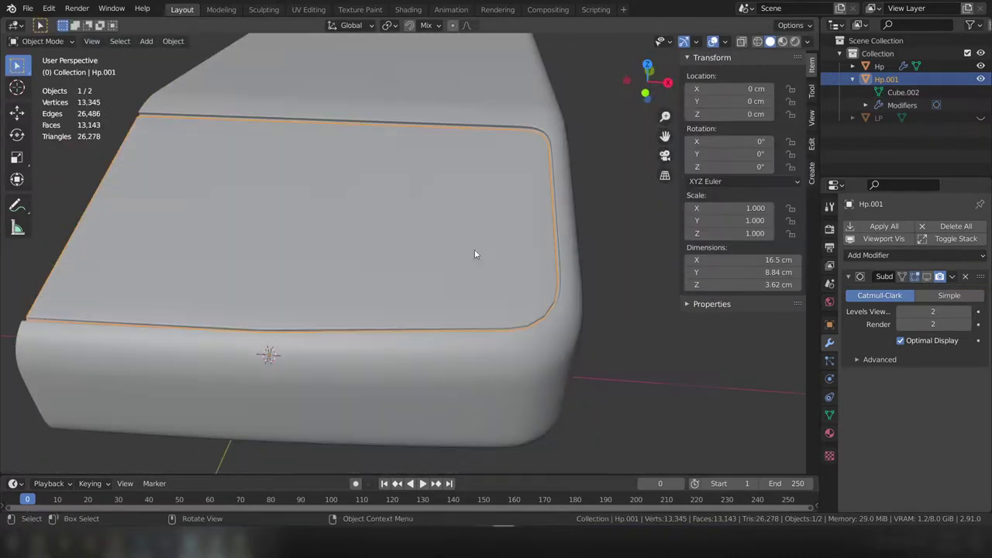
- Rotate Hp.001 -21.6° around X in side view so it lies flat
mouse_move(476, 255)
middle_mouse_down()
mouse_move(350, 228)
mouse_move(214, 234)
middle_mouse_up()
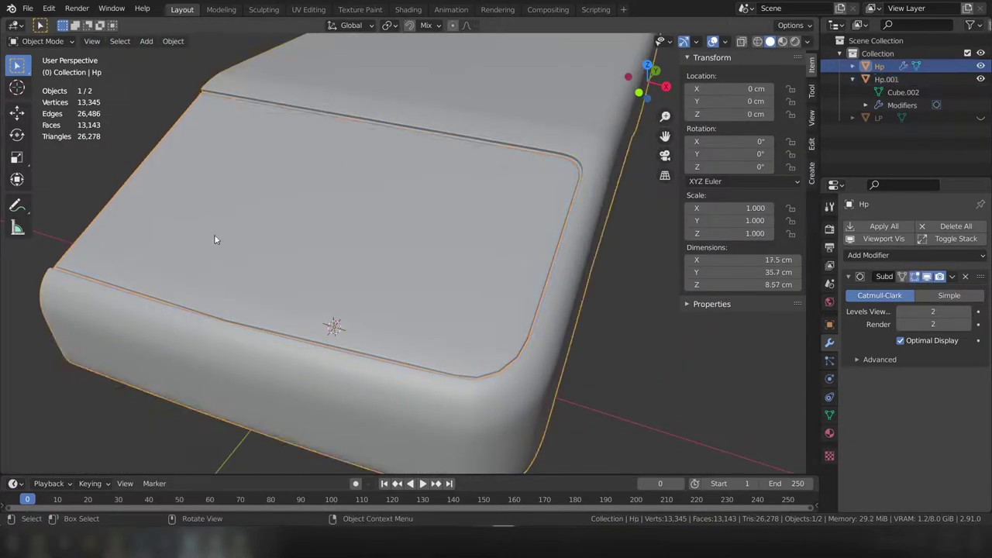
left_click_drag(736, 141, 709, 141)
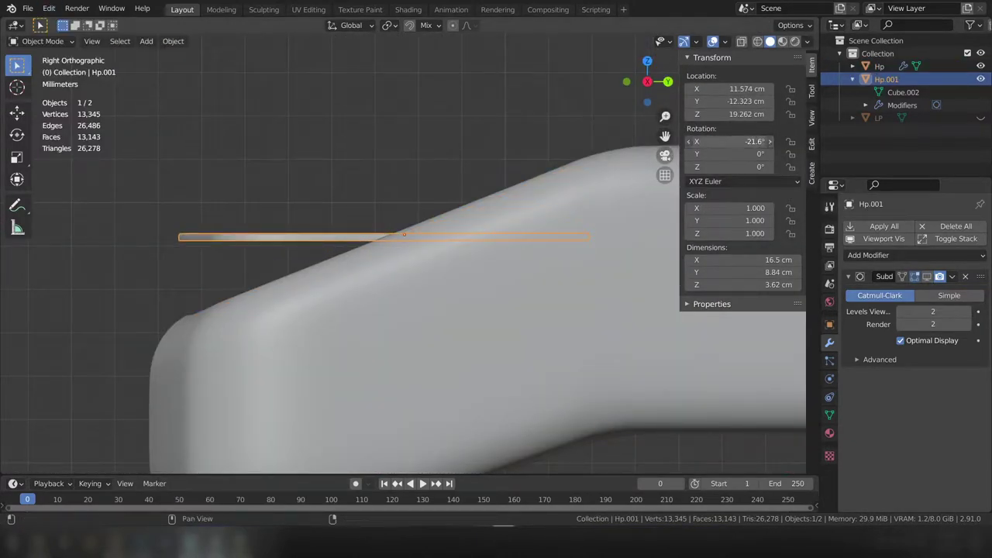
middle_click_drag(465, 310, 529, 303)
- Apply Hp.001's rotation and location and isolate the panel in local view
key("KP_Divide")
left_click(173, 41)
left_click(361, 177)
left_click(173, 42)
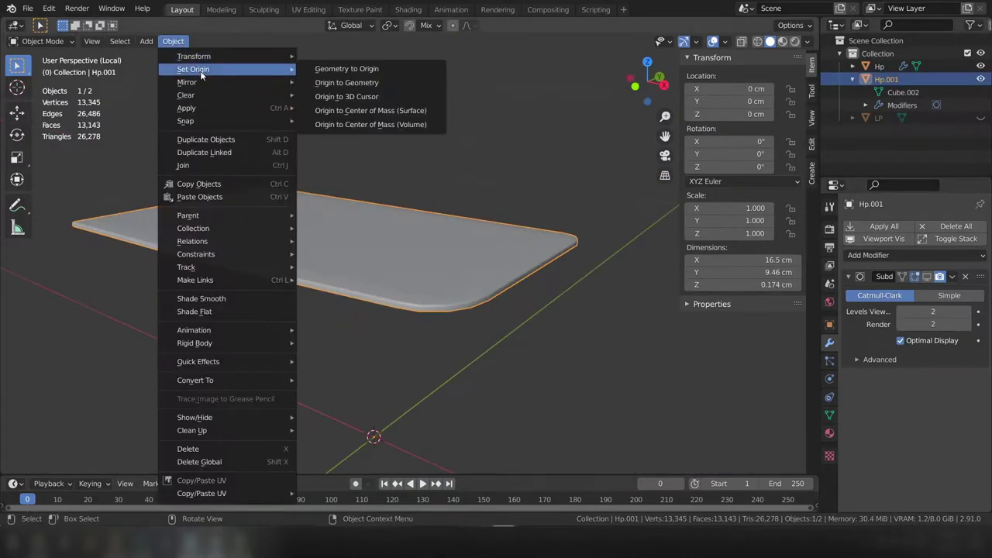
key("Escape")
key("Tab")
middle_click_drag(201, 74, 276, 192)
- Extrude and inset the button pad faces, with loop smoothness set to -0.230
key("e")
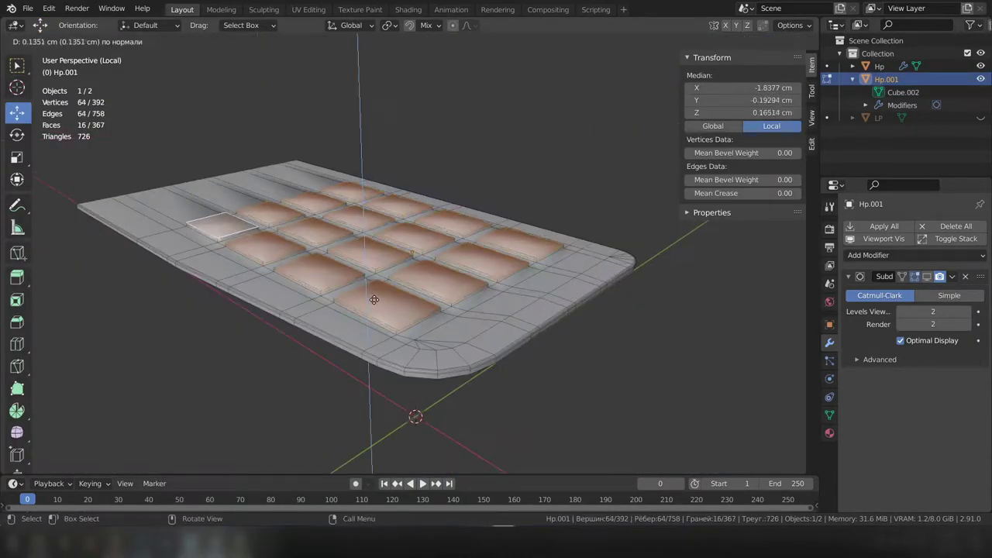
left_click(355, 278)
key("ctrl+r")
left_click(434, 208)
right_click(258, 455)
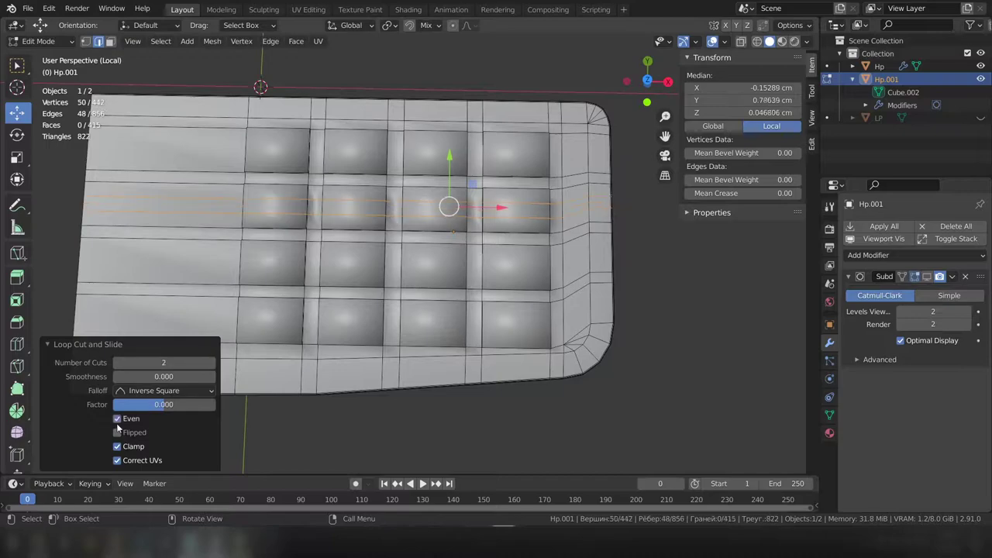
left_click_drag(163, 376, 140, 375)
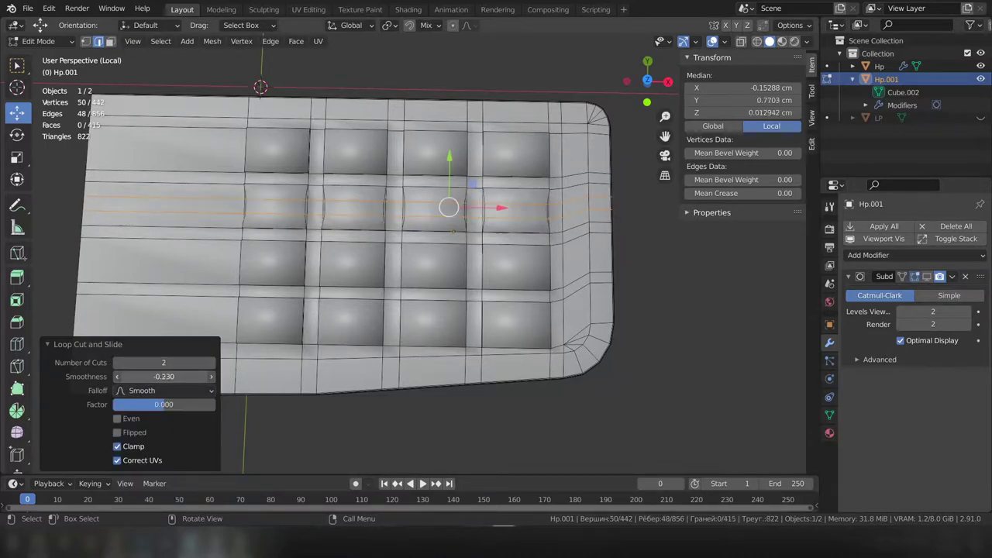
- Slide an edge loop across the pads and add a vertical loop through them in top view
key("g")
key("g")
left_click(465, 211)
left_click(467, 215, "alt")
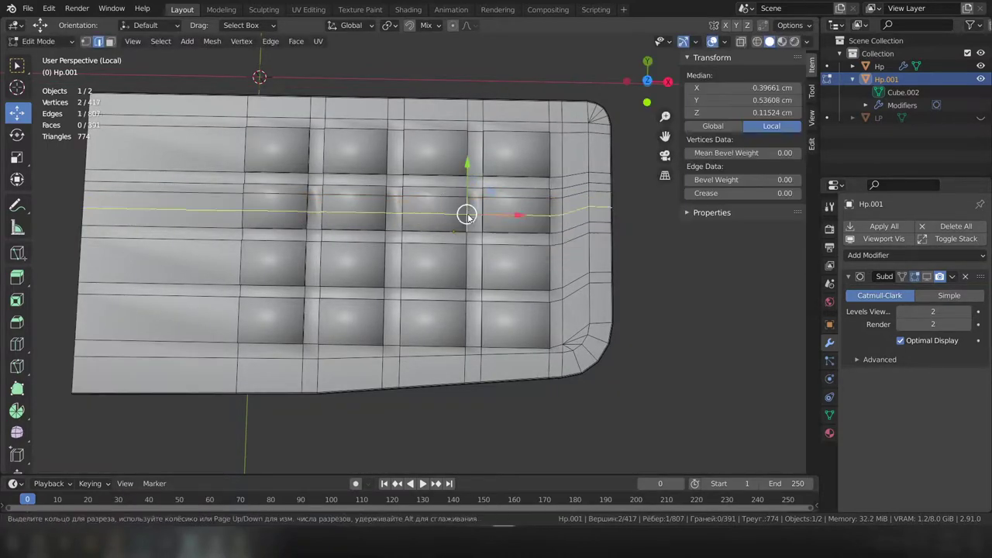
key("g")
key("g")
left_click(446, 223)
key("KP_7")
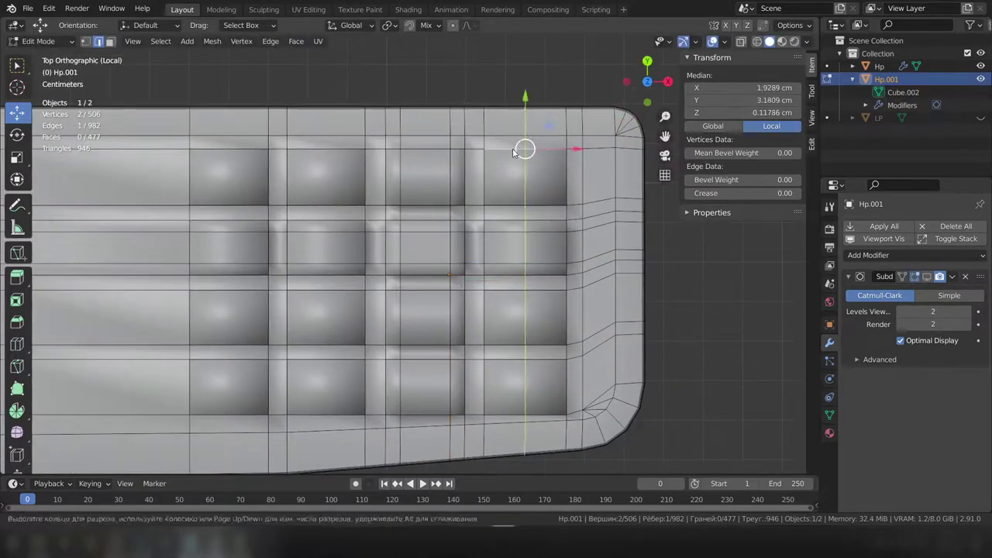
key("ctrl+r")
left_click(525, 148)
left_click(236, 154)
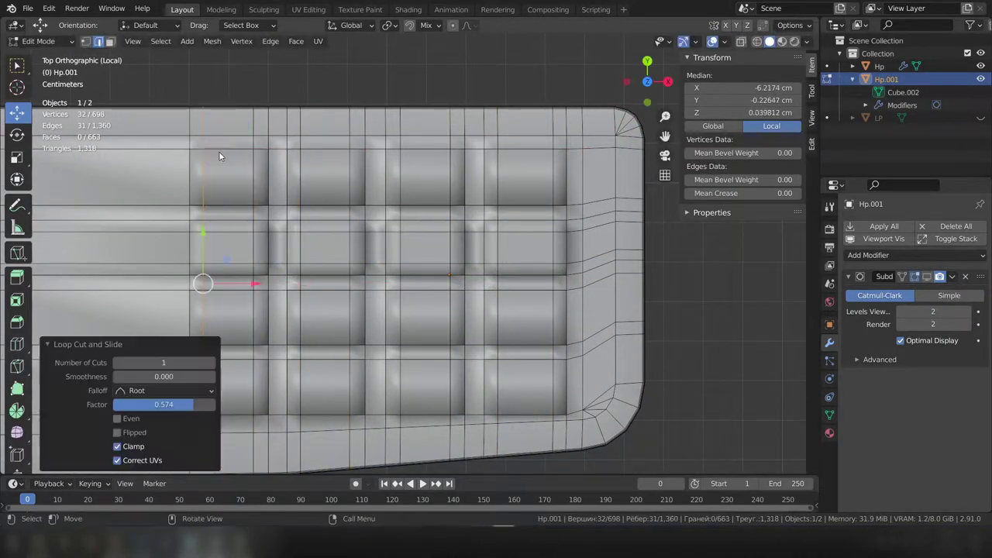
- Add horizontal support loops beside the pad rows, including one near the top row
key("ctrl+r")
left_click(550, 357)
left_click(552, 401)
key("ctrl+r")
left_click(251, 167)
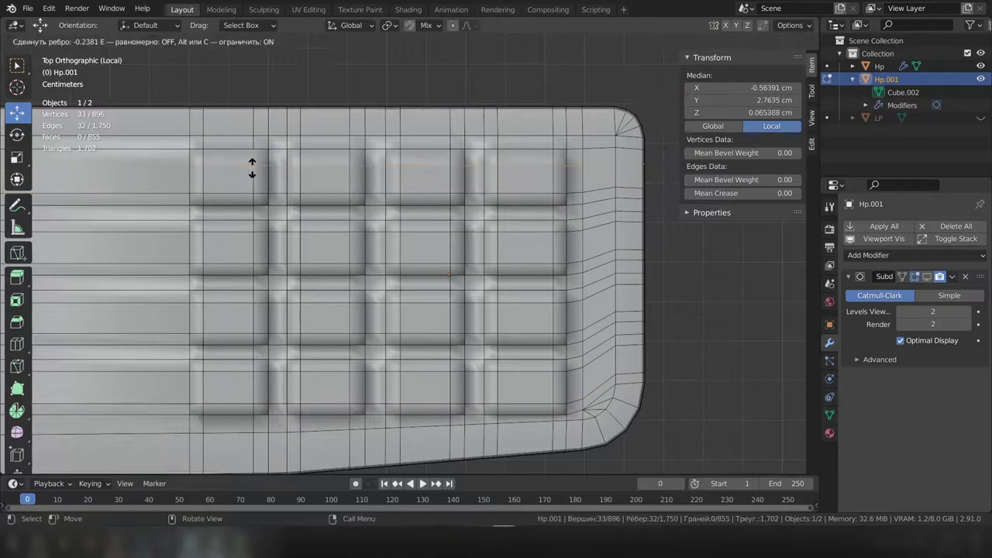
key("1")
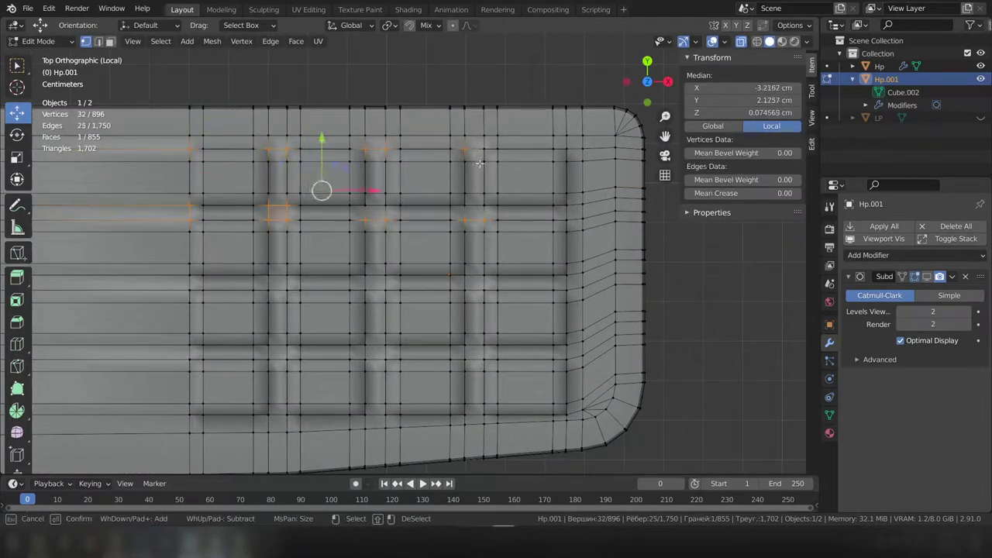
- Circle-select the vertices along the pad gaps and move them into line
left_click(228, 387, "shift")
key("ctrl+KP_Add")
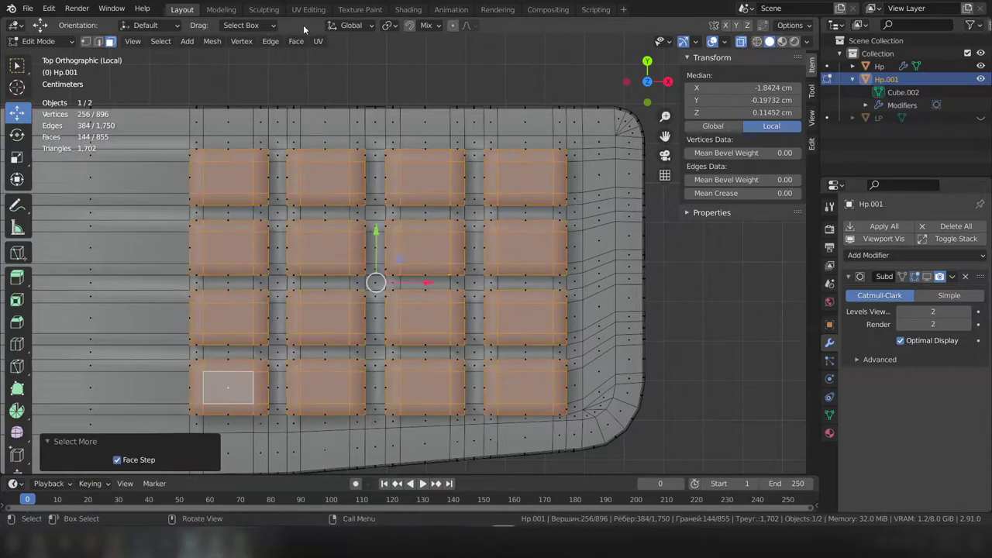
left_click(401, 284)
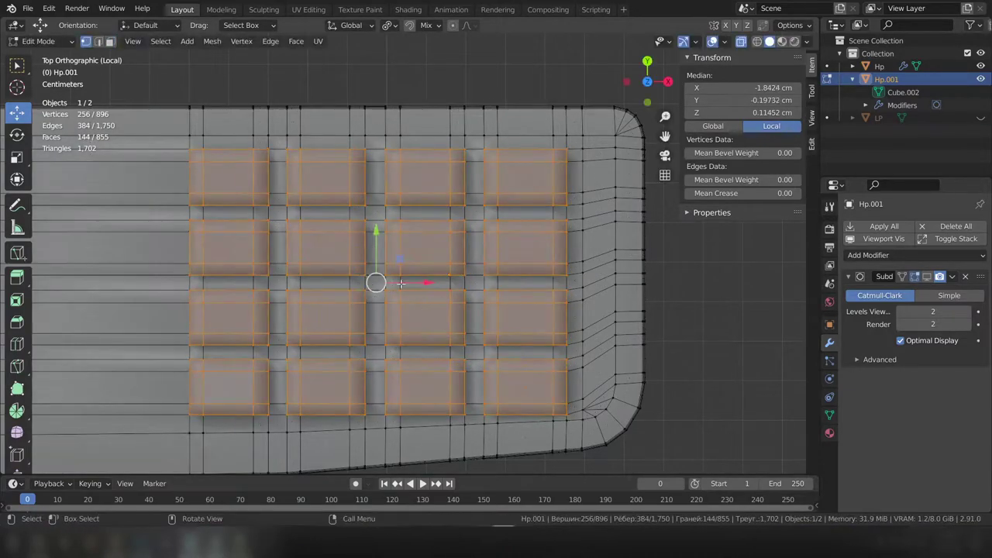
left_click(183, 164)
key("c")
left_click_drag(568, 149, 286, 221)
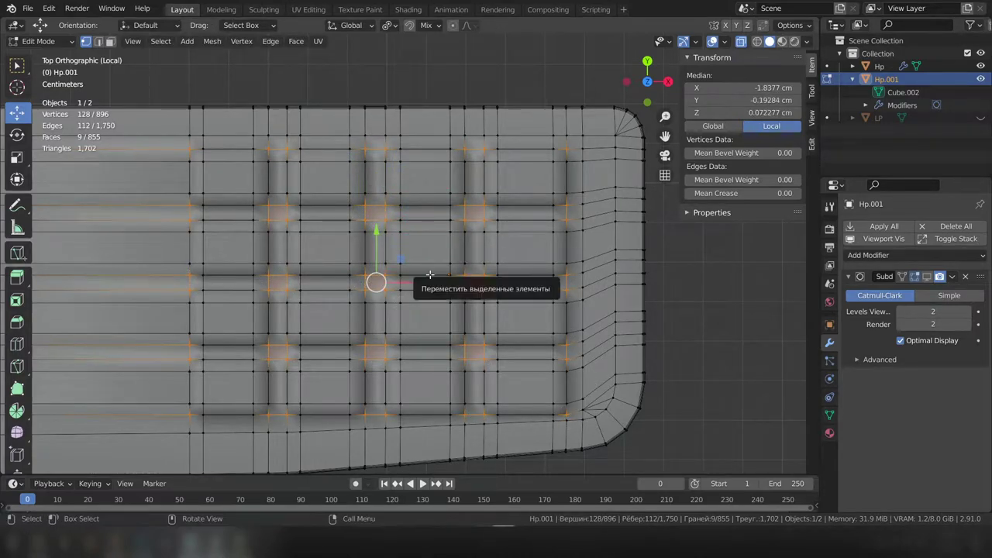
left_click(492, 243)
scroll(436, 268, "down", 2)
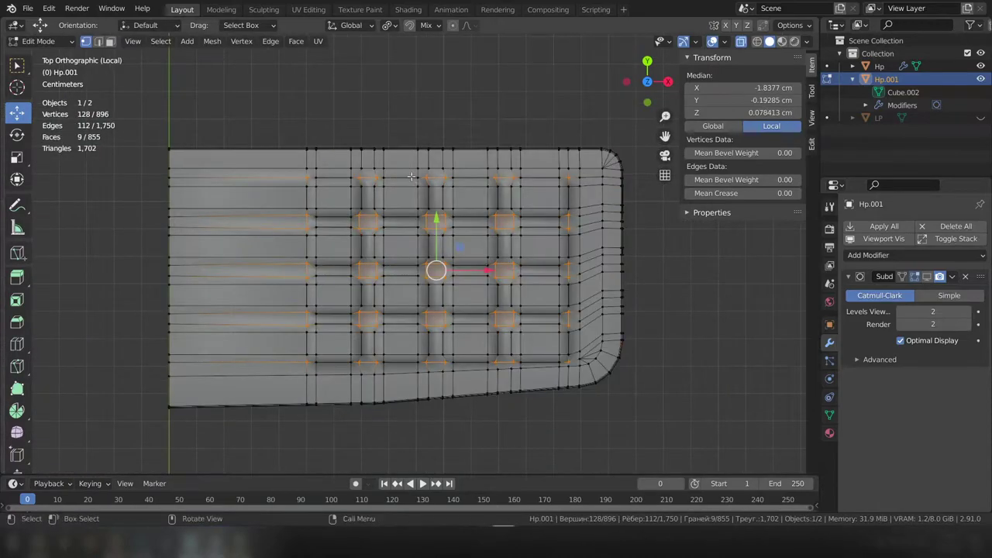
scroll(403, 276, "up", 5)
key("g")
left_click(403, 275)
- Align the vertices of the edge loop between the keypad rows along Y
scroll(403, 276, "down", 3)
scroll(418, 232, "down", 2)
scroll(433, 217, "up", 3)
left_click(440, 192)
key("c")
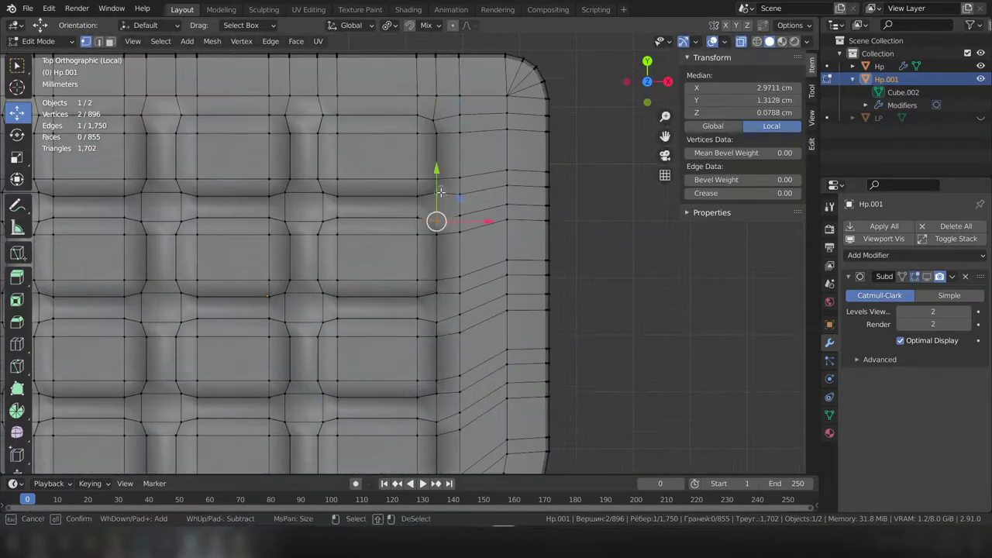
scroll(459, 375, "down", 2)
left_click_drag(447, 116, 447, 108)
scroll(465, 155, "up", 3)
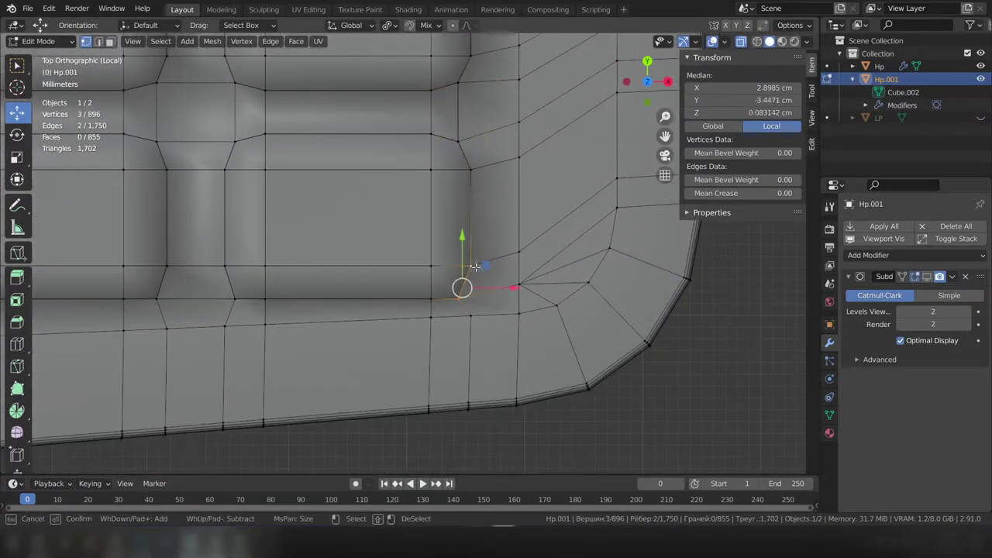
scroll(429, 214, "down", 1)
left_click(429, 214)
scroll(441, 128, "down", 1)
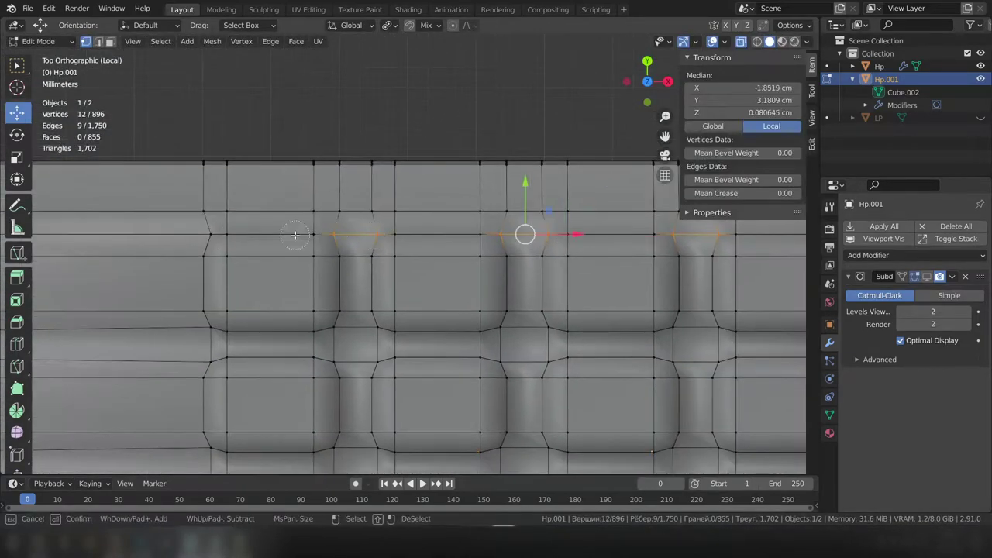
scroll(516, 303, "down", 5, "shift")
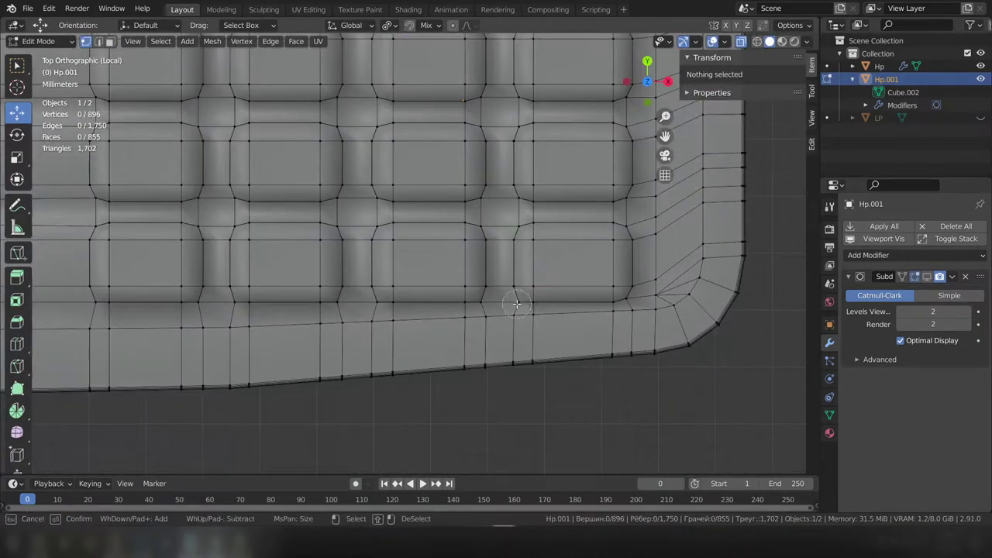
left_click(321, 267)
- Select all sixteen button pads, grow the selection, and scale them to 0.765
key("alt+a")
scroll(370, 343, "down", 3)
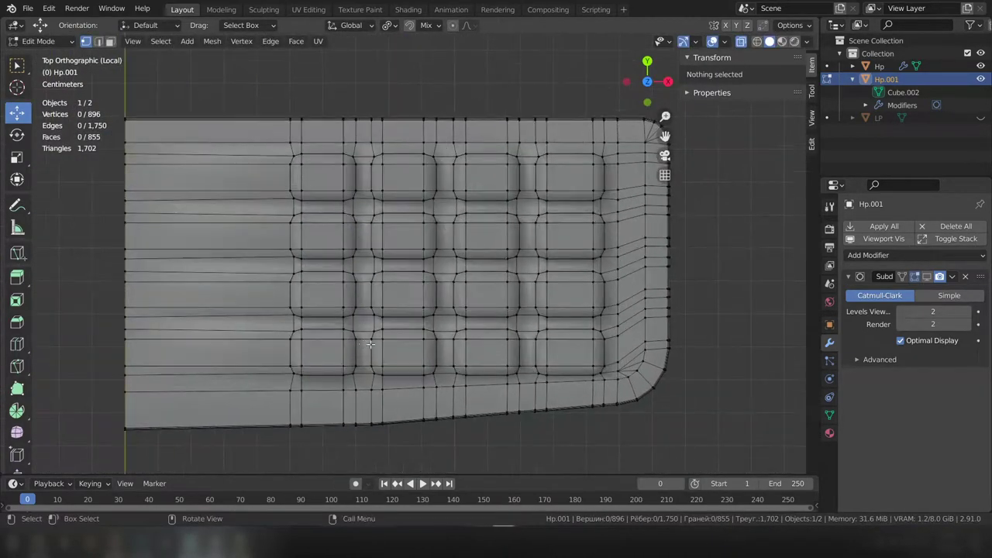
left_click(321, 349, "shift")
left_click(403, 349, "shift")
left_click(486, 349, "shift")
left_click(569, 348, "shift")
key("ctrl+KP_Add")
key("s")
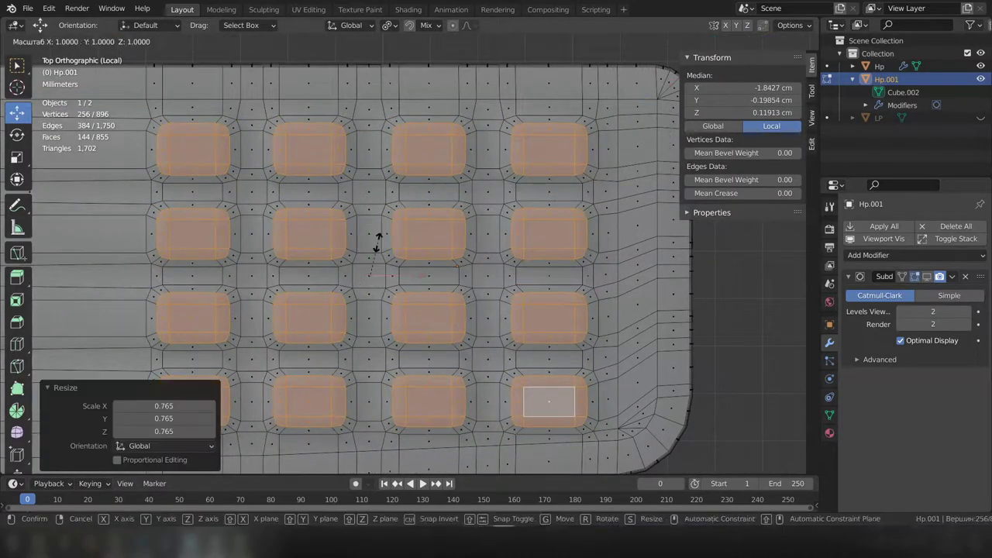
left_click(375, 247)
key("Tab")
mouse_move(376, 246)
middle_mouse_down()
mouse_move(488, 368)
mouse_move(444, 265)
middle_mouse_up()
- Try a horizontal loop cut near the bottom of the keypad, then undo it
key("Tab")
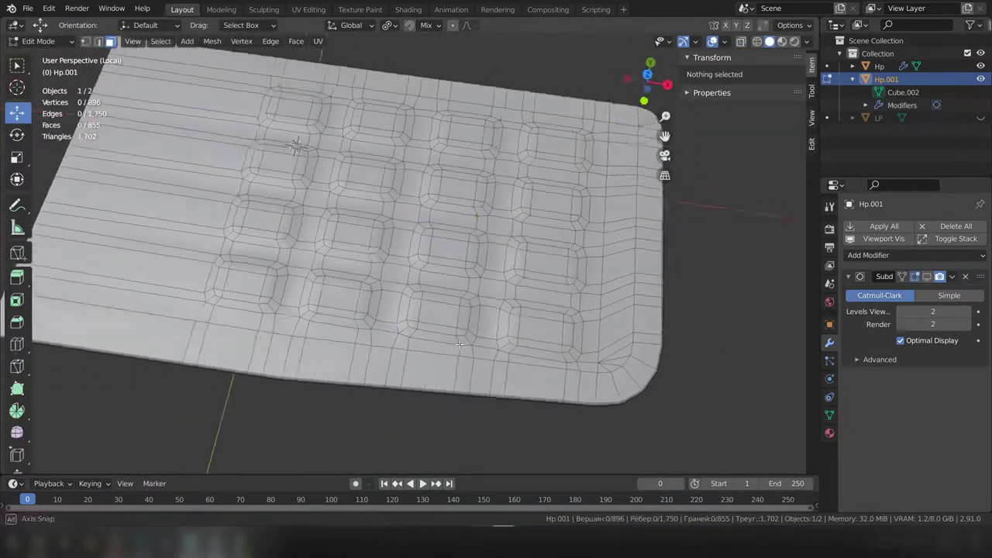
key("Tab")
key("Tab")
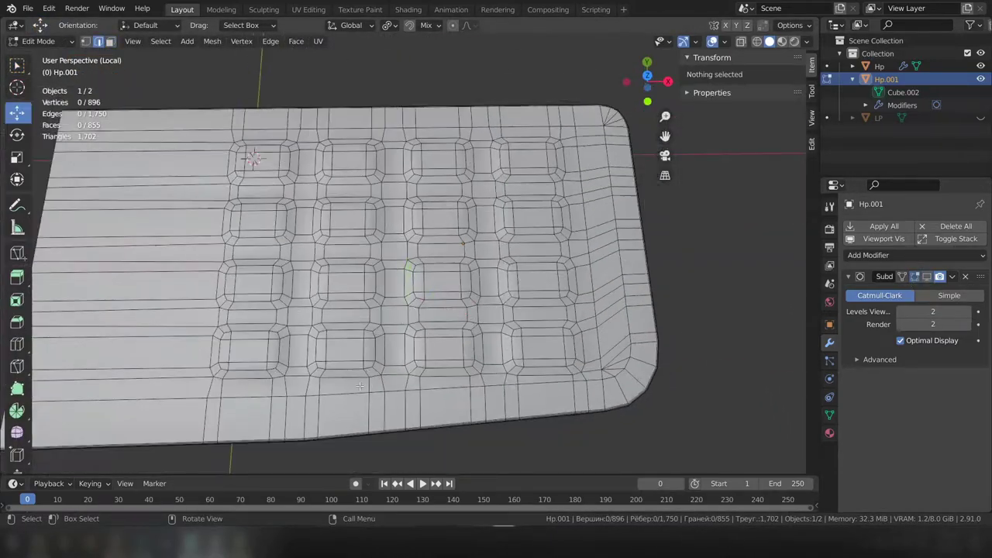
key("ctrl+r")
left_click(473, 376)
right_click(473, 375)
key("ctrl+z")
- Select and grow the keypad's top faces, then flatten them to zero height on Z
scroll(472, 376, "up", 3)
key("KP_3")
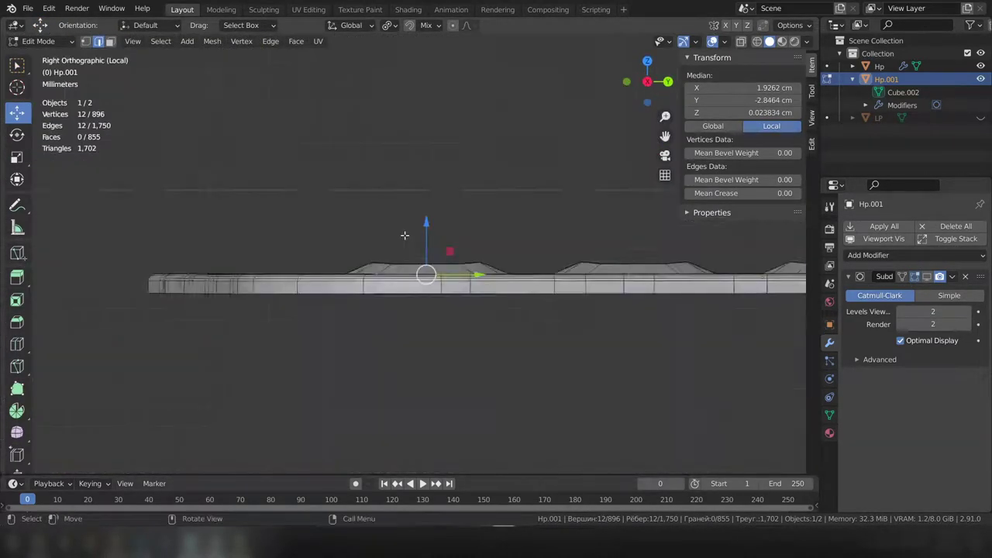
mouse_move(472, 376)
middle_mouse_down()
mouse_move(599, 386)
mouse_move(522, 399)
middle_mouse_up()
key("3")
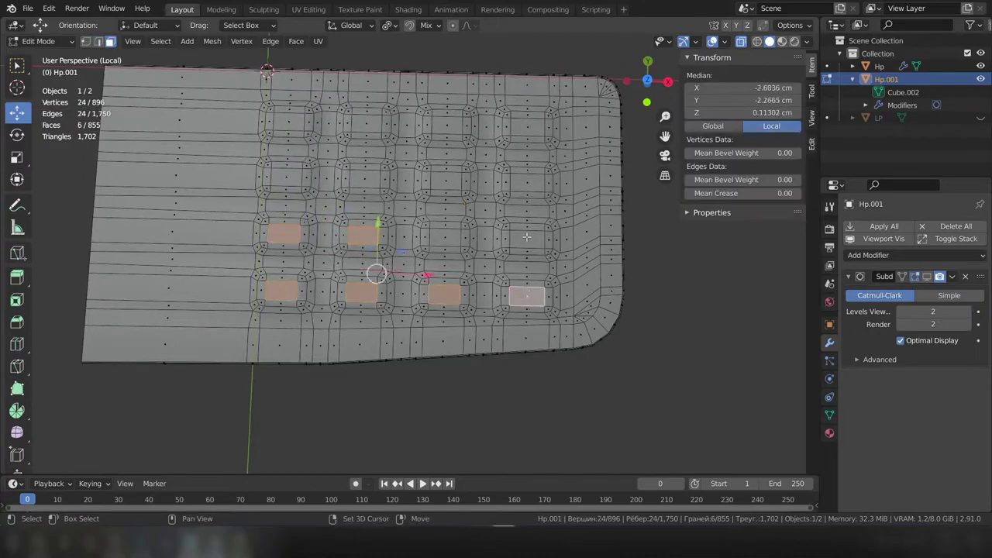
key("ctrl+KP_Add")
mouse_move(435, 122)
middle_mouse_down()
mouse_move(476, 261)
mouse_move(513, 312)
middle_mouse_up()
key("ctrl+KP_Add")
key("ctrl+KP_Add")
key("ctrl+KP_Add")
key("Return")
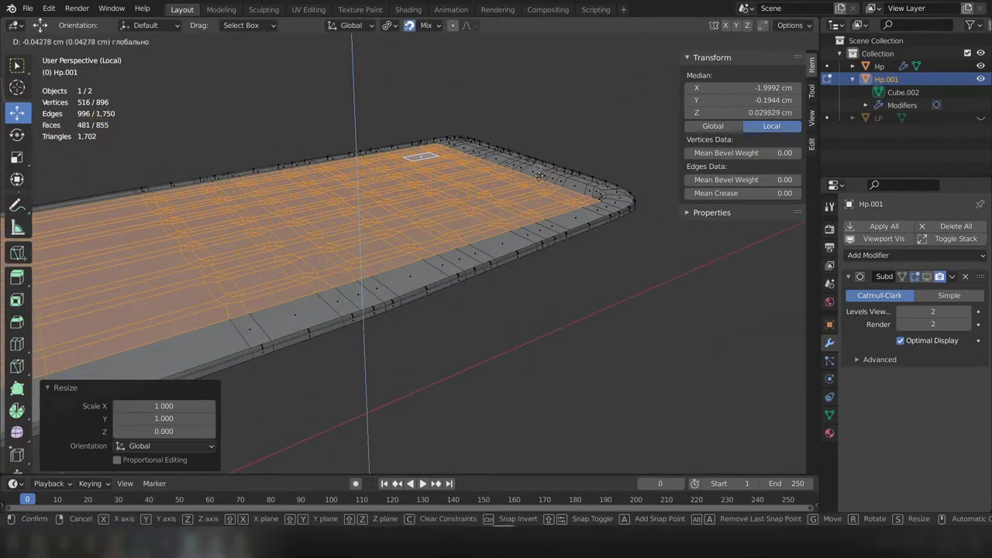
key("KP_3")
key("Tab")
- Select the sixteen button pad faces to enlarge them to 1.127 scale
middle_click_drag(704, 268, 542, 317)
key("Tab")
left_click(543, 318)
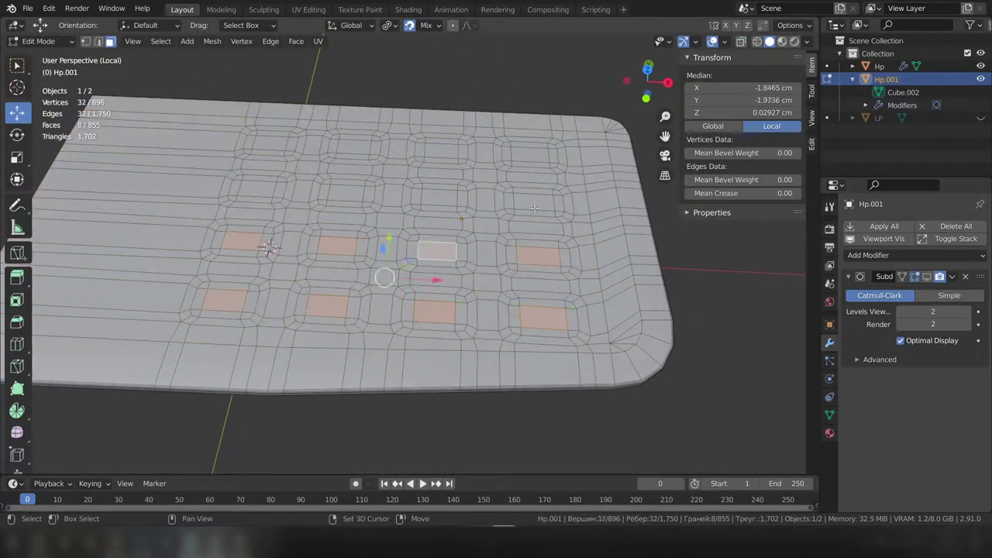
key("shift+g")
key("KP_3")
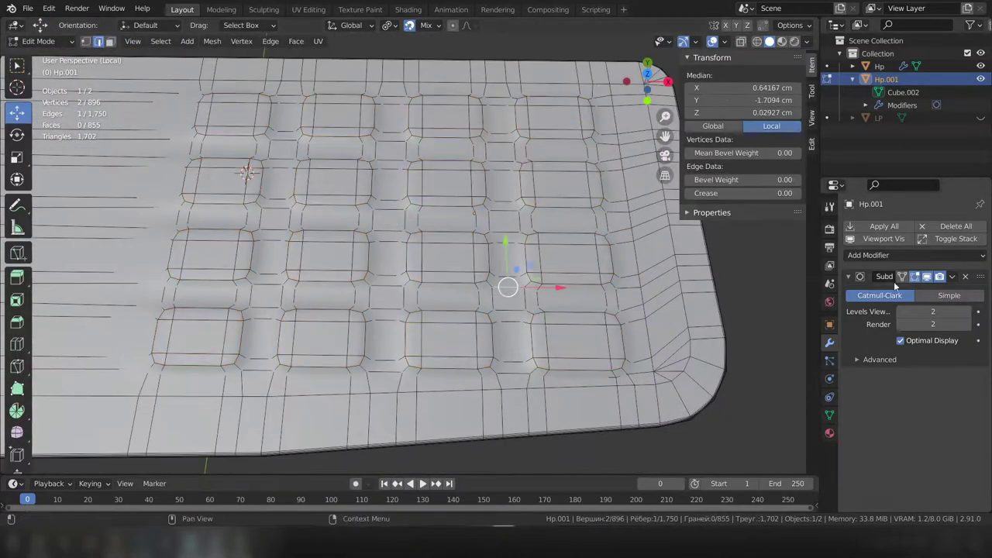
- Add a centred vertical loop cut across Hp.001's body and straighten it
key("ctrl+r")
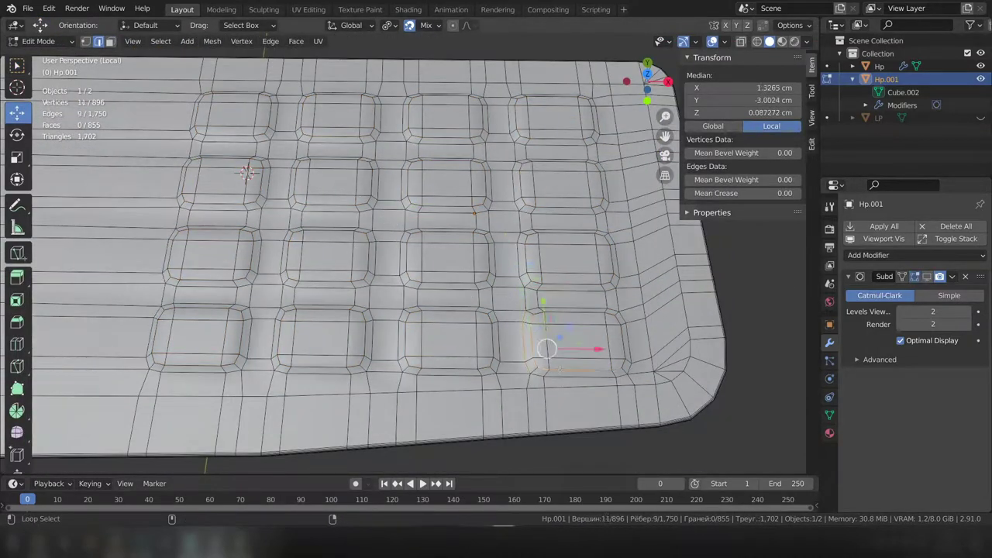
left_click(507, 358)
right_click(508, 359)
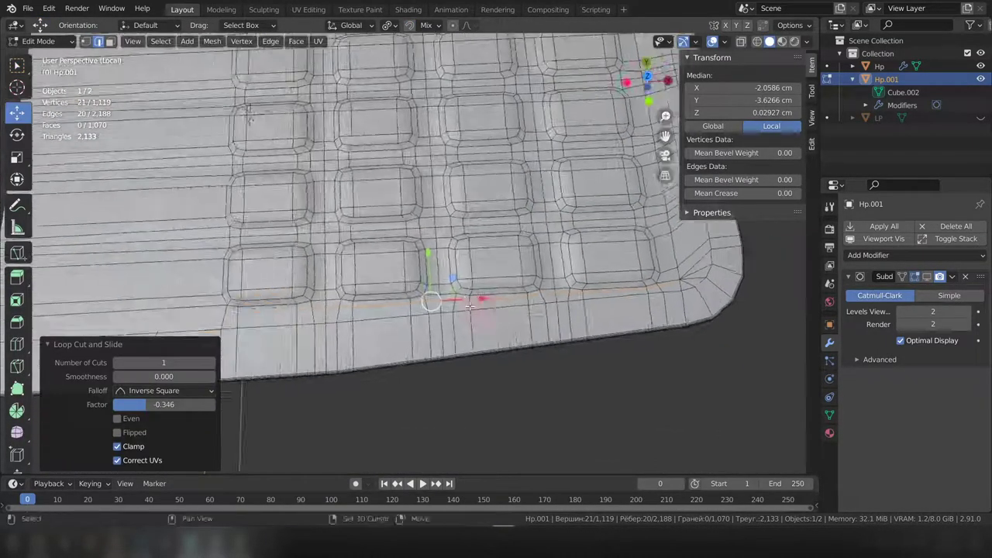
key("s")
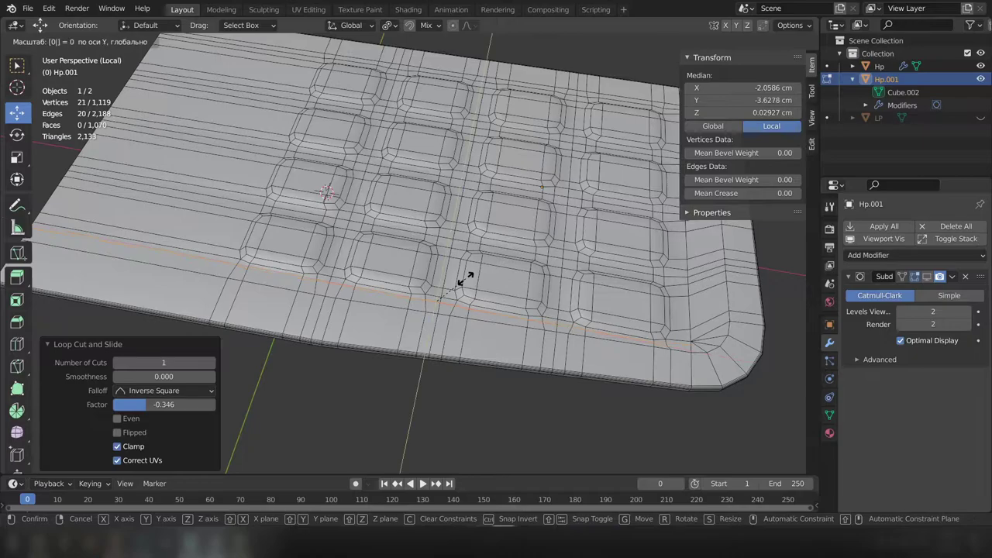
key("Return")
- Dissolve the extra edges at the top-right corner and check the shape
mouse_move(465, 278)
middle_mouse_down()
mouse_move(431, 294)
mouse_move(427, 276)
middle_mouse_up()
left_click(589, 313)
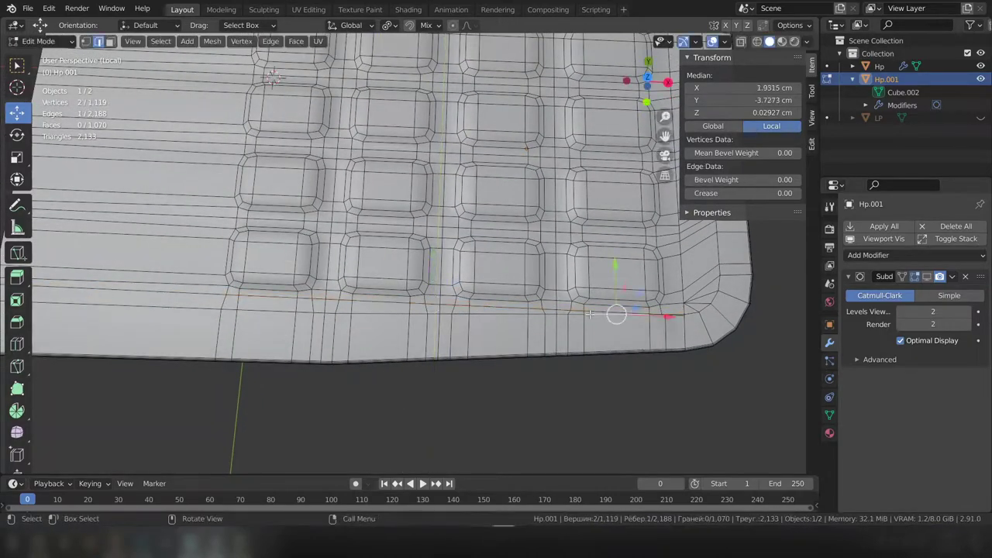
scroll(589, 314, "down", 2)
key("1")
scroll(476, 365, "up", 4)
left_click(475, 339)
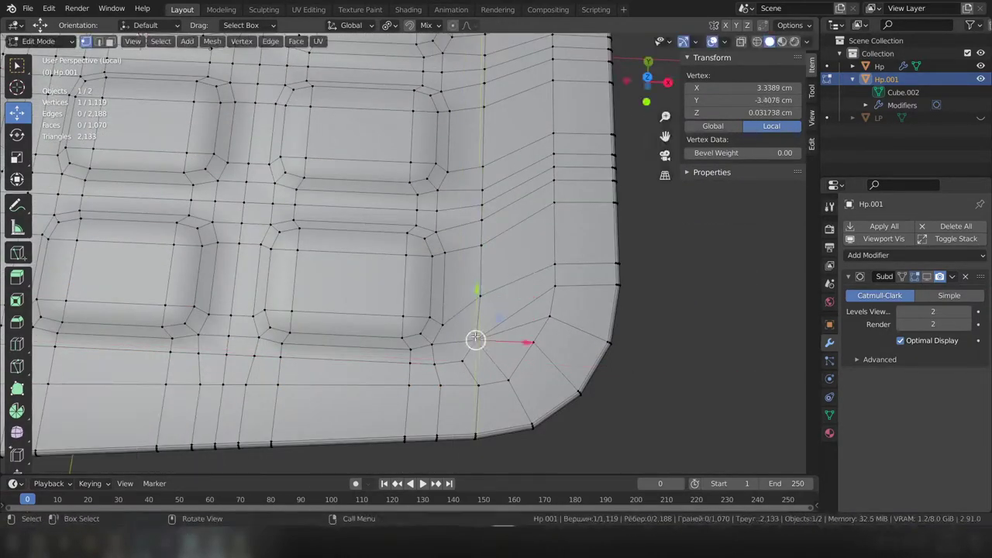
key("2")
middle_click_drag(475, 339, 411, 225)
right_click(410, 225)
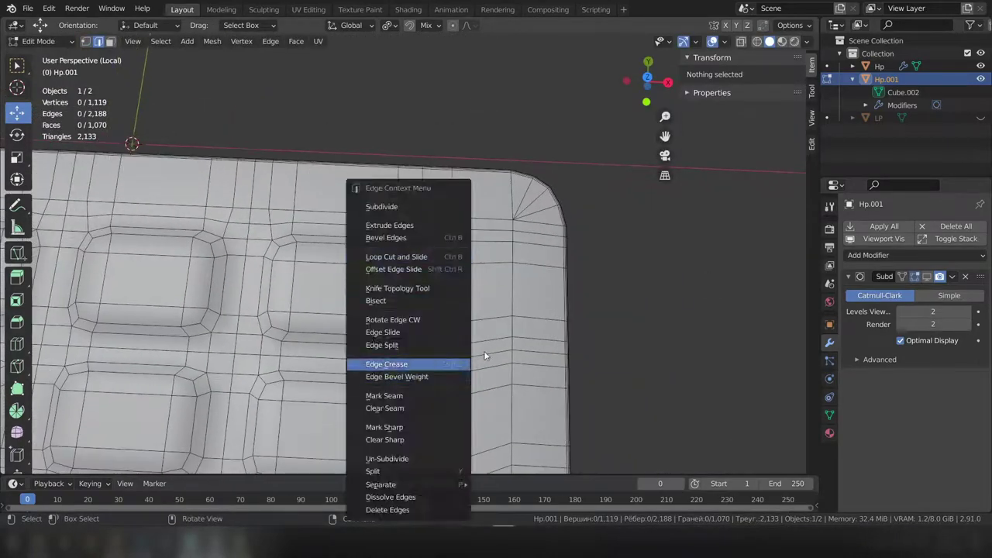
left_click(442, 253)
scroll(420, 253, "down", 2)
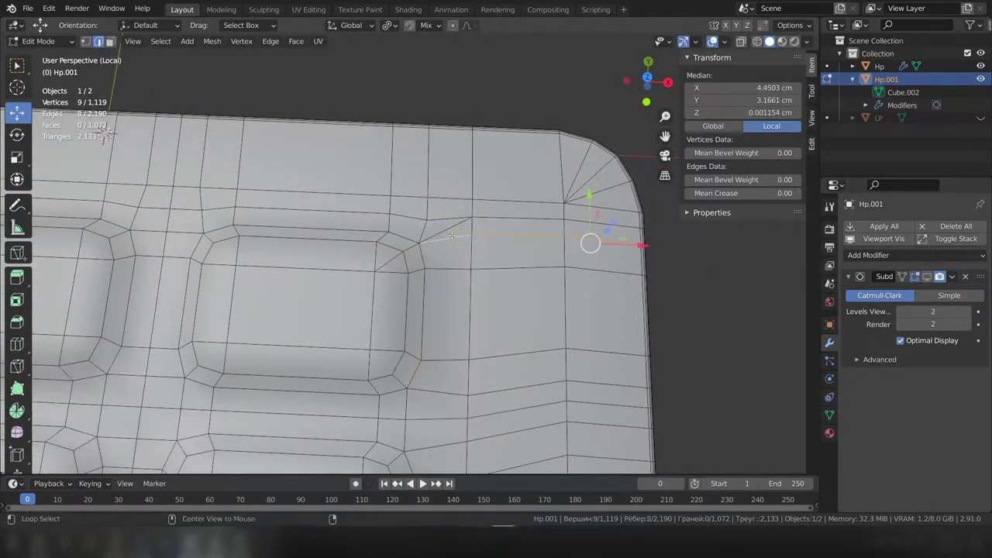
key("ctrl+x")
key("Tab")
key("Tab")
- Start knife cuts over the button area, beginning from an edge along the top
middle_click_drag(465, 271, 375, 155)
left_click(375, 131)
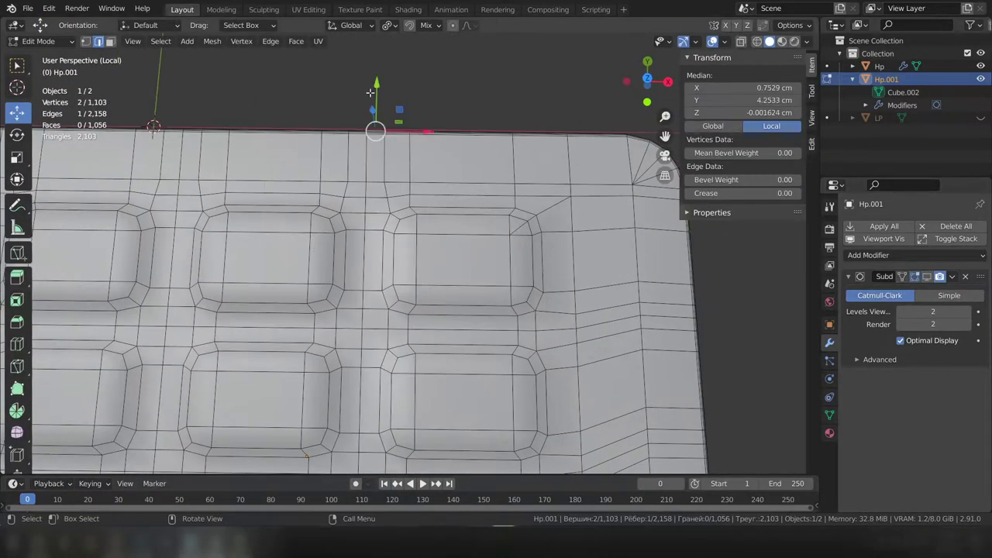
middle_click_drag(370, 92, 395, 200)
key("k")
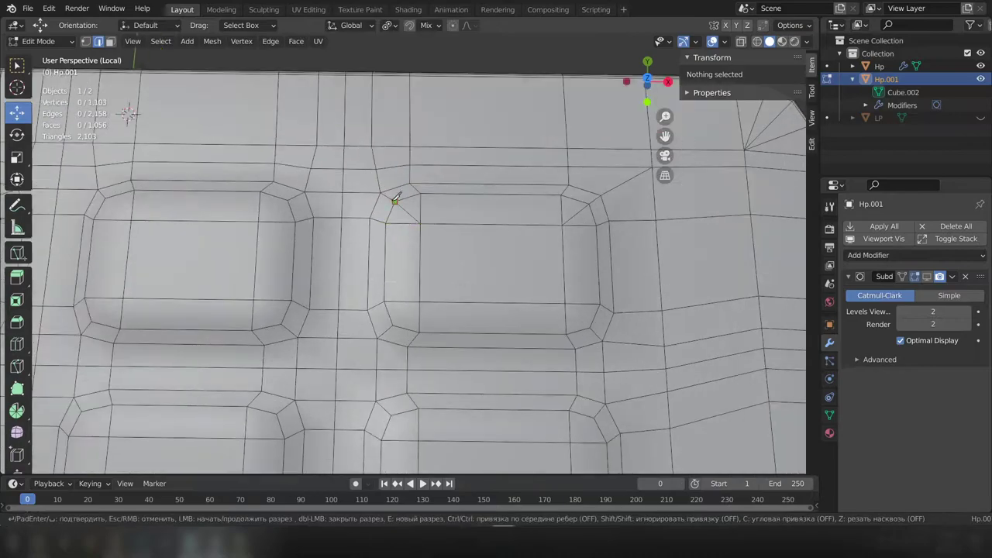
right_click(349, 182)
left_click(349, 181)
key("Return")
- Draw a knife cut through a button corner and commit it
right_click(294, 191)
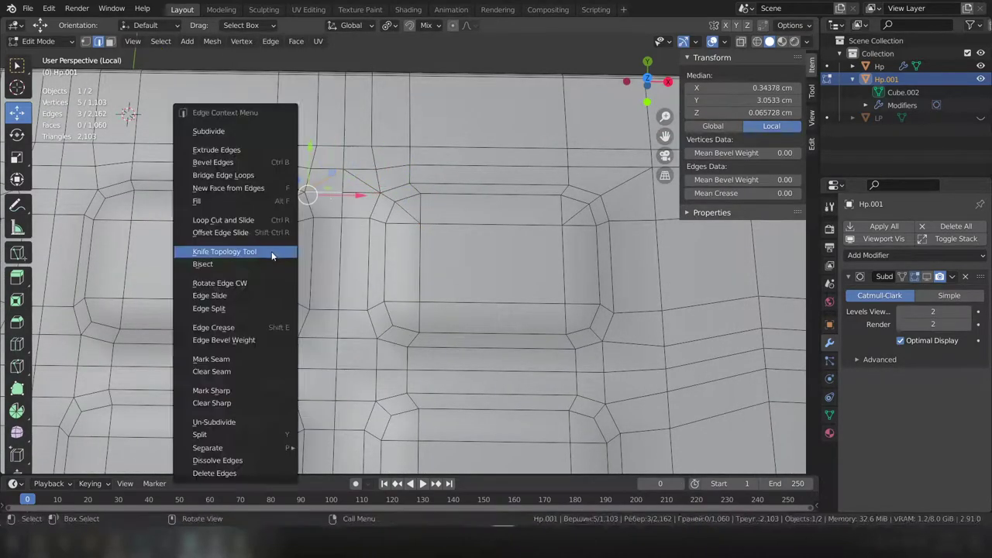
left_click(295, 191)
left_click(393, 323)
right_click(287, 288)
left_click(287, 288)
mouse_move(287, 288)
middle_mouse_down()
mouse_move(470, 301)
mouse_move(426, 199)
middle_mouse_up()
mouse_move(397, 308)
middle_mouse_down("shift")
mouse_move(387, 204)
mouse_move(427, 211)
middle_mouse_up("shift")
key("Return")
key("Return")
- Merge the two lower-corner vertices and dissolve the edges at another corner
mouse_move(440, 319)
middle_mouse_down("shift")
mouse_move(429, 283)
mouse_move(514, 250)
middle_mouse_up("shift")
key("m")
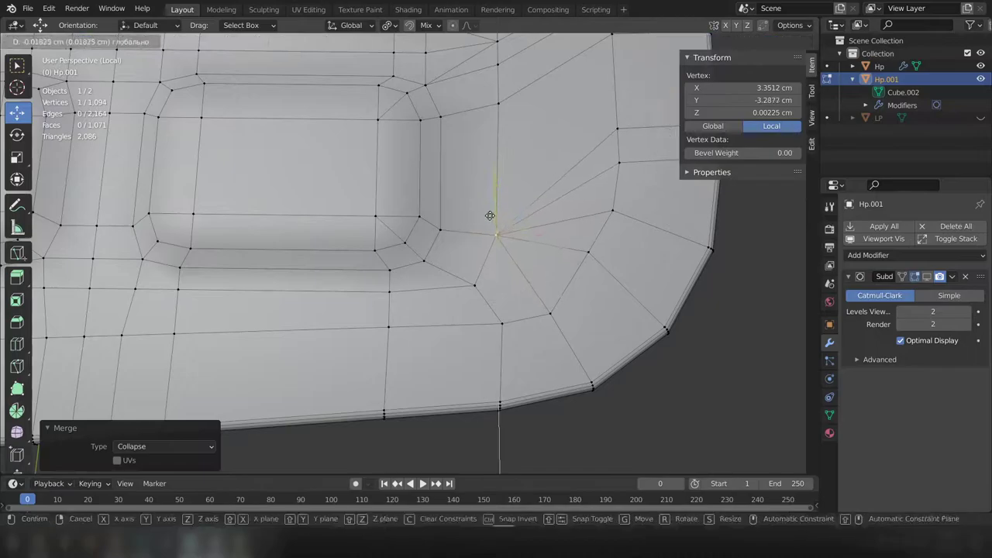
scroll(429, 306, "up", 3)
key("alt+a")
scroll(428, 306, "down", 4)
scroll(481, 275, "up", 3)
left_click(420, 243)
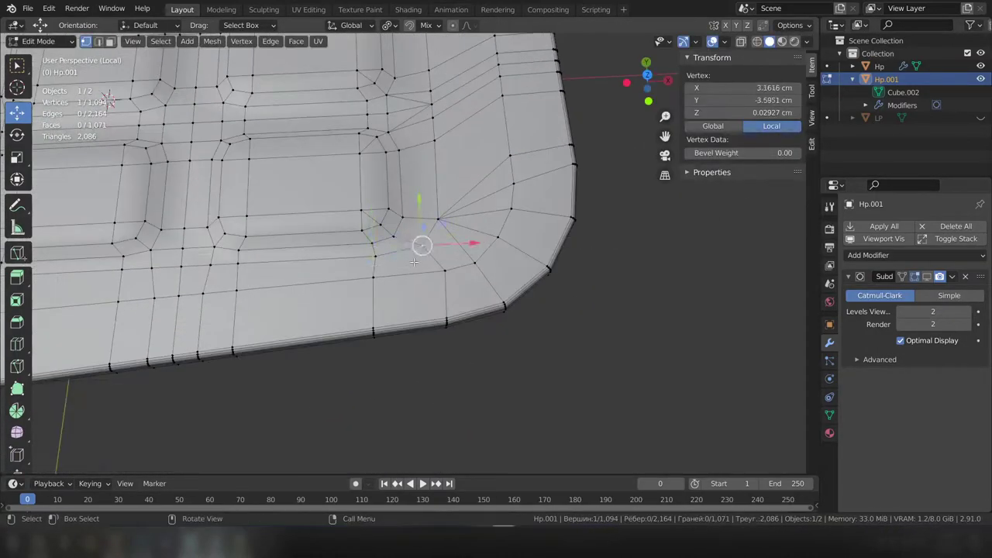
middle_click_drag(421, 139, 418, 318, "shift")
key("ctrl+x")
scroll(461, 107, "down", 2)
- Add edges across a button's edge ring and commit another knife cut
left_click(443, 167, "alt")
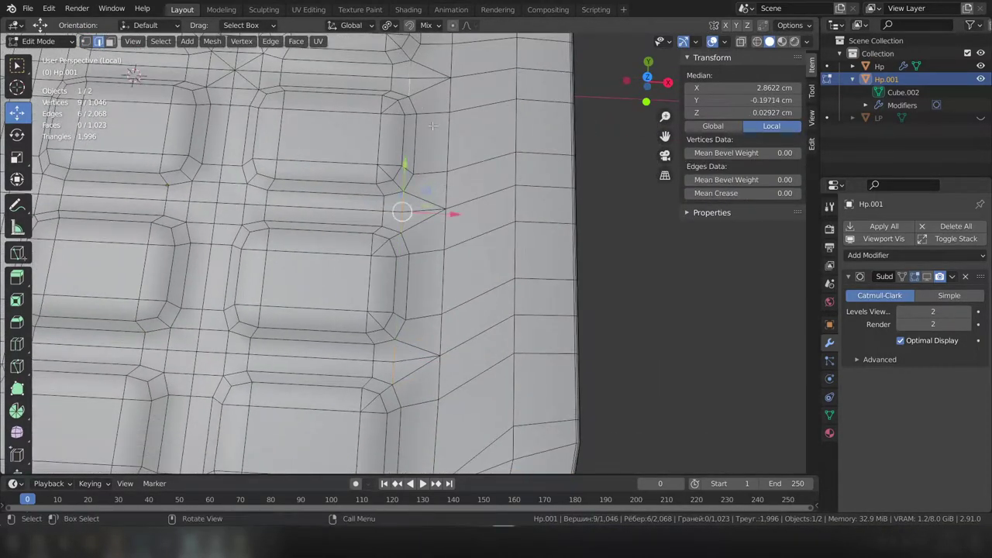
scroll(439, 302, "down", 2)
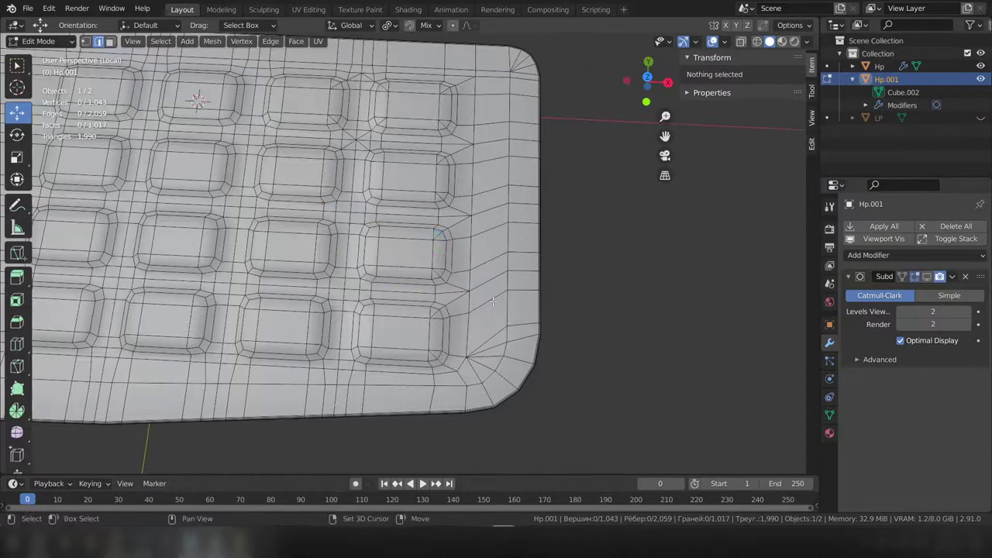
scroll(493, 301, "up", 3)
left_click(387, 215, "alt")
right_click(387, 208)
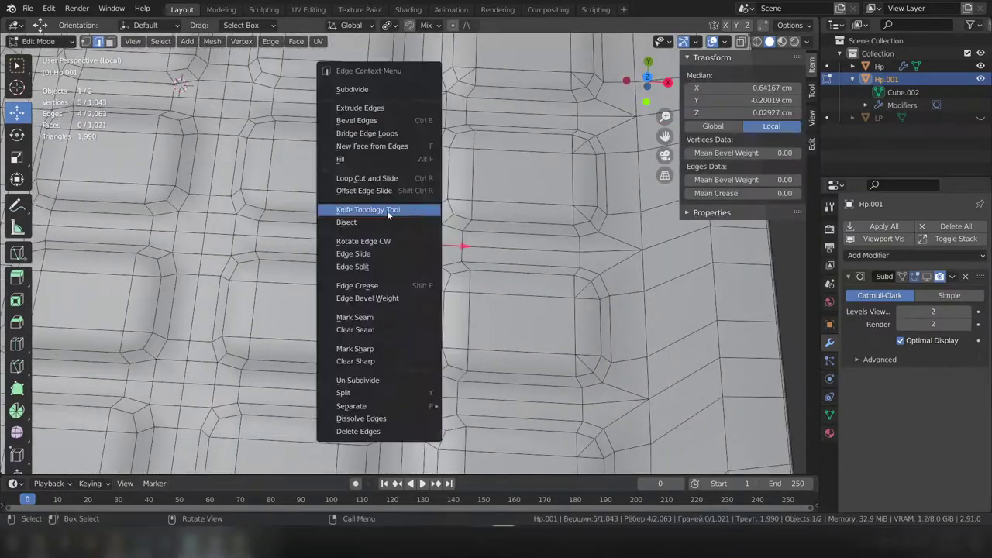
left_click(356, 83)
middle_click_drag(456, 287, 371, 166, "shift")
key("k")
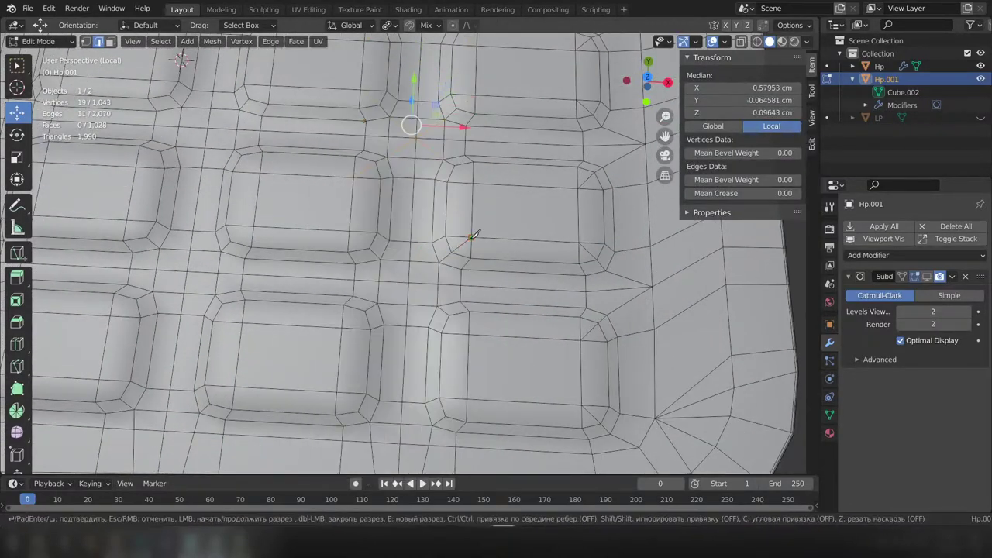
middle_click_drag(471, 236, 428, 176)
key("Return")
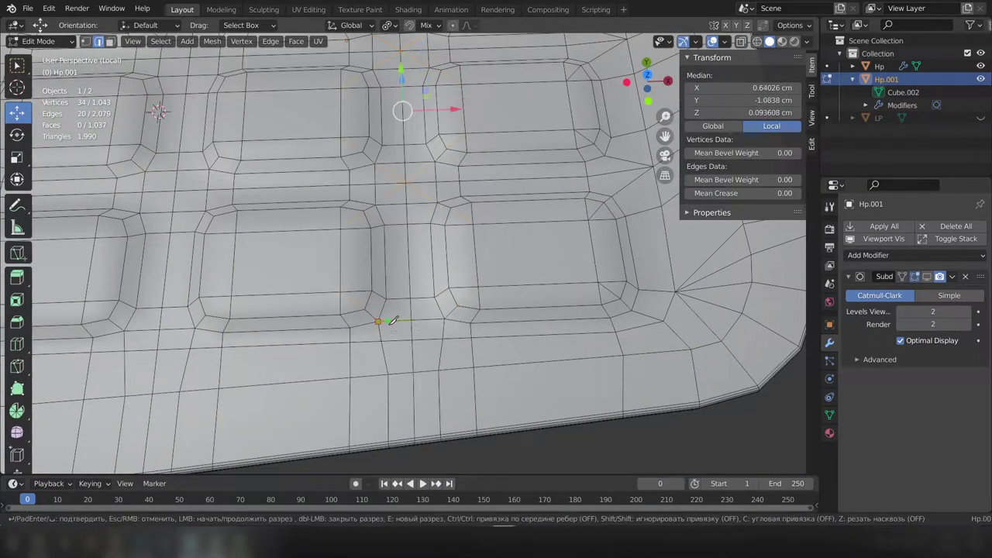
- Dissolve the redundant edges left by the cuts
left_click(410, 184)
middle_click_drag(409, 184, 423, 229)
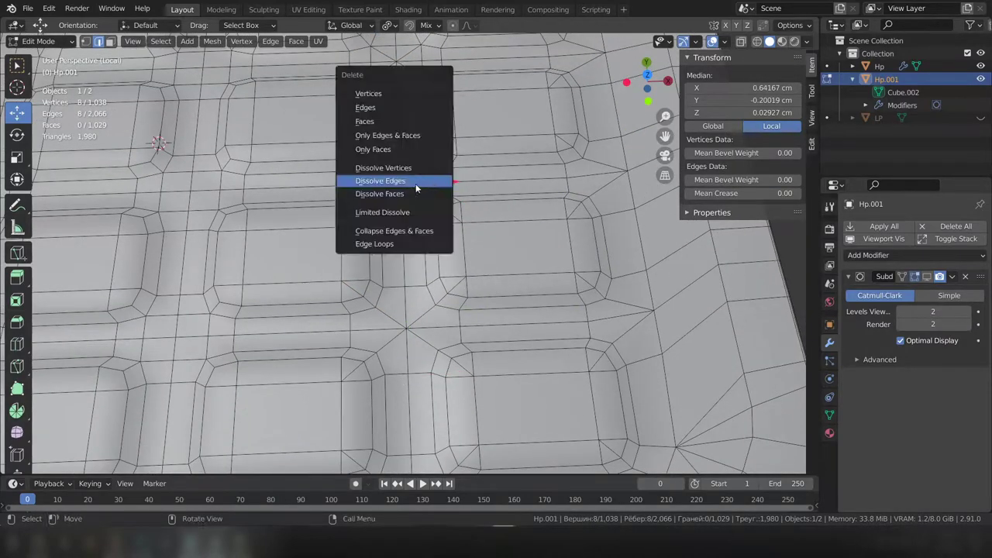
left_click(416, 188)
key("ctrl+x")
scroll(406, 116, "down", 3)
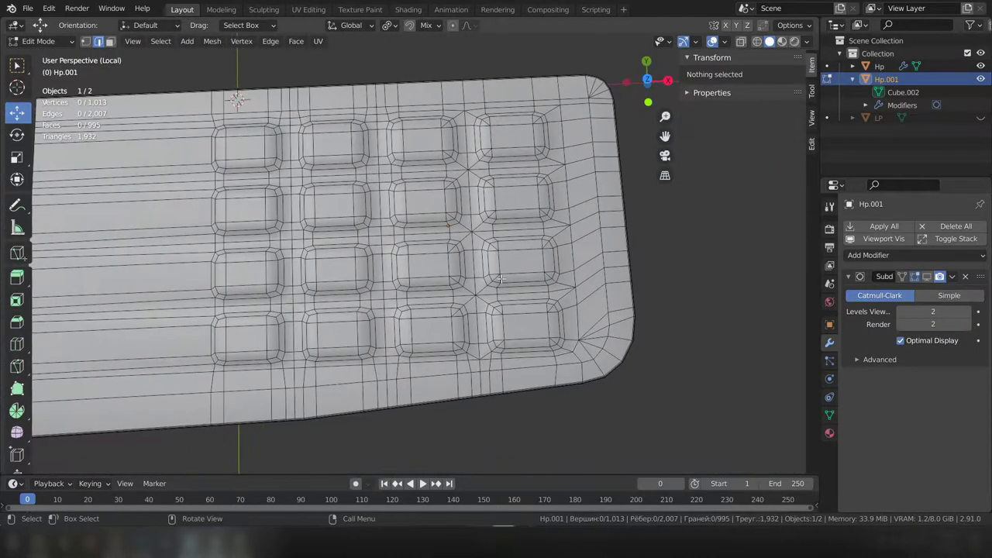
scroll(385, 331, "up", 3)
- Confirm another knife cut, then clear the selection in vertex mode
key("k")
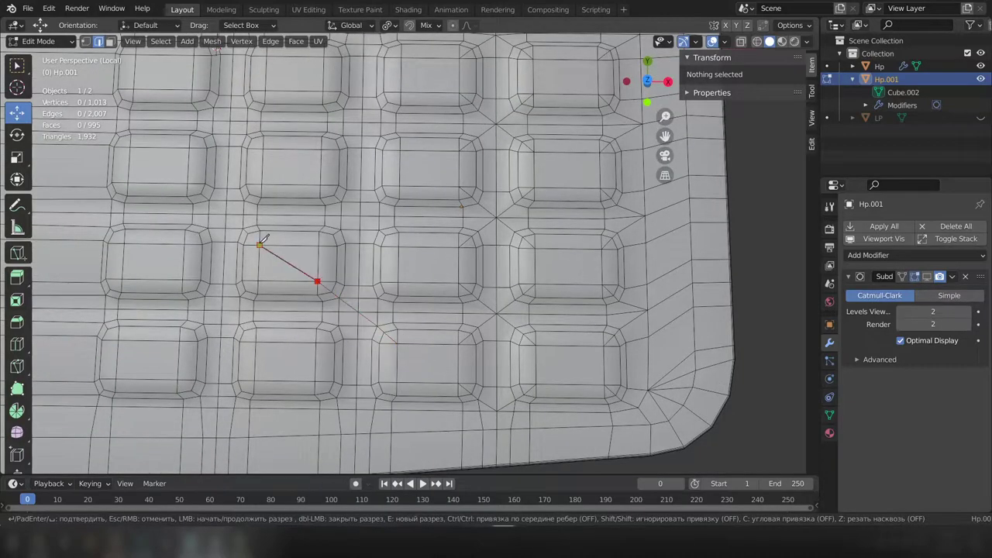
key("Return")
key("alt+a")
scroll(582, 348, "down", 3)
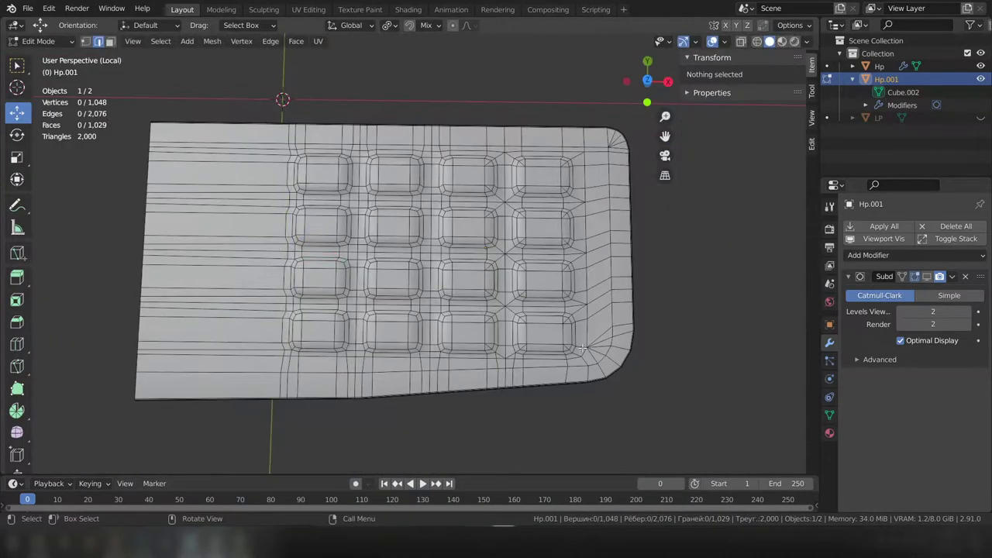
scroll(585, 187, "up", 3)
key("1")
key("alt+a")
scroll(388, 248, "up", 3)
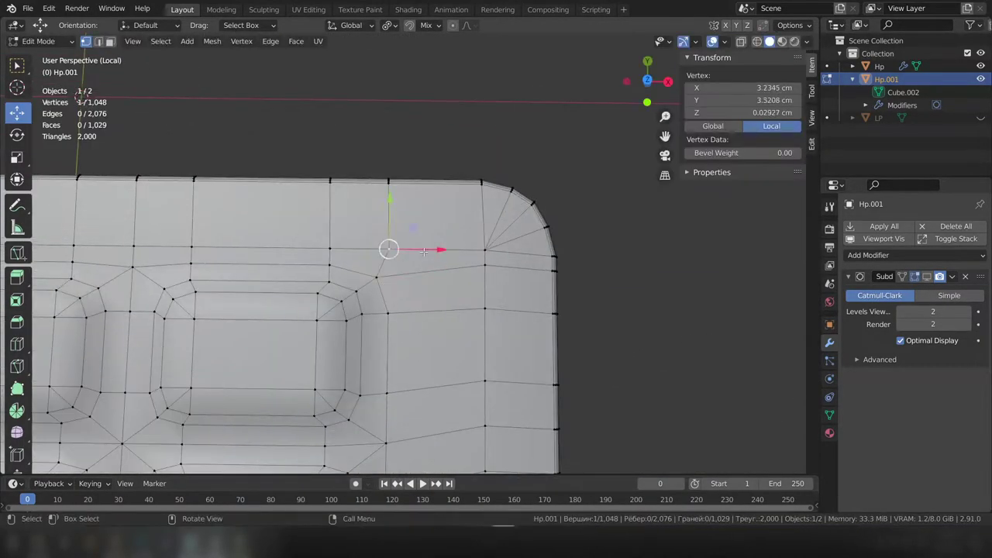
scroll(346, 190, "up", 2)
scroll(346, 190, "down", 3)
scroll(346, 190, "up", 2)
- Cut a diagonal from a button corner to the panel corner, abandoning a second cut
key("k")
left_click(421, 299)
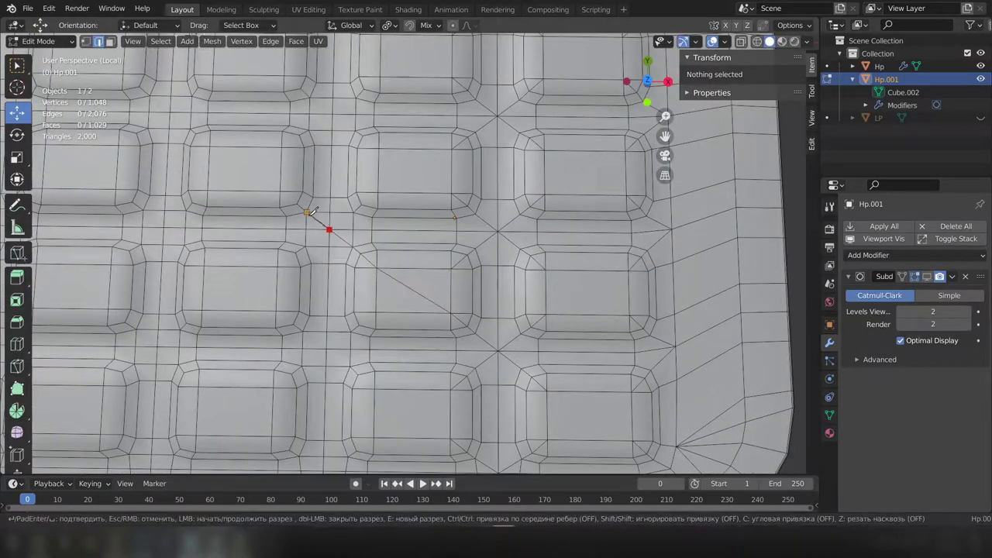
scroll(332, 228, "down", 1)
left_click(245, 163)
key("Return")
scroll(358, 316, "up", 1)
key("k")
left_click(438, 363)
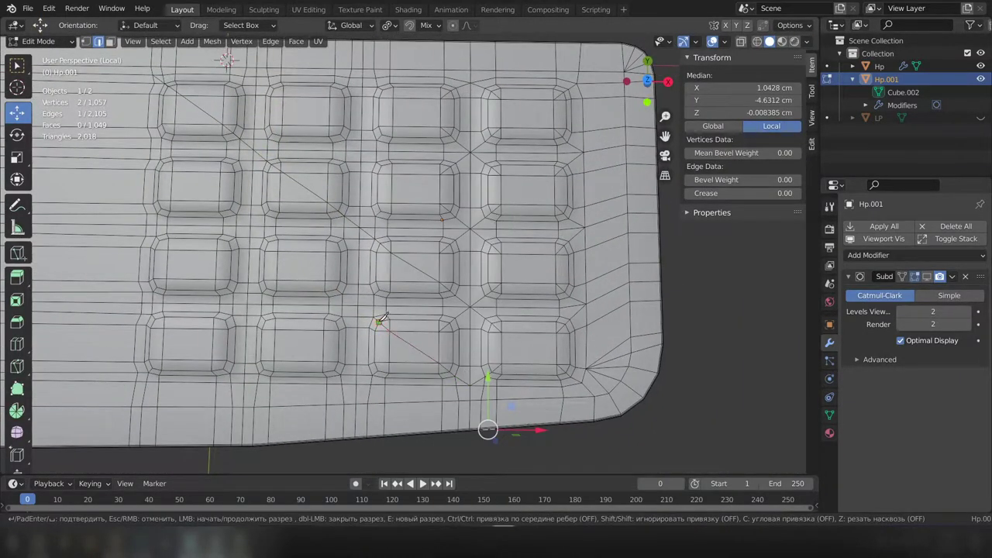
key("e")
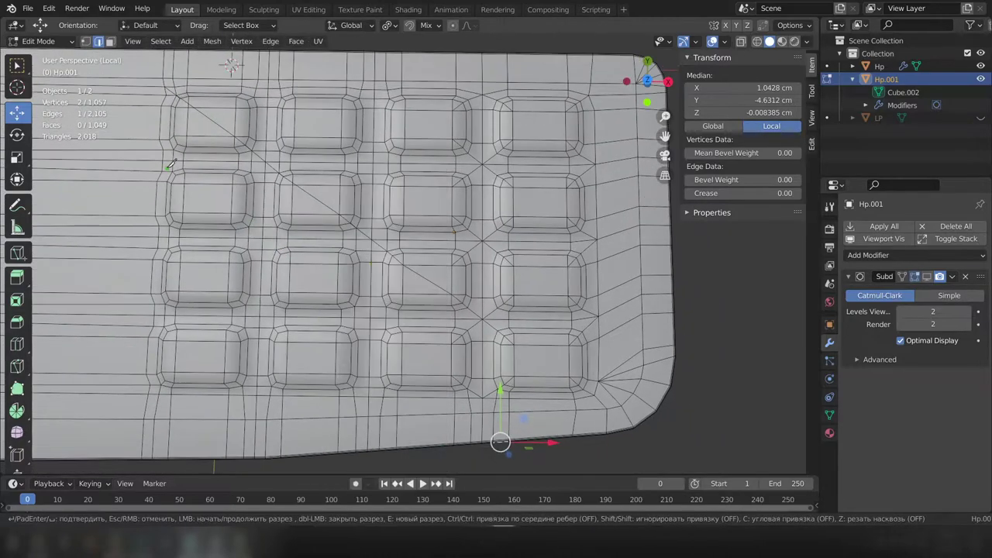
key("e")
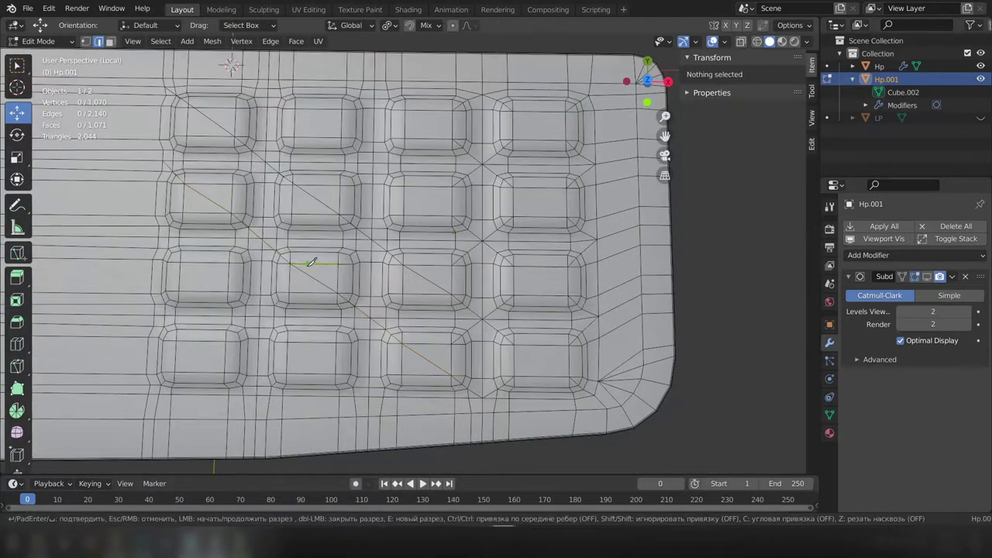
- Commit additional diagonal knife cuts through the button recesses
right_click(281, 327)
left_click(288, 288)
key("Return")
right_click(728, 343)
left_click(729, 343)
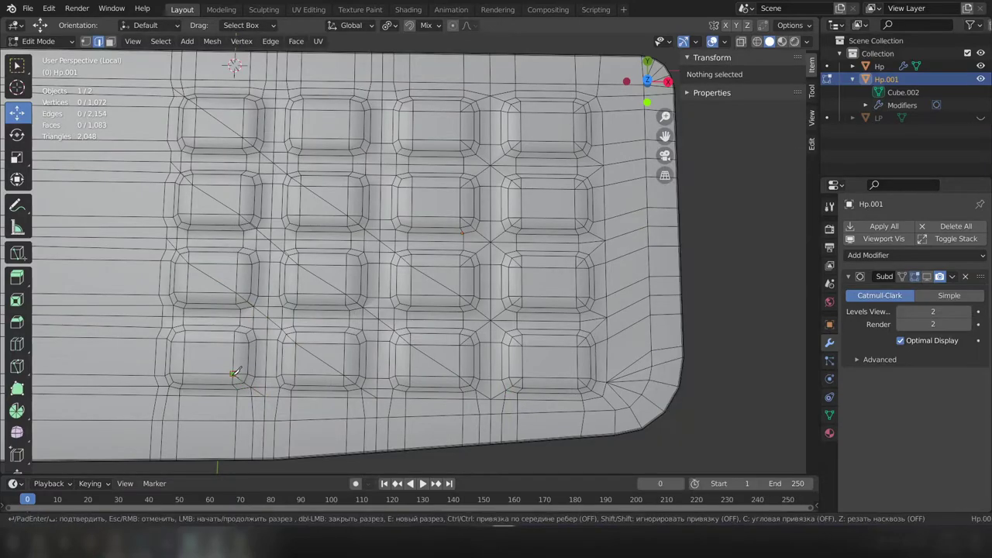
key("k")
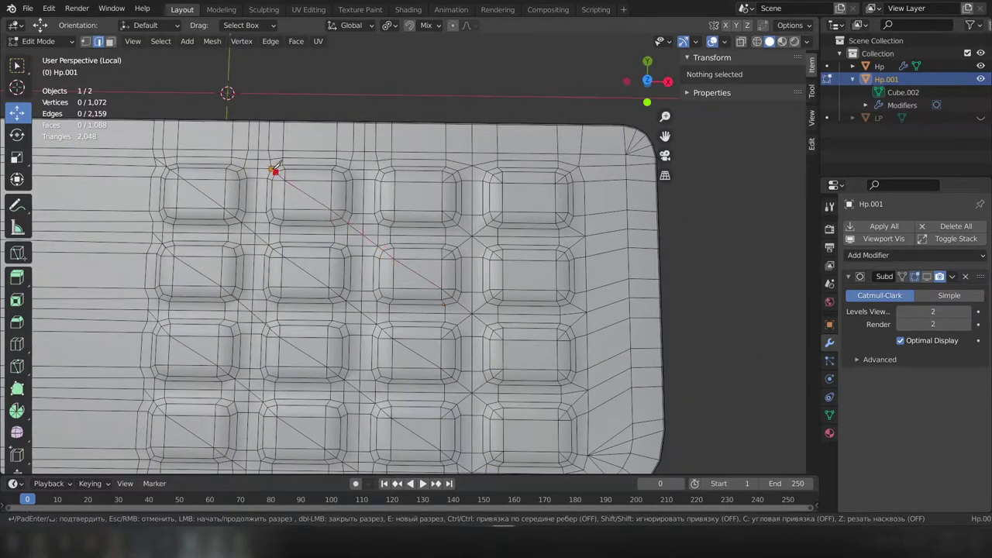
key("Return")
- From top view, cut more diagonals and dissolve the leftover stray vertices
key("KP_7")
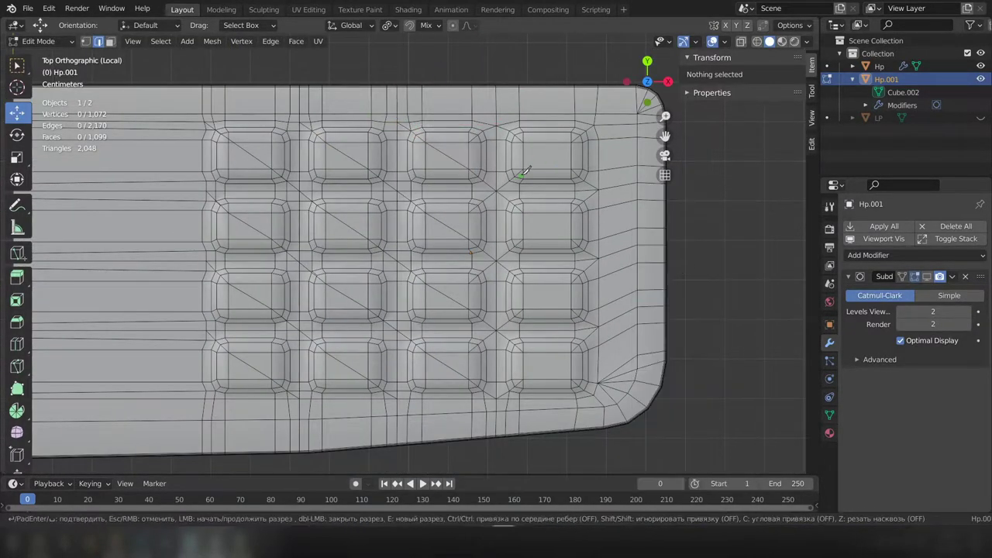
right_click(451, 159)
left_click(451, 160)
right_click(363, 177)
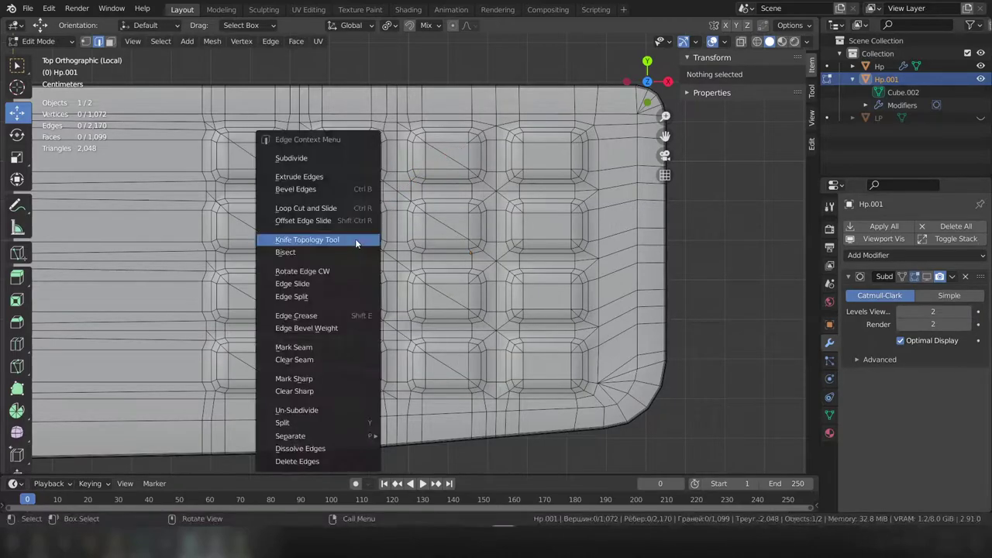
left_click(363, 178)
key("Return")
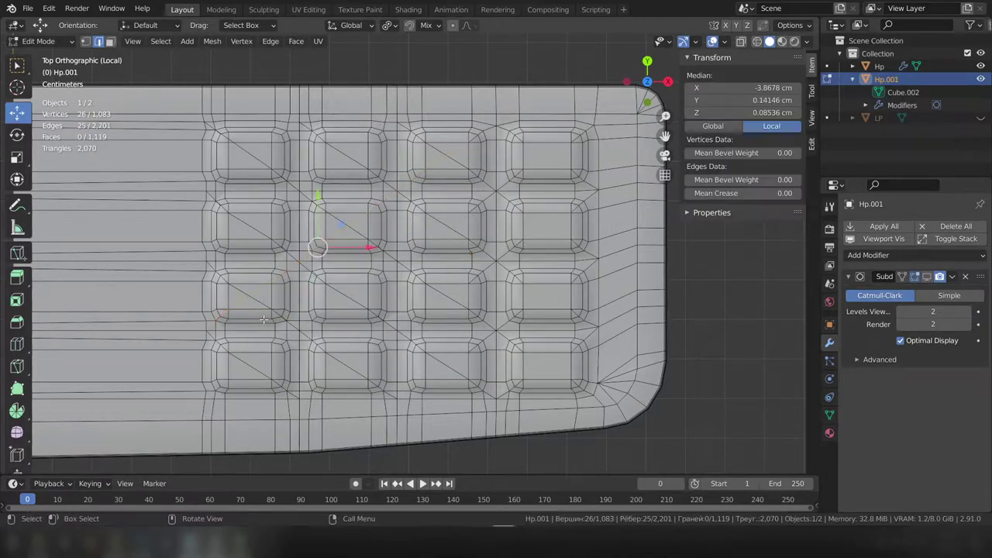
key("1")
key("x")
left_click(205, 308)
- Cut diagonals through the upper rows of button recesses
scroll(460, 285, "down", 3)
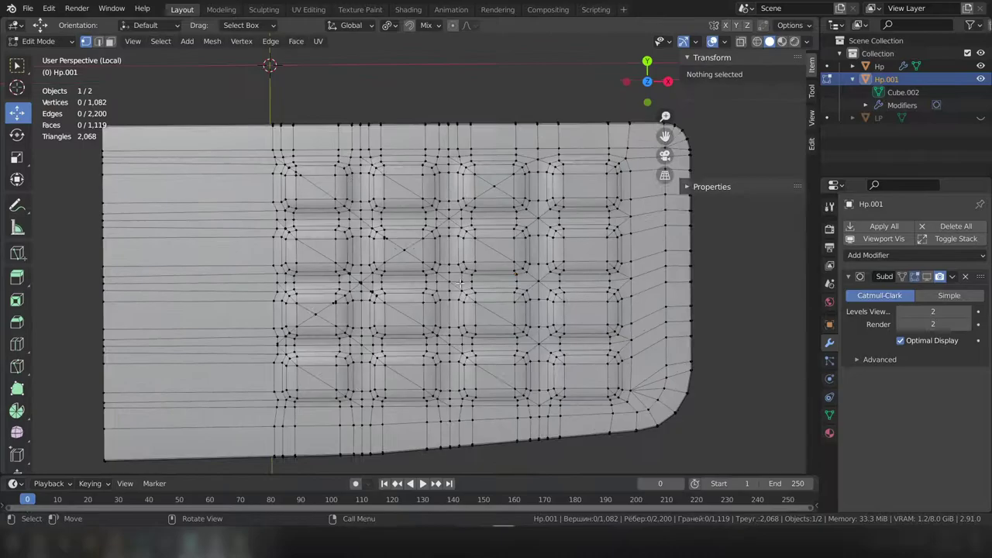
middle_click_drag(461, 285, 410, 260, "shift")
key("2")
key("k")
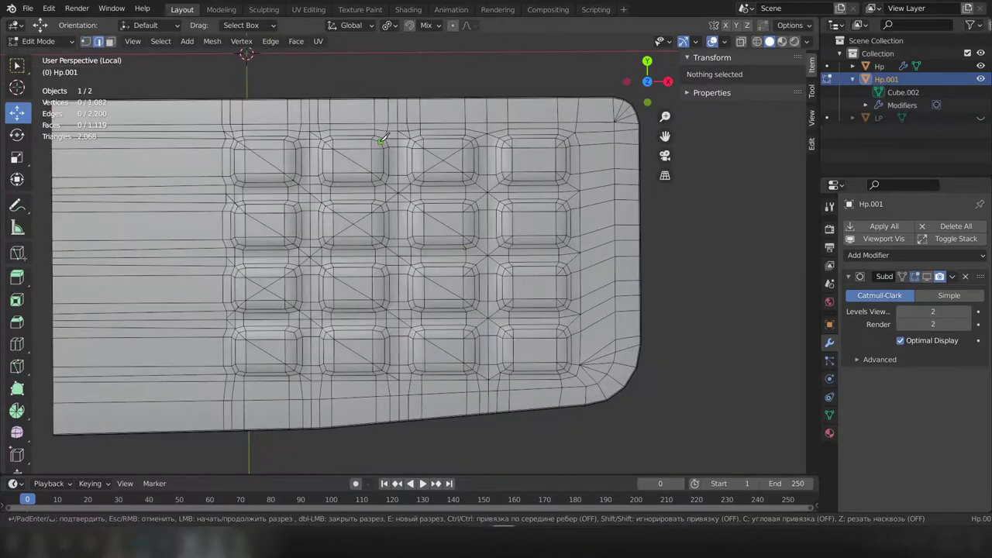
key("Return")
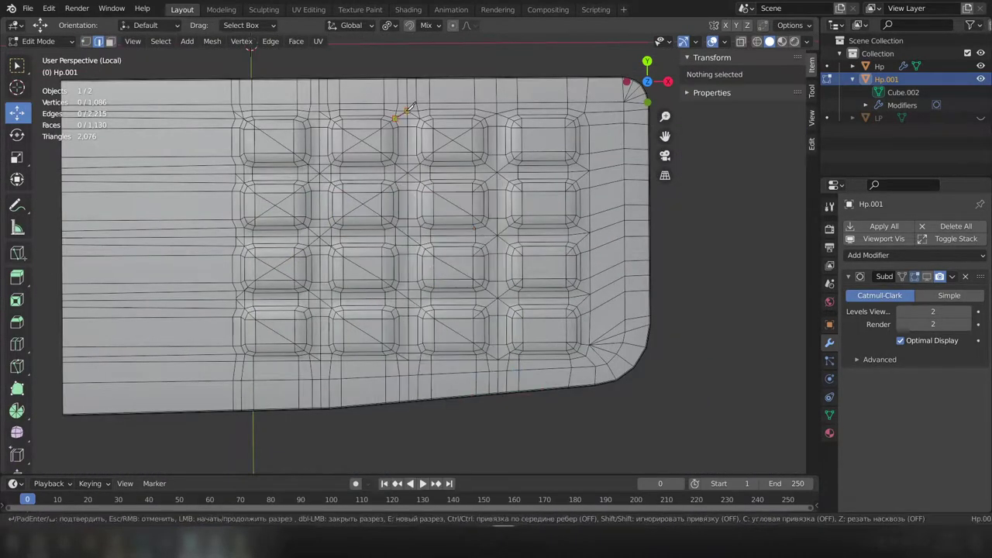
scroll(246, 162, "up", 1)
key("Return")
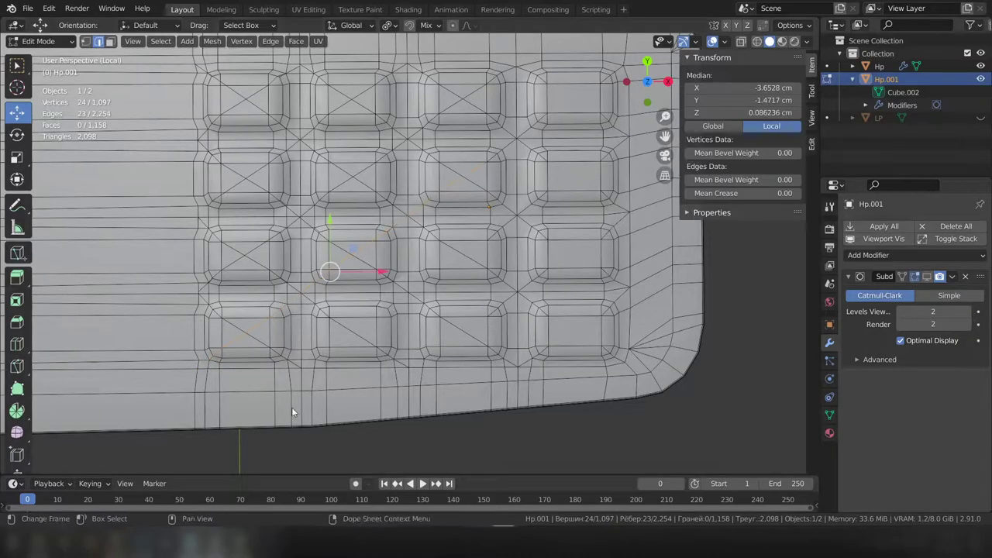
key("k")
key("Return")
- Select the whole mesh and merge vertices by distance within 0.01 cm
key("ctrl+e")
left_click(483, 407)
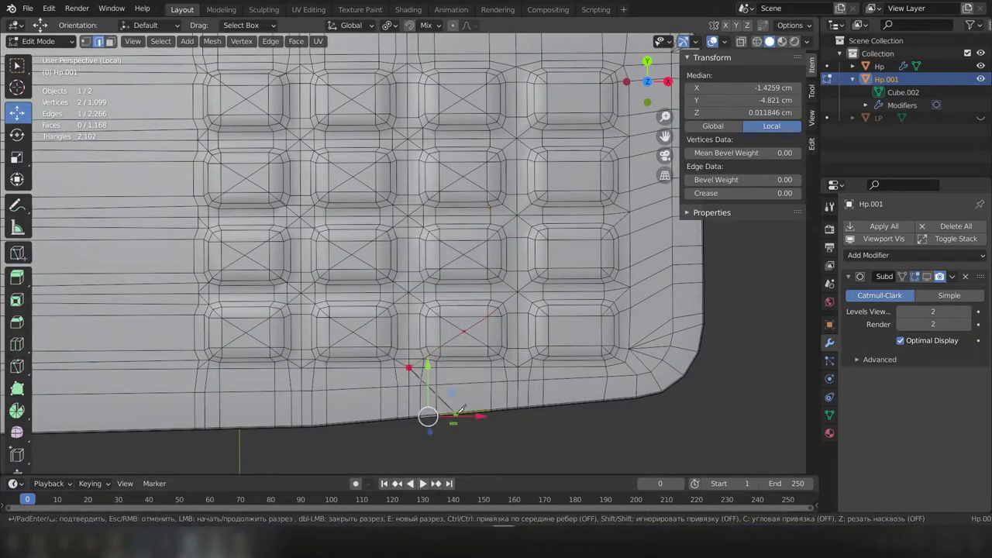
scroll(427, 414, "down", 3)
key("a")
middle_click_drag(349, 232, 450, 256)
key("m")
left_click(465, 309)
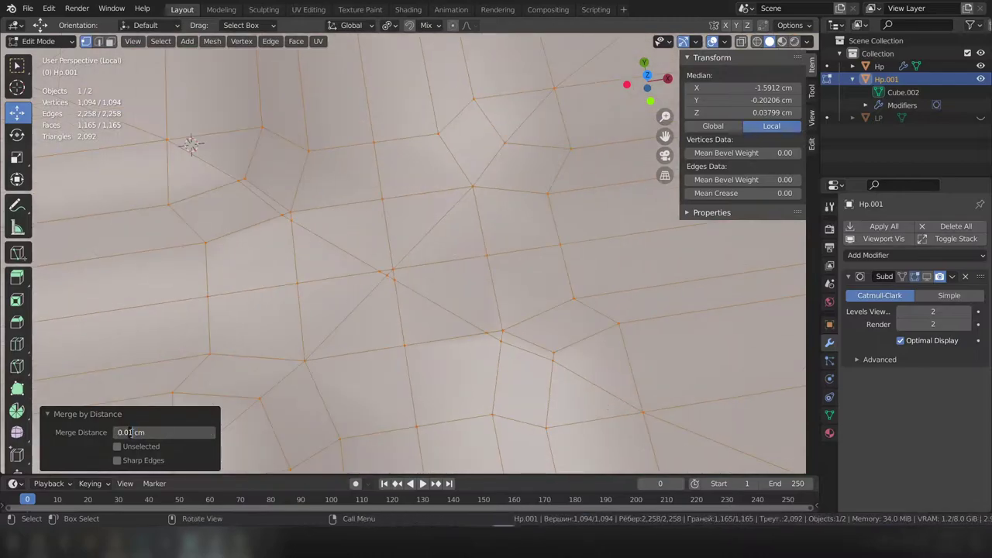
- Merge Hp.001 by distance again, then merge close-lying vertices in the area right of the body
left_click_drag(155, 431, 178, 432)
left_click(117, 460)
key("alt+a")
key("KP_7")
key("a")
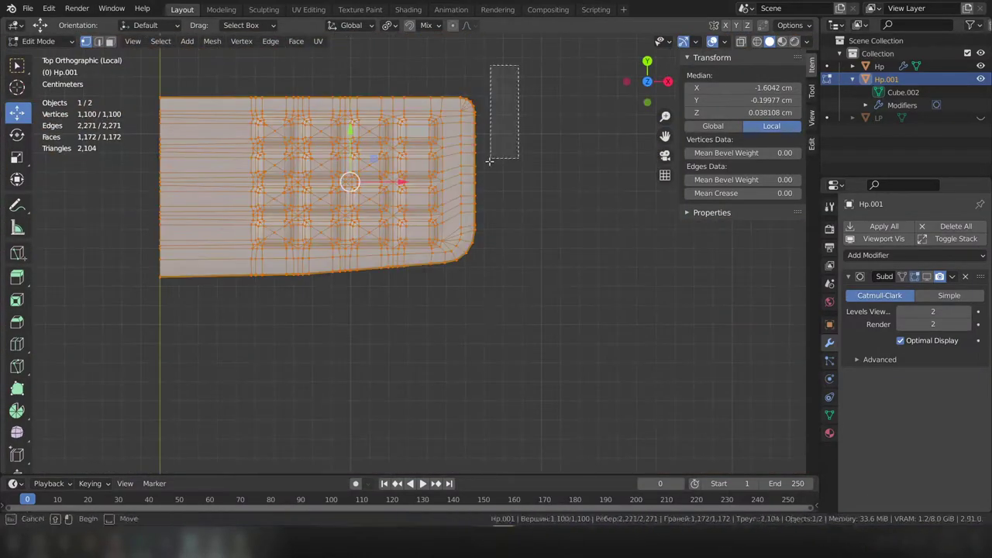
left_click_drag(509, 345, 454, 79)
middle_click_drag(454, 79, 420, 299)
scroll(421, 299, "up", 6)
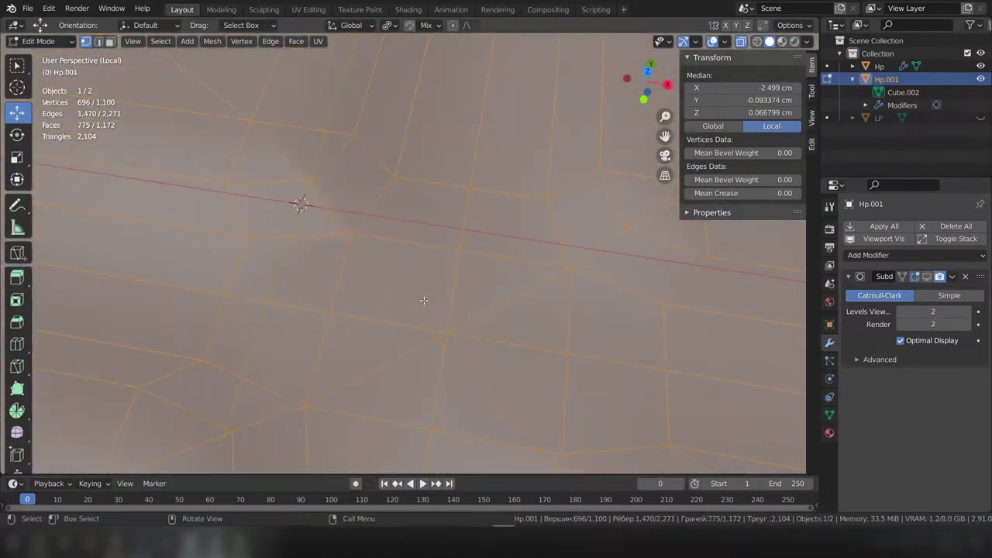
key("m")
left_click(412, 333)
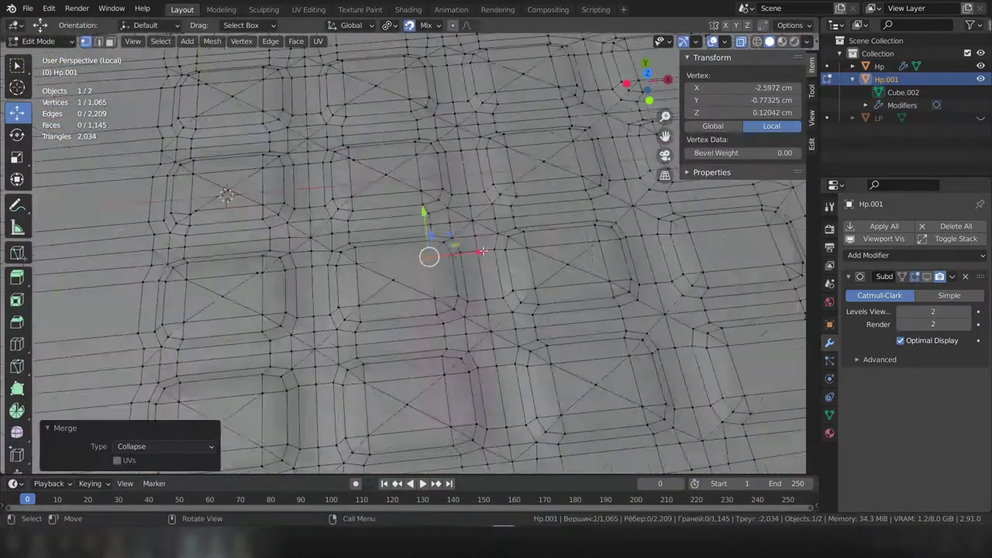
- Merge the two stray vertices together and dissolve the remaining stray vertices
key("m")
left_click(364, 261)
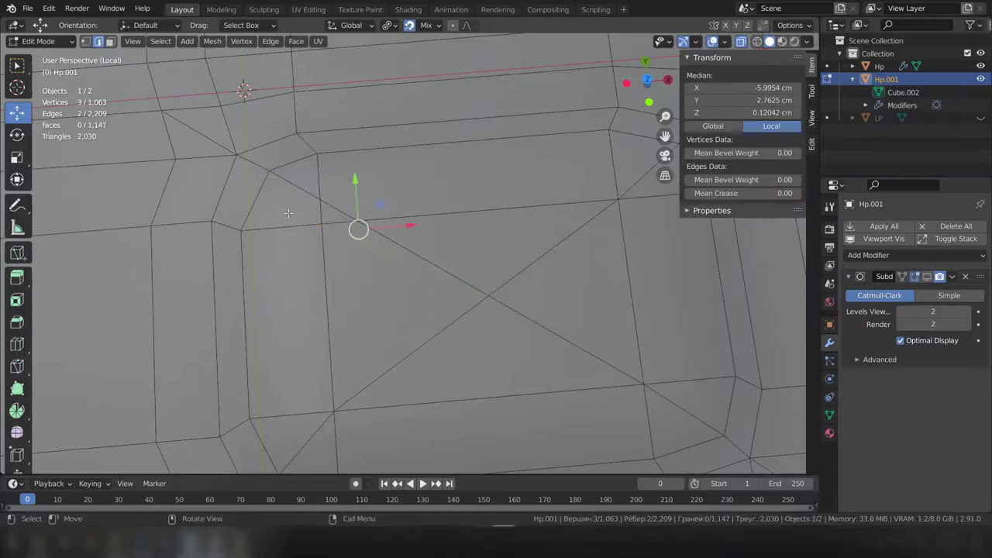
left_click(395, 361)
scroll(333, 190, "down", 3)
scroll(333, 190, "down", 2)
mouse_move(333, 190)
middle_mouse_down()
mouse_move(371, 266)
mouse_move(394, 360)
middle_mouse_up()
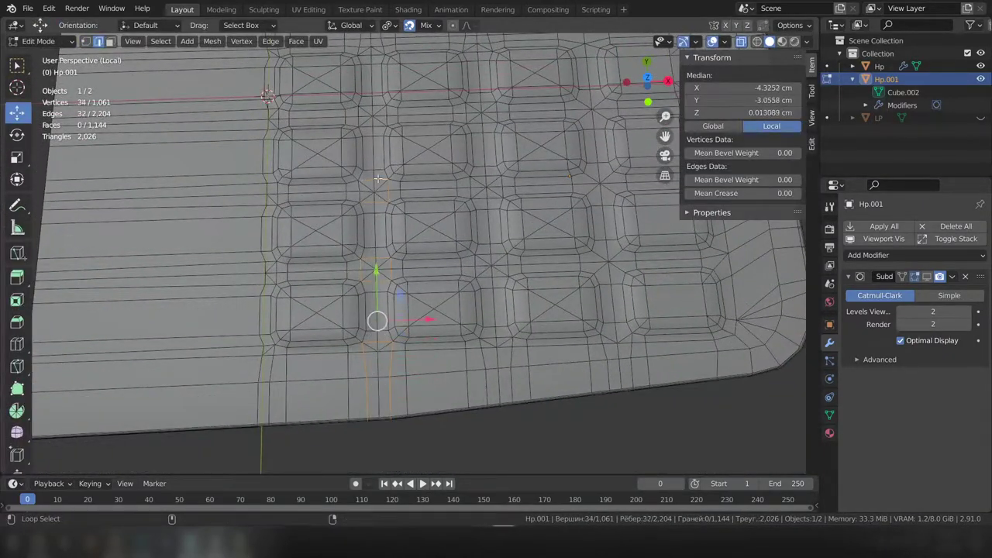
- Dissolve the extra edge loops running between the recesses
key("ctrl+x")
middle_click_drag(377, 179, 409, 365)
left_click(409, 365, "alt")
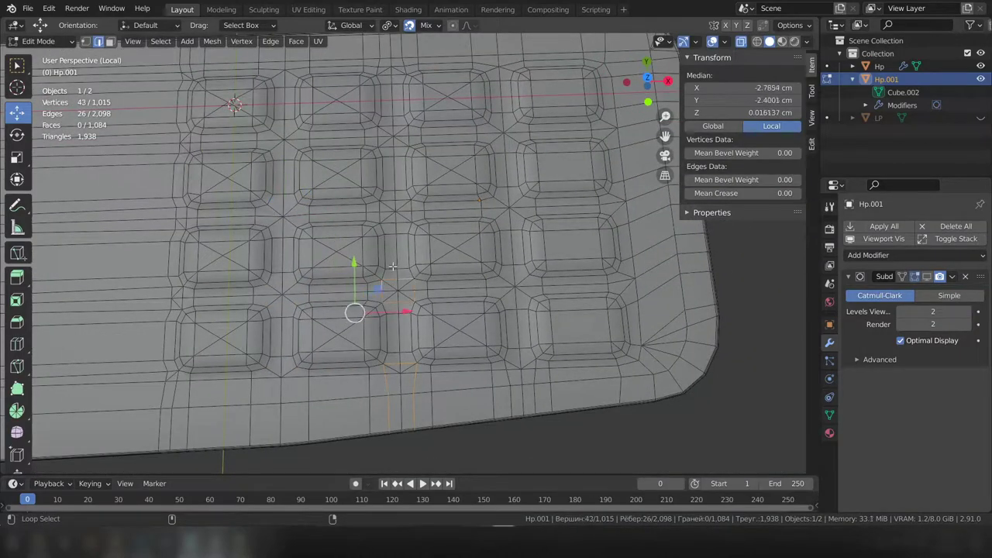
key("x")
left_click(439, 203)
- Zoom in on a leftover vertex, undo the stray change, and dissolve the selected edges
left_click(442, 394)
key("KP_Decimal")
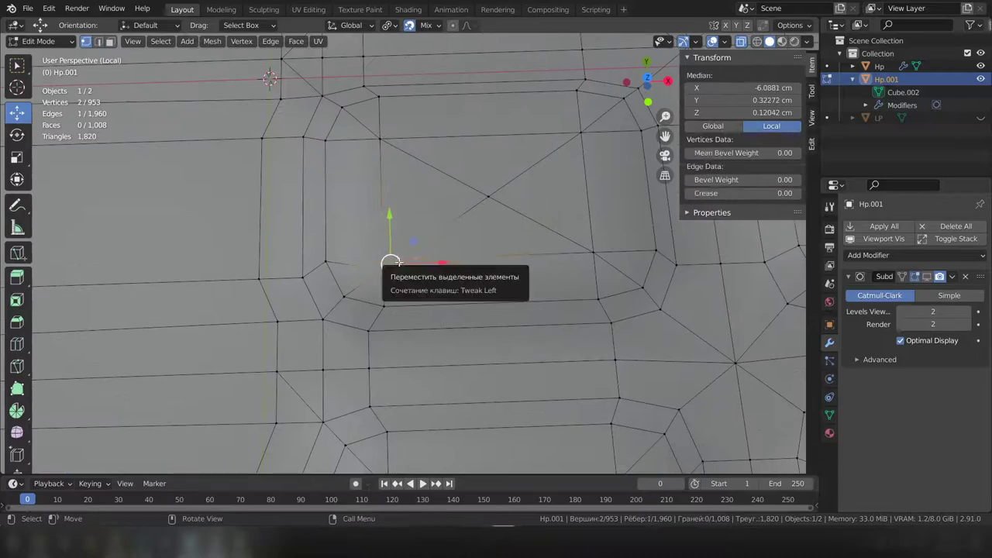
key("ctrl+z")
scroll(391, 262, "down", 5)
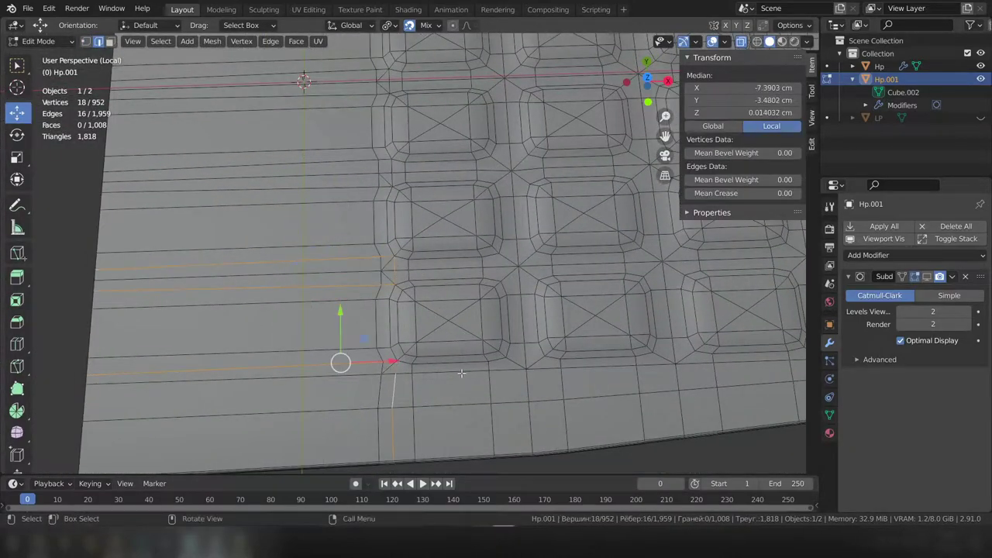
scroll(461, 373, "down", 3)
scroll(420, 323, "up", 4)
key("ctrl+e")
left_click(420, 324)
- Merge the selected vertices into one
scroll(402, 236, "down", 3)
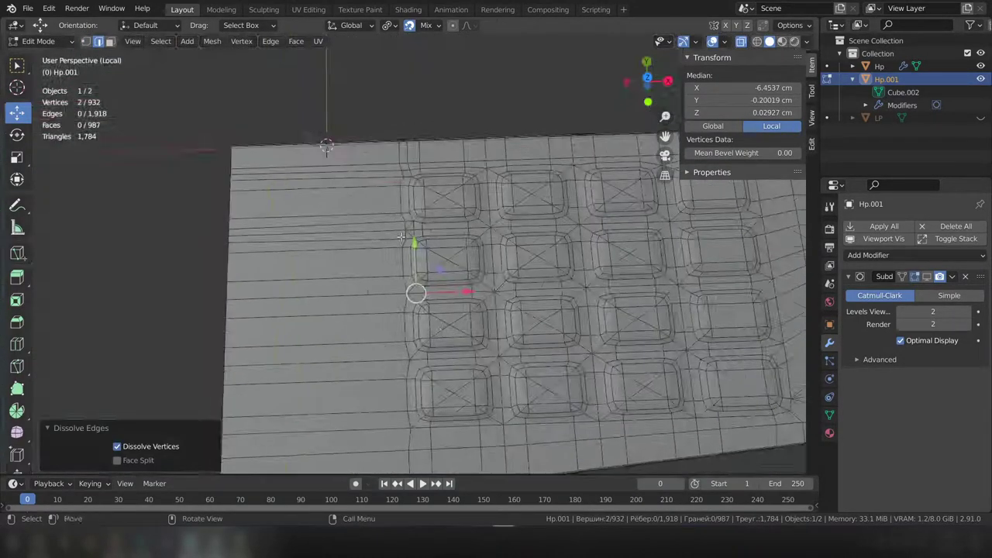
scroll(401, 236, "up", 3)
scroll(424, 272, "down", 3)
key("m")
left_click(425, 272)
scroll(424, 272, "down", 2)
scroll(432, 285, "up", 2)
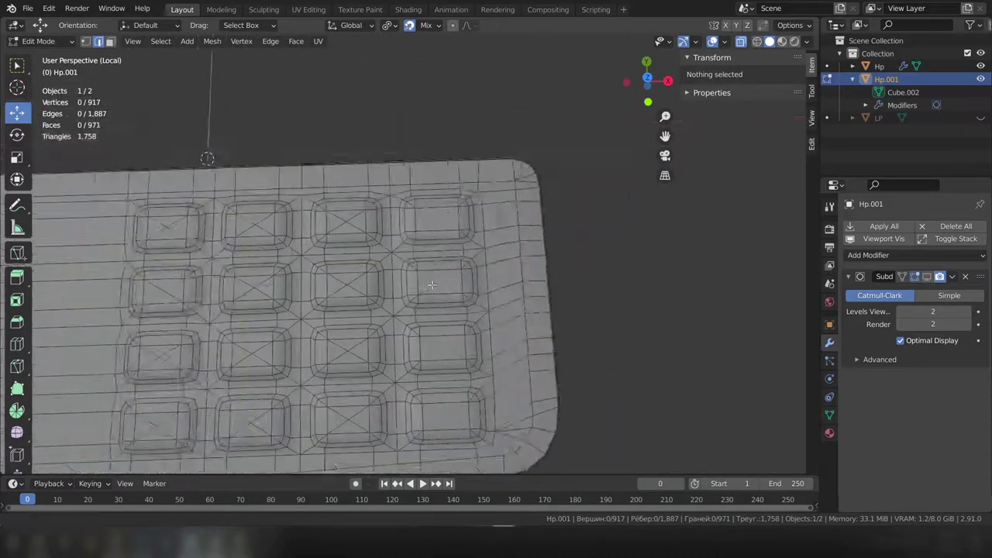
scroll(432, 284, "down", 2)
- Select a shortest vertex path and dissolve the circled vertices
left_click(428, 201)
left_click(410, 199, "ctrl")
key("x")
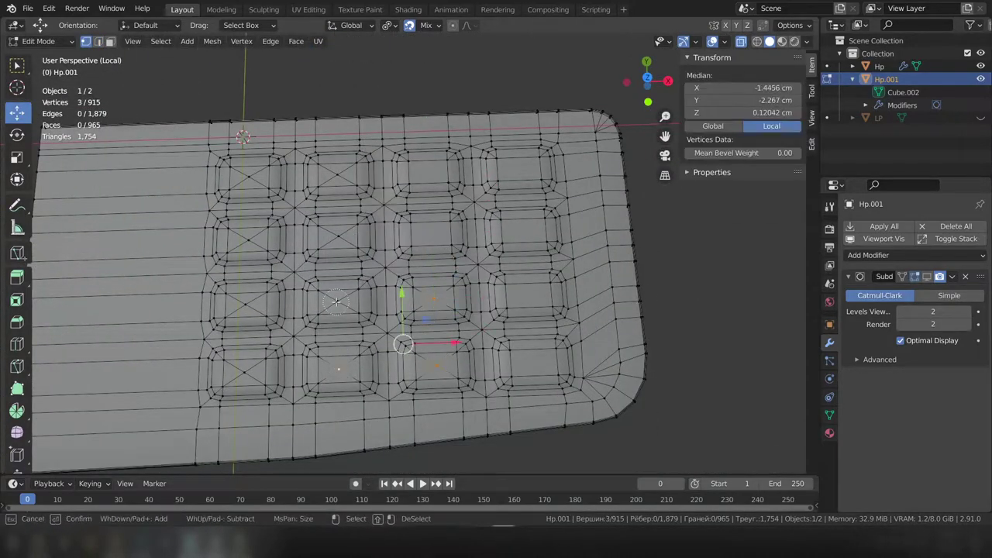
right_click(416, 327)
key("ctrl+x")
scroll(416, 327, "down", 3)
scroll(465, 271, "up", 4)
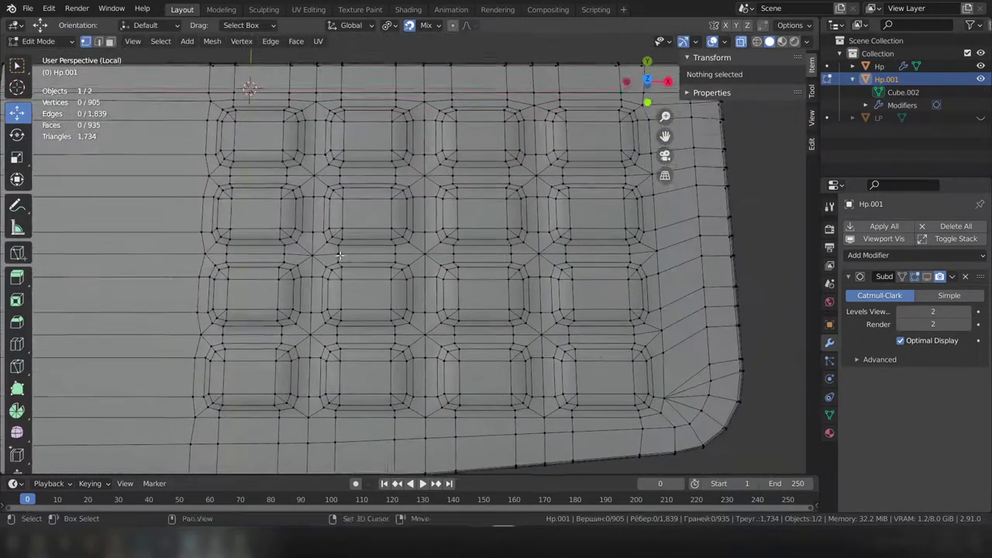
scroll(529, 232, "down", 4)
- In face mode, select the faces between the recesses and their neighbours
middle_click_drag(529, 232, 591, 193)
scroll(592, 193, "up", 4)
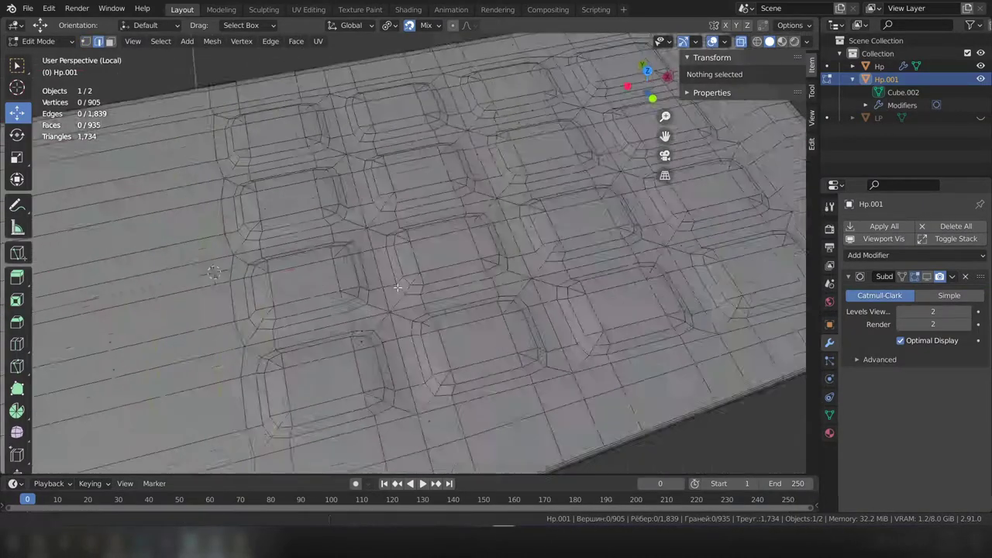
key("3")
left_click(318, 329)
left_click(418, 326, "shift")
left_click(415, 256, "shift")
- Grow the face selection and flatten the selected faces vertically
key("ctrl+KP_Add")
mouse_move(577, 301)
middle_mouse_down()
mouse_move(516, 290)
mouse_move(504, 256)
middle_mouse_up()
key("Return")
scroll(467, 282, "down", 3)
key("KP_3")
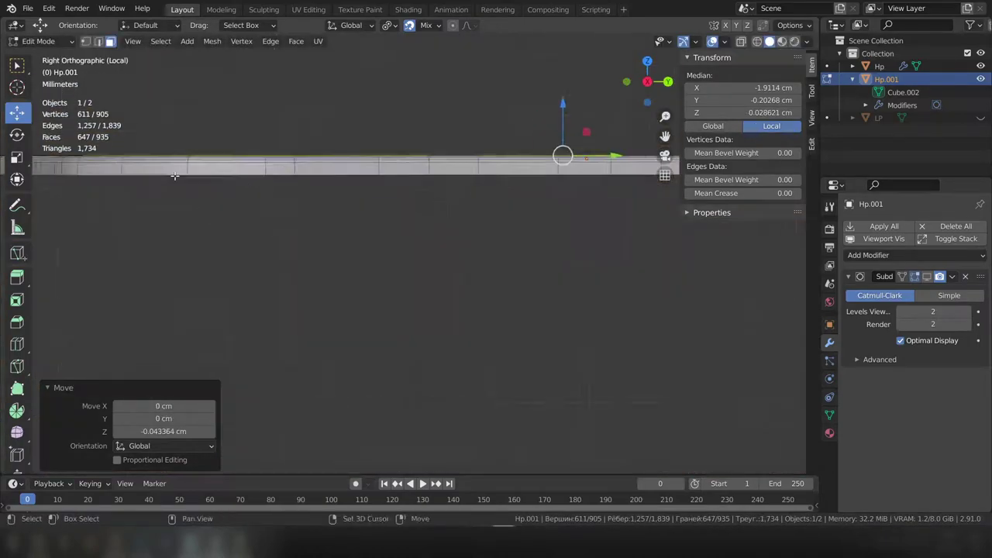
- Check the body outside Edit Mode, then merge close-lying vertices
key("Tab")
middle_click_drag(503, 349, 543, 399)
key("Tab")
scroll(543, 399, "down", 3)
scroll(360, 261, "up", 3)
key("m")
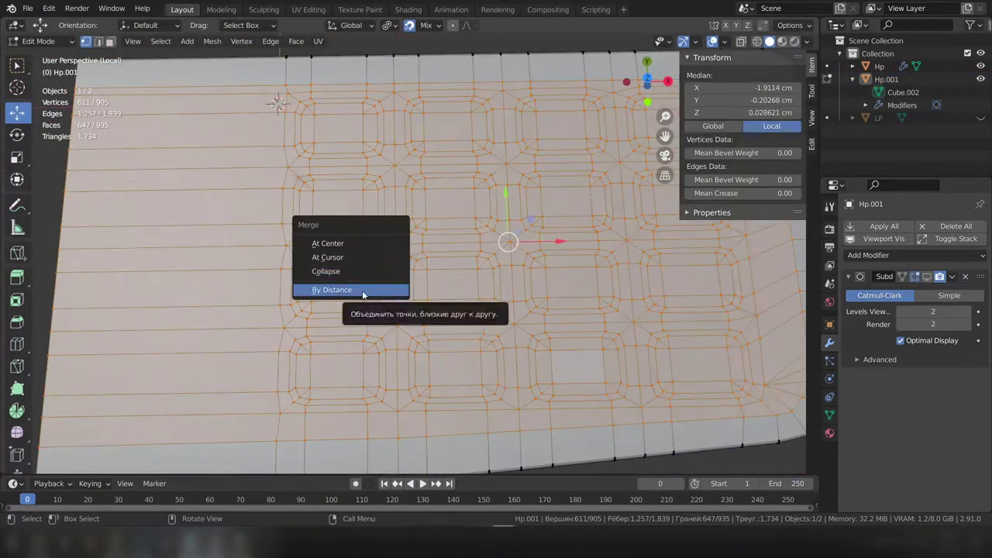
left_click(354, 290)
- Inspect the body in wireframe, then resume editing in solid top view
key("Tab")
scroll(360, 262, "down", 3)
key("alt+a")
left_click(757, 41)
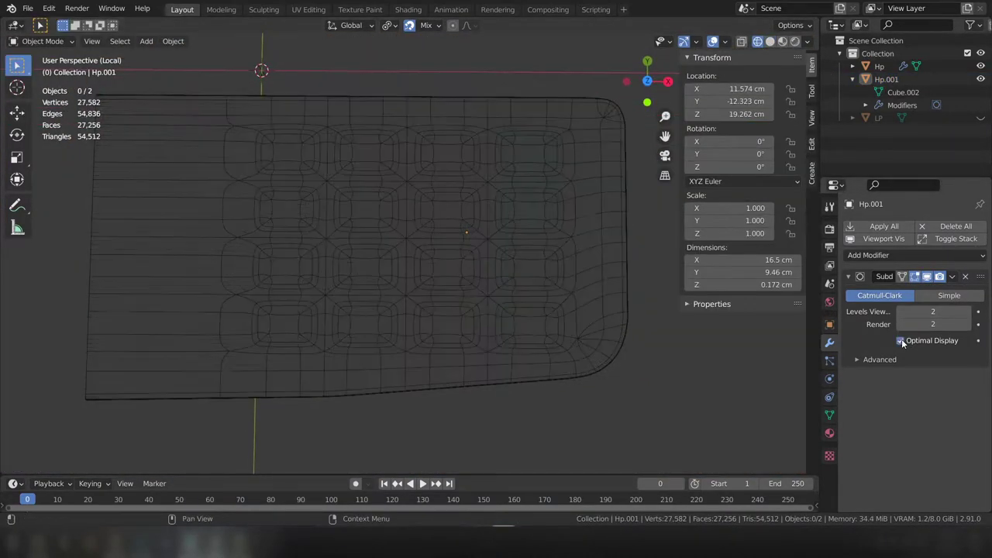
key("Tab")
key("shift+z")
key("KP_7")
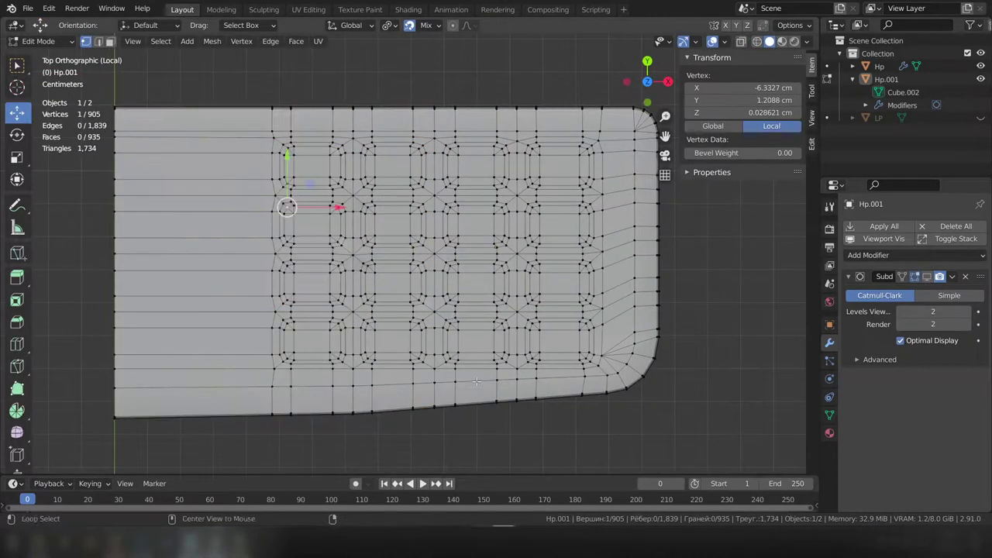
- With X-ray on, move the left recess block and a vertical edge loop along X
key("alt+z")
left_click_drag(231, 82, 434, 431)
scroll(349, 240, "up", 3)
key("g")
key("x")
left_click(350, 179)
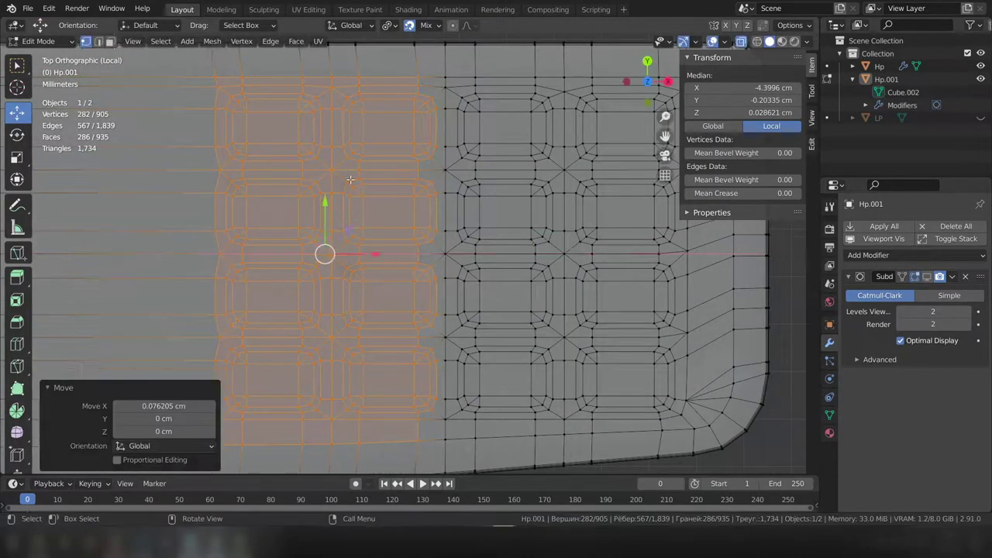
key("alt+z")
left_click(463, 255, "alt")
key("g")
left_click(476, 255)
- Move the right recess column, then shift the central vertical loop and wider vertex block sideways
scroll(476, 255, "down", 2)
scroll(496, 255, "up", 2)
left_click_drag(469, 58, 577, 422)
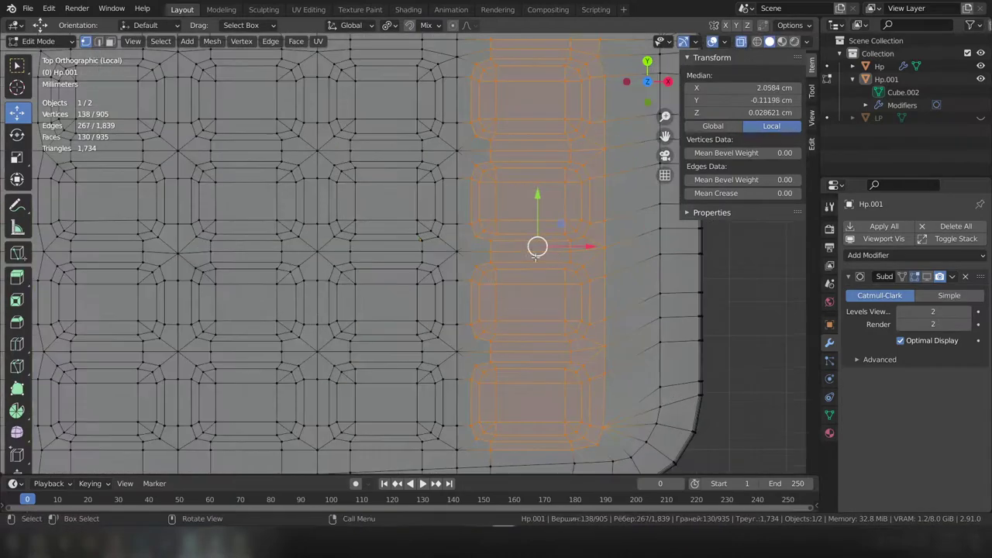
left_click(531, 246)
left_click(443, 238, "alt")
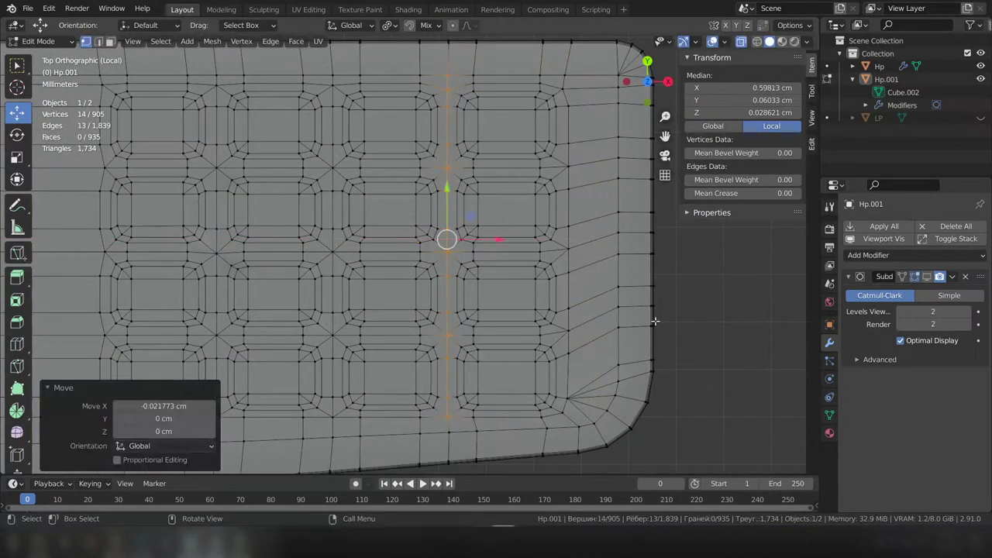
key("alt+a")
left_click_drag(337, 58, 577, 422)
key("g")
left_click(496, 246)
- Check the smoothed curve in Object Mode and undo a stray move of an outline vertex
key("alt+a")
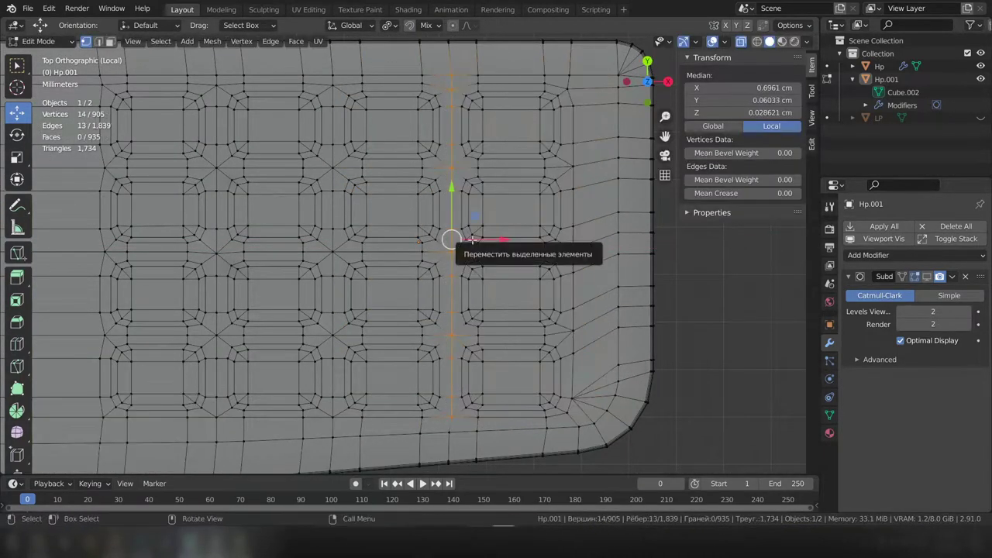
scroll(465, 232, "down", 2)
key("alt+z")
key("Tab")
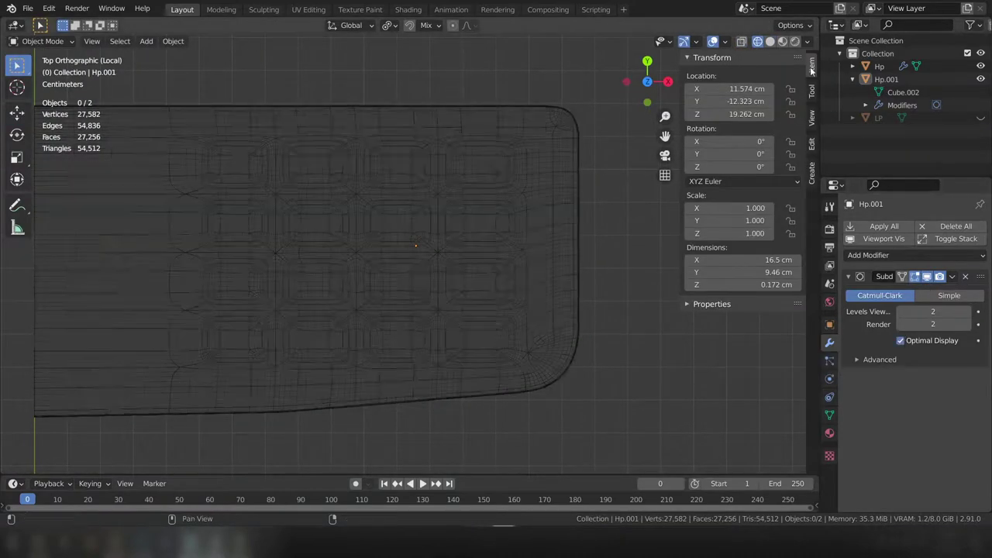
key("Tab")
scroll(442, 236, "up", 3)
scroll(349, 109, "up", 2)
left_click(344, 104)
left_click_drag(376, 106, 380, 108)
key("ctrl+z")
middle_click_drag(379, 109, 376, 231)
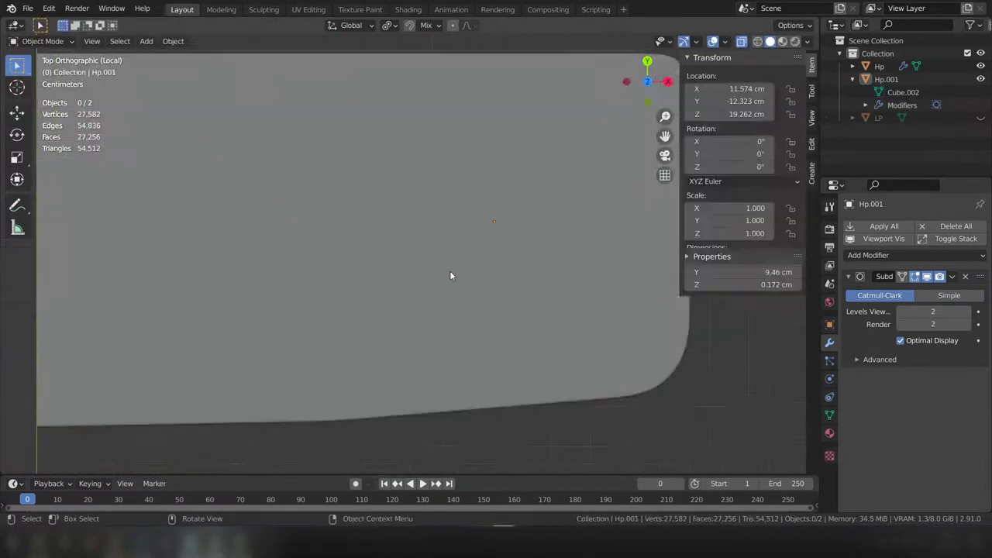
- Orbit around the finished Hp.001 body to inspect it, keypad included
middle_click_drag(449, 271, 481, 297)
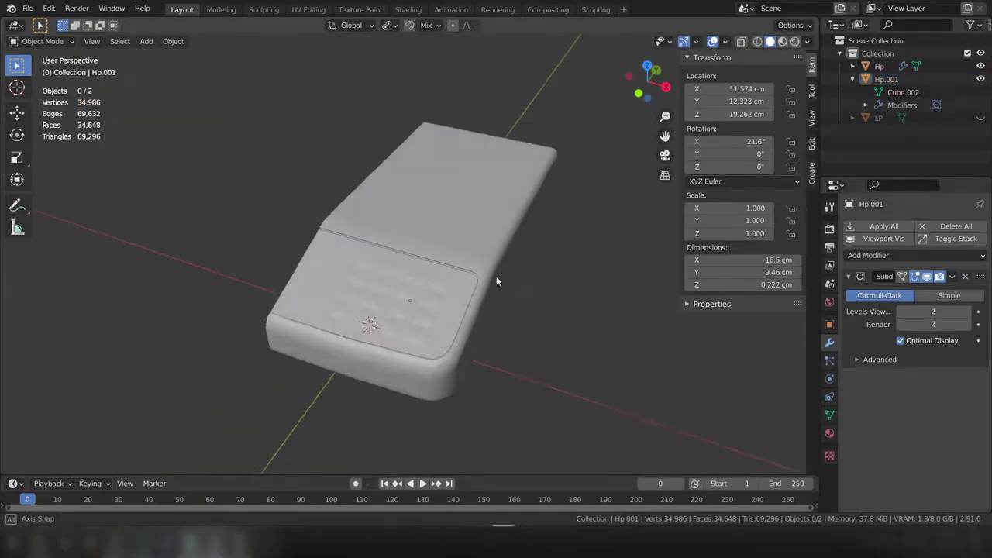
- Add a Mirror modifier to Hp.001 and apply it permanently
left_click(811, 91)
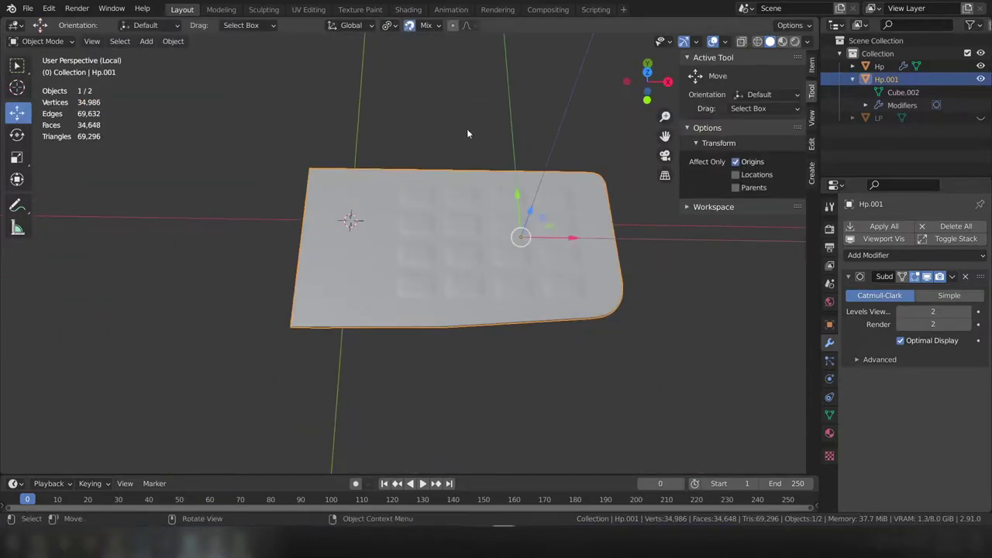
left_click(276, 327)
left_click(914, 255)
left_click(704, 297)
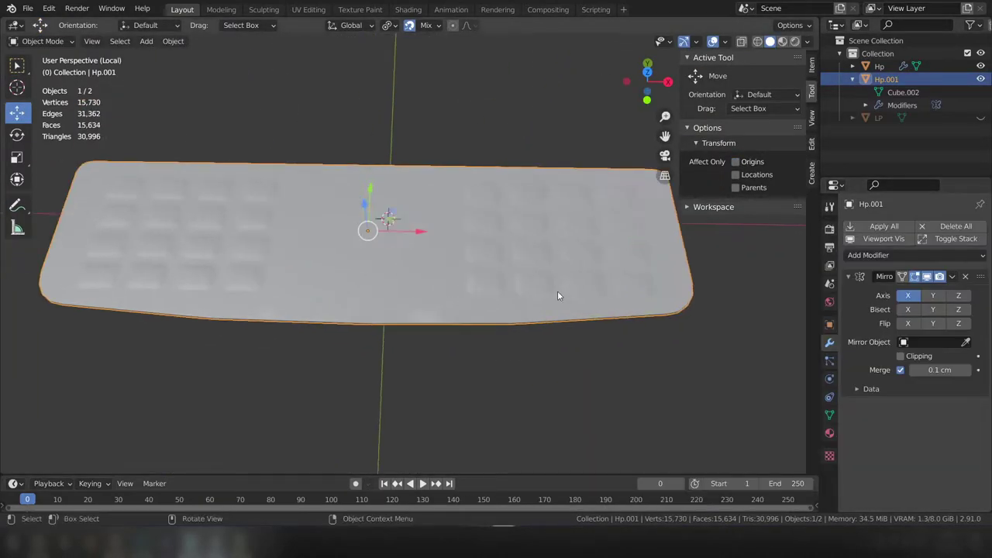
middle_click_drag(447, 341, 445, 226)
left_click(952, 276)
left_click(910, 289)
- Frame the mirrored body in top view, check it in Edit Mode, and reselect it
key("KP_7")
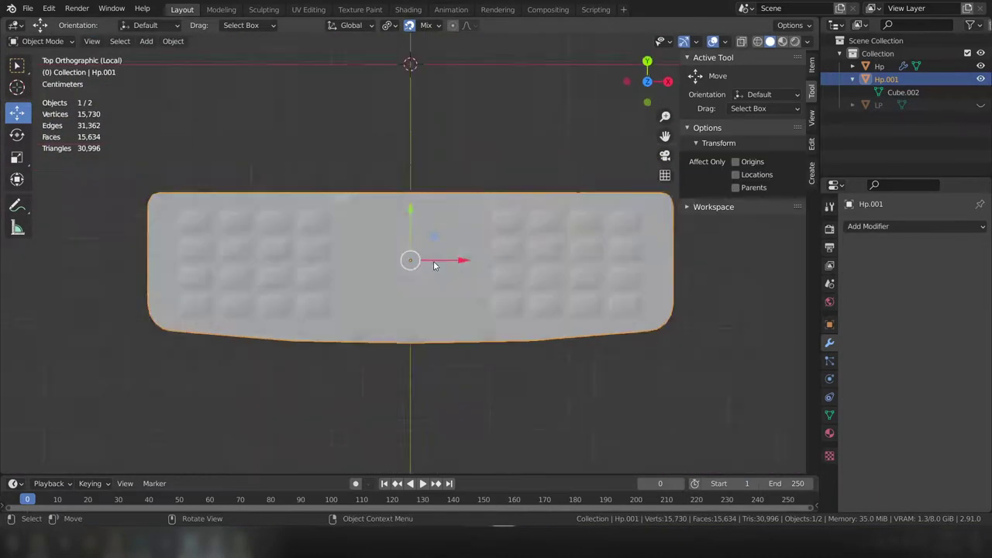
key("KP_Divide")
key("KP_Divide")
key("Tab")
scroll(465, 255, "up", 2)
key("c")
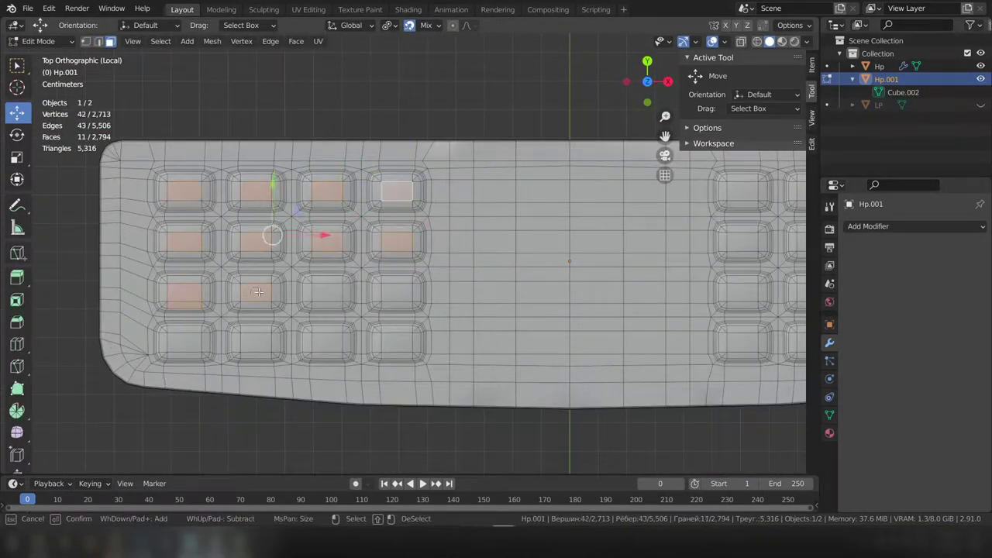
mouse_move(465, 294)
middle_mouse_down()
mouse_move(432, 277)
mouse_move(505, 396)
middle_mouse_up()
key("Tab")
key("alt+a")
left_click(455, 310)
- Add a level-2 Subdivision Surface modifier and enter Edit Mode with nothing selected
left_click(914, 226)
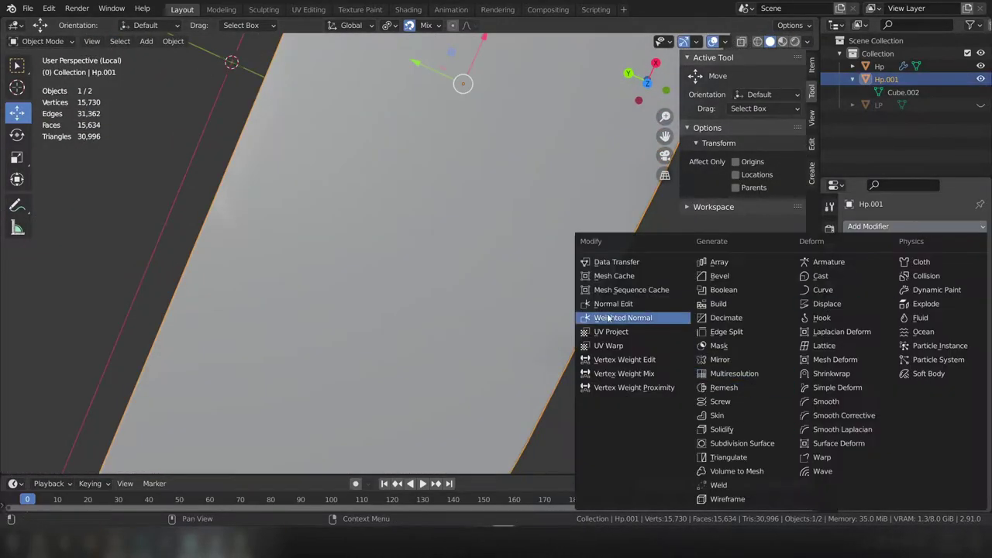
left_click(600, 257)
key("KP_Decimal")
scroll(347, 246, "up", 2)
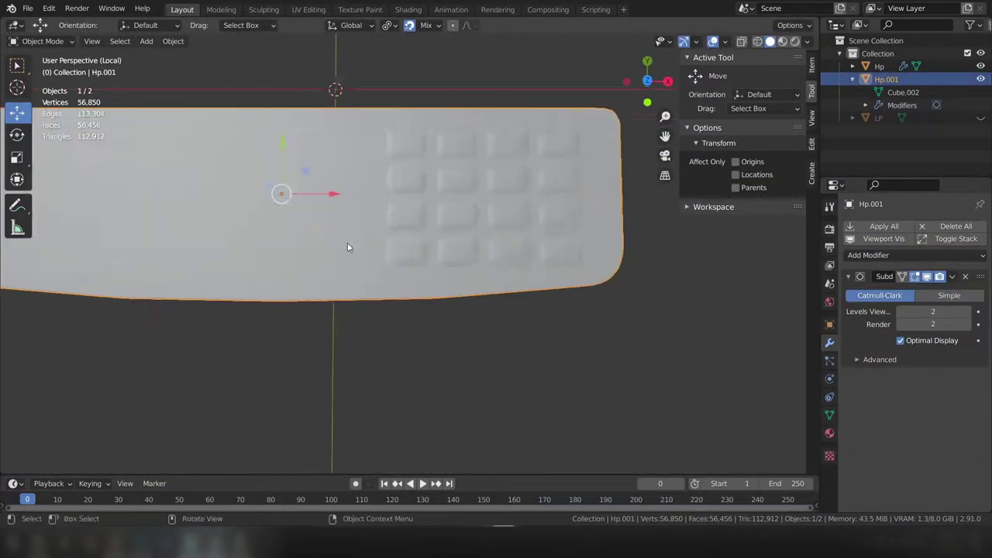
key("Tab")
key("alt+a")
scroll(468, 374, "up", 3)
- Delete the left block of key faces on Hp.001
left_click(331, 195)
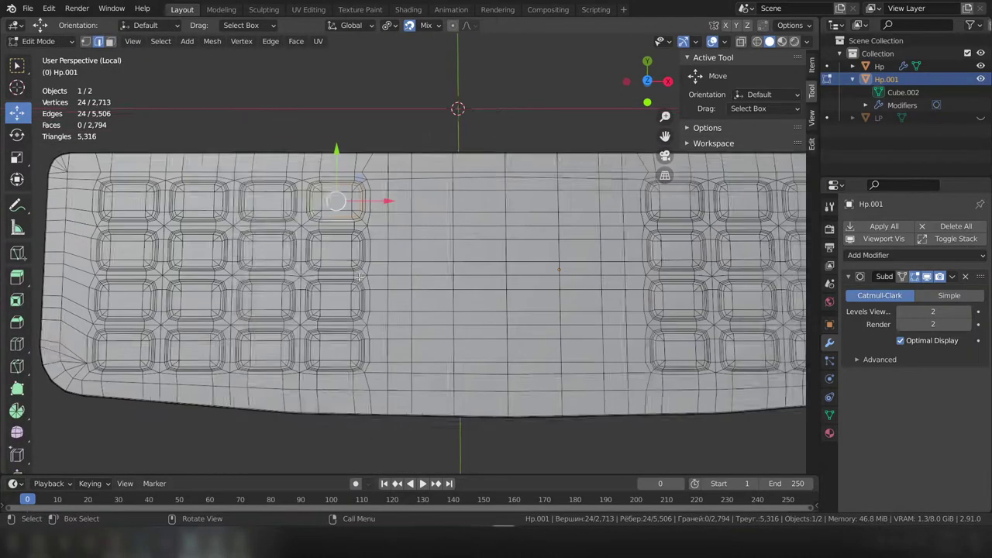
key("ctrl+l")
key("Delete")
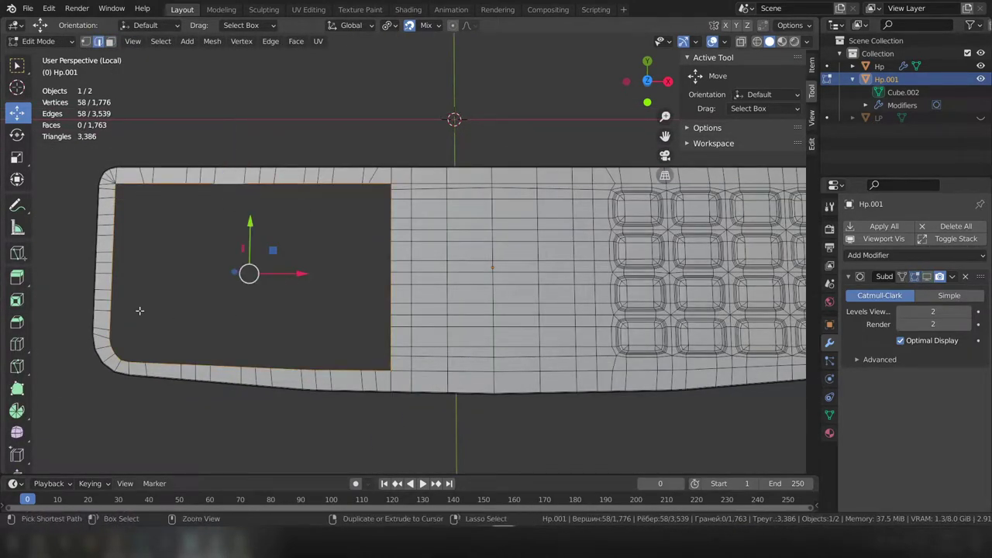
- Bridge the borders of the resulting hole with new faces
left_click_drag(175, 321, 117, 400)
left_click_drag(219, 134, 124, 202)
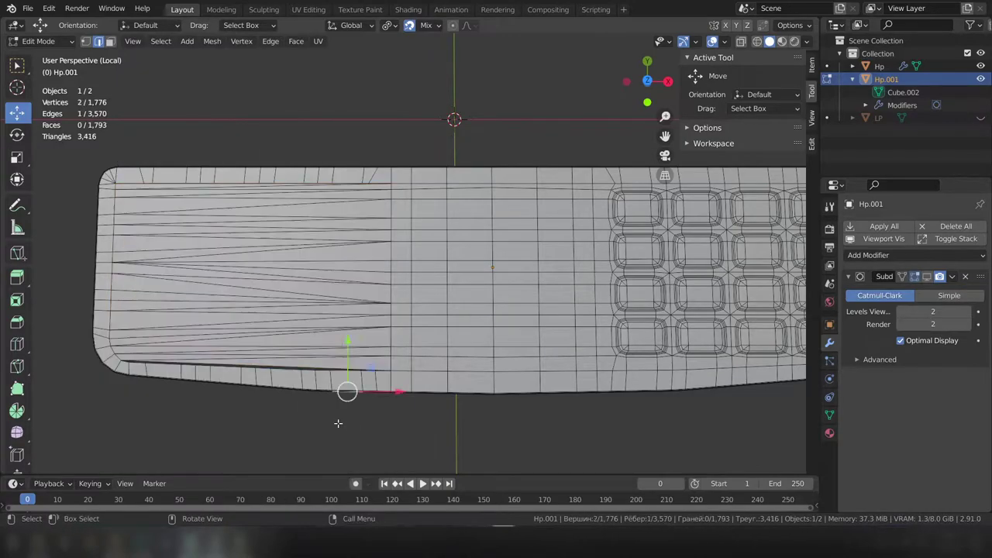
key("f")
key("ctrl+z")
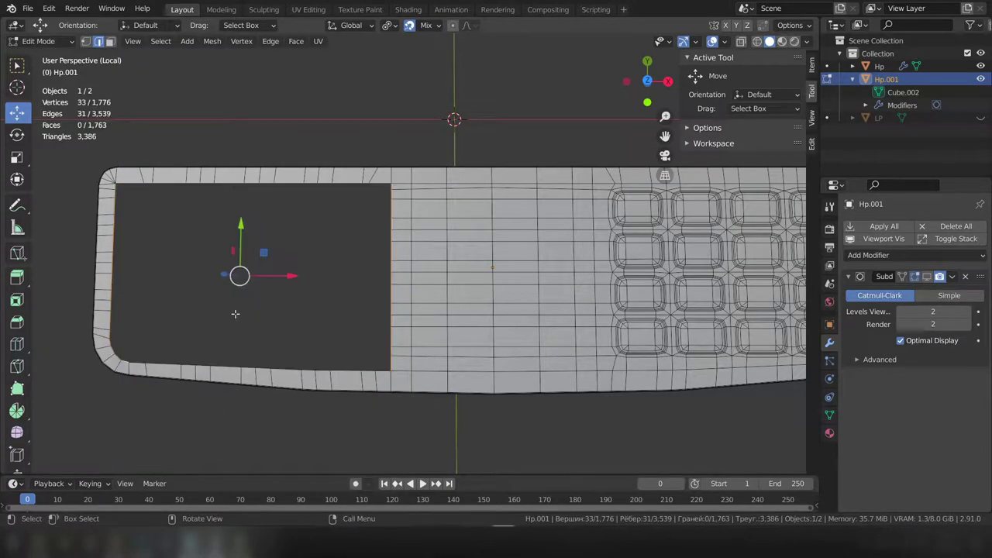
key("ctrl+shift+z")
key("ctrl+z")
left_click(372, 186, "alt")
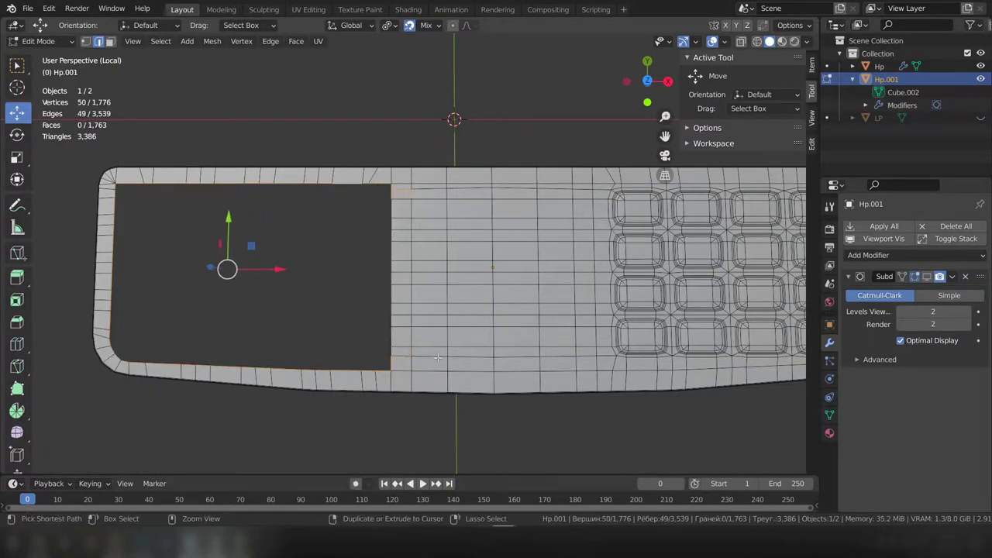
left_click(373, 200, "ctrl")
key("ctrl+e")
left_click(333, 292)
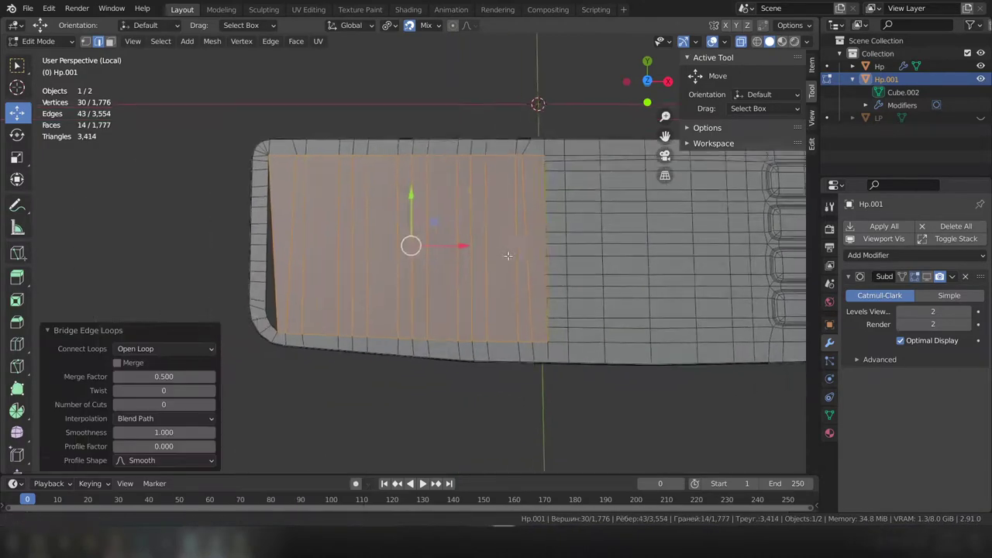
- Try a loop cut across the bridged faces and enable snapping to edge centres
key("ctrl+r")
left_click_drag(307, 265, 333, 179)
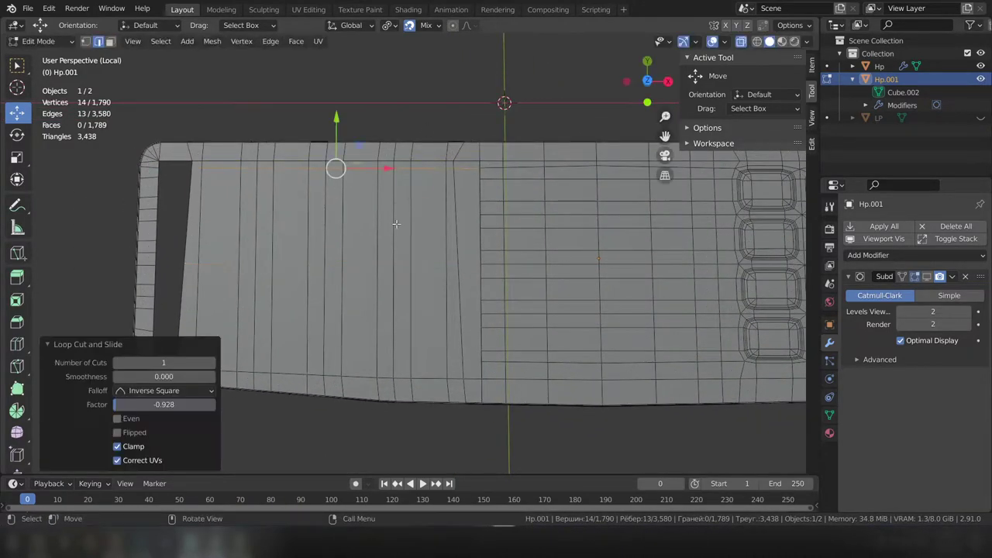
middle_click_drag(334, 178, 477, 192)
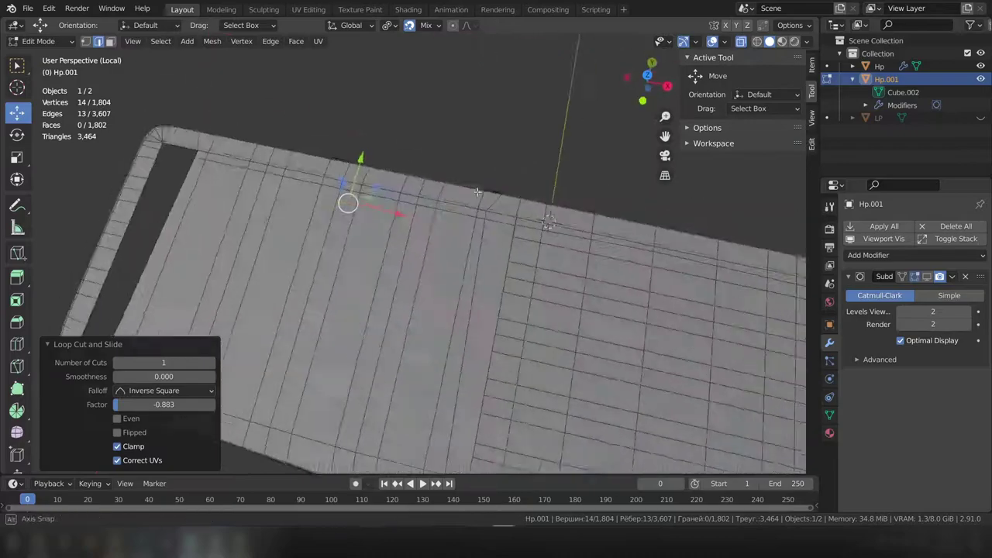
left_click(425, 25)
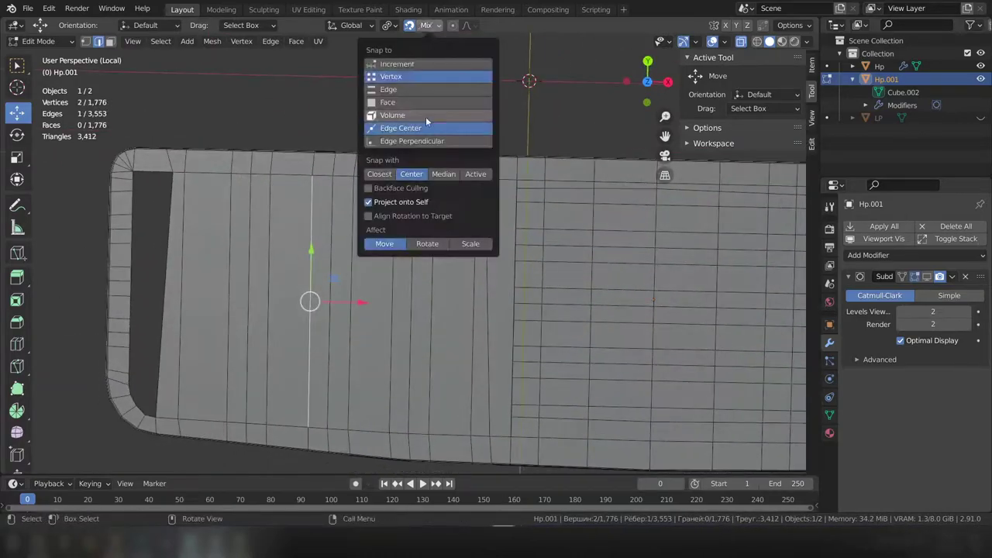
left_click(425, 116)
key("ctrl+z")
scroll(306, 178, "up", 3)
left_click(352, 248, "alt")
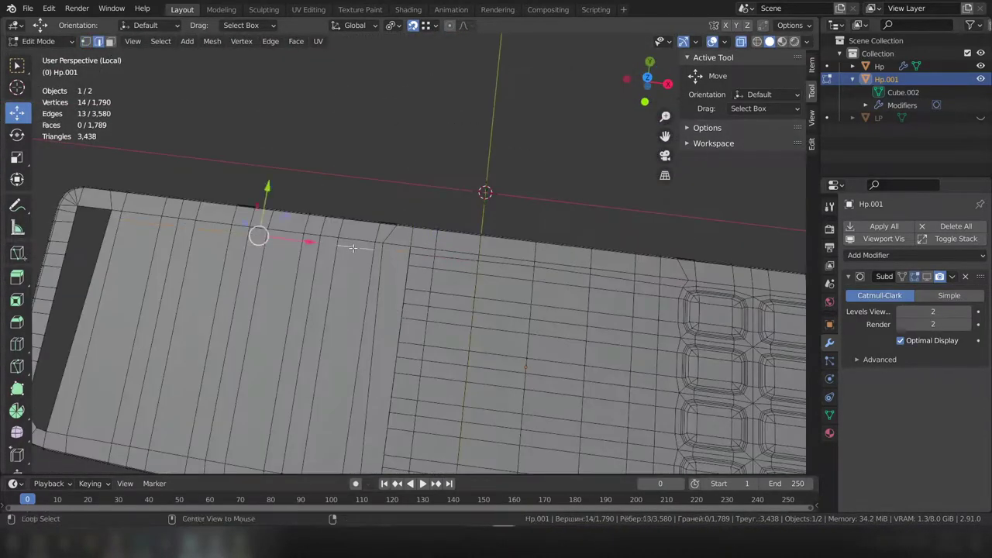
middle_click_drag(326, 214, 429, 238)
left_click(428, 239)
right_click(437, 403)
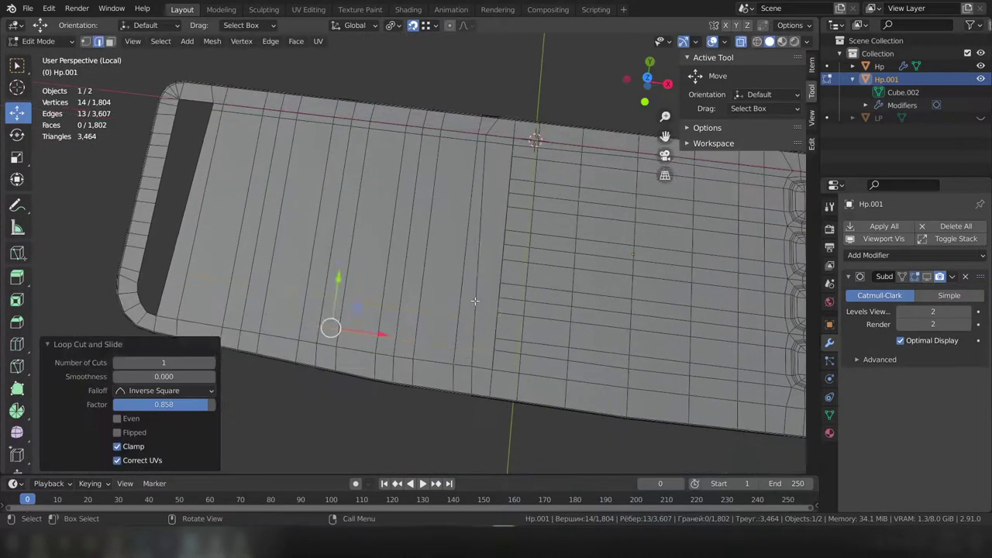
key("ctrl+z")
- From the top view, add a new loop cut and slide it into position
key("ctrl+r")
key("KP_7")
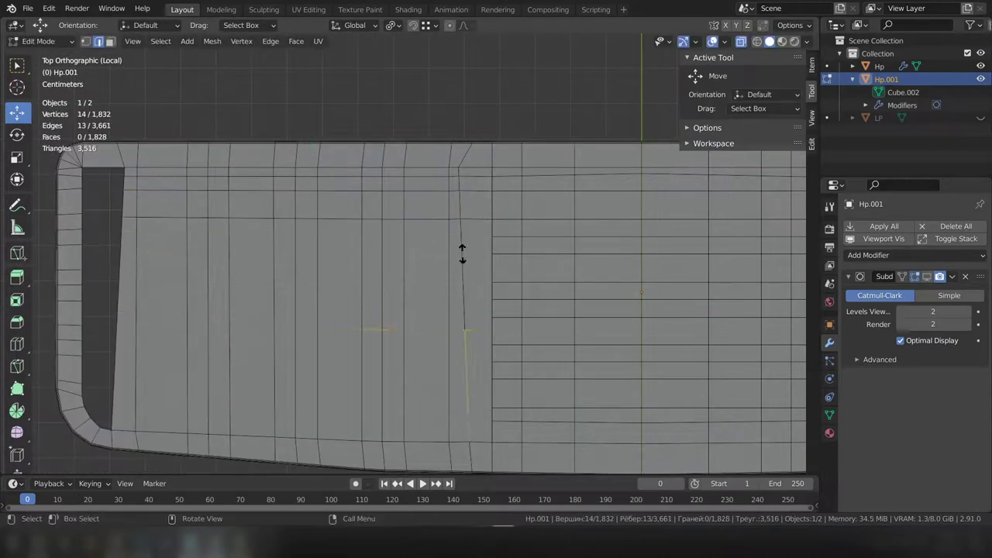
left_click(458, 190)
scroll(464, 205, "down", 2)
key("ctrl+r")
left_click(468, 213)
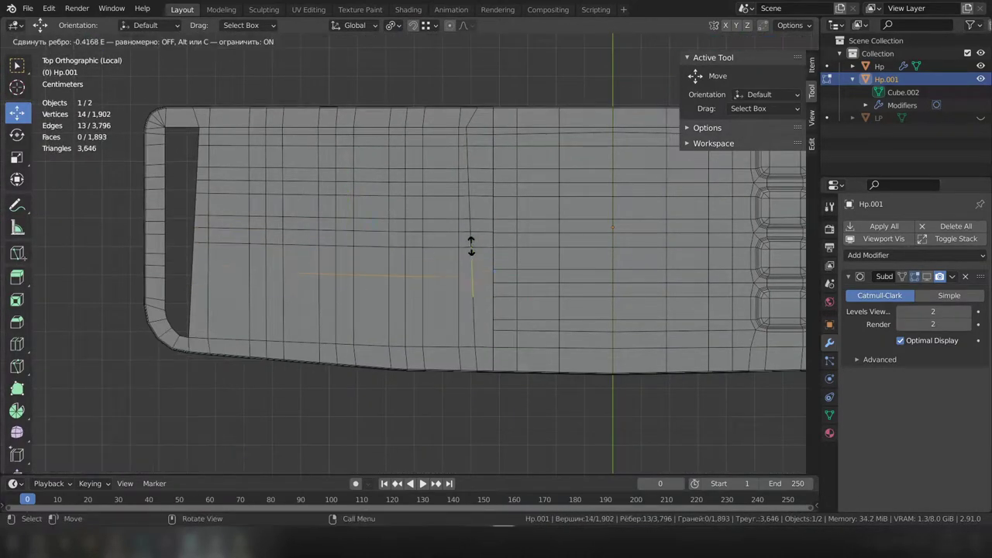
left_click(472, 316)
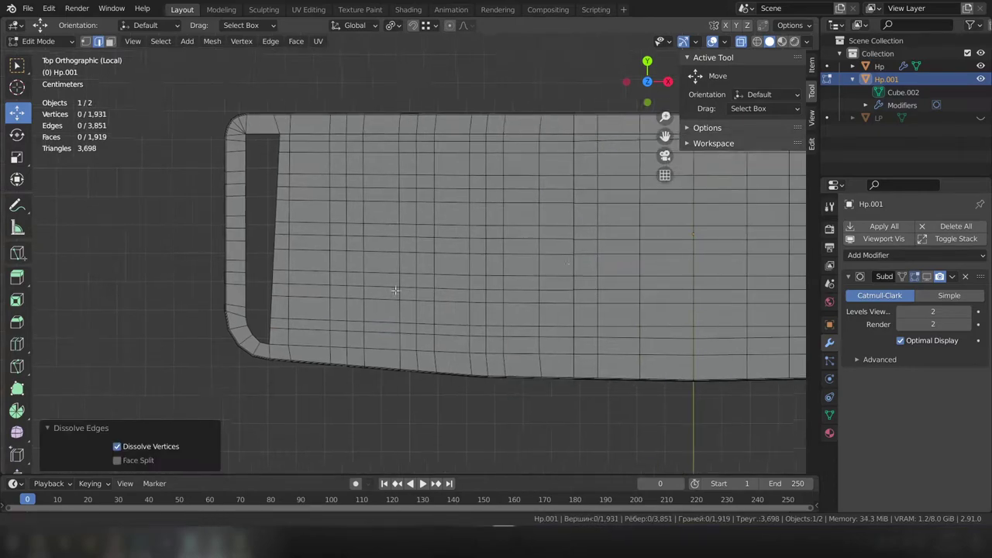
- Bridge Edge Loops across the narrow left-edge gap, then pick a left border edge to align
scroll(380, 248, "up", 2)
right_click(375, 293)
right_click(365, 133)
left_click(365, 132)
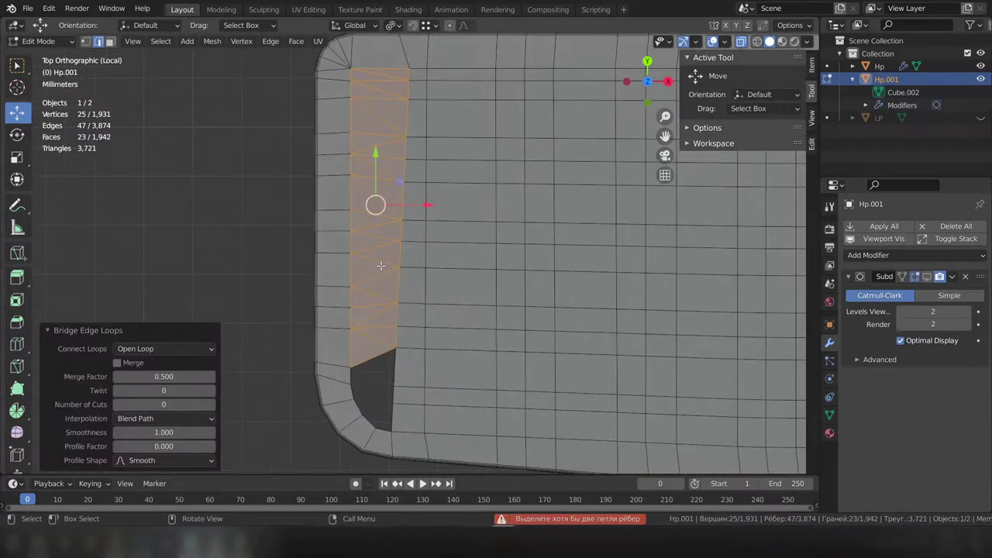
right_click(346, 303)
right_click(349, 195)
left_click(348, 194)
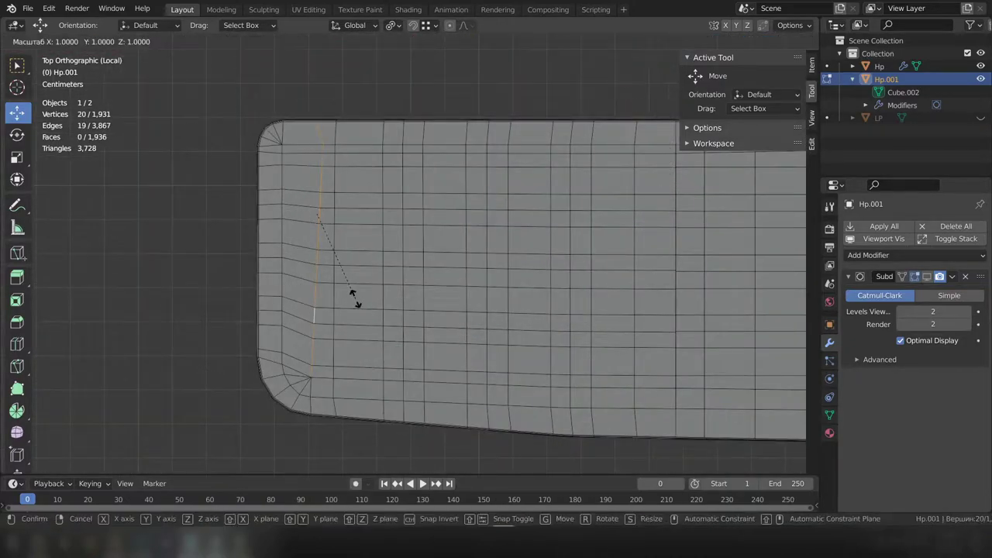
key("w")
left_click_drag(323, 372, 306, 353)
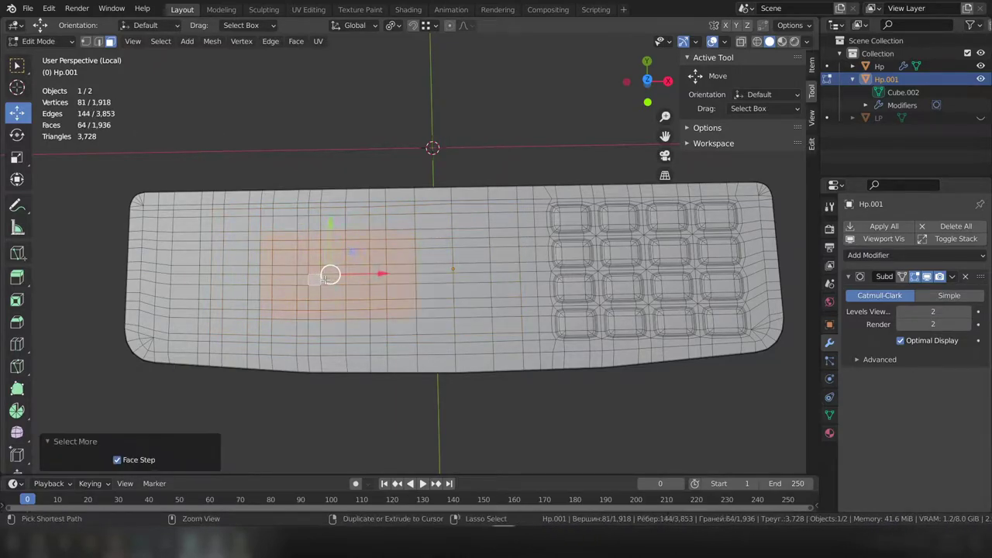
- Flatten an edge near the top to zero on Y
key("1")
left_click(419, 341, "alt")
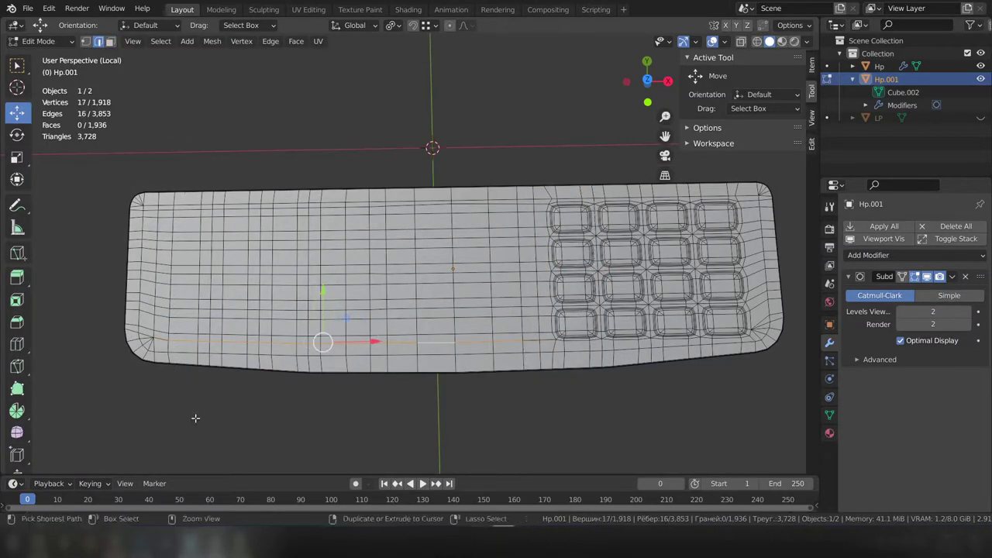
left_click(329, 330)
key("2")
left_click(399, 205)
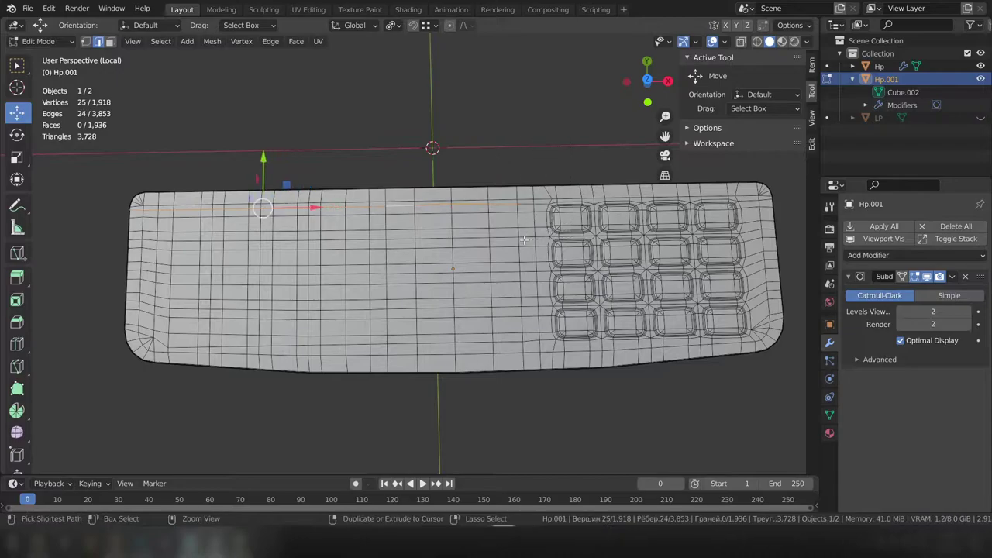
key("y")
key("0")
key("Return")
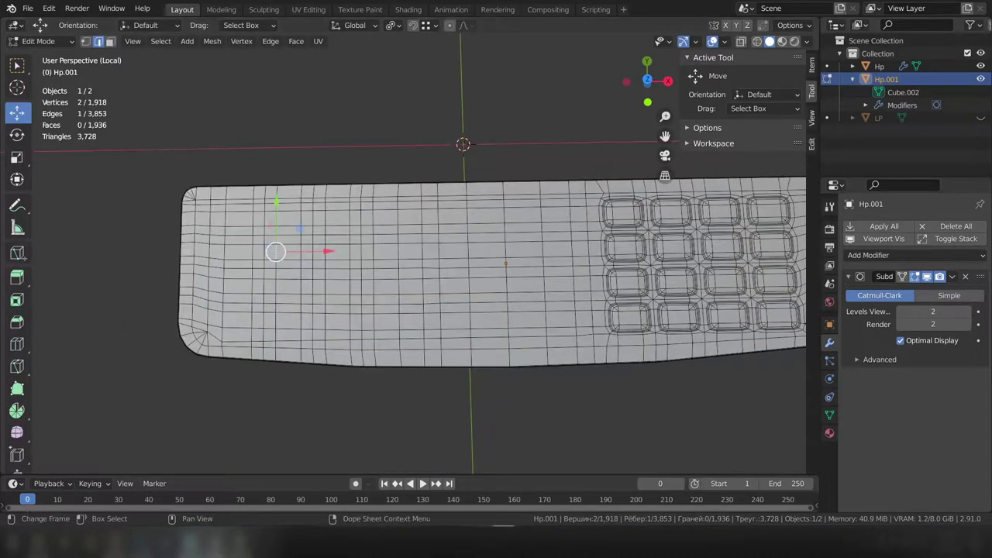
- Add a loop cut and select a block of faces in the left area with see-through on
left_click(288, 232)
key("3")
left_click(353, 262)
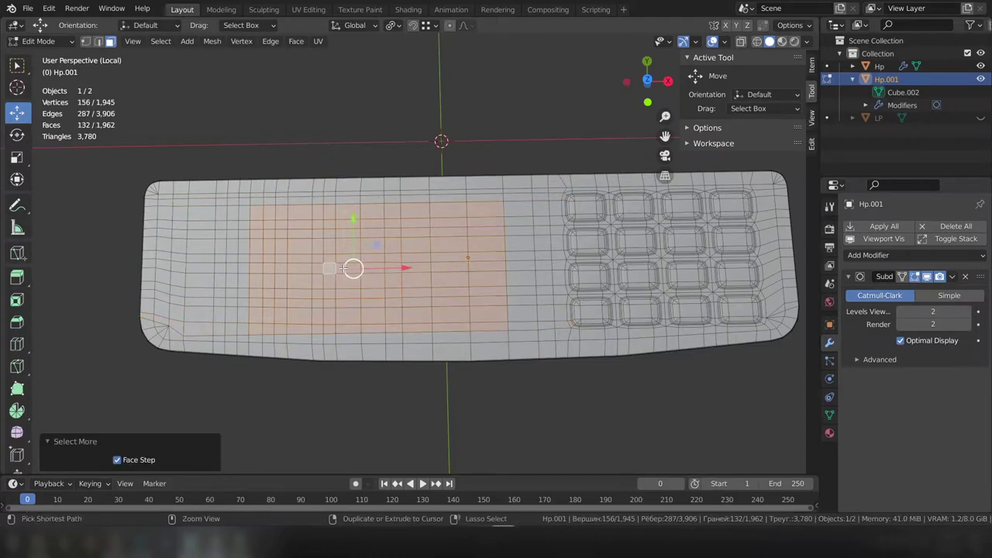
left_click(256, 200, "ctrl")
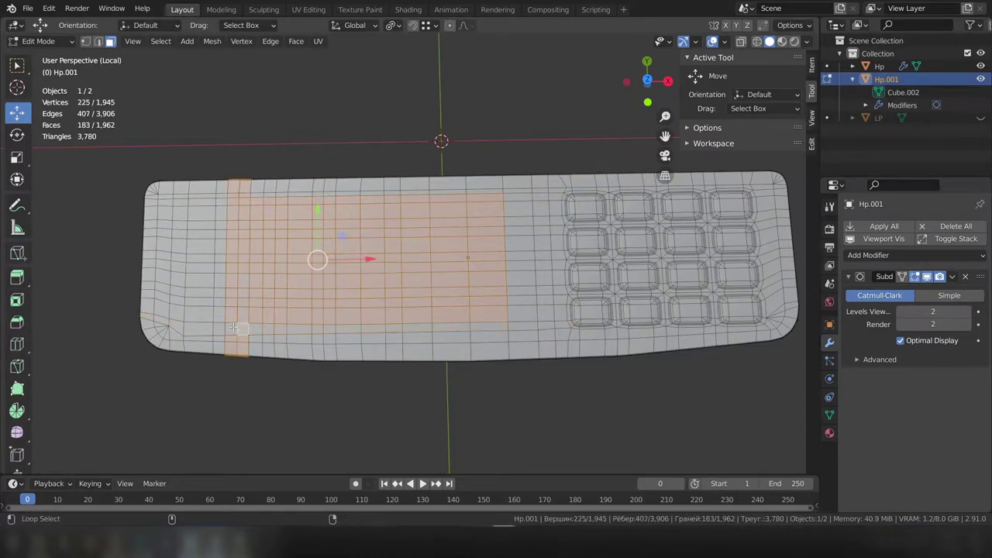
key("alt+z")
left_click_drag(299, 202, 147, 162)
mouse_move(146, 162)
middle_mouse_down()
mouse_move(410, 114)
mouse_move(434, 309)
mouse_move(519, 322)
middle_mouse_up()
left_click(476, 319, "shift")
- Flatten the edges around the face block to zero on Y
key("2")
left_click(519, 321, "alt")
left_click_drag(150, 269, 150, 269, "ctrl")
scroll(442, 288, "up", 2)
key("s")
key("y")
key("0")
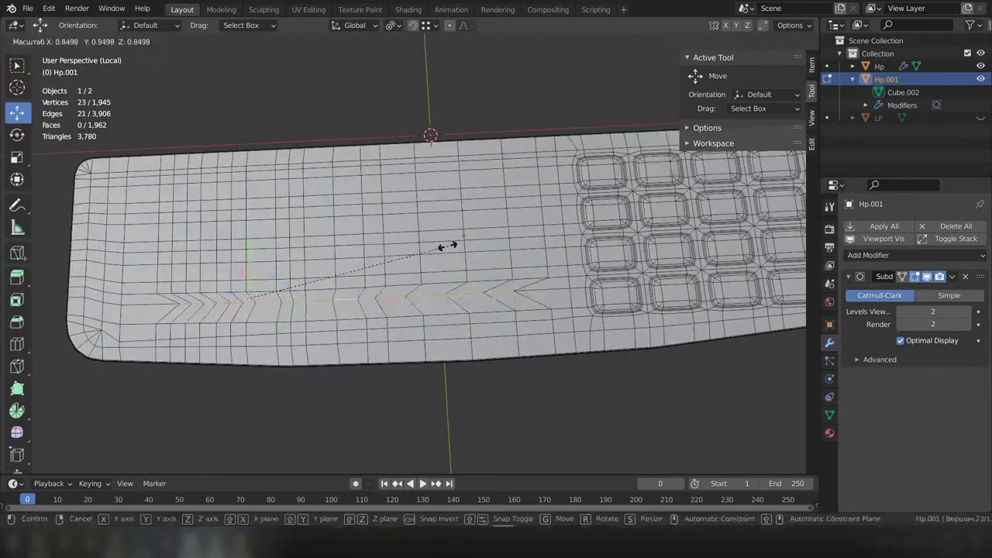
key("Return")
key("Escape")
- Circle-select the whole rectangular area inside the frame
key("alt+a")
key("c")
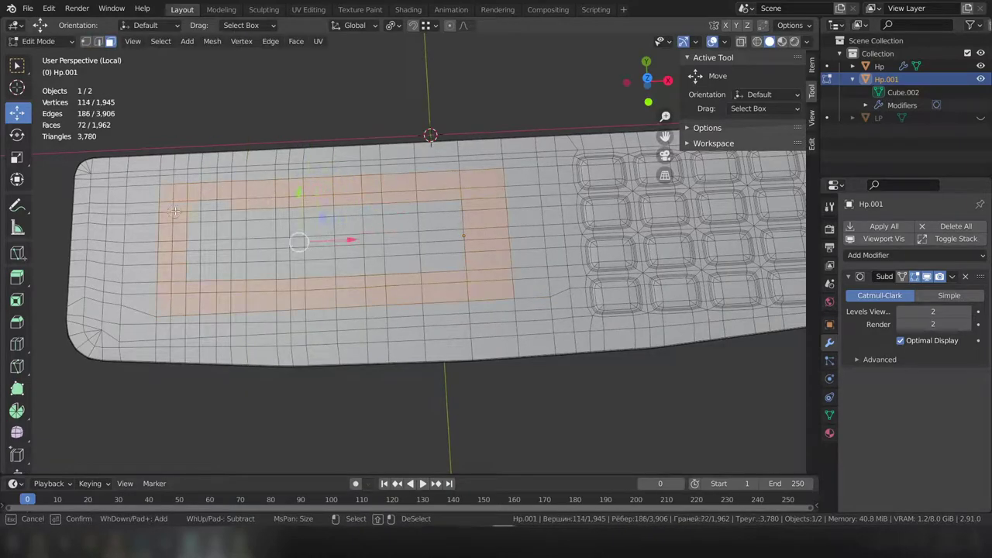
left_click_drag(175, 211, 348, 248)
middle_click_drag(349, 248, 277, 293)
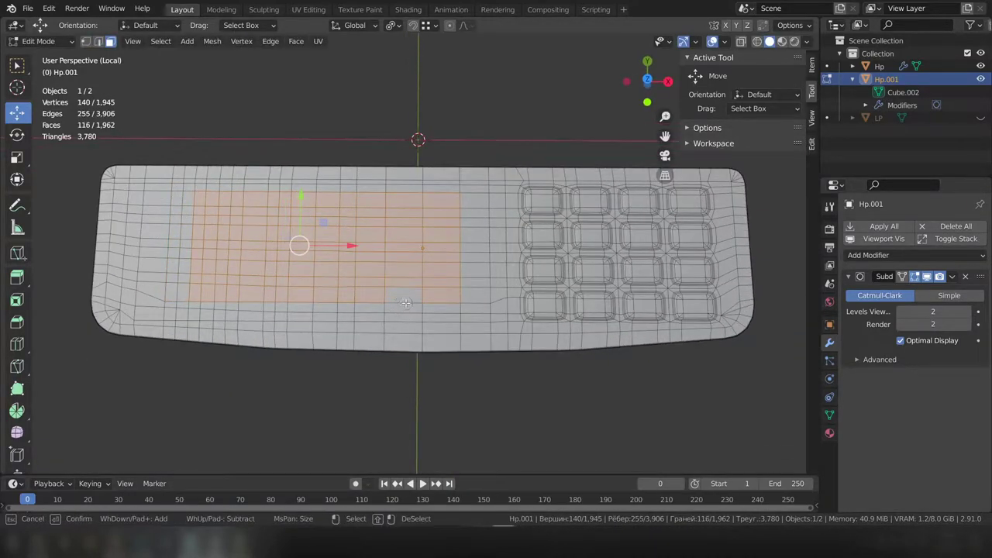
right_click(311, 301)
left_click(324, 307)
key("2")
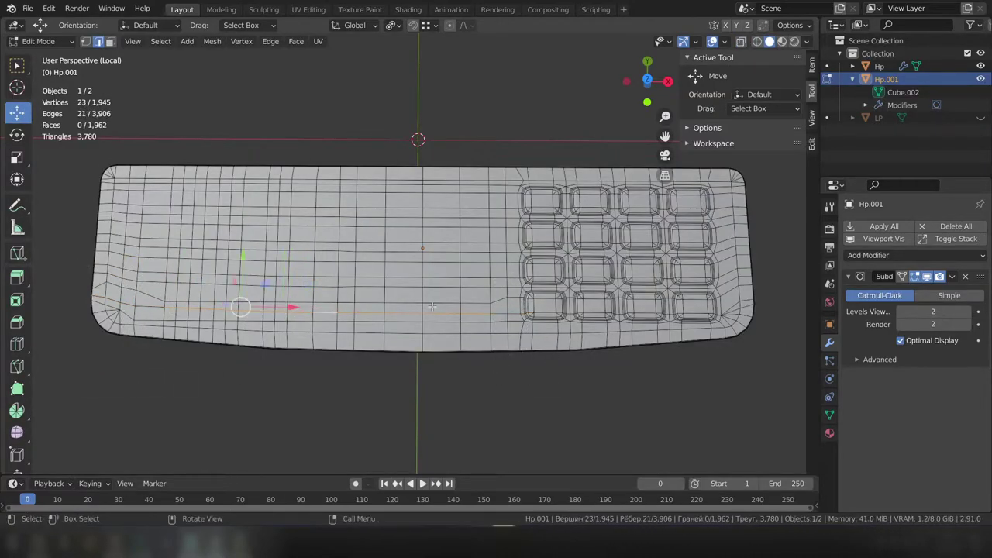
- Flatten a row of vertices along the area into a straight line on Y
left_click_drag(68, 250, 68, 251, "ctrl")
middle_click_drag(68, 250, 206, 344)
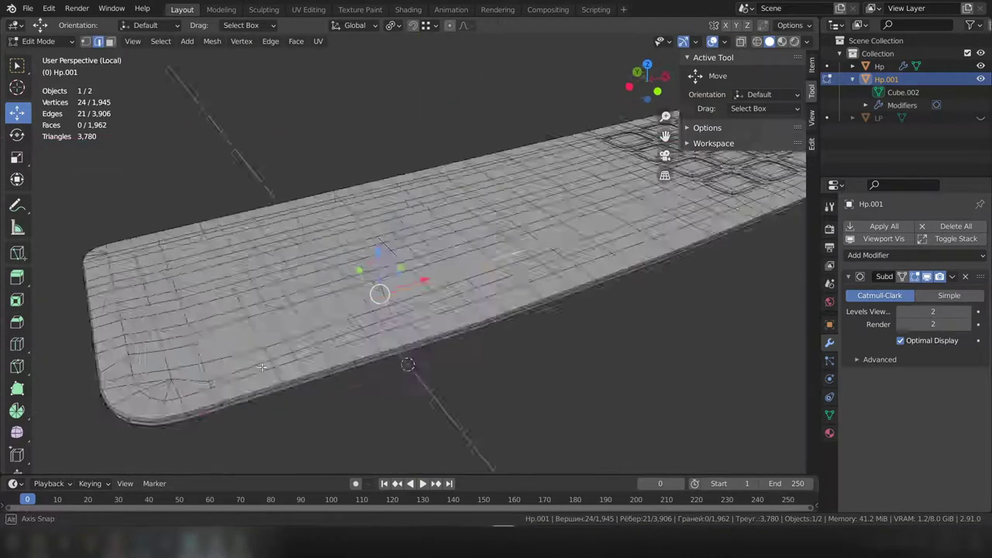
key("s")
key("y")
key("0")
key("Return")
- Reselect the rectangular area and extrude its faces down into a sunken panel
middle_click_drag(361, 346, 302, 347, "shift")
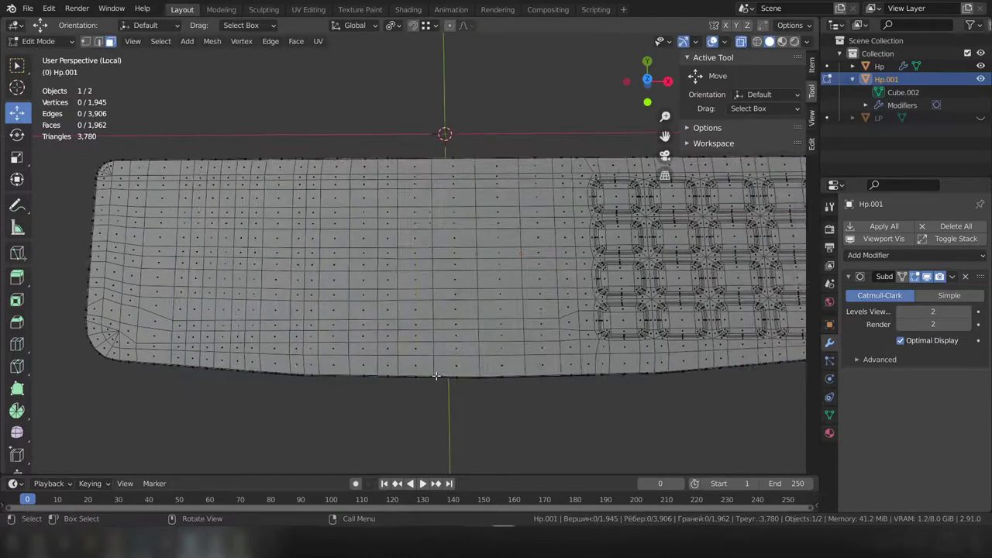
key("c")
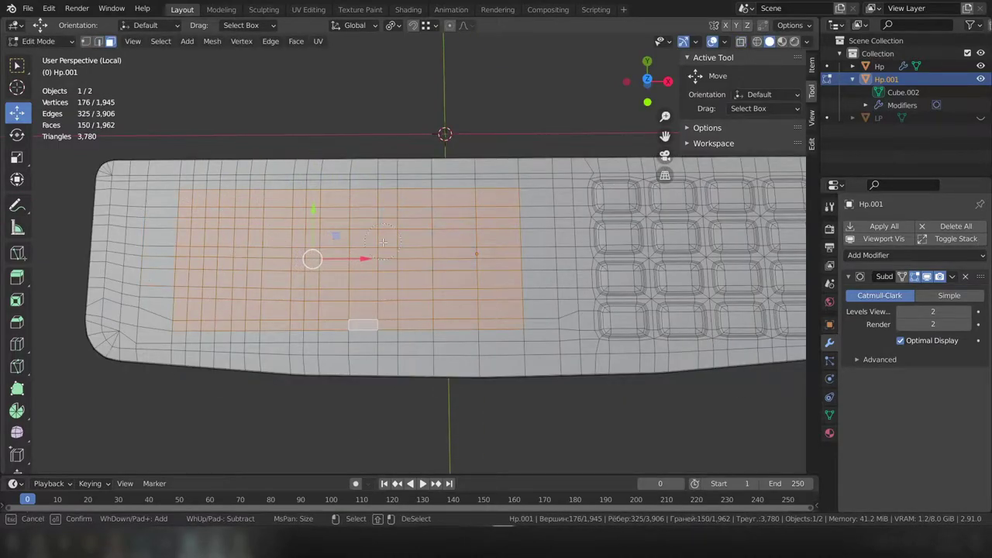
middle_click_drag(383, 242, 250, 210, "ctrl")
mouse_move(260, 312)
middle_mouse_down()
mouse_move(433, 263)
mouse_move(401, 230)
mouse_move(528, 262)
middle_mouse_up()
key("e")
key("g")
key("e")
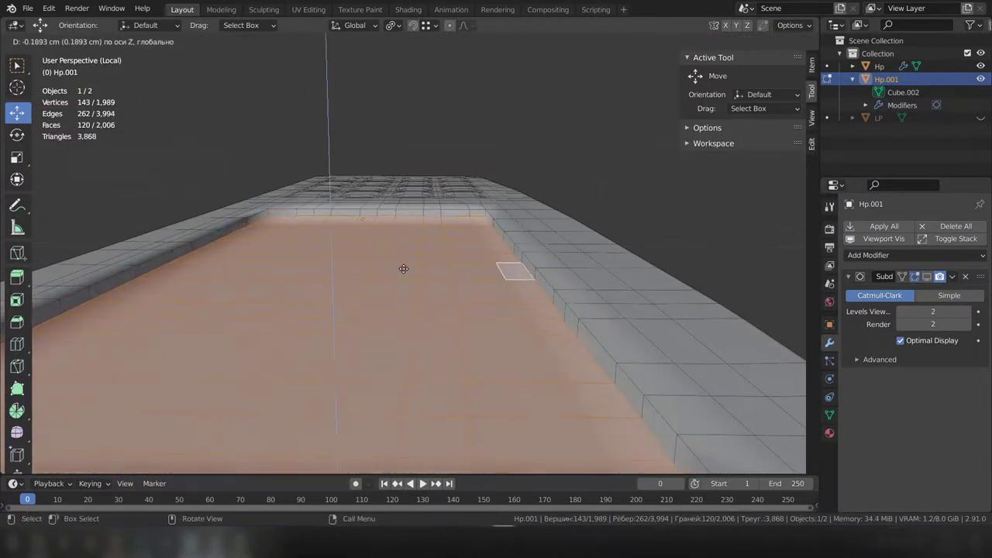
left_click(403, 268)
- Subdivide the recessed panel's edges to add a supporting loop and shrink it slightly
key("alt+a")
mouse_move(401, 268)
middle_mouse_down()
mouse_move(549, 261)
mouse_move(527, 174)
mouse_move(581, 150)
middle_mouse_up()
left_click(527, 170)
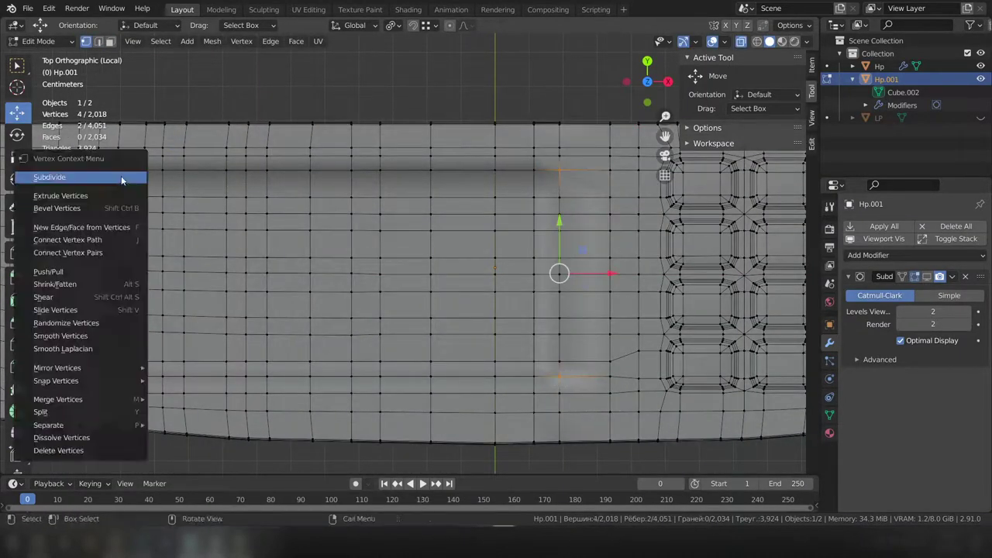
left_click(545, 342, "alt")
key("g")
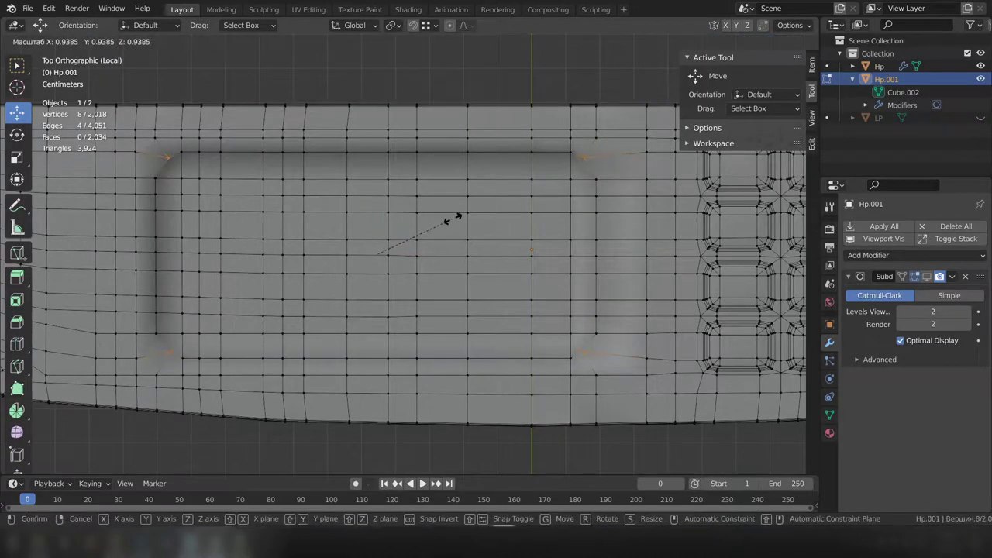
left_click(368, 230)
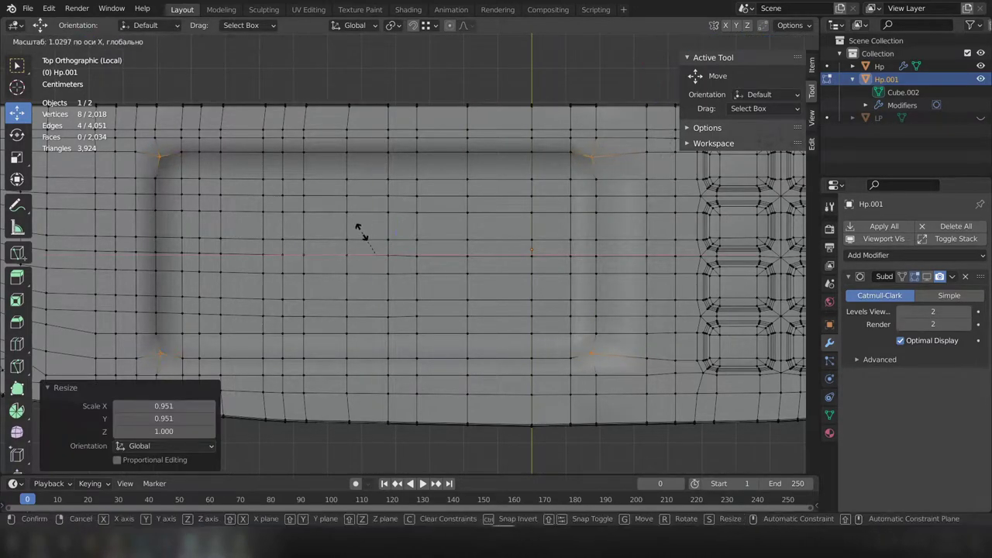
key("Escape")
- Knife-cut new edges at the recess corner
scroll(360, 233, "down", 5)
mouse_move(360, 232)
middle_mouse_down()
mouse_move(372, 217)
mouse_move(376, 229)
middle_mouse_up()
scroll(372, 217, "up", 4)
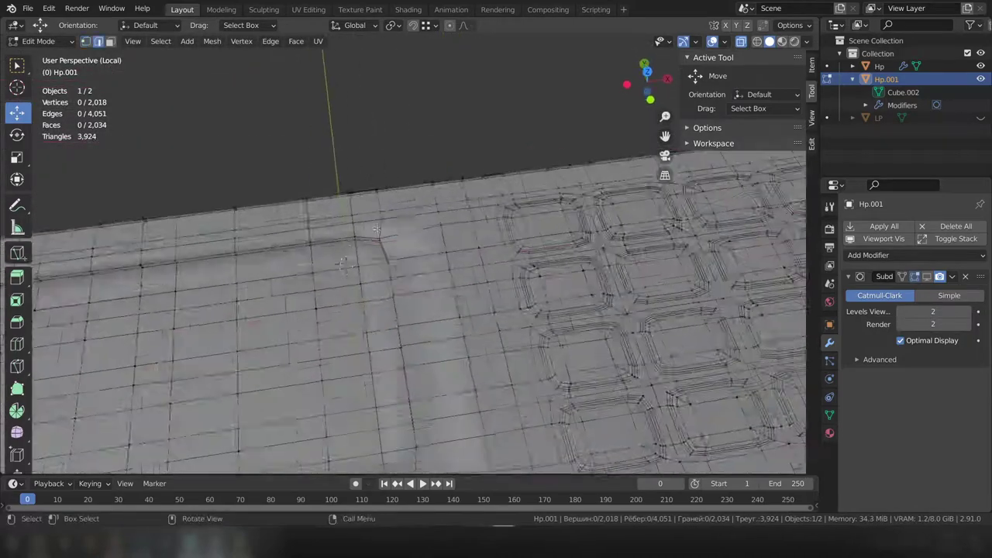
scroll(376, 229, "up", 3)
key("k")
scroll(465, 232, "up", 2)
left_click(519, 181)
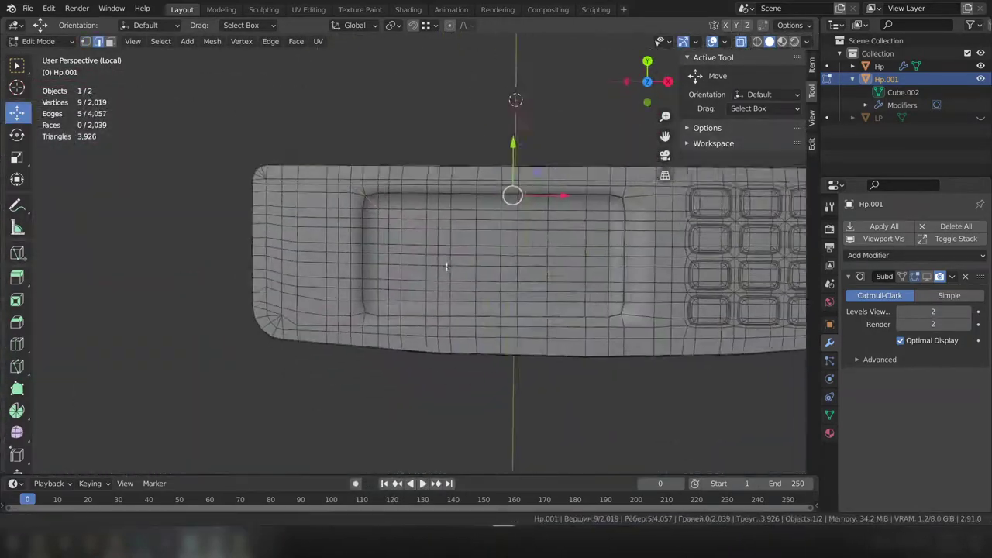
key("Return")
scroll(534, 287, "down", 5)
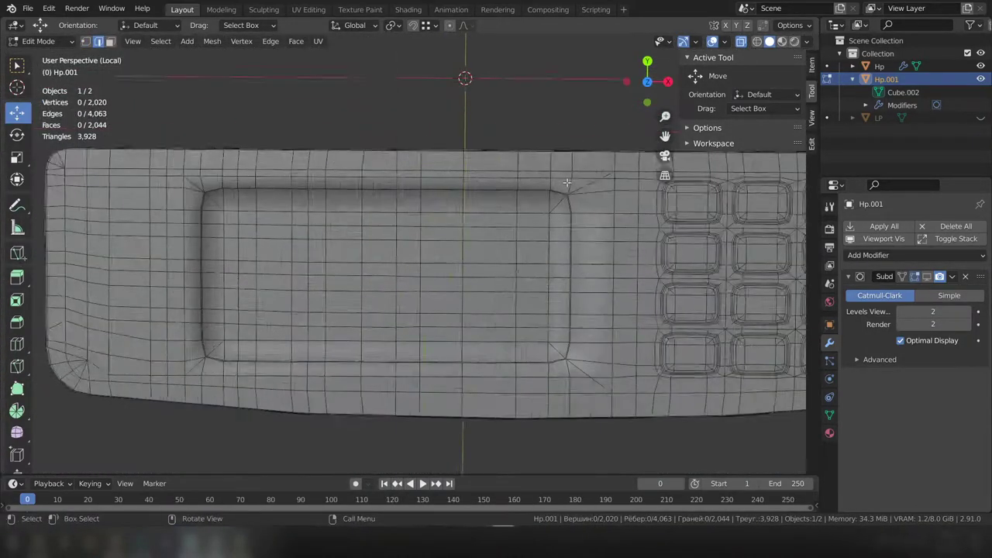
middle_click_drag(533, 288, 492, 228)
scroll(493, 227, "up", 5)
- Knife a new cut at the panel corner and dissolve the unneeded edge
scroll(493, 228, "up", 5)
key("k")
left_click(359, 346)
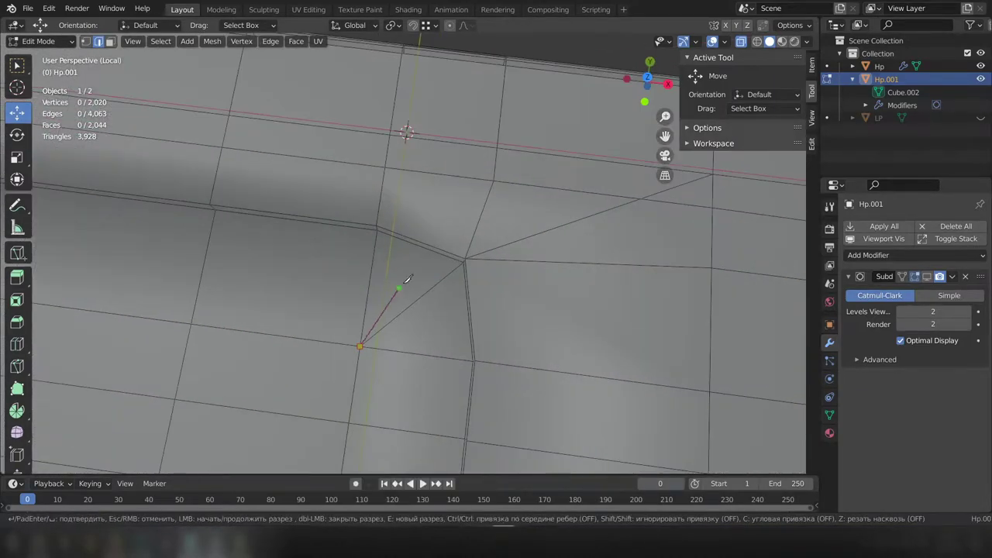
left_click(496, 223)
middle_click_drag(496, 223, 485, 231)
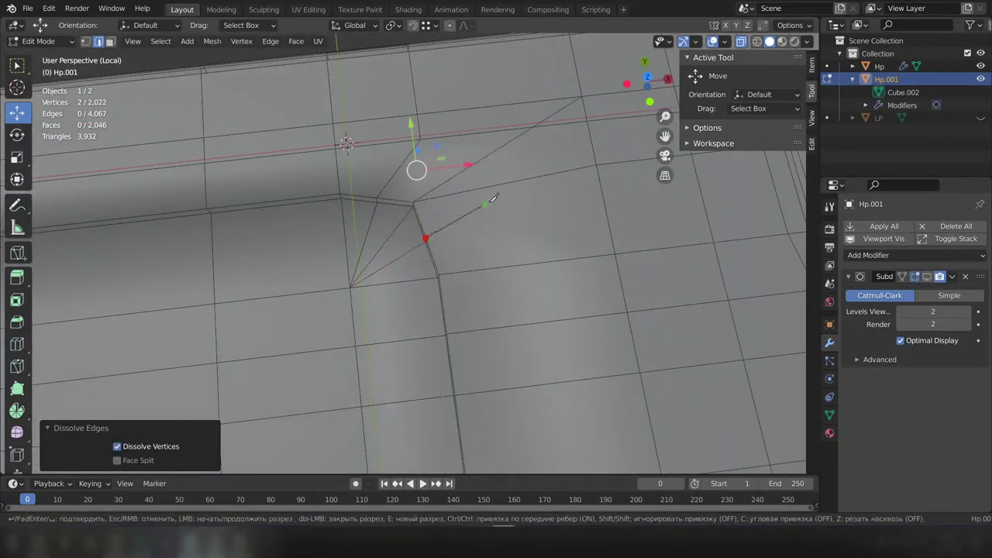
key("Return")
key("x")
left_click(476, 177)
- Knife further cuts from the corner to the neighbouring edges
scroll(434, 232, "down", 5)
scroll(382, 249, "up", 5)
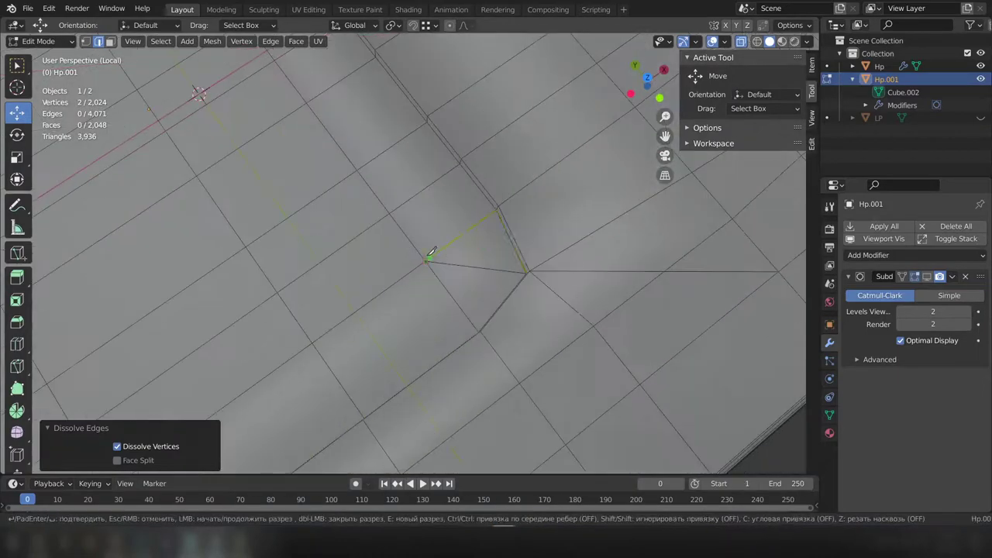
middle_click_drag(695, 171, 461, 256)
left_click(617, 188)
key("Return")
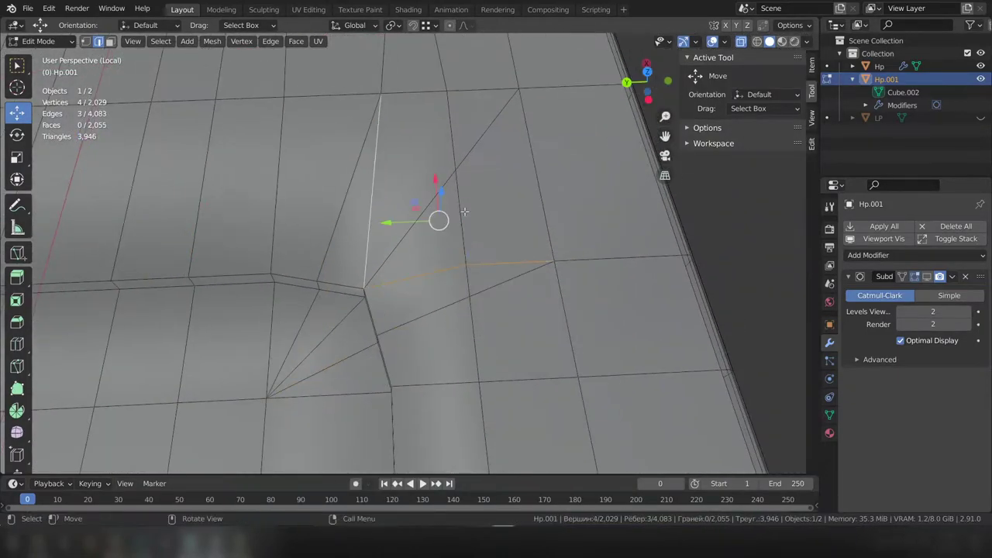
scroll(434, 225, "down", 5)
mouse_move(434, 224)
middle_mouse_down()
mouse_move(431, 205)
mouse_move(441, 204)
middle_mouse_up()
scroll(431, 205, "up", 5)
key("k")
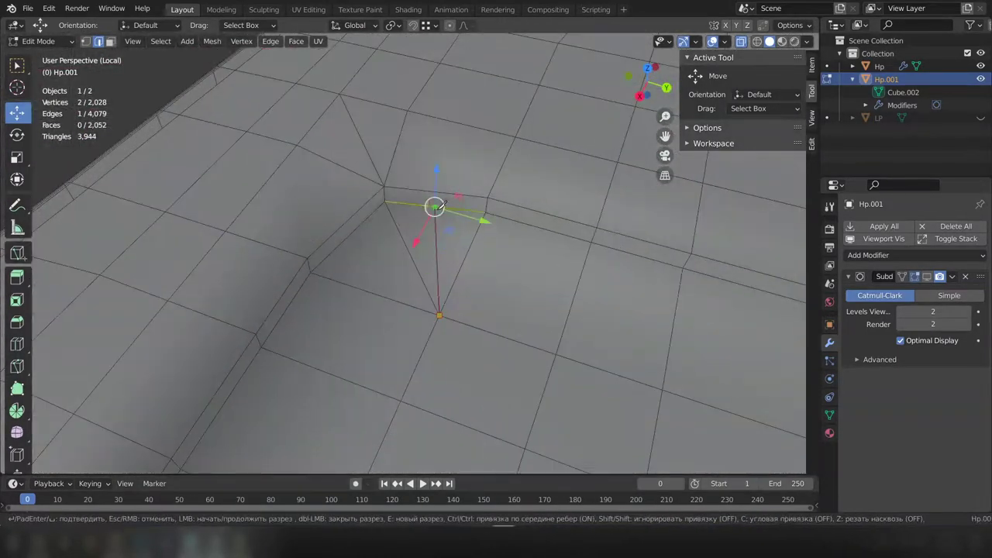
left_click(353, 241)
key("Return")
- Dissolve the leftover edges and redundant vertices around the recess corners
middle_click_drag(355, 237, 403, 232)
key("ctrl+x")
right_click(352, 283)
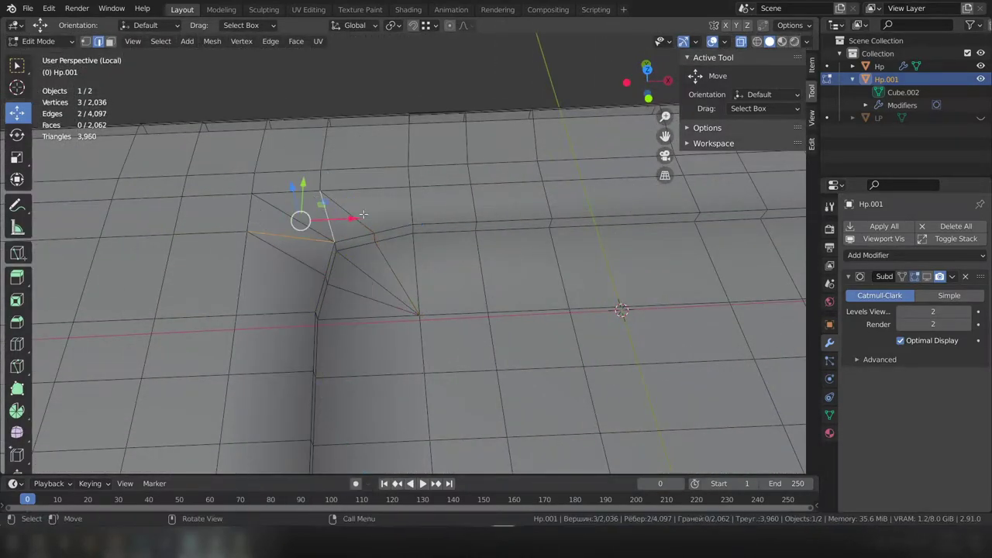
key("ctrl+x")
scroll(363, 215, "down", 5)
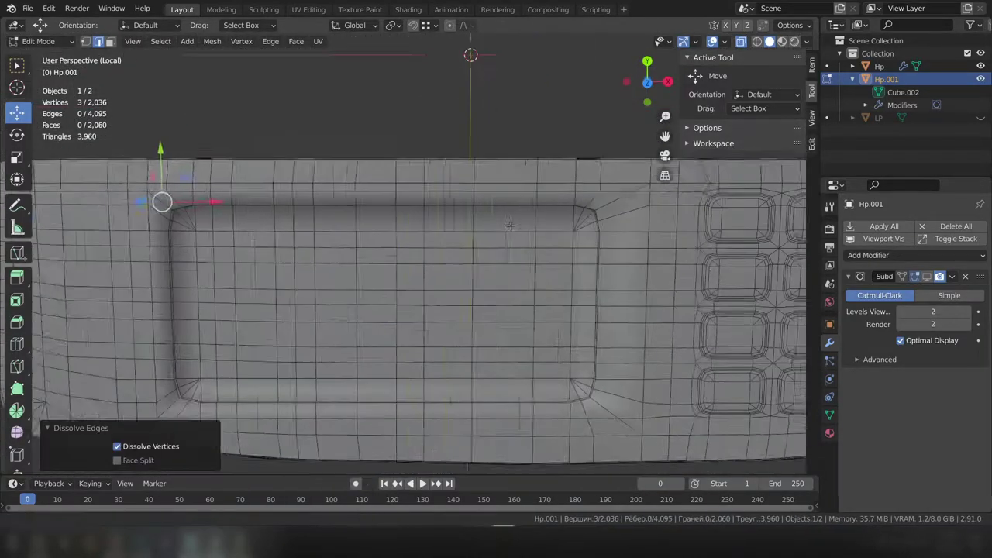
middle_click_drag(363, 214, 390, 124)
scroll(390, 124, "up", 5)
key("ctrl+x")
scroll(424, 223, "down", 5)
scroll(424, 223, "up", 5)
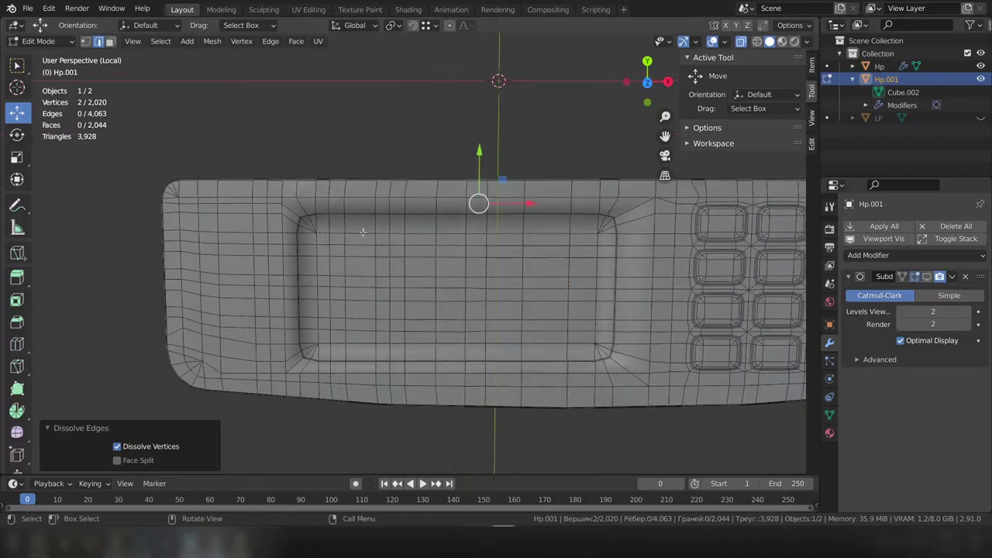
middle_click_drag(423, 223, 457, 187)
key("ctrl+x")
scroll(457, 188, "down", 5)
- In top view, slide the vertex column beside the corner along X
key("KP_7")
scroll(405, 155, "up", 5)
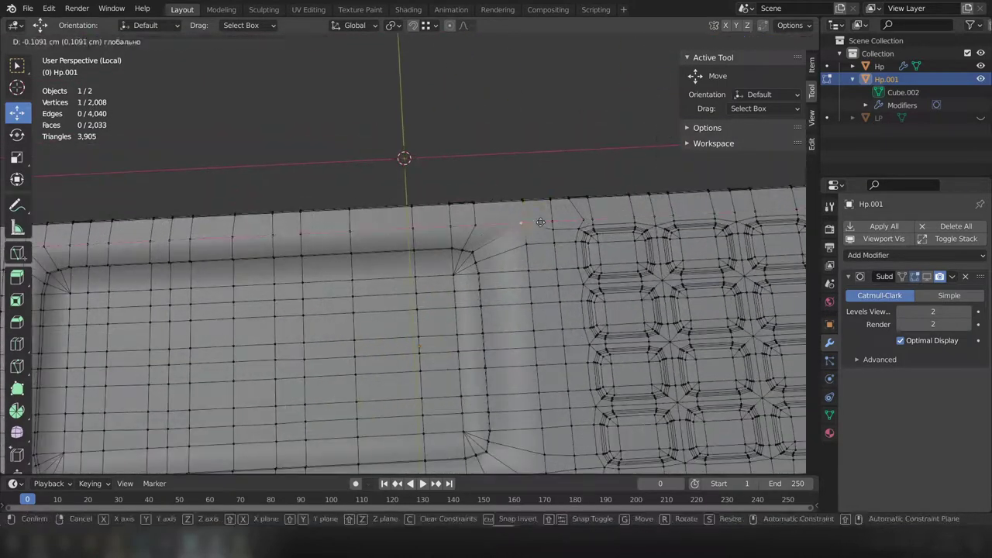
middle_click_drag(405, 155, 413, 128, "shift")
left_click(378, 154, "alt")
scroll(413, 128, "down", 3)
key("g")
left_click(427, 279)
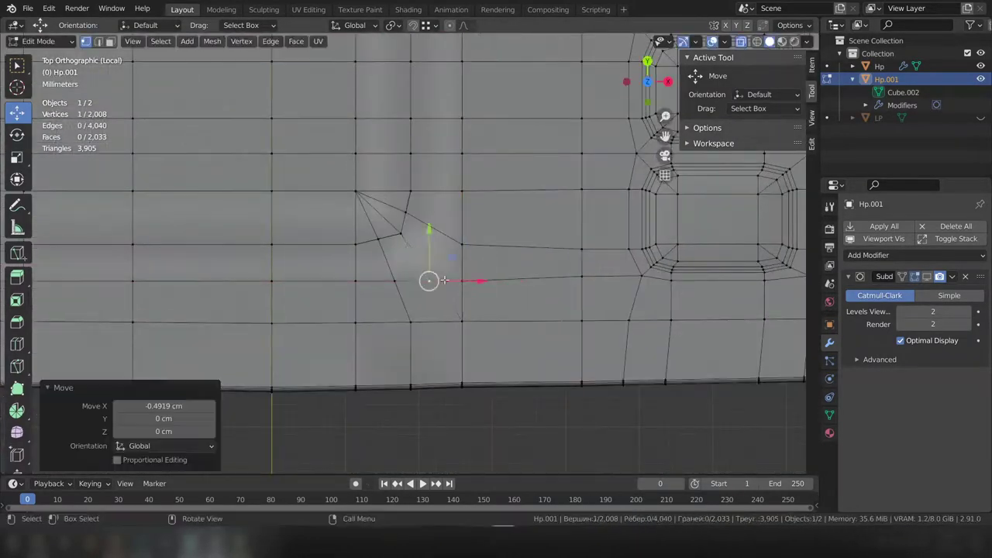
scroll(427, 279, "up", 2)
key("alt+a")
scroll(438, 282, "down", 2)
scroll(438, 282, "up", 3)
- Dissolve the extra corner edge and move the corner vertex into its new position
key("2")
right_click(447, 283)
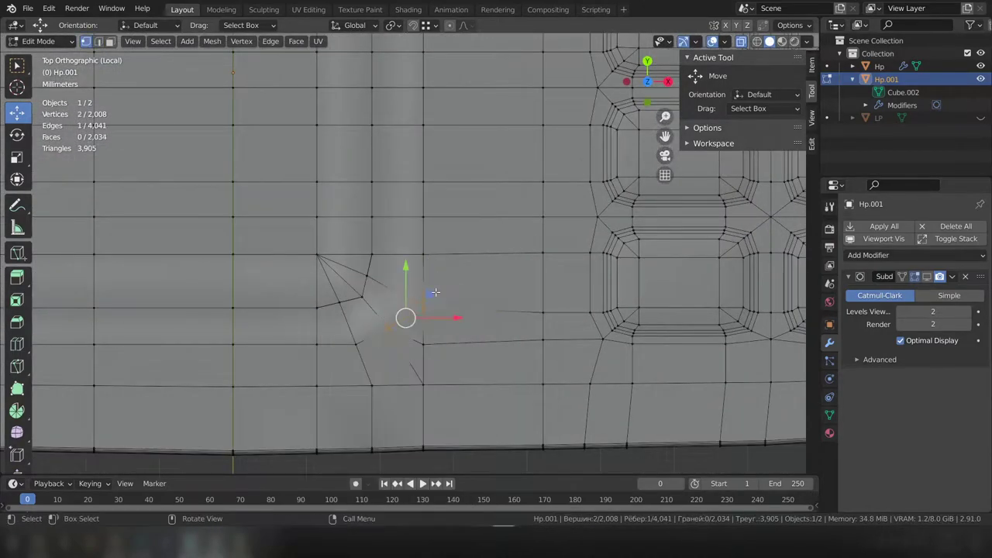
scroll(434, 326, "down", 3)
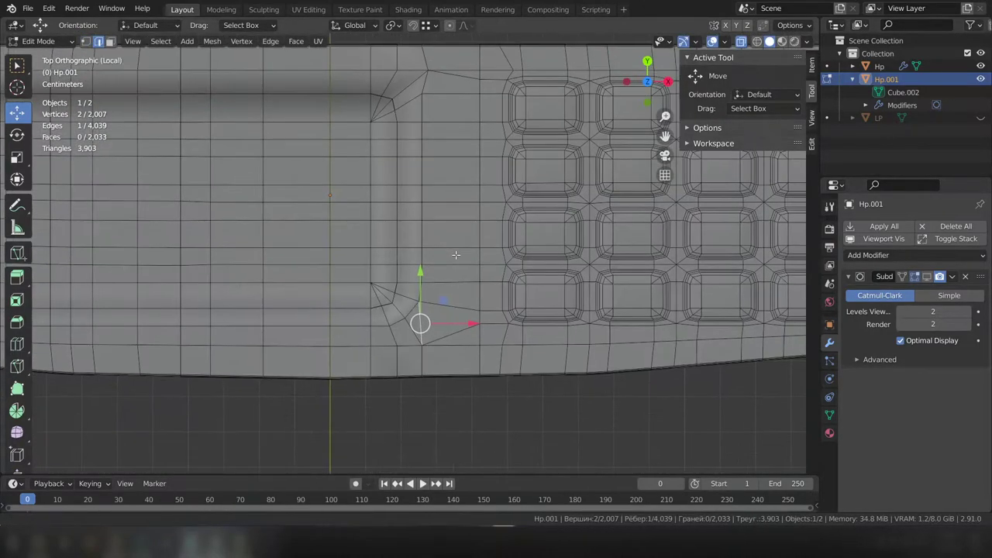
scroll(435, 326, "up", 2)
scroll(515, 297, "down", 2)
scroll(468, 309, "up", 3)
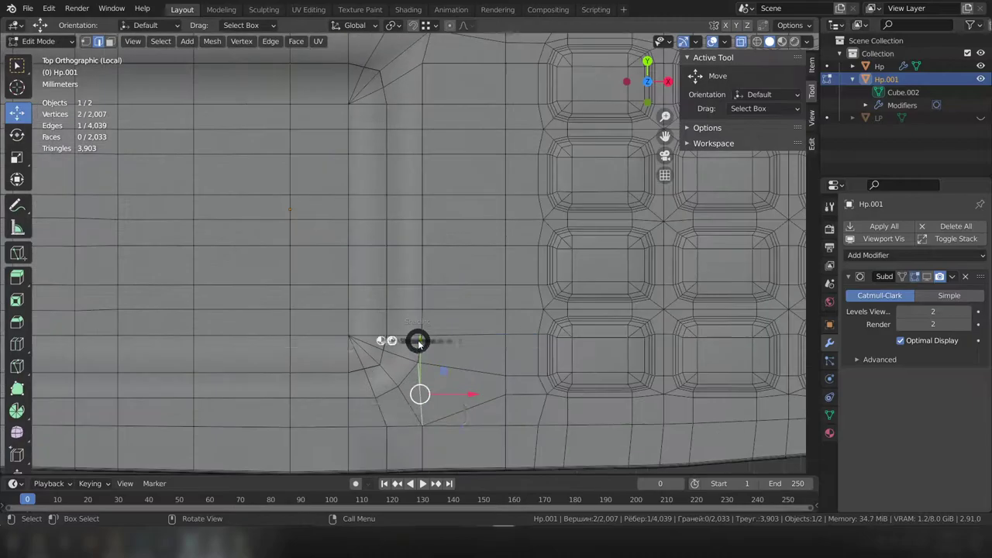
key("x")
left_click(406, 272)
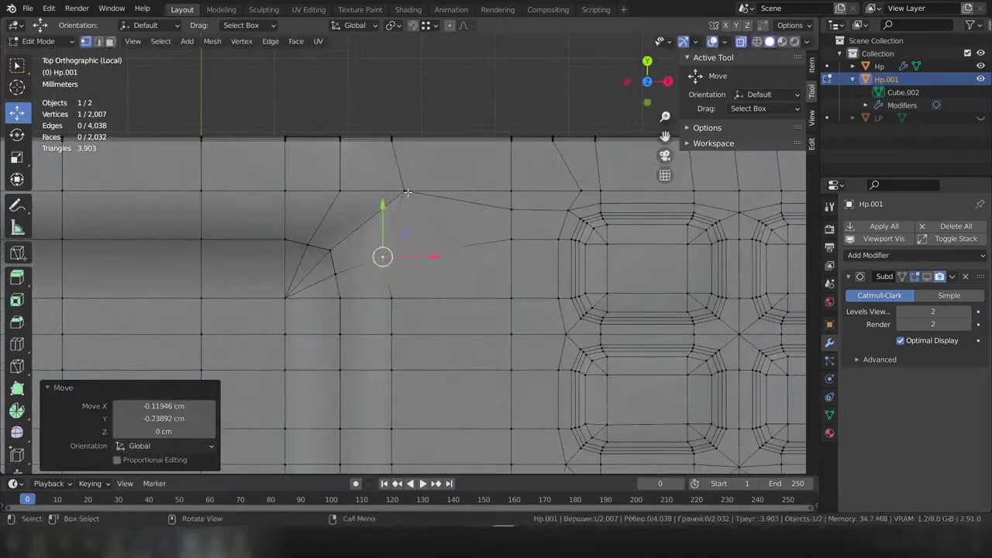
key("g")
key("g")
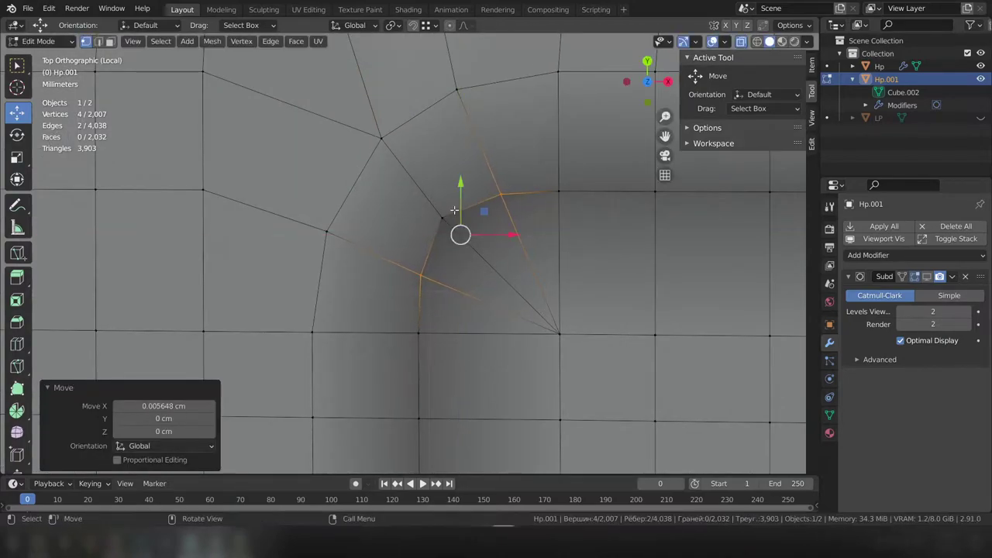
scroll(454, 209, "down", 5)
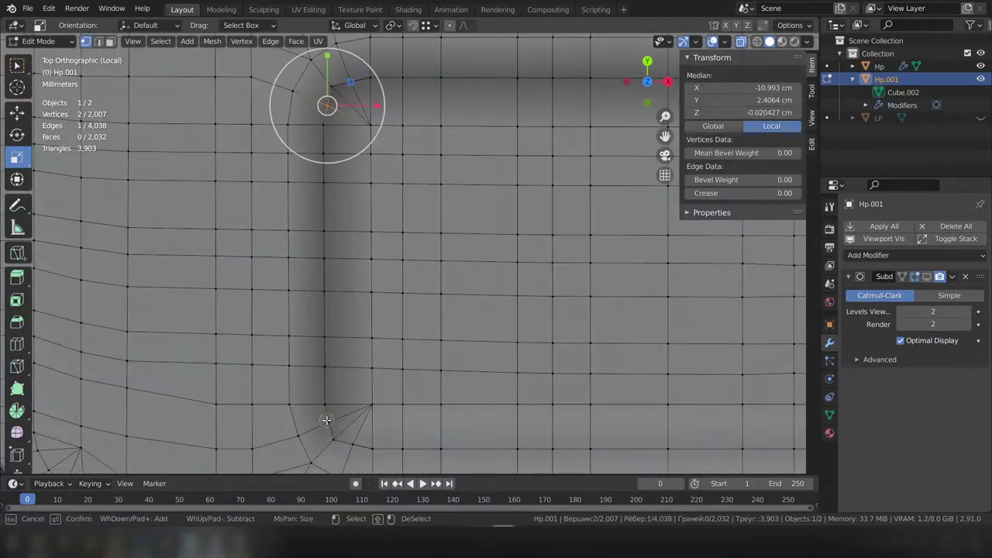
left_click(352, 264)
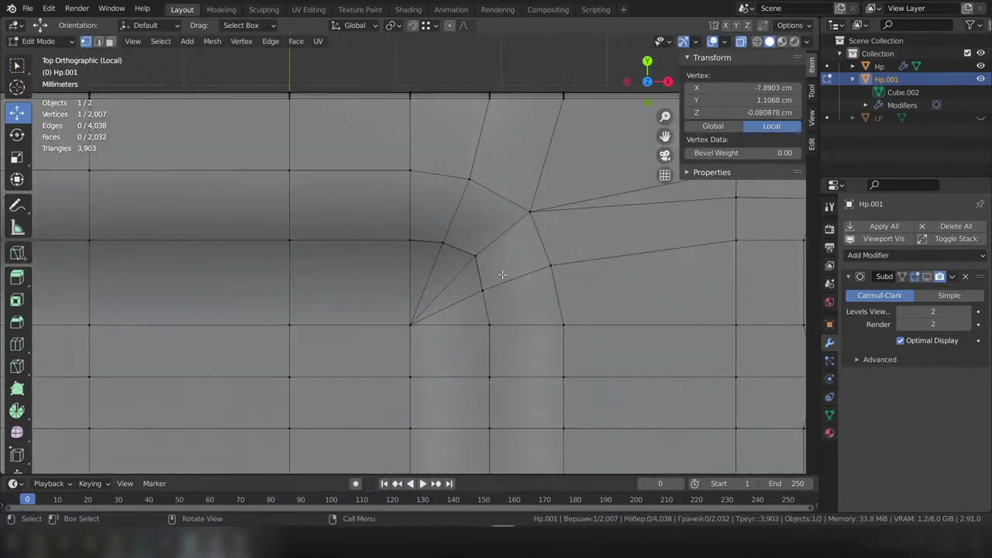
- Clear the selection and select the edge loop around the panel
scroll(432, 130, "down", 5)
scroll(432, 129, "up", 5)
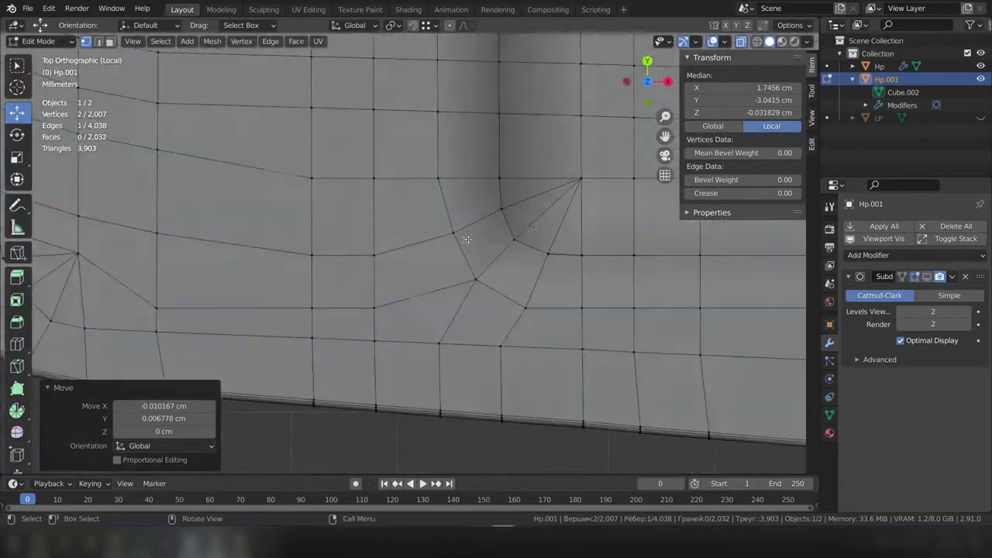
key("alt+a")
middle_click_drag(432, 129, 549, 294)
scroll(549, 294, "up", 6)
left_click(464, 272, "alt")
- Bevel the panel's border loop at 0.0263 cm width and check it outside Edit Mode
middle_click_drag(465, 271, 497, 270)
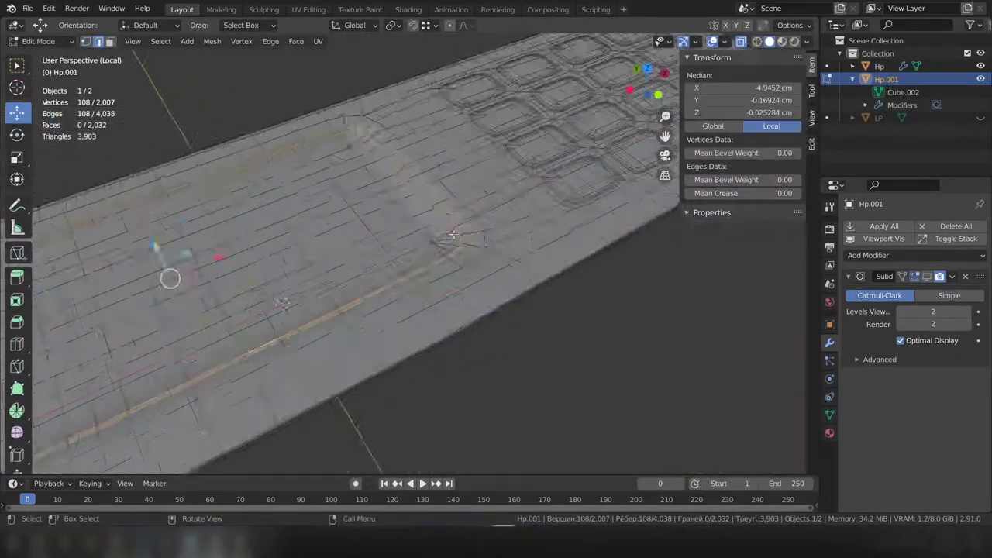
key("ctrl+b")
left_click(497, 270)
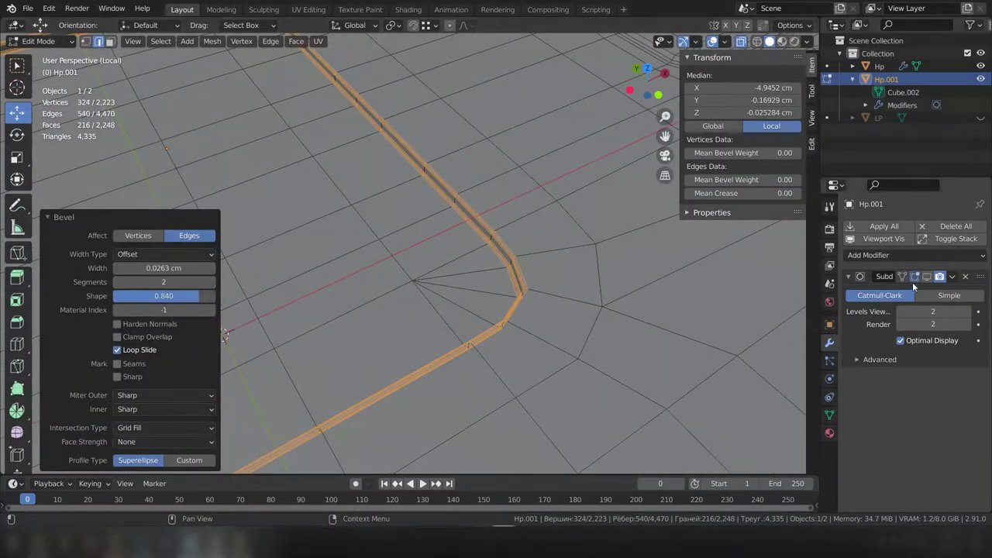
key("Tab")
scroll(512, 307, "down", 5)
middle_click_drag(512, 307, 372, 301)
key("Tab")
scroll(482, 274, "up", 3)
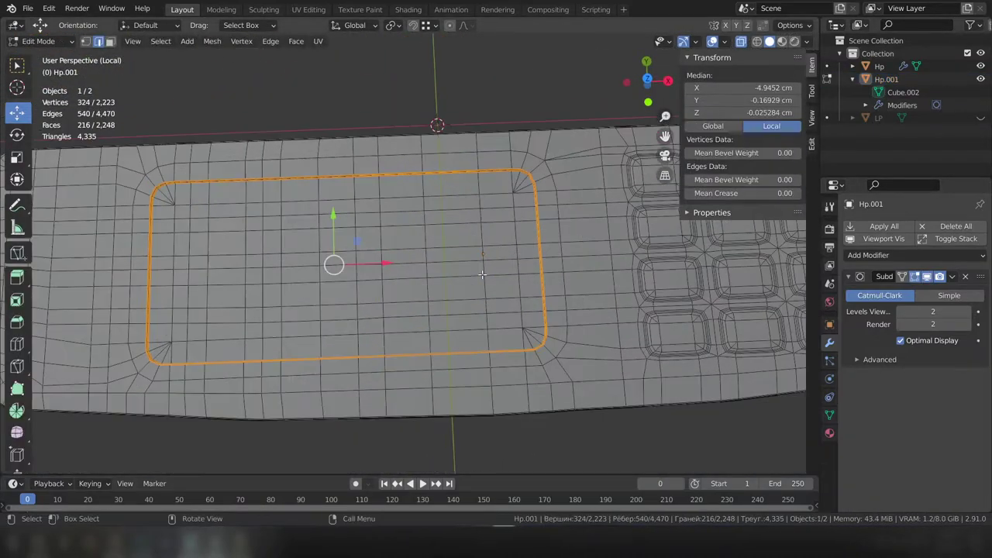
- From top view, scale the right-corner vertices along X to 0.288
key("KP_7")
key("alt+a")
scroll(465, 256, "up", 2)
left_click_drag(452, 162, 497, 347)
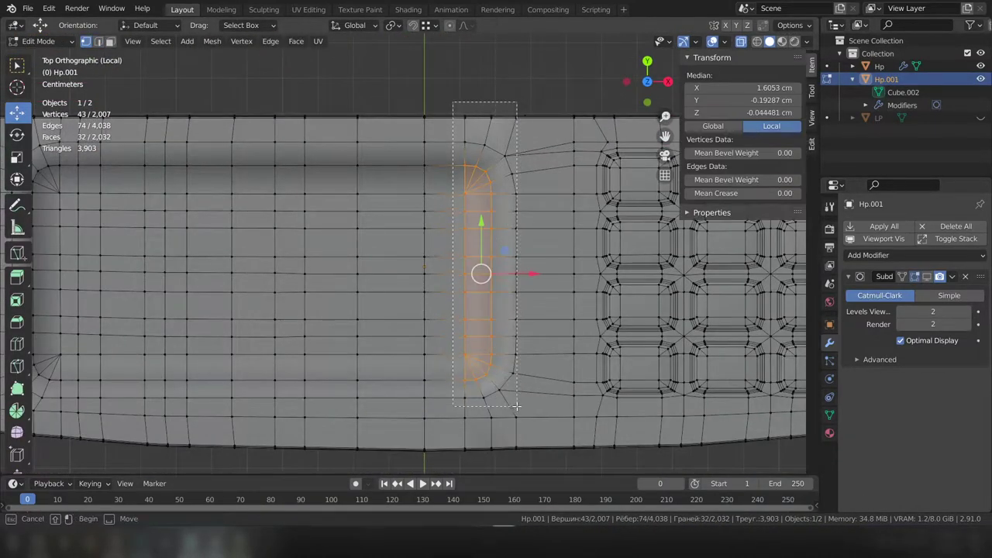
left_click(481, 277)
scroll(436, 251, "down", 4)
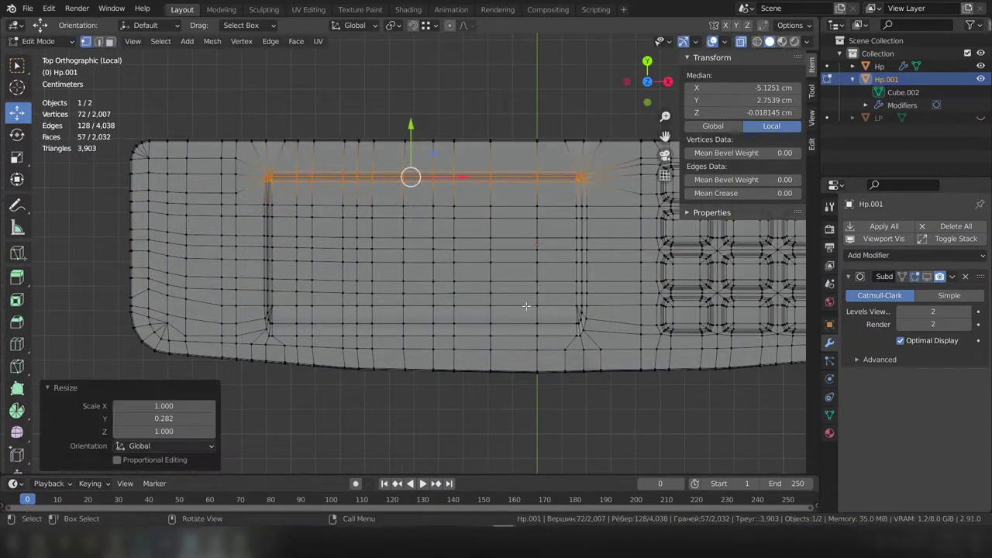
- Move the button grid block and the six bottom-edge vertices into place
middle_click_drag(410, 152, 70, 155, "shift")
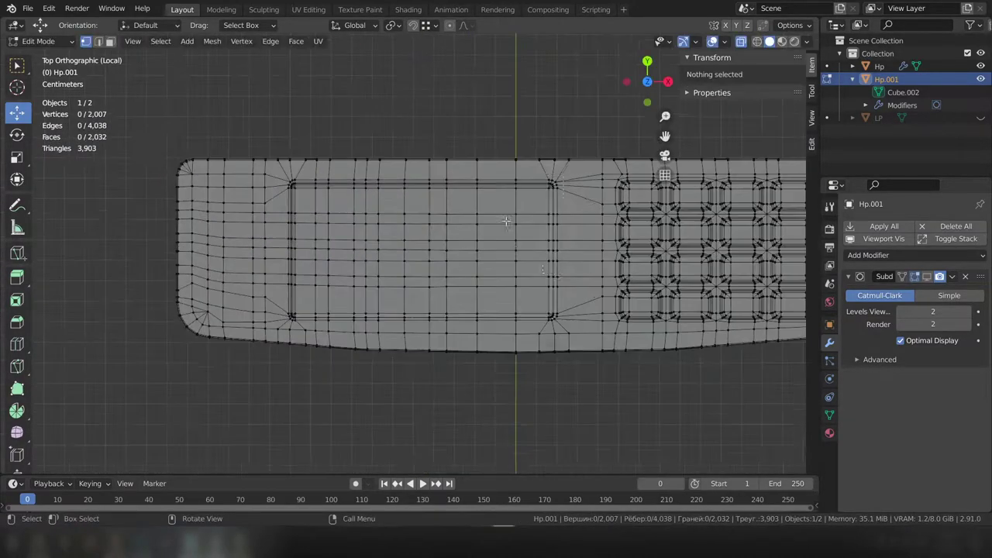
left_click(233, 232, "alt")
key("g")
left_click(232, 261)
left_click_drag(267, 159, 546, 353)
key("g")
left_click_drag(267, 355, 405, 365)
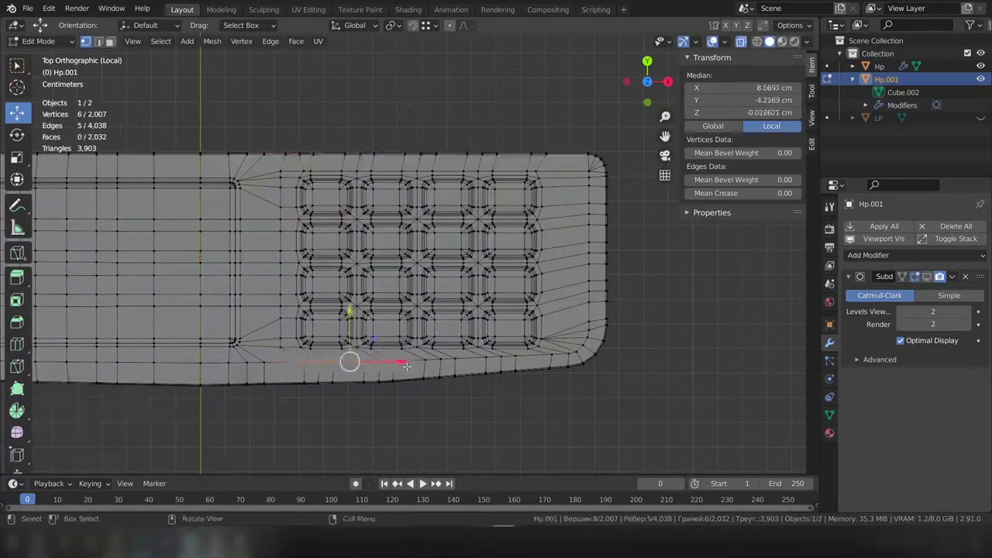
left_click(527, 366)
scroll(527, 365, "up", 4)
left_click_drag(450, 249, 478, 328)
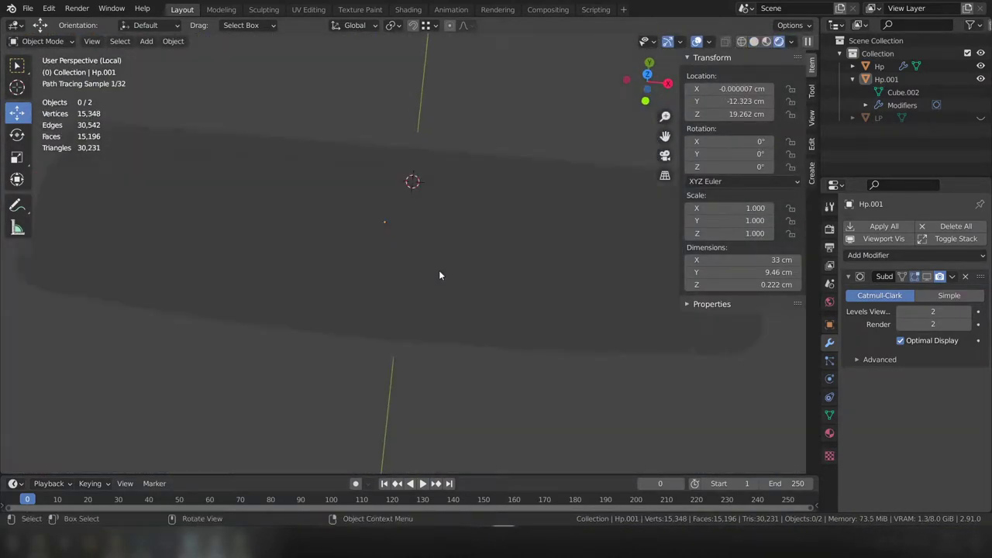
- Grow the face selection across the whole rectangular panel
key("shift+z")
middle_click_drag(439, 275, 406, 204)
middle_click_drag(414, 245, 491, 236)
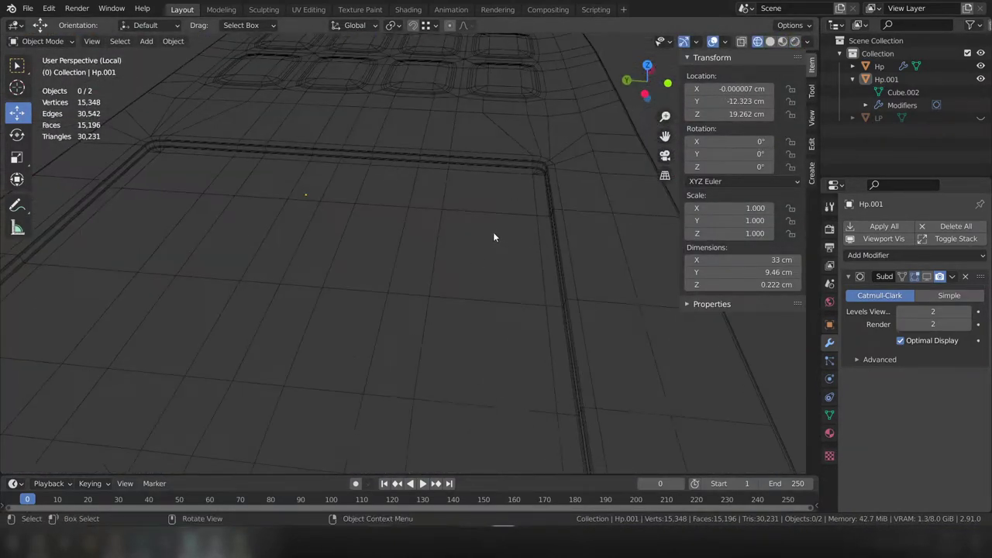
key("Tab")
key("shift+z")
mouse_move(454, 305)
middle_mouse_down()
mouse_move(260, 274)
mouse_move(310, 271)
middle_mouse_up()
key("ctrl+KP_Add")
key("ctrl+KP_Add")
key("ctrl+KP_Add")
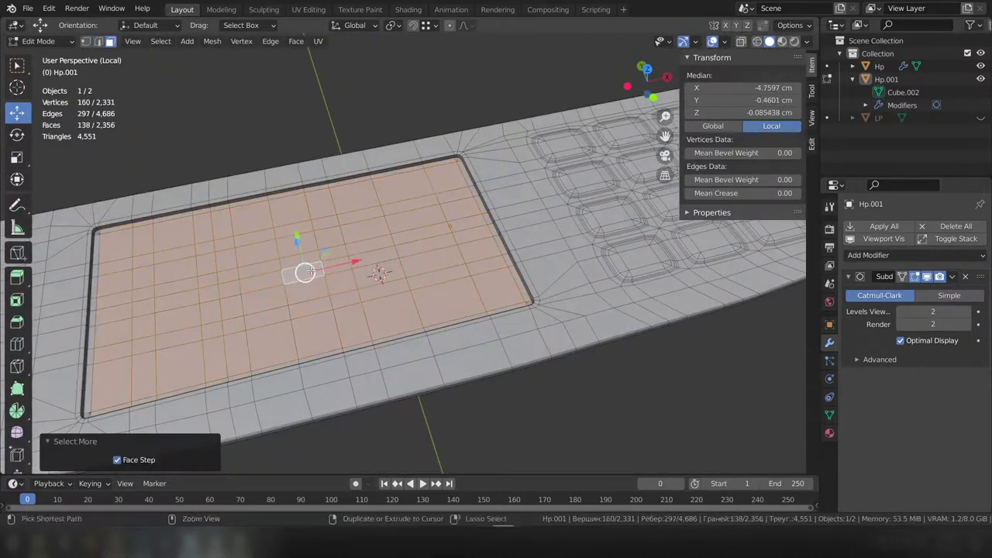
- Sink the panel faces 0.21256 cm into the surface along Z
scroll(293, 283, "up", 5)
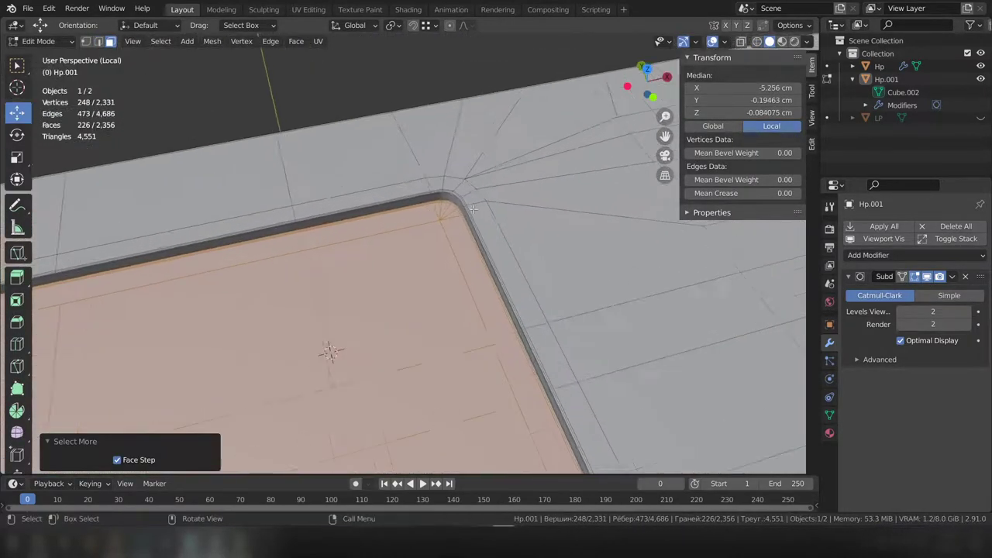
scroll(328, 349, "down", 10)
key("alt+a")
key("KP_3")
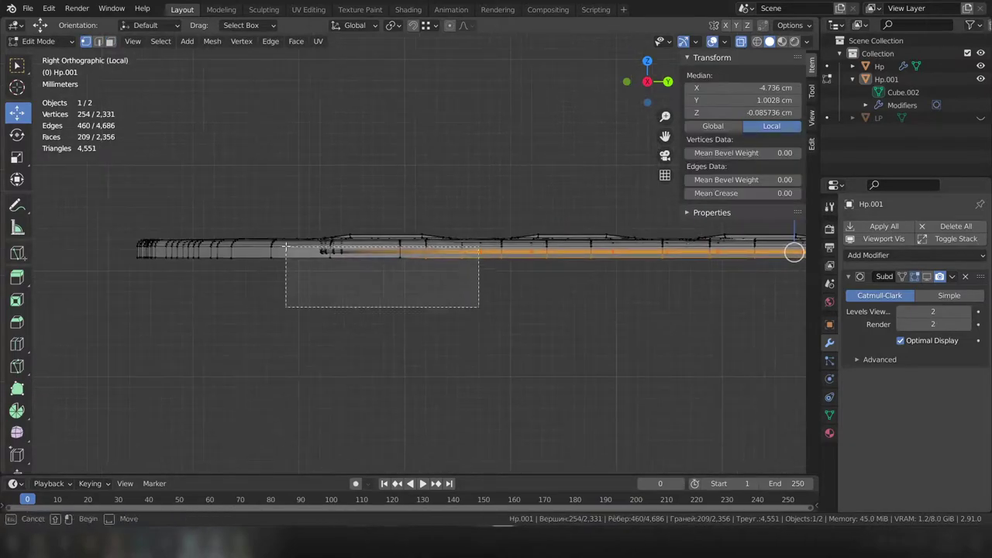
middle_click_drag(535, 317, 580, 222)
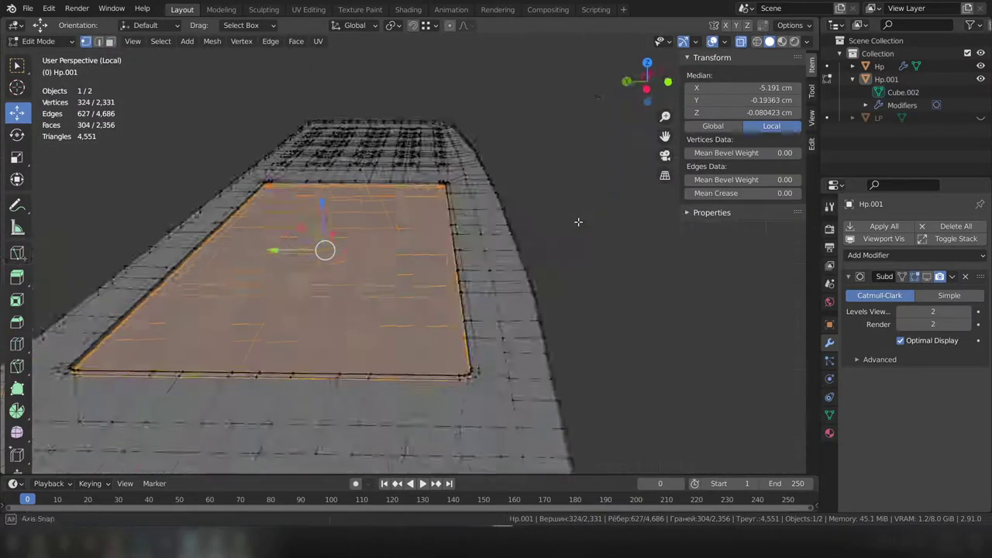
key("g")
key("z")
left_click(580, 222)
key("KP_3")
middle_click_drag(542, 271, 499, 327)
- Select Hp.001, grow the selection around the panel and shift it by -0.50779 cm
key("Tab")
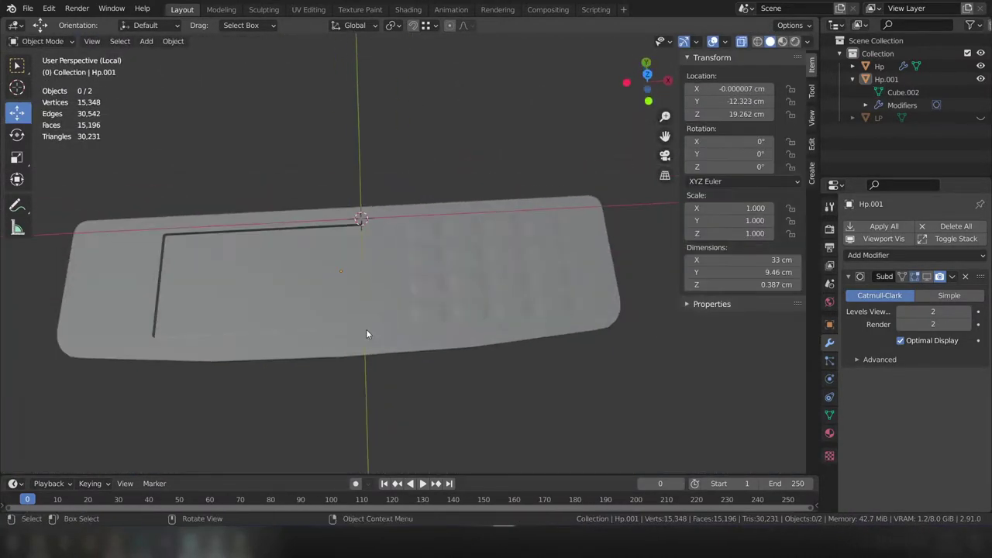
middle_click_drag(365, 329, 436, 206)
left_click(437, 205)
scroll(414, 250, "up", 5)
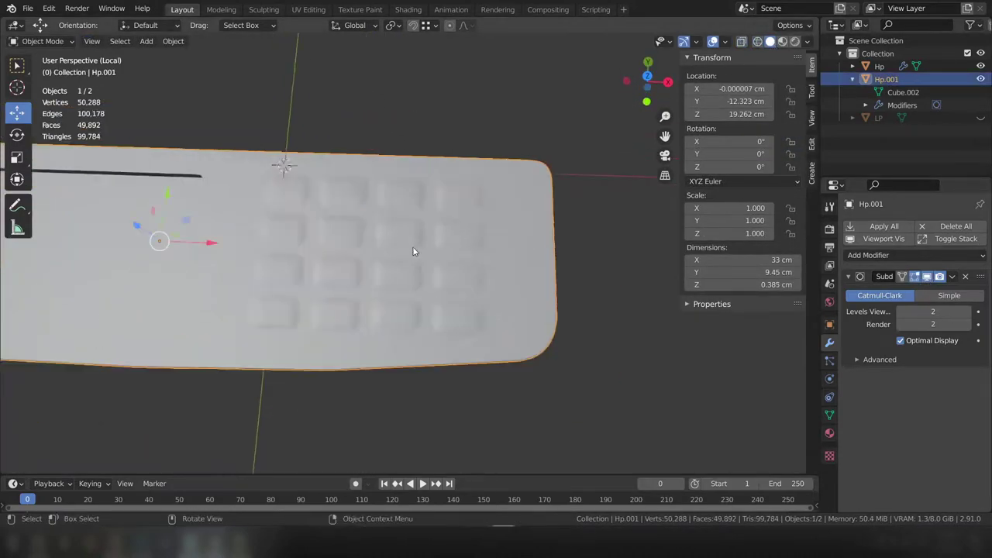
scroll(413, 250, "down", 5)
scroll(469, 243, "up", 4)
key("Tab")
key("ctrl+KP_Add")
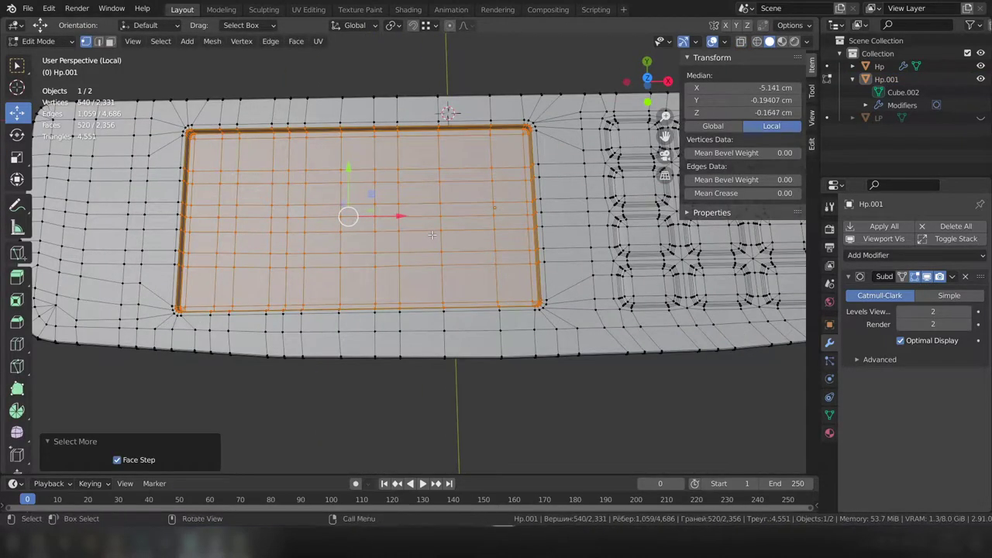
left_click(358, 203)
key("g")
key("y")
- Check the result, then select faces along the bottom edge in top view
key("Tab")
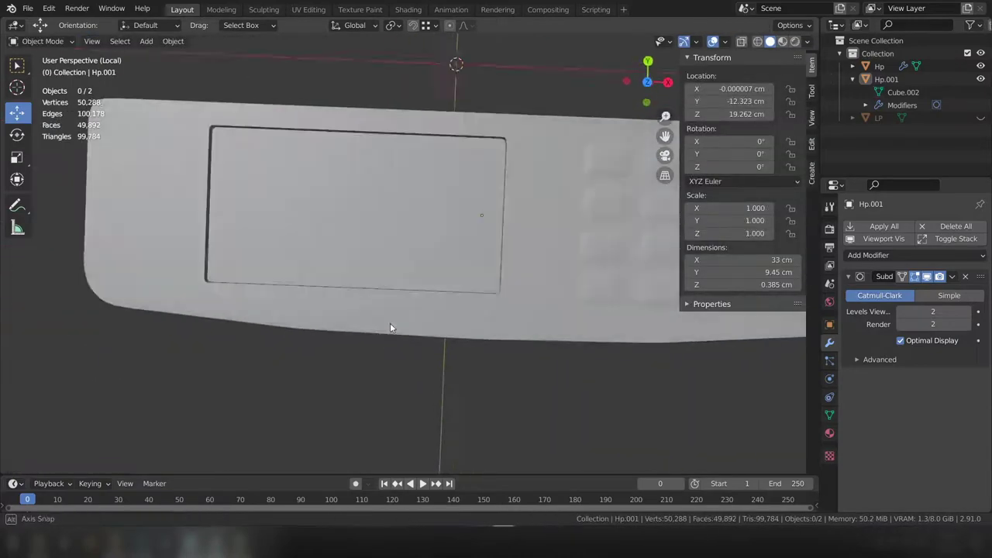
key("Tab")
key("KP_3")
key("KP_7")
left_click(253, 290, "alt")
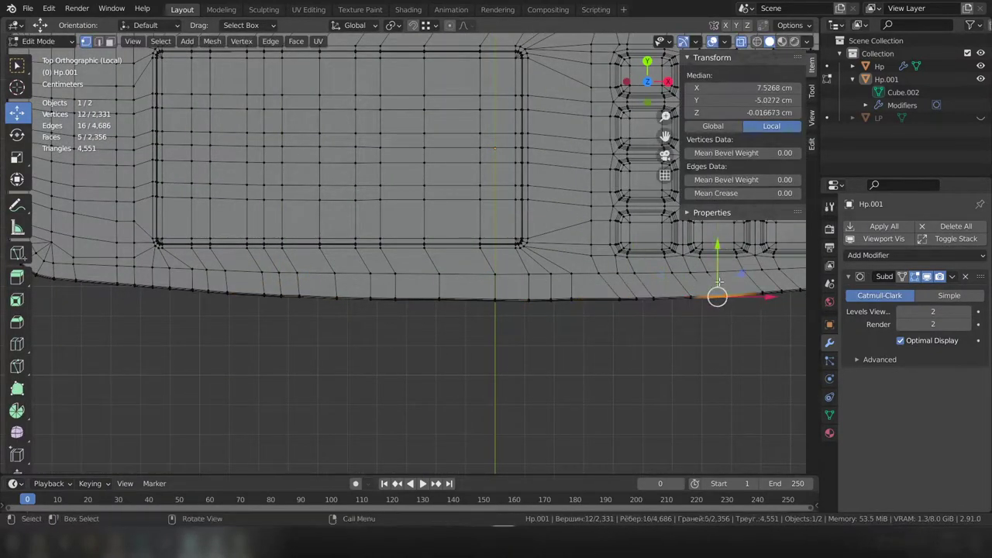
key("Tab")
- Exit local view to show all objects and hide Hp's Mirror modifier in the viewport
scroll(350, 311, "down", 4)
middle_click_drag(350, 311, 482, 193)
key("KP_Divide")
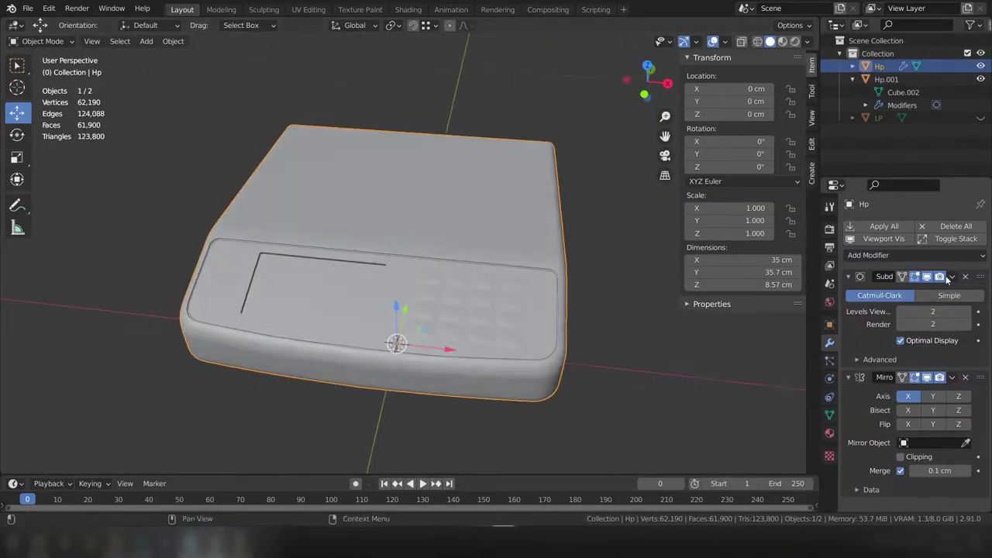
left_click(926, 377)
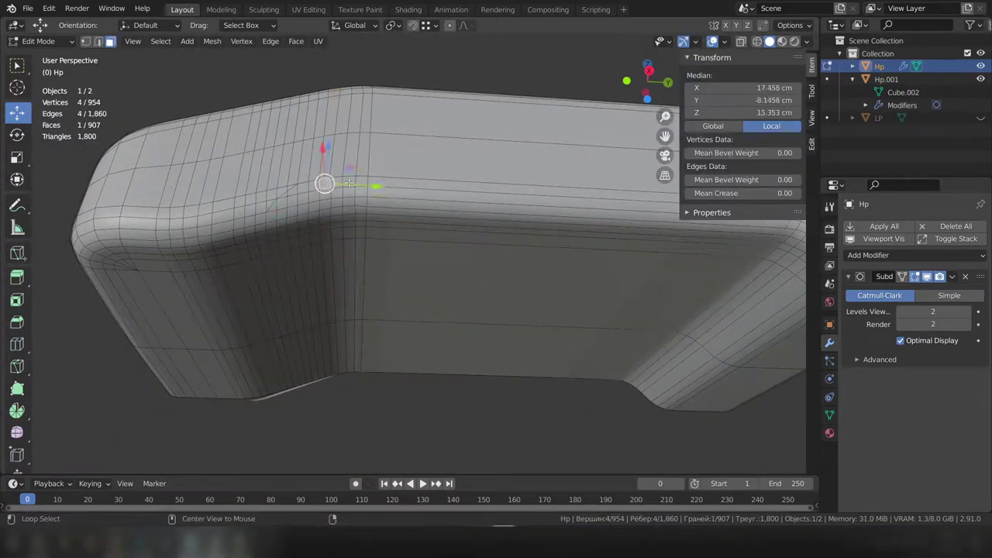
- Separate Hp's grown lower-rim faces into Hp.002 and hide that object
middle_click_drag(302, 223, 372, 232)
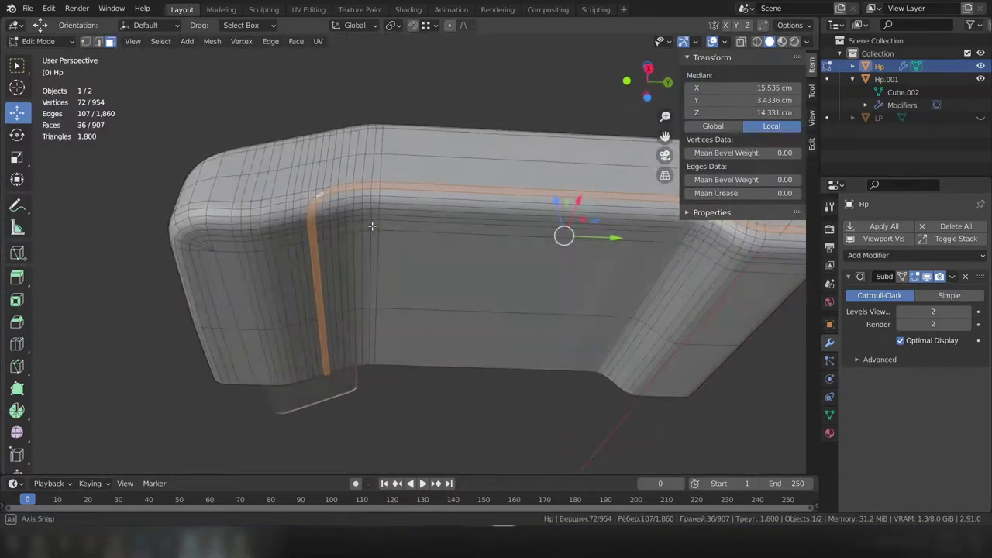
left_click(380, 232, "ctrl")
middle_click_drag(651, 294, 384, 253)
key("ctrl+KP_Add")
key("ctrl+KP_Add")
key("ctrl+KP_Add")
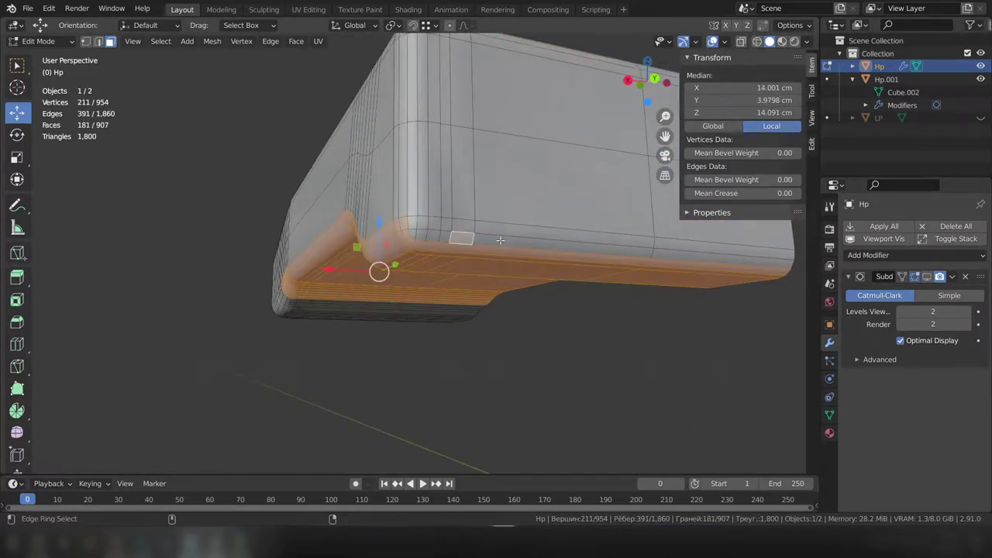
middle_click_drag(675, 248, 453, 253)
key("p")
left_click(453, 253)
key("Tab")
key("h")
- Select the Hp body in solid display and return to Edit Mode for a loop cut
left_click(438, 243)
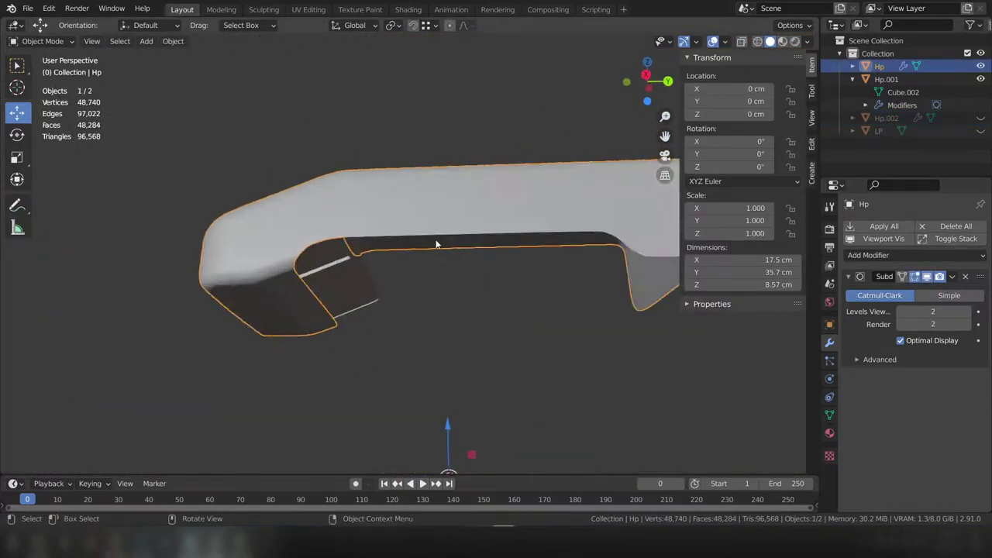
key("shift+z")
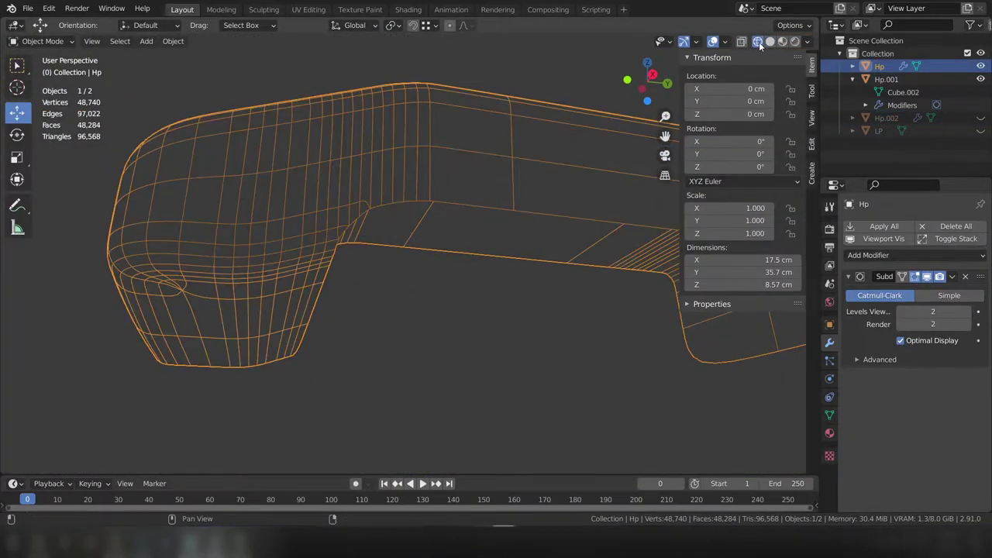
left_click(769, 41)
key("Tab")
key("ctrl+r")
scroll(407, 358, "up", 2)
- Undo a stray loop cut and knife-cut a new edge from Hp's inner corner
key("k")
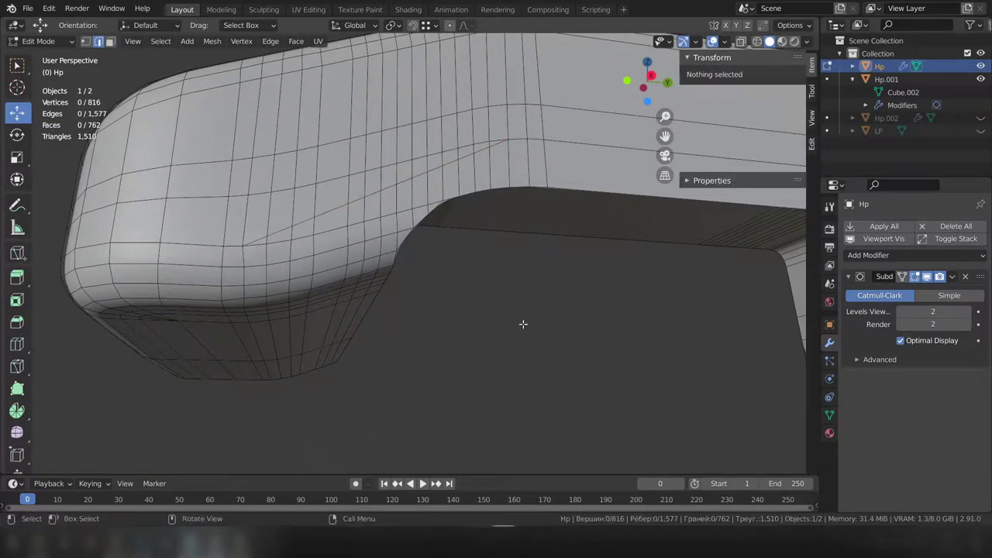
left_click(283, 280)
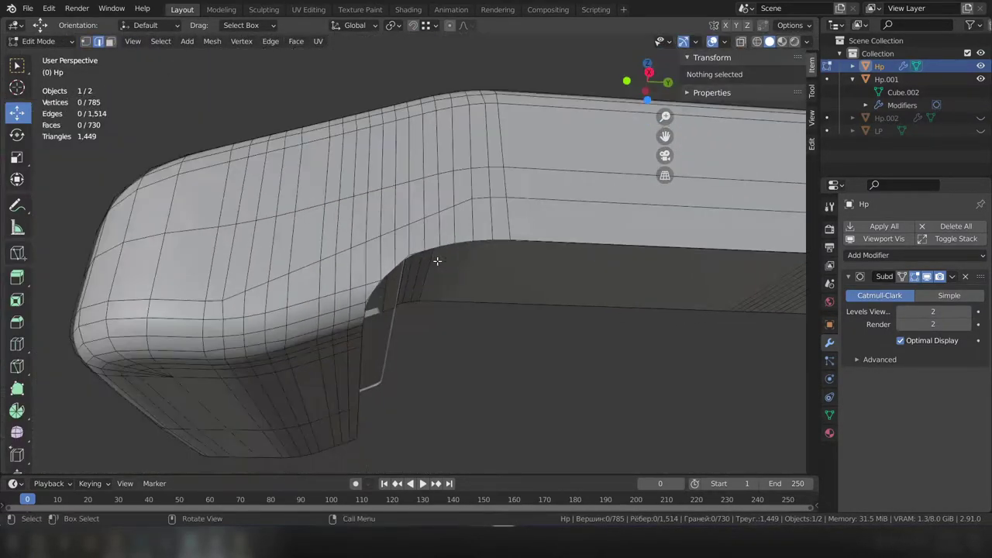
key("ctrl+r")
left_click(720, 299)
key("ctrl+z")
right_click(454, 299)
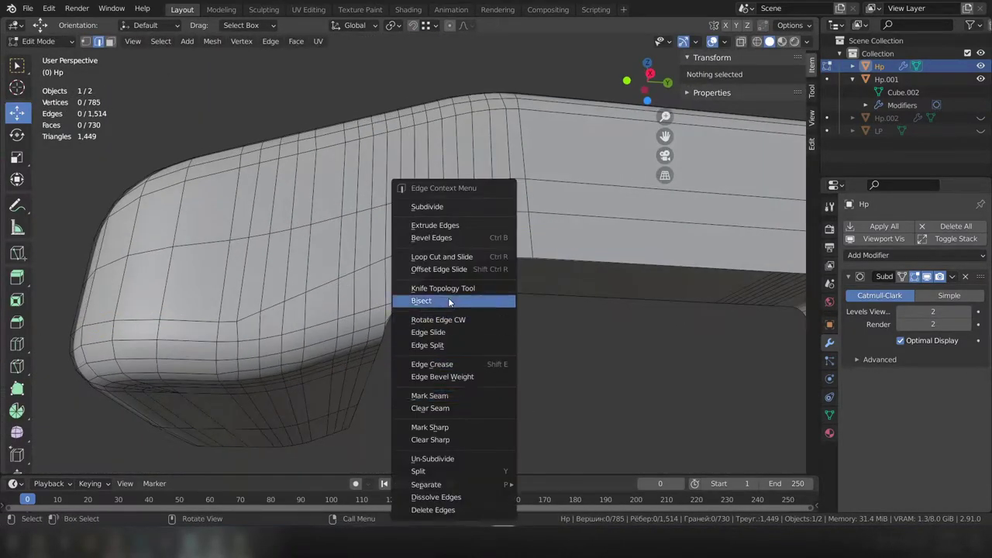
left_click(409, 290)
left_click(430, 254)
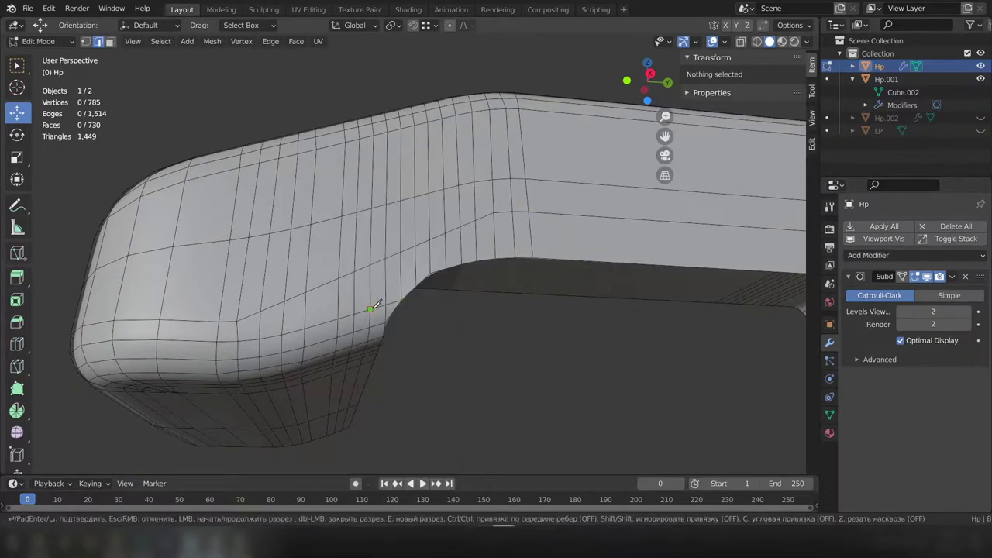
mouse_move(531, 235)
middle_mouse_down()
mouse_move(483, 274)
mouse_move(406, 301)
mouse_move(395, 271)
mouse_move(431, 327)
middle_mouse_up()
key("x")
key("Escape")
- Check Hp's shape in Object Mode, then knife-cut the corner and reposition its vertex
key("Tab")
scroll(395, 271, "down", 5)
scroll(360, 266, "up", 8)
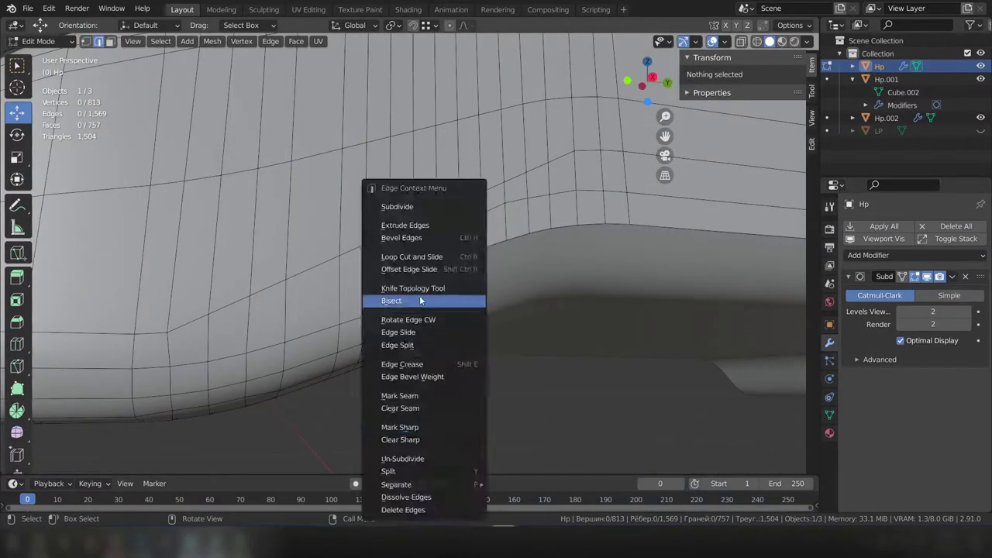
left_click(423, 234)
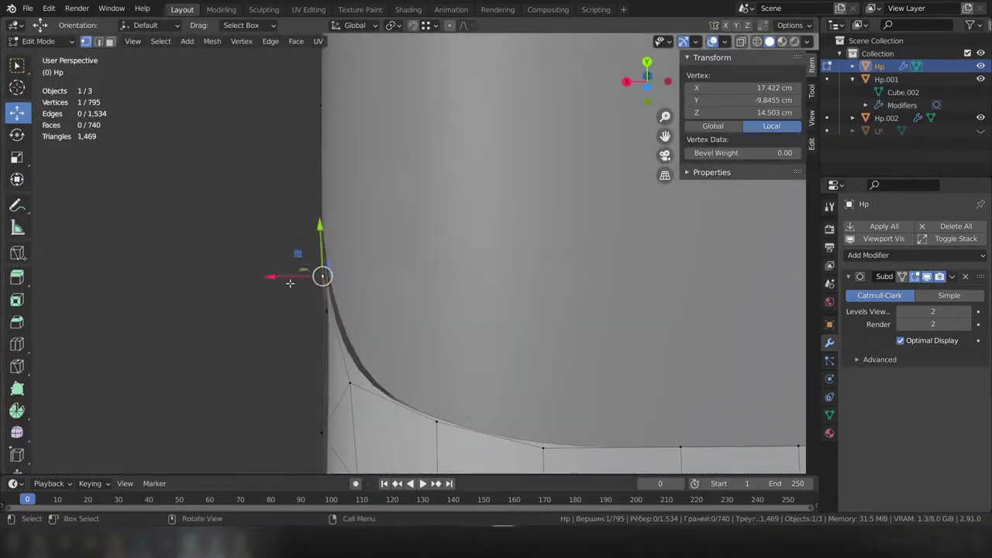
left_click(431, 297)
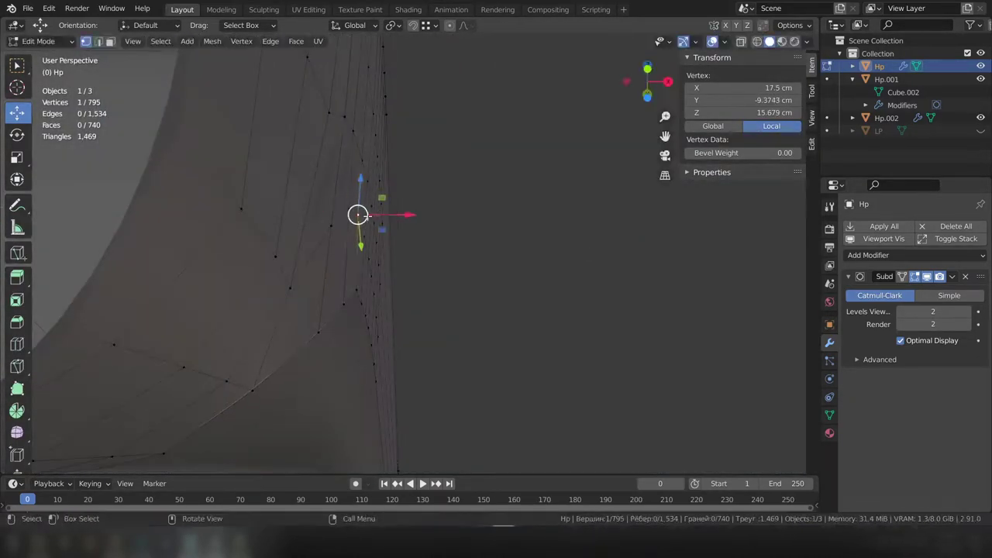
key("Tab")
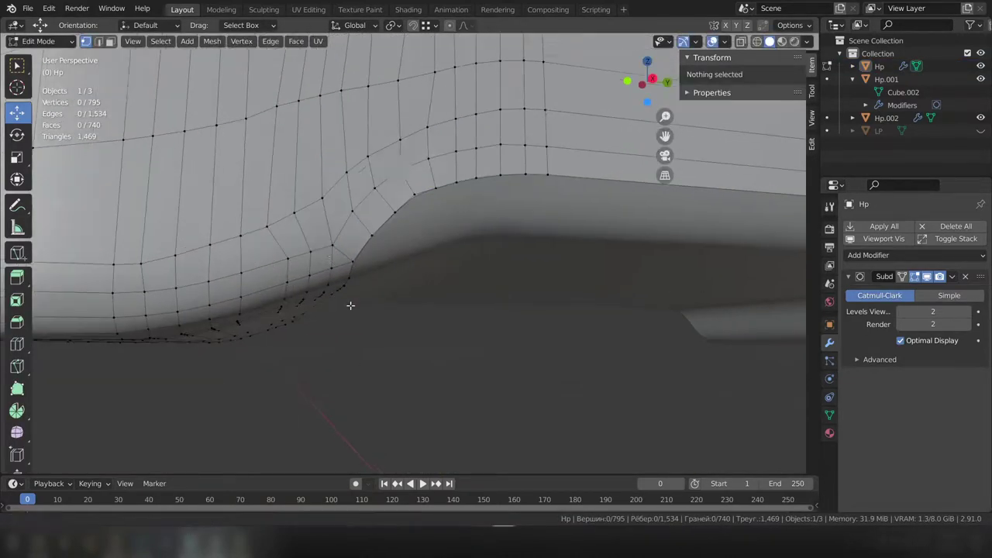
- Dissolve the surplus corner edges and begin a new knife cut across the corner
right_click(297, 295)
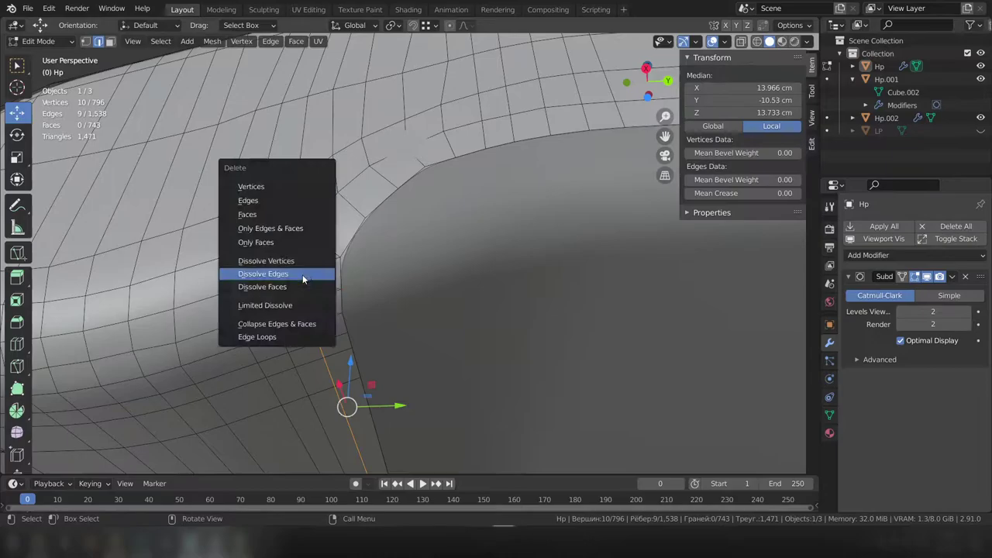
left_click(303, 275)
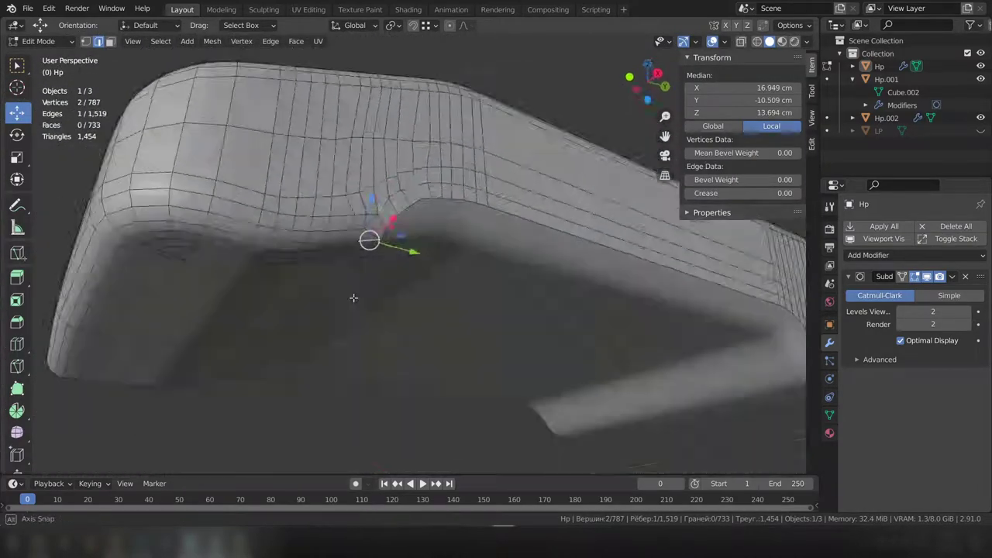
right_click(372, 241)
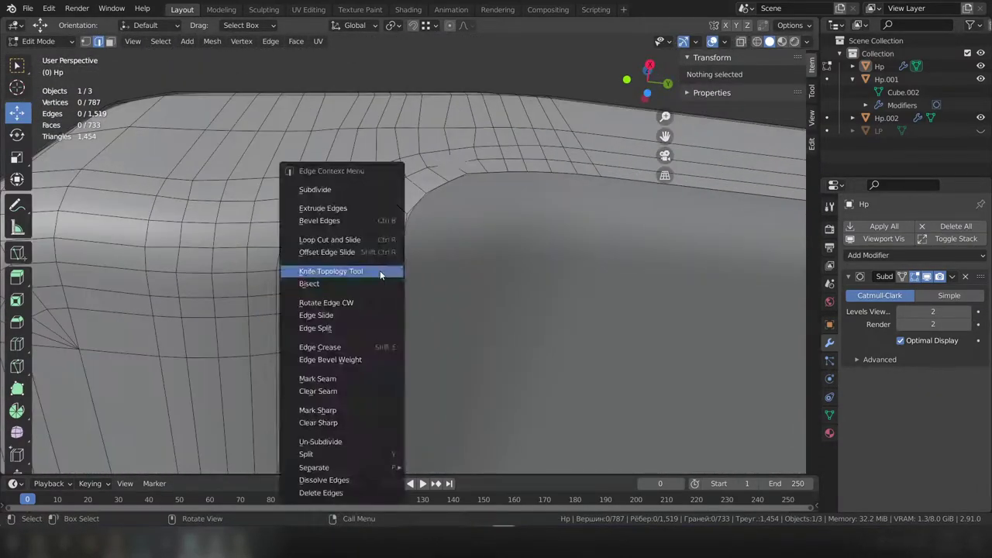
left_click(343, 268)
left_click(353, 263)
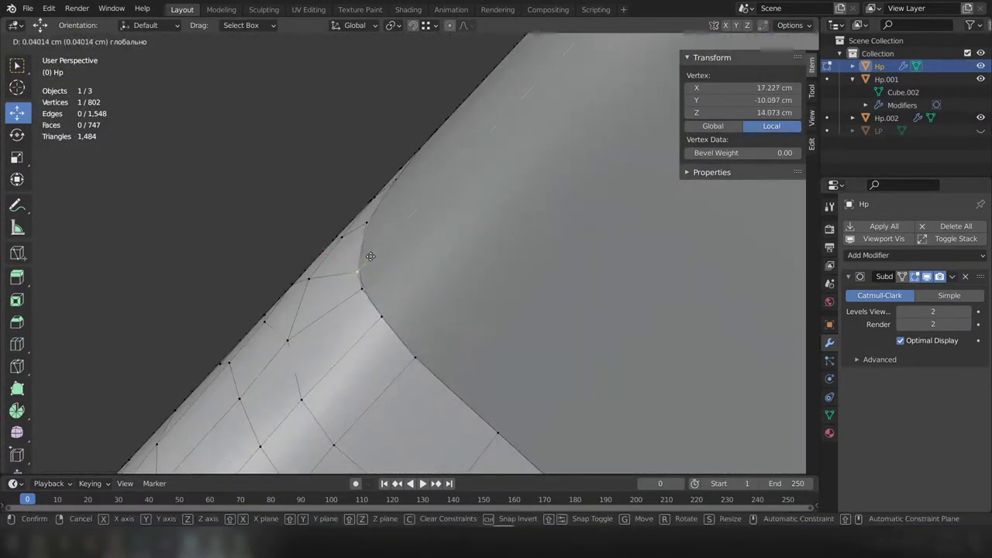
- Confirm the moved corner vertex and return to Object Mode to check Hp's smoothed curve
left_click(370, 256)
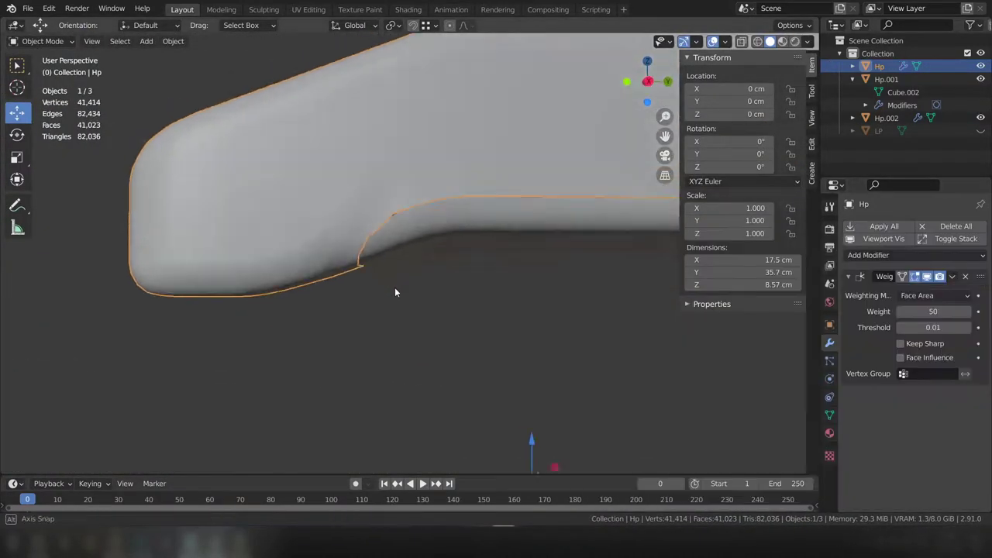
left_click(934, 295)
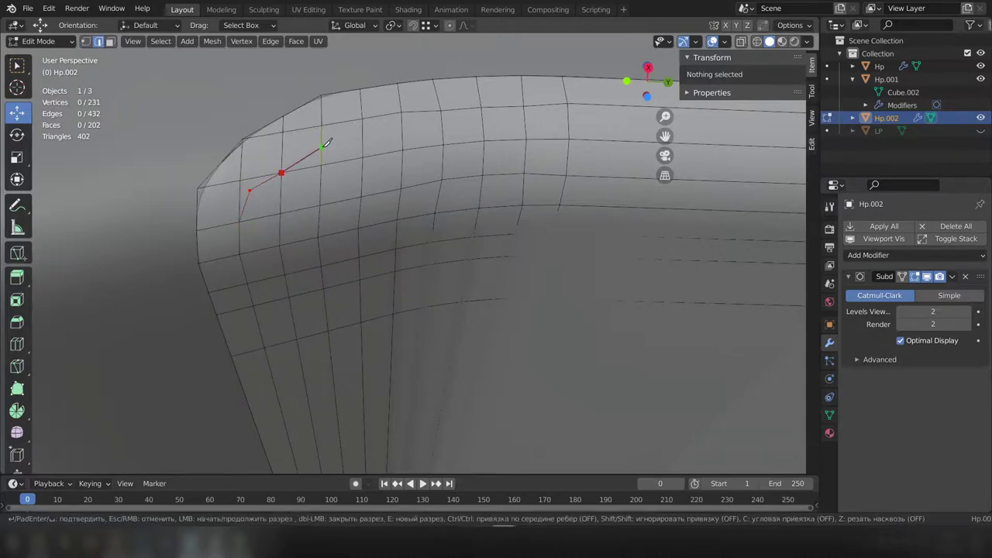
- Cut at Hp.002's rim corner vertex and dissolve the leftover vertex
left_click(239, 221)
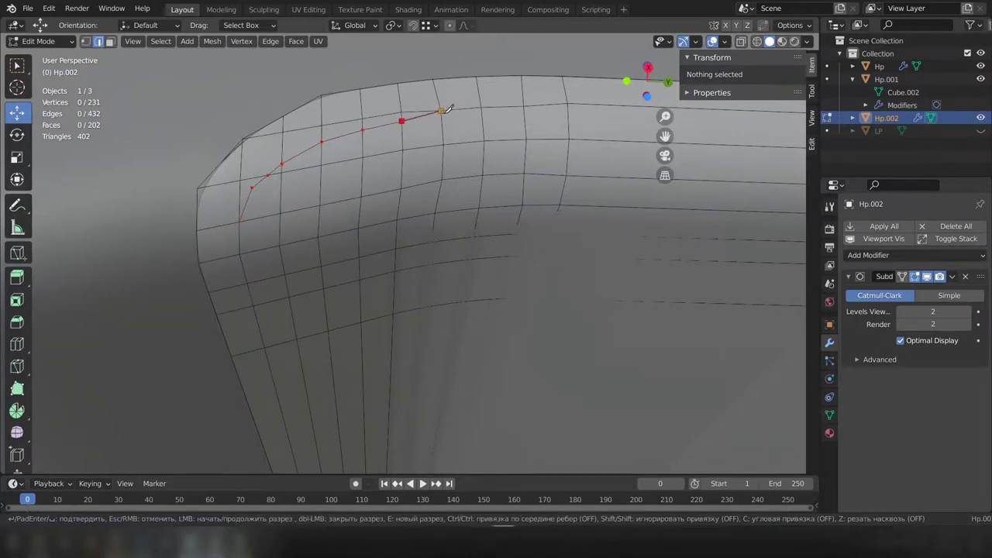
right_click(221, 173)
left_click(232, 173)
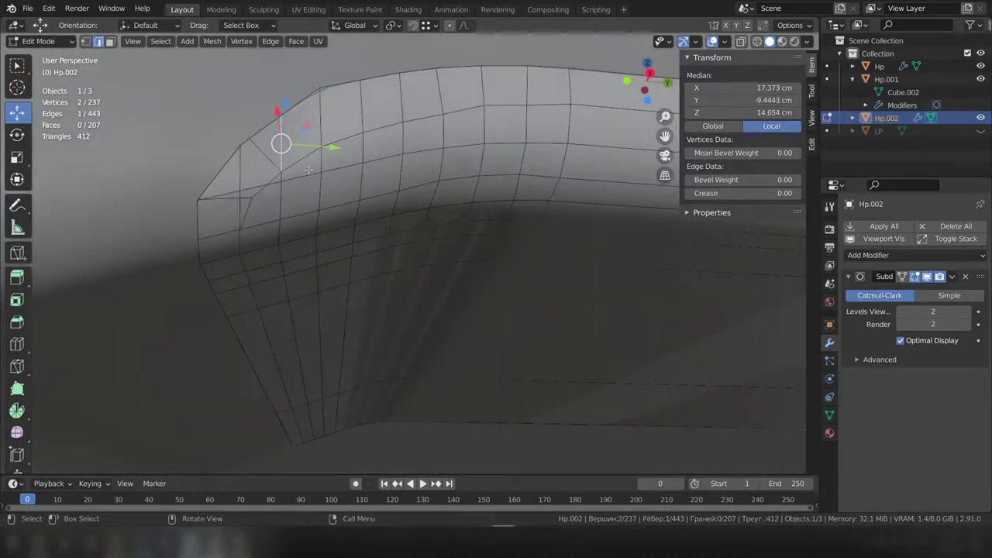
- Knife-cut along the rim corner, dissolve the redundant edges, and slide the corner vertex
key("k")
left_click(321, 146)
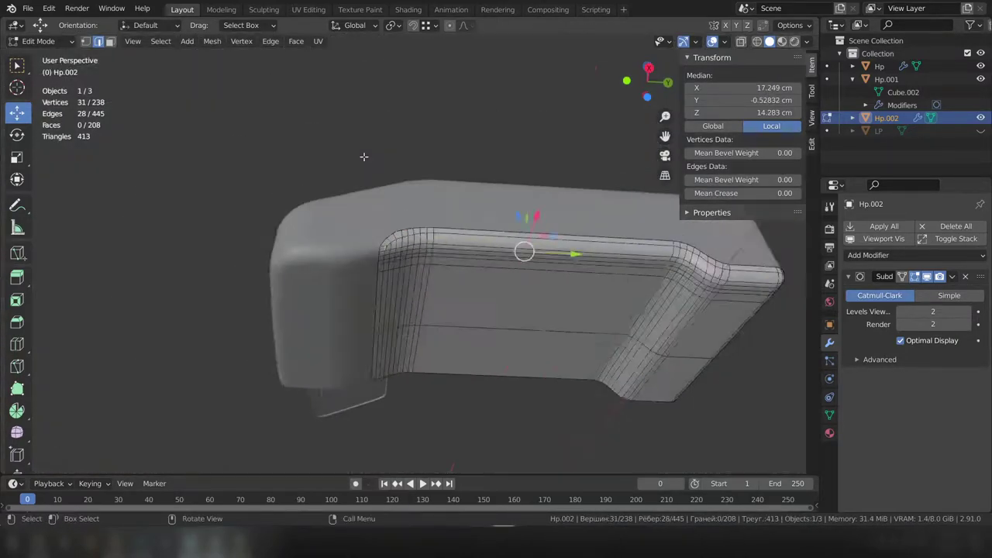
key("x")
left_click(265, 185)
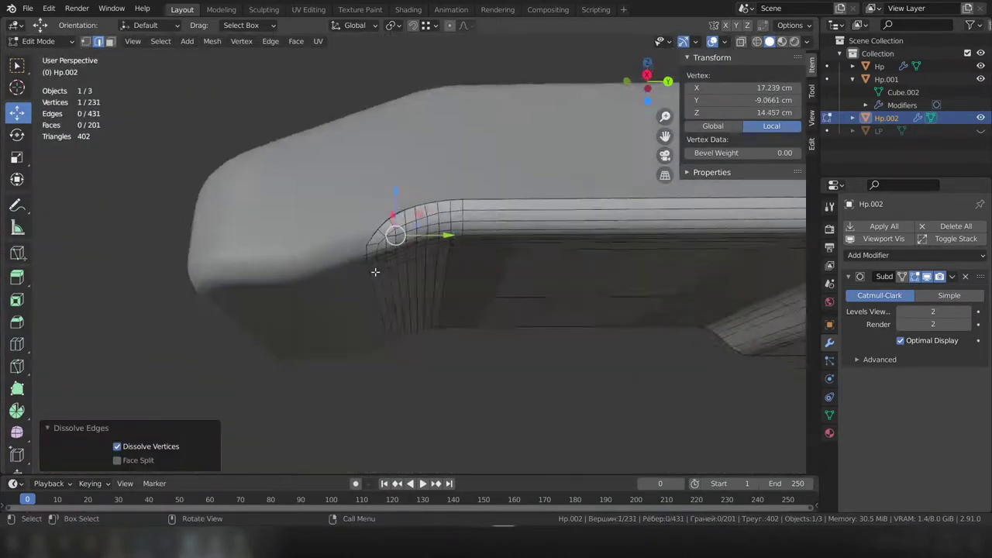
middle_click_drag(304, 164, 167, 236)
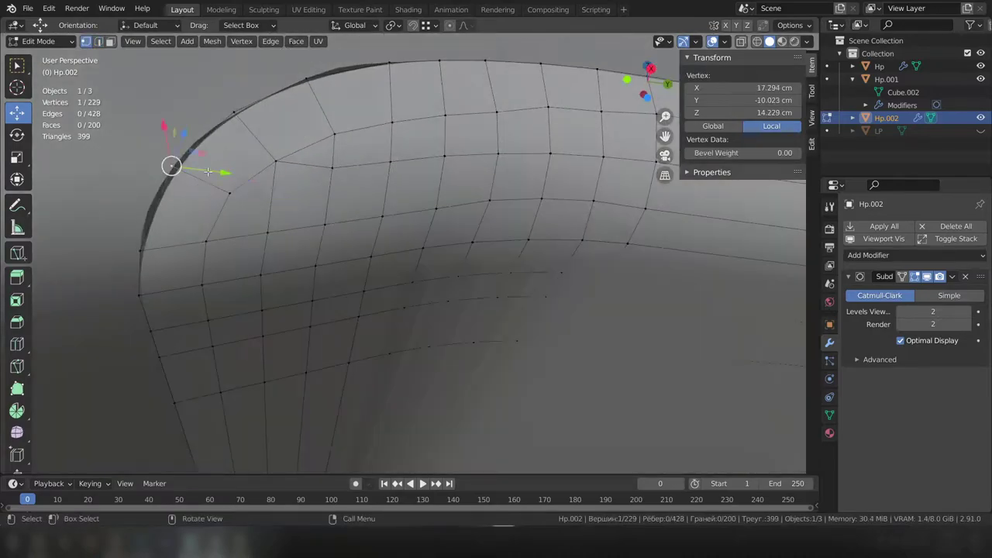
left_click(146, 236)
key("g")
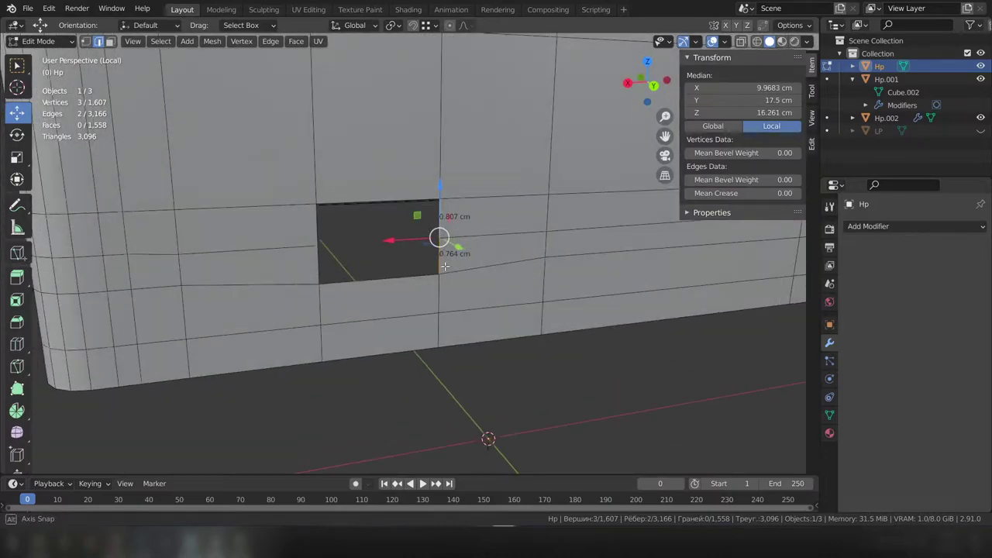
- Resize the rectangular port opening and select the loop around the hole
middle_click_drag(445, 266, 457, 265)
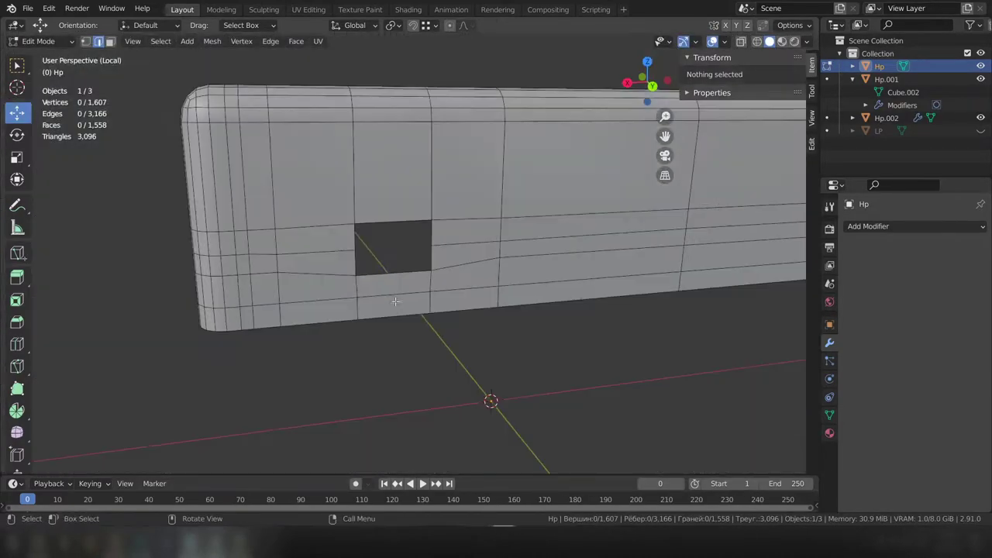
left_click(372, 242)
left_click(320, 266, "alt+shift")
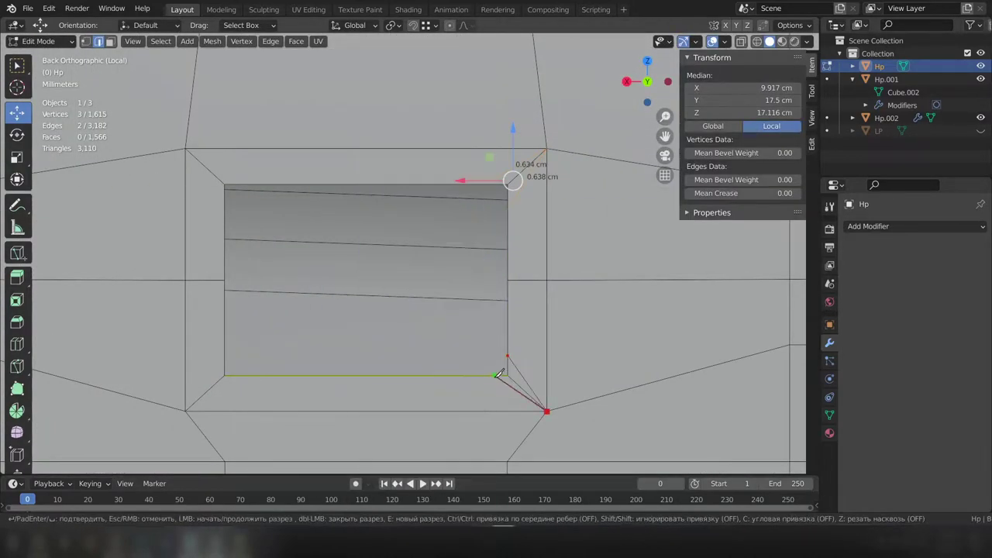
- Knife-cut from the hole corners to the outer corners and add level-1 subdivision to Hp
left_click(498, 374)
key("Return")
key("k")
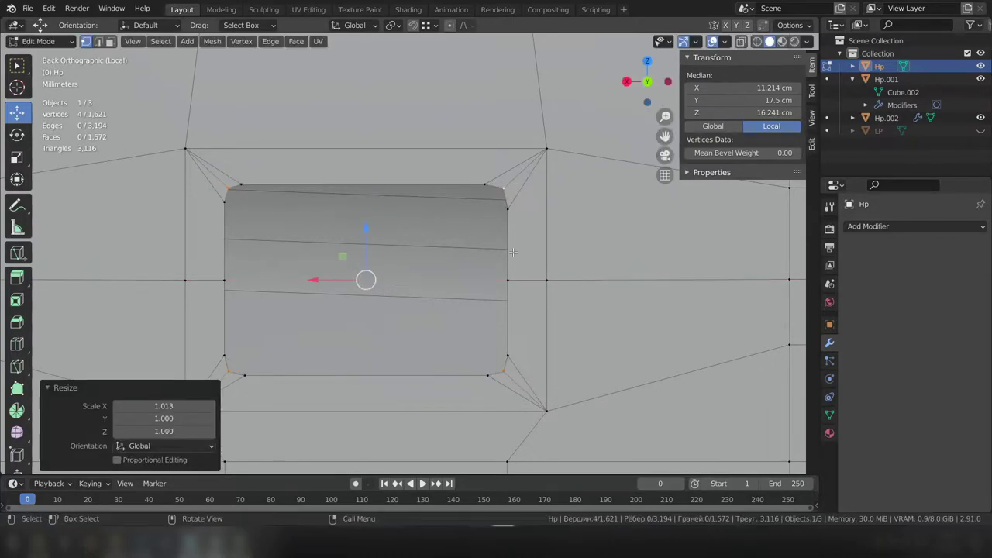
left_click(223, 357)
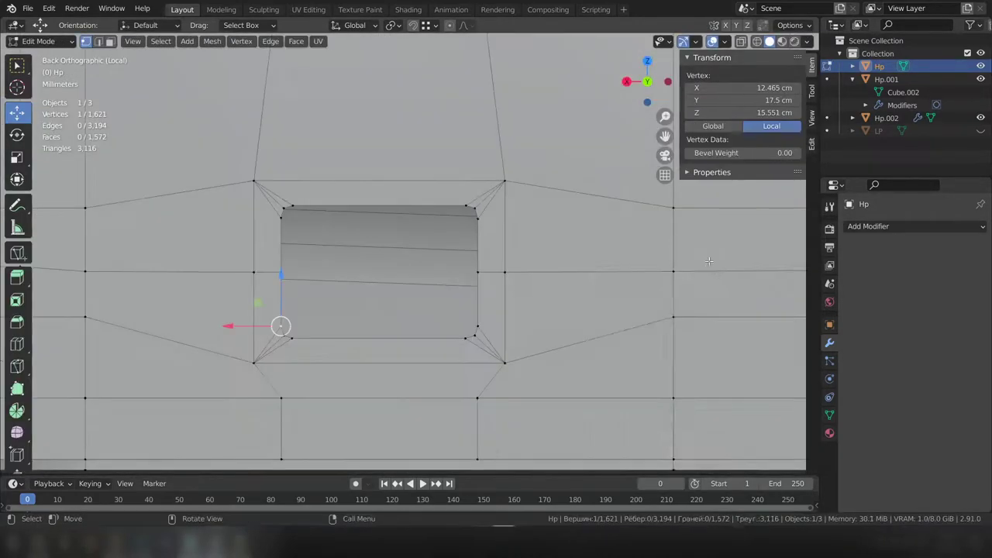
key("ctrl+1")
- Add edge loops above and beside the opening, offsetting them by -0.25413 cm
key("ctrl+r")
left_click(384, 189)
right_click(385, 189)
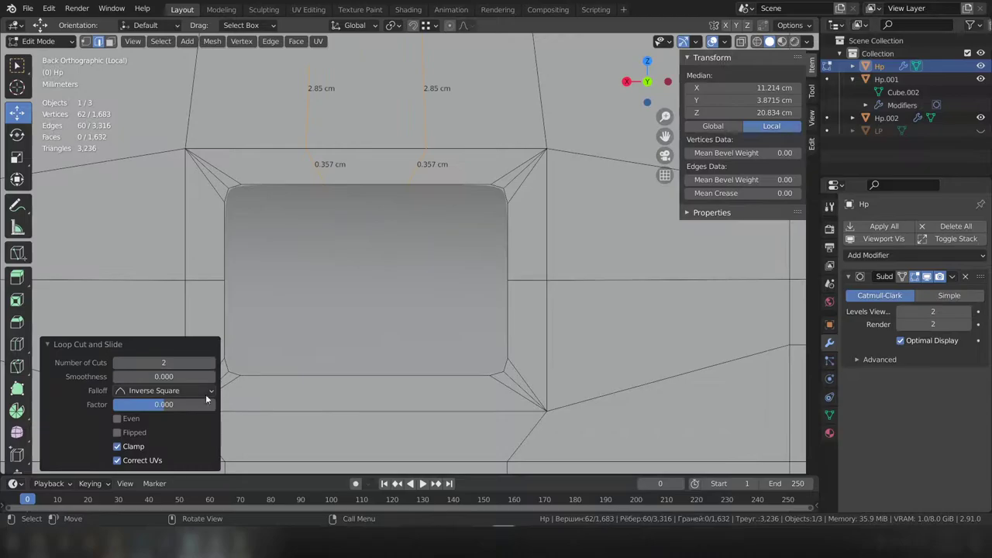
key("ctrl+r")
left_click(402, 189)
scroll(402, 190, "down", 3)
middle_click_drag(402, 189, 426, 261)
scroll(424, 233, "up", 4)
key("g")
key("g")
left_click(424, 275)
scroll(423, 275, "down", 3)
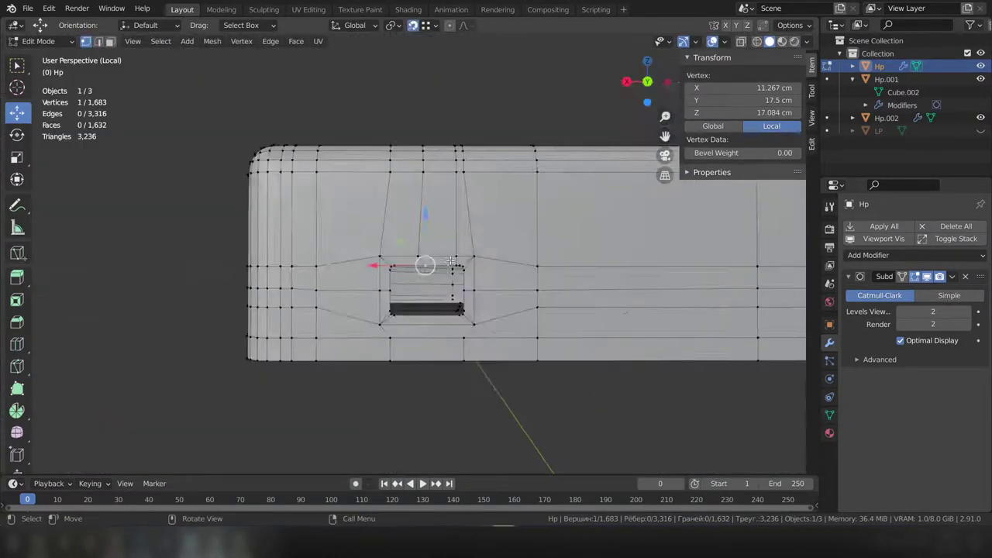
left_click_drag(163, 405, 139, 405)
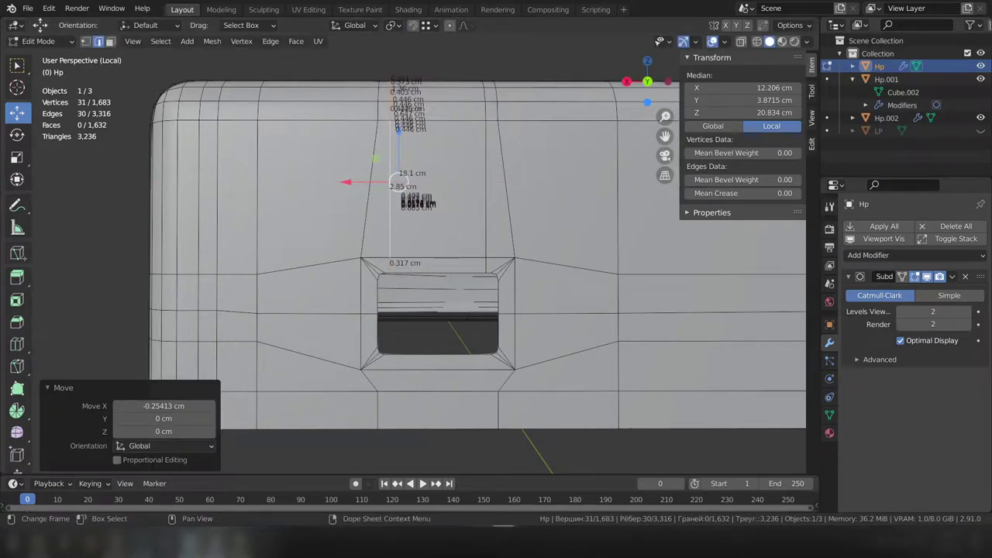
scroll(434, 233, "up", 3)
- Add an edge loop below the opening and line its vertices up straight
key("ctrl+r")
left_click(537, 271)
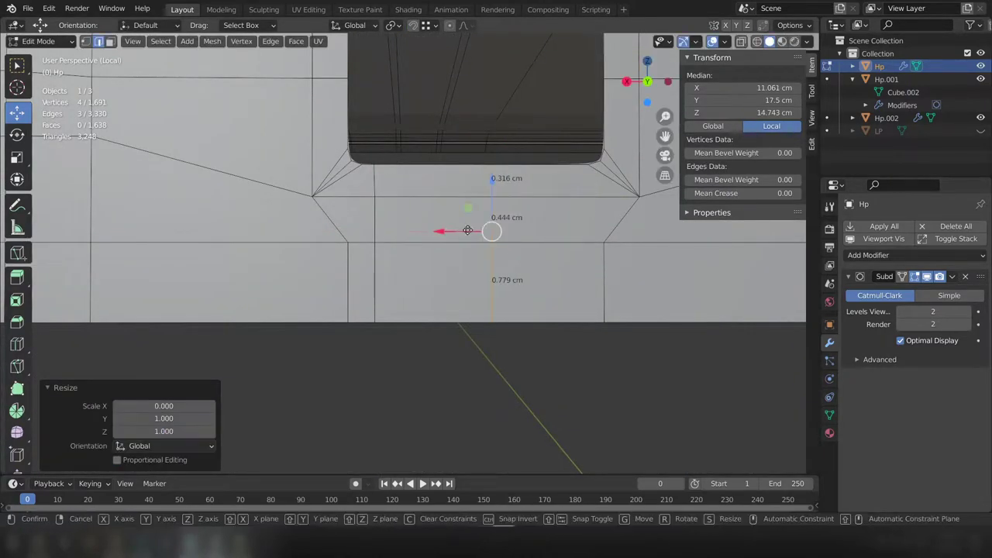
left_click(467, 230)
scroll(578, 224, "down", 3)
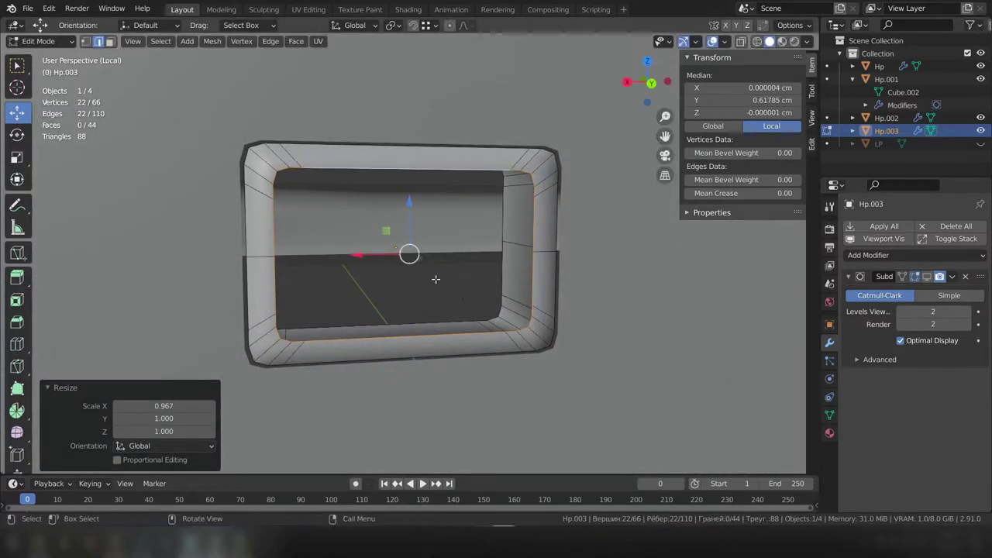
- In back view, adjust Hp.003's top-corner vertices and bevel its corners with 3 segments
key("ctrl+KP_1")
scroll(435, 279, "up", 3)
left_click(305, 175, "alt")
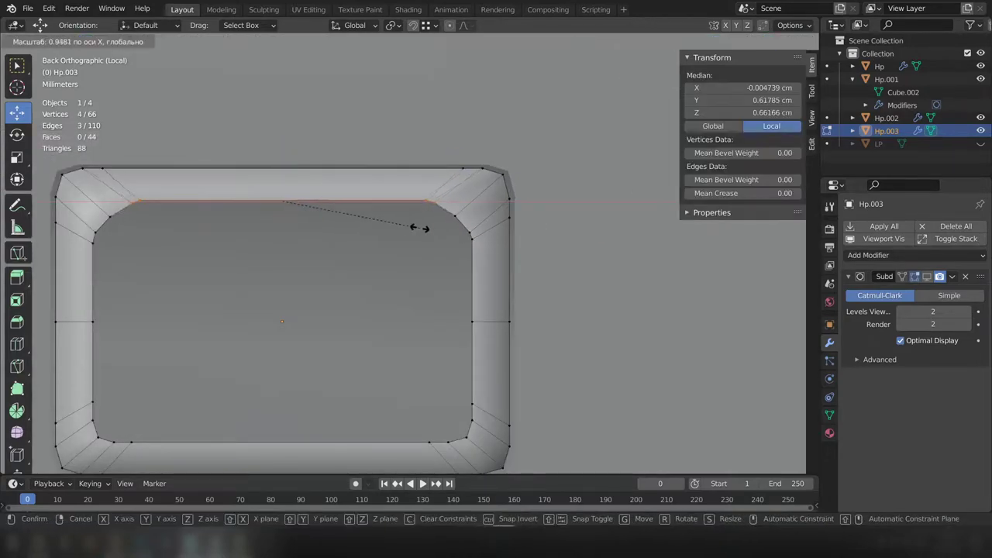
left_click_drag(282, 186, 283, 191)
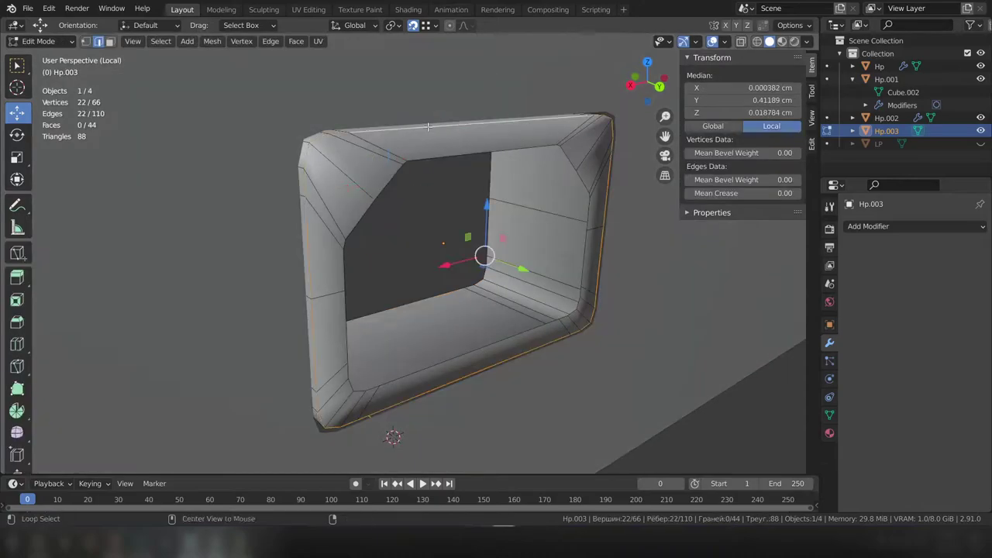
left_click(211, 282)
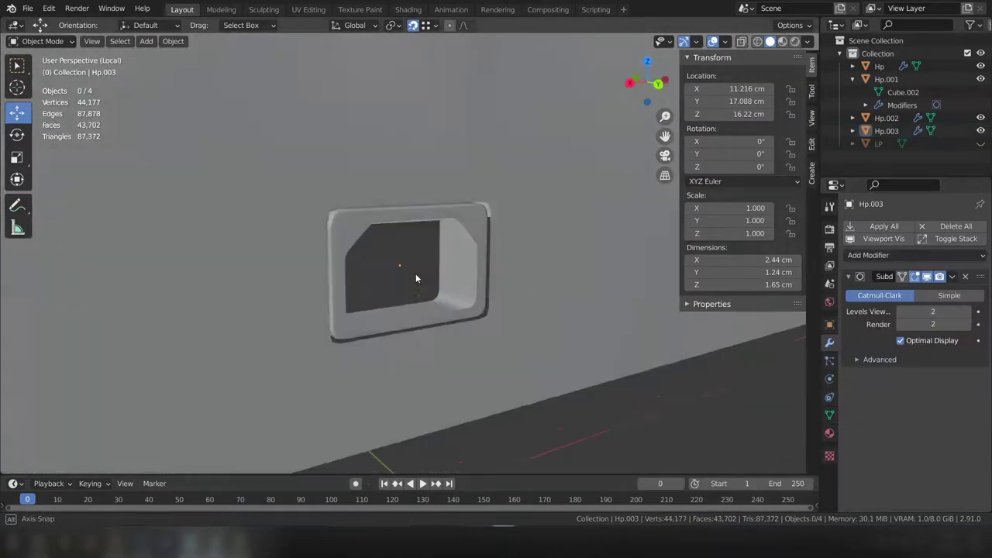
- In wireframe, extrude and shrink Hp.003's inner loop, then select the opening's rim loop
mouse_move(415, 277)
middle_mouse_down()
mouse_move(566, 303)
mouse_move(346, 253)
middle_mouse_up()
left_click(757, 42)
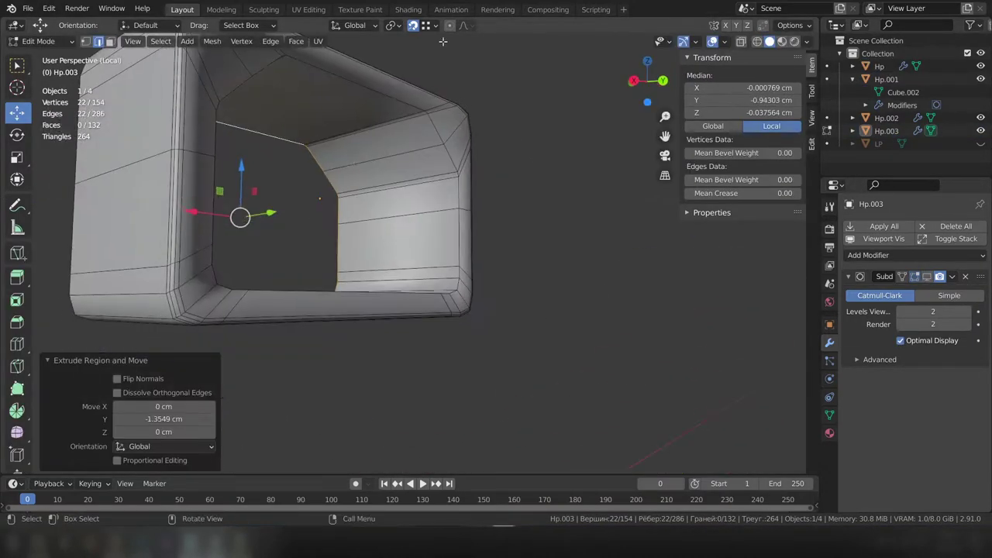
key("m")
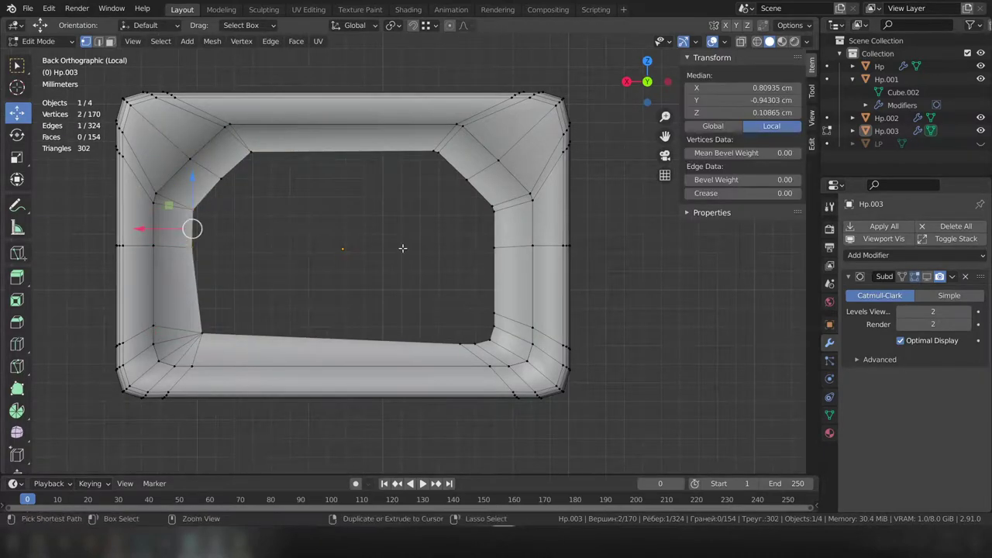
key("1")
key("e")
key("s")
left_click(226, 219)
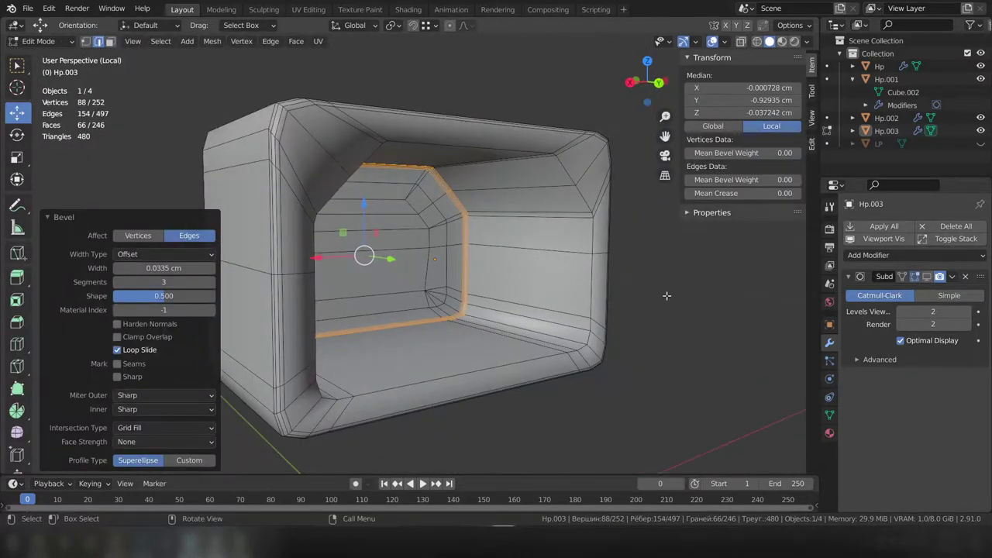
left_click(592, 279, "alt")
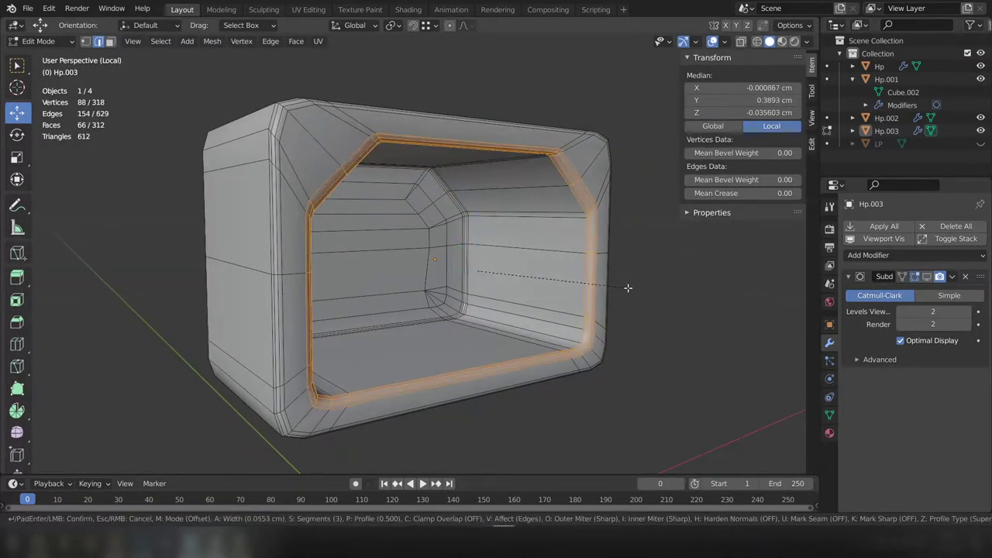
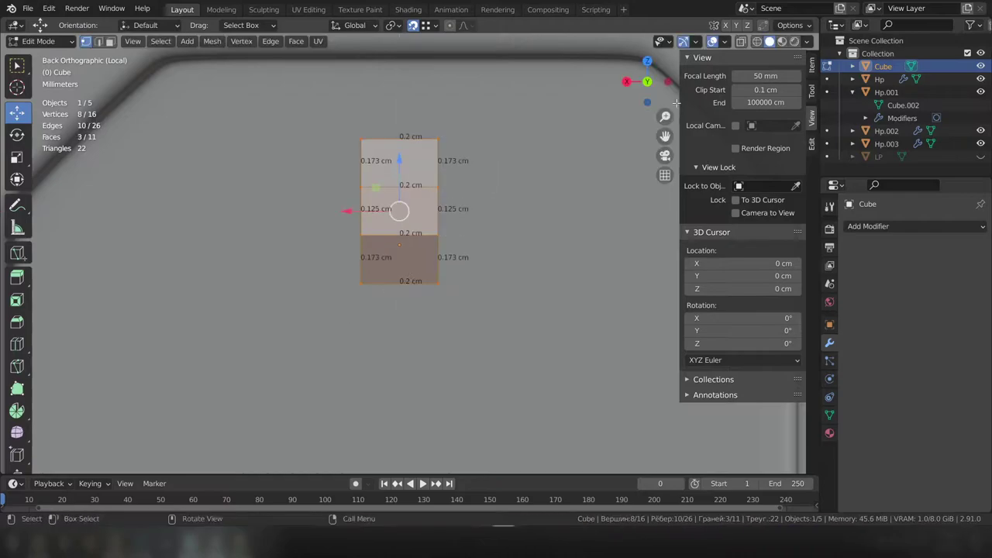
- Stretch the pin block along X and check it from the side view
key("a")
key("s")
key("x")
key("Tab")
middle_click_drag(421, 186, 408, 216)
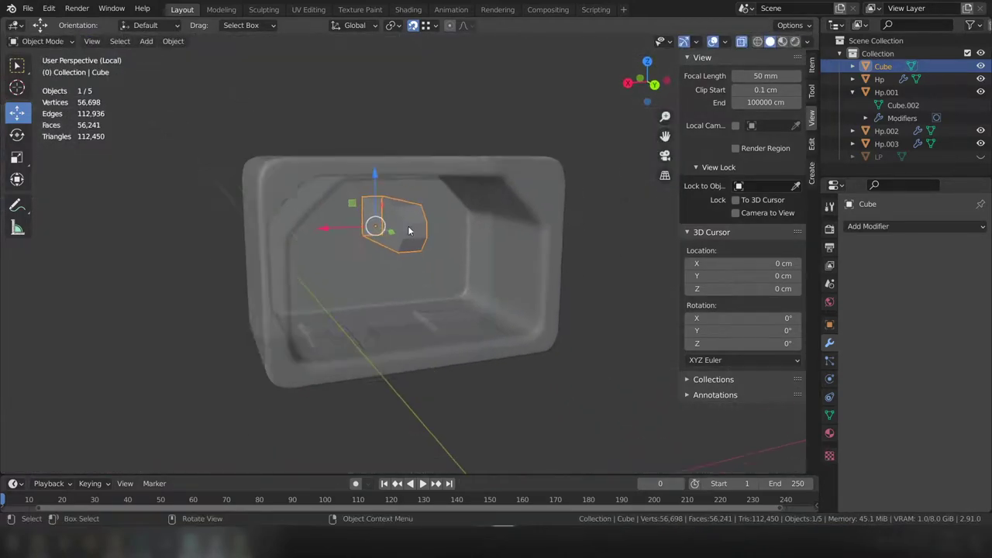
key("Tab")
key("KP_3")
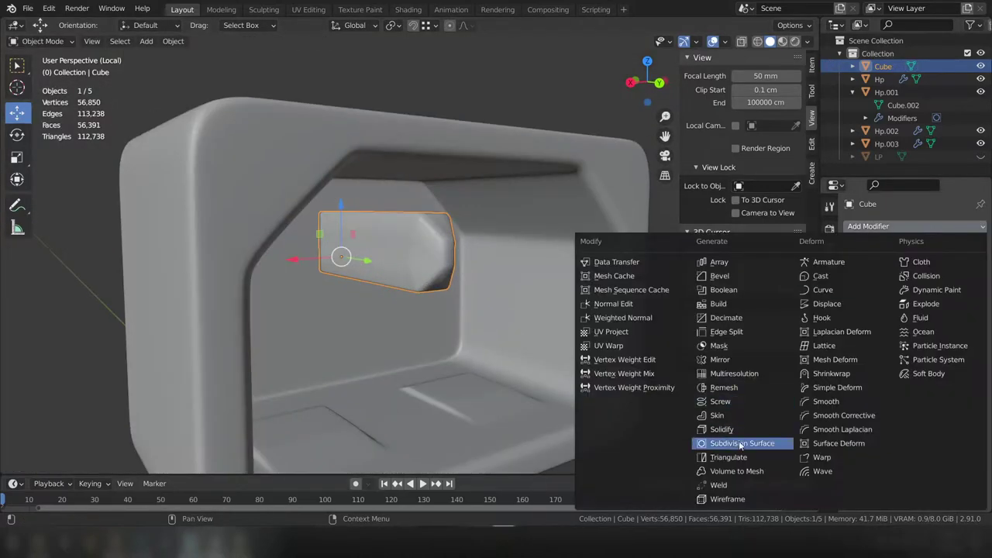
- From the back view, duplicate the pin block and move the copy along Z
scroll(449, 256, "down", 4)
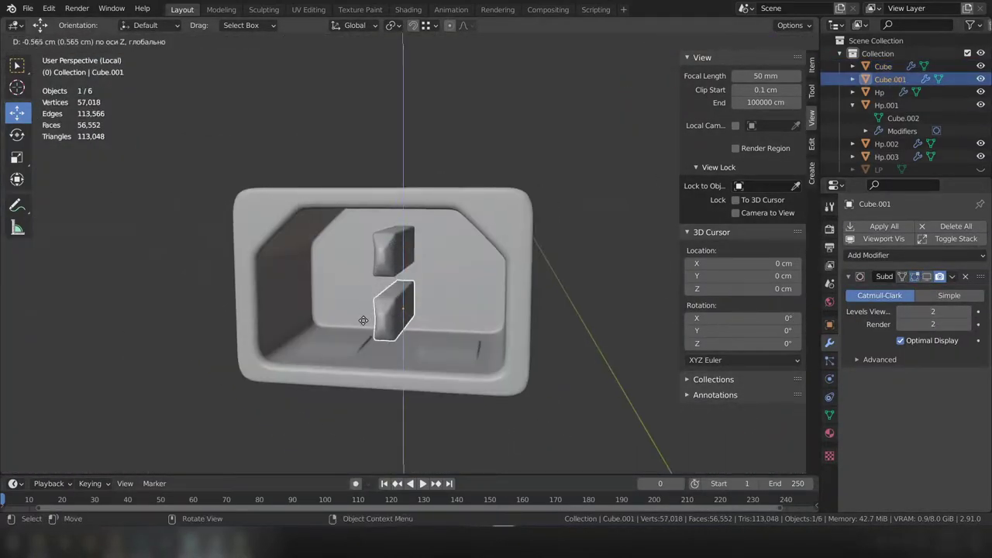
key("ctrl+KP_1")
key("g")
key("z")
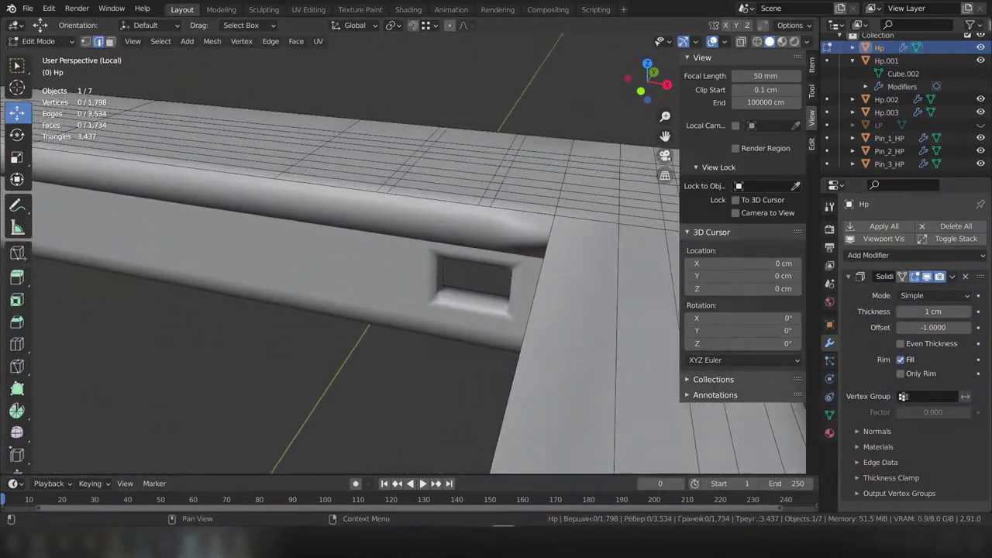
- Set the shell's Solidify thickness to 0.02 and view the mesh as wireframe
type("0.02")
key("Return")
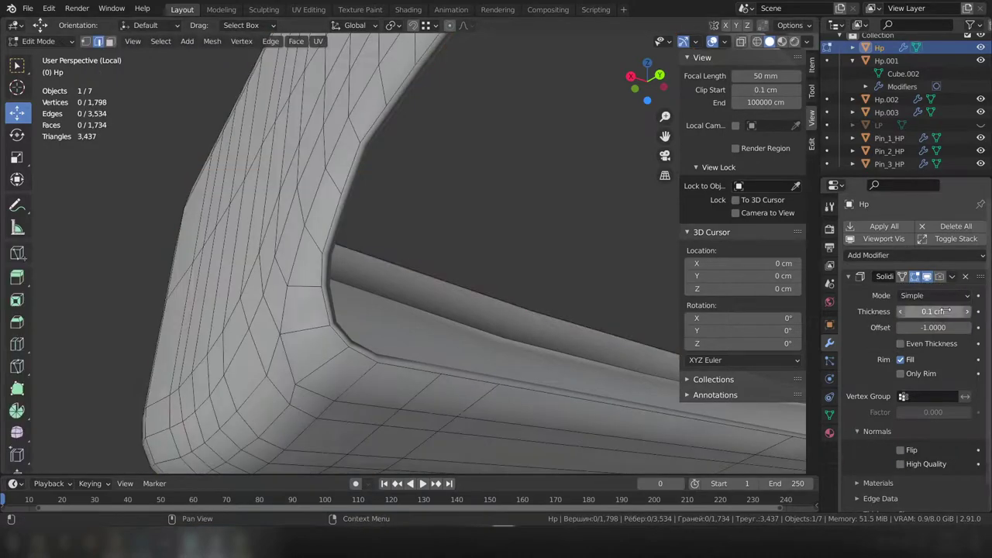
left_click(757, 43)
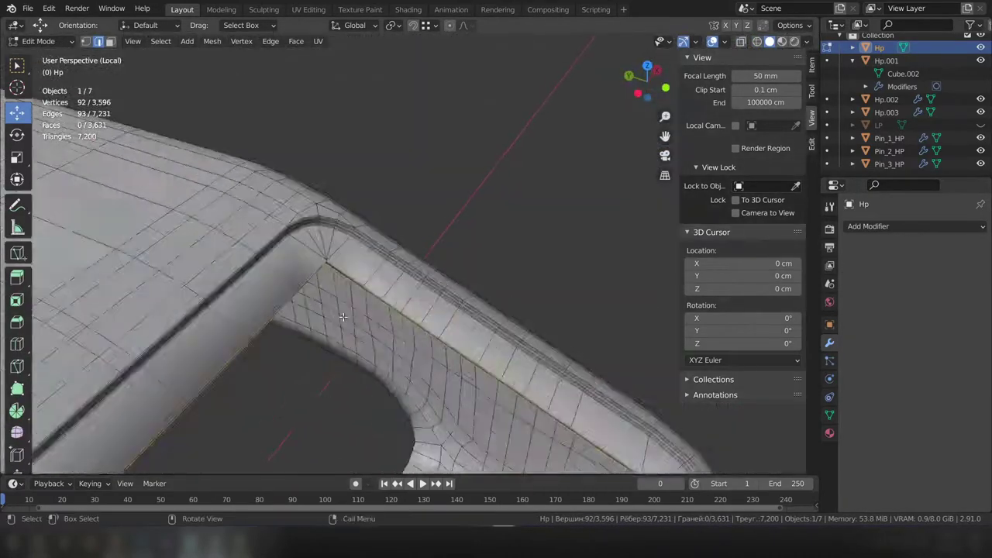
- Bevel the rim edges and add a knife cut at the frame's corner vertex
key("ctrl+b")
left_click(387, 234)
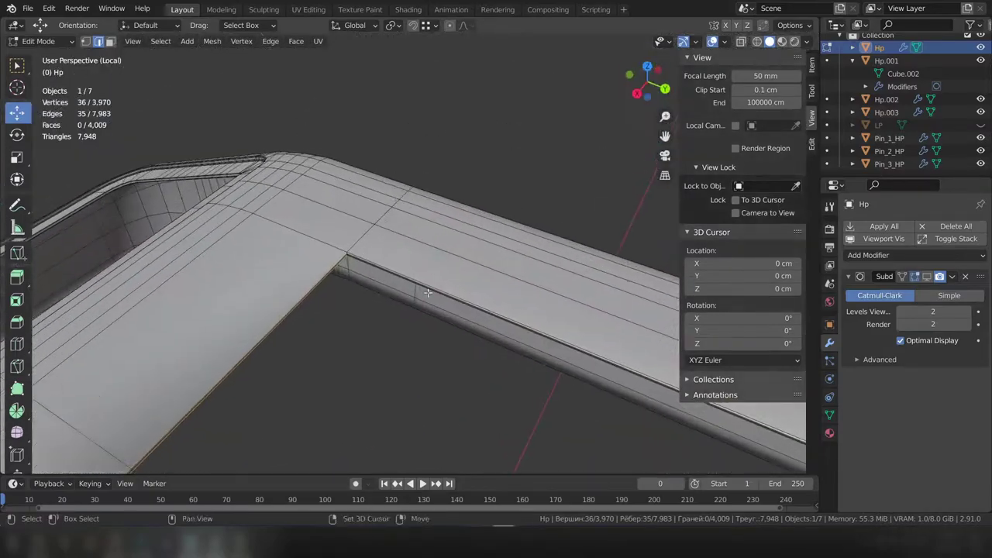
middle_click_drag(428, 292, 348, 193)
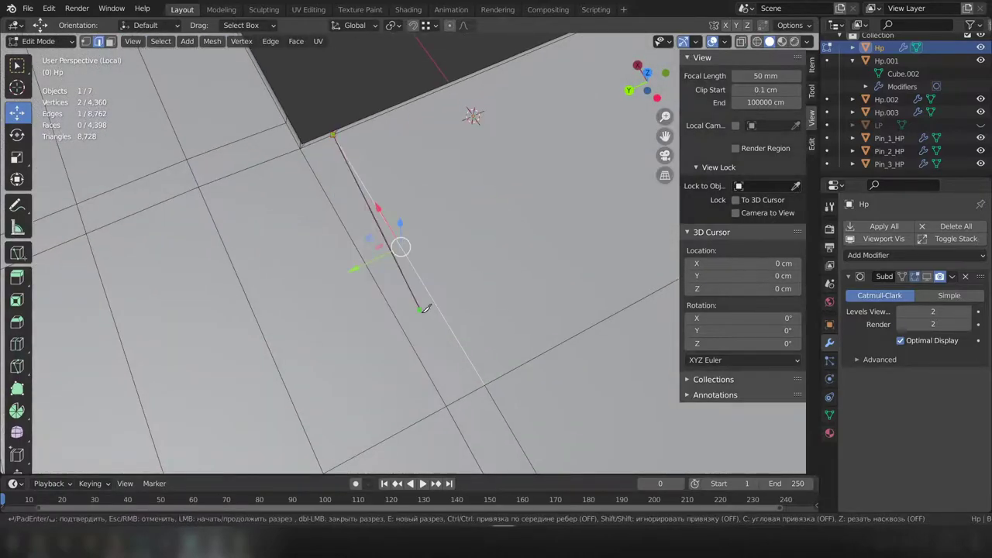
left_click(422, 309)
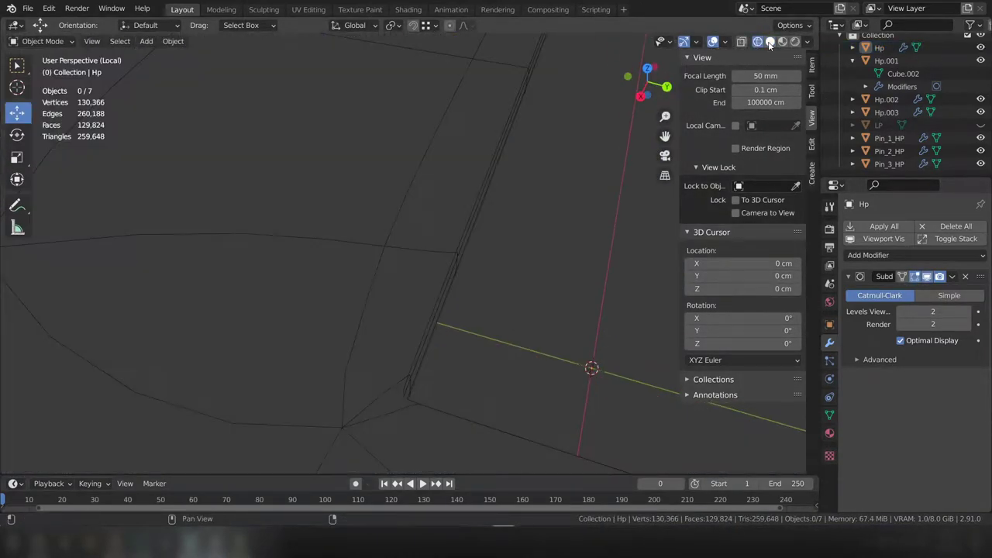
- Return to solid shading and add a loop cut on Hp.002's side in Edit Mode
left_click(769, 42)
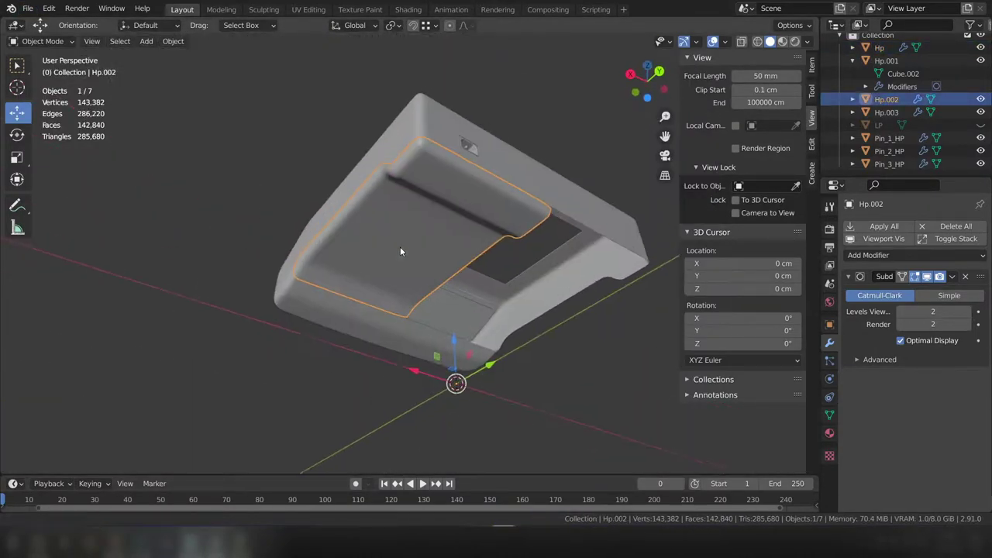
middle_click_drag(400, 251, 370, 292)
key("Tab")
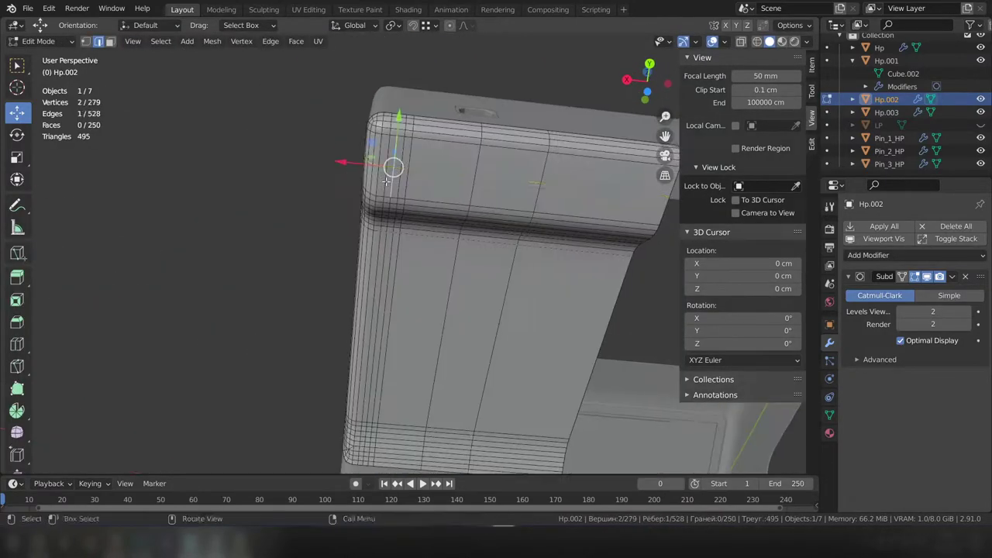
left_click(402, 189)
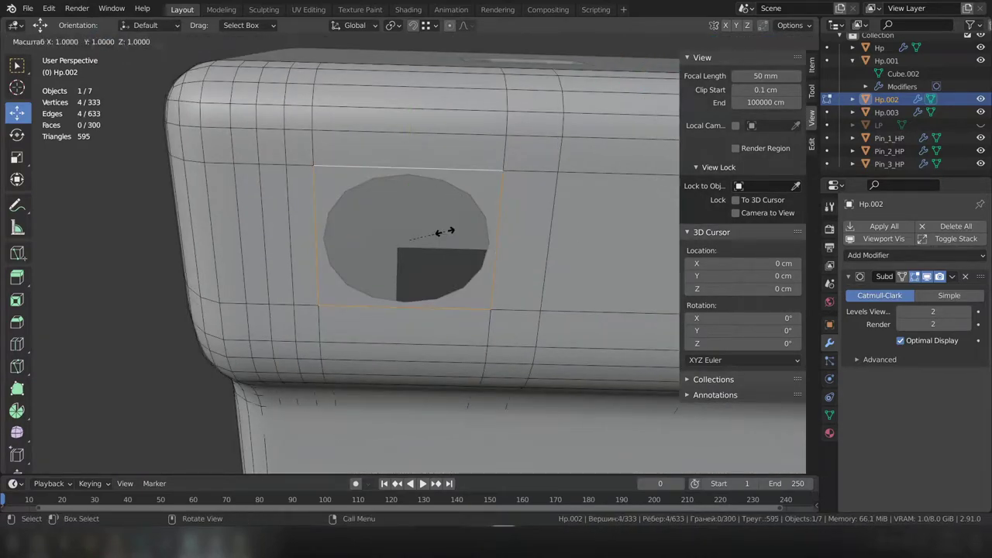
- Extrude the panel face, shrink it inward and fill the opening with a face
key("s")
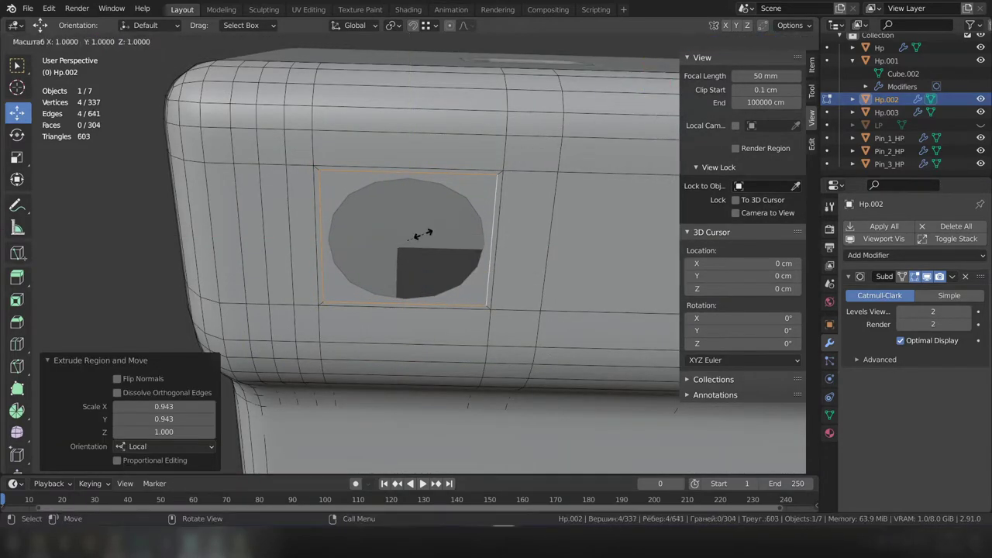
key("KP_3")
key("e")
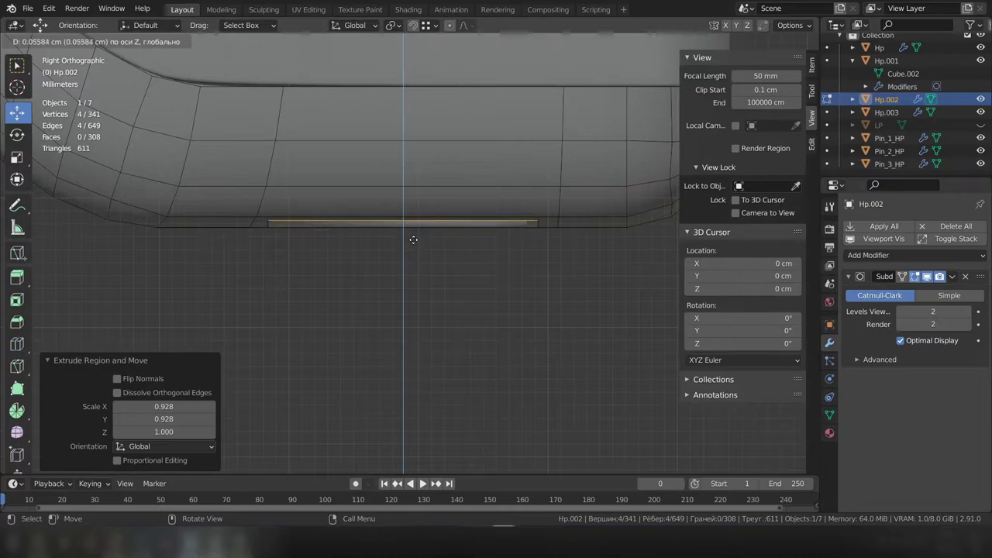
left_click(413, 239)
mouse_move(413, 240)
middle_mouse_down()
mouse_move(465, 279)
mouse_move(531, 200)
middle_mouse_up()
key("f")
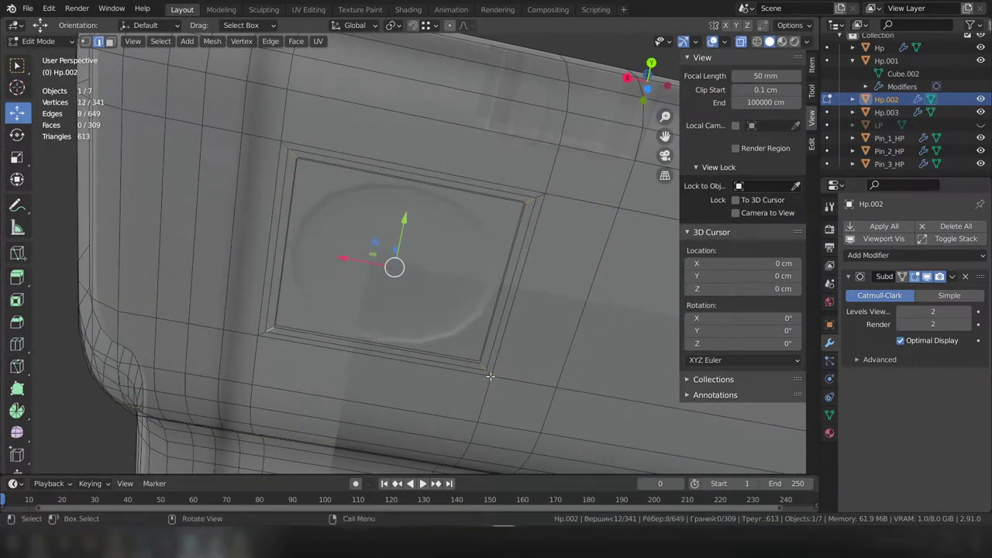
scroll(490, 377, "up", 3)
- Bevel the panel's corner edges and shift the surrounding edge ring vertically
key("ctrl+b")
left_click(496, 301)
scroll(496, 302, "down", 4)
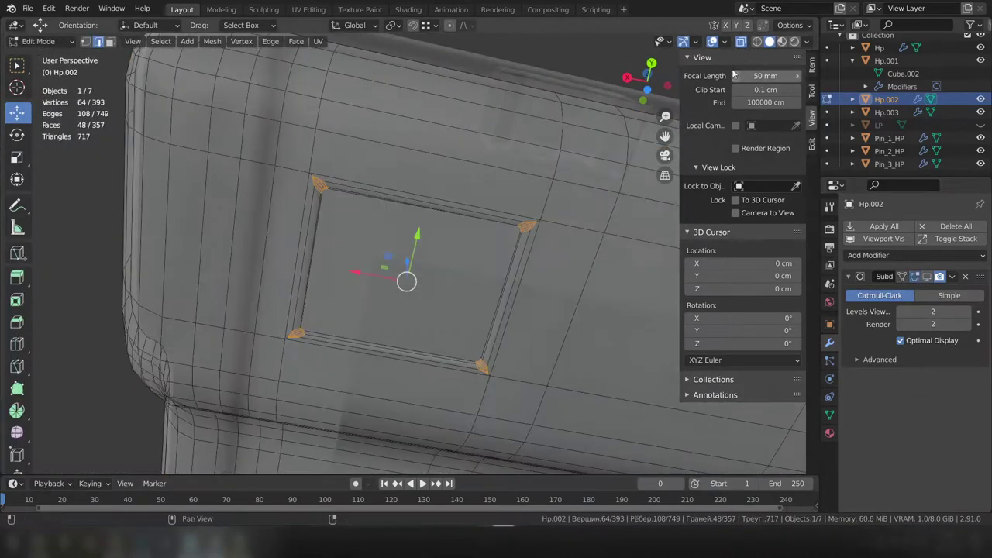
key("alt+a")
mouse_move(496, 301)
middle_mouse_down()
mouse_move(548, 359)
mouse_move(583, 269)
mouse_move(396, 301)
mouse_move(504, 332)
middle_mouse_up()
left_click(583, 268, "alt")
key("ctrl+KP_Add")
key("g")
key("z")
key("Escape")
- Merge the panel's corner vertices and select its inner face in face mode
key("m")
left_click(372, 336)
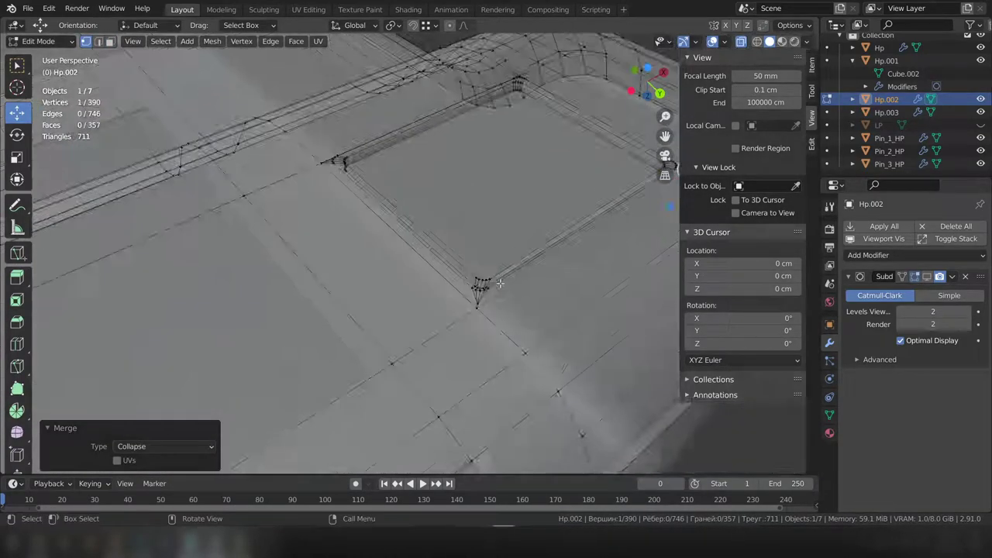
middle_click_drag(443, 299, 485, 308)
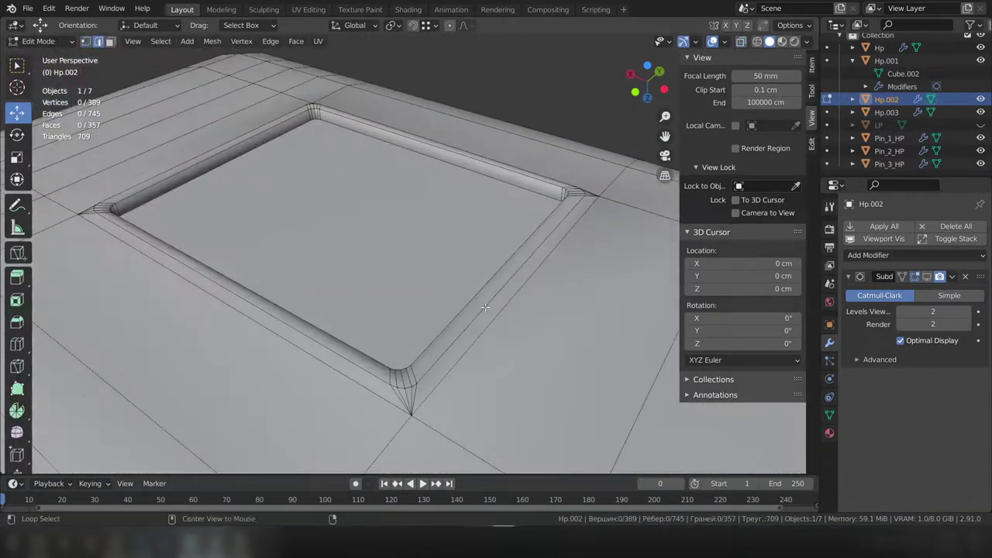
left_click(524, 266)
mouse_move(524, 266)
middle_mouse_down()
mouse_move(425, 262)
mouse_move(398, 187)
middle_mouse_up()
key("3")
left_click(397, 186)
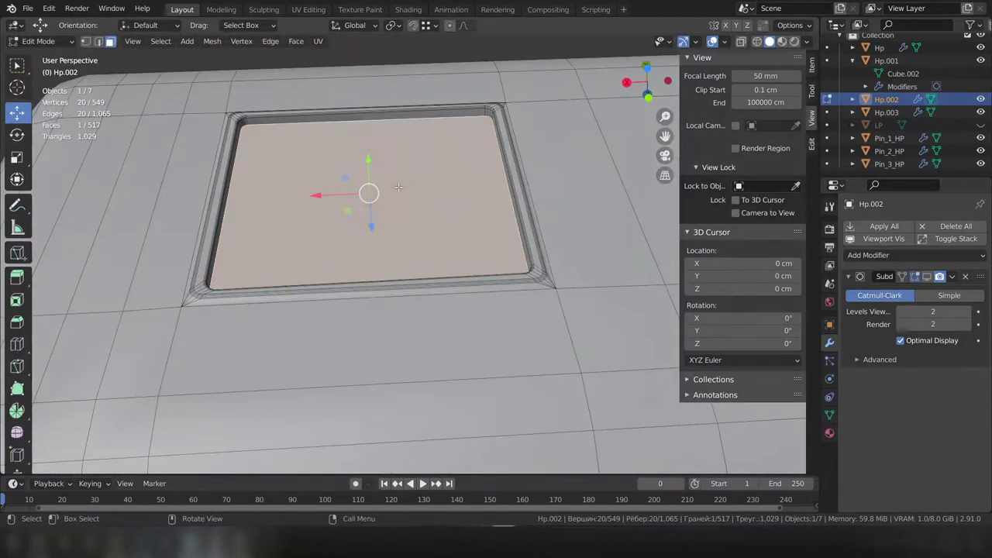
- Delete the panel's inner face to open the recess
left_click(378, 163)
key("KP_3")
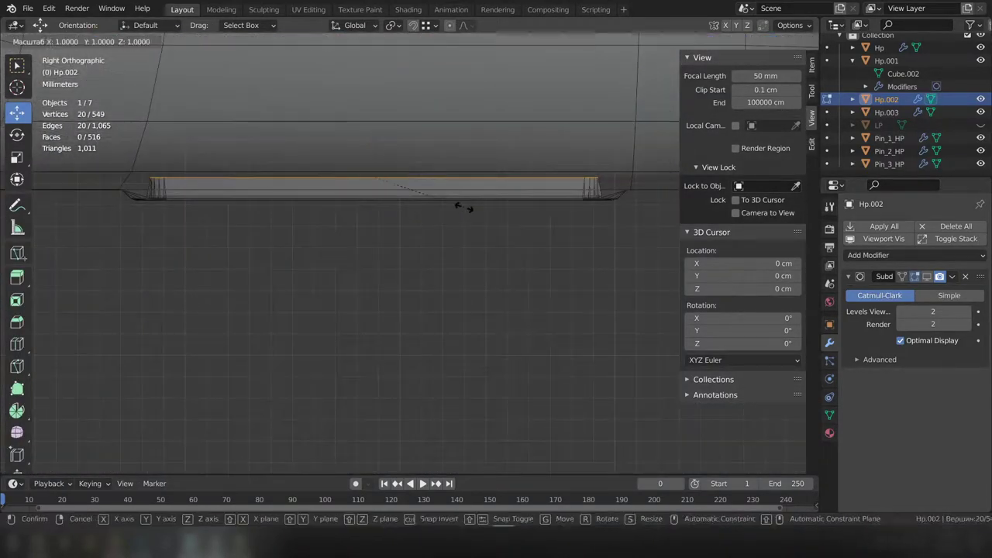
key("Escape")
middle_click_drag(463, 208, 496, 213)
scroll(496, 212, "up", 2)
key("x")
left_click(496, 213)
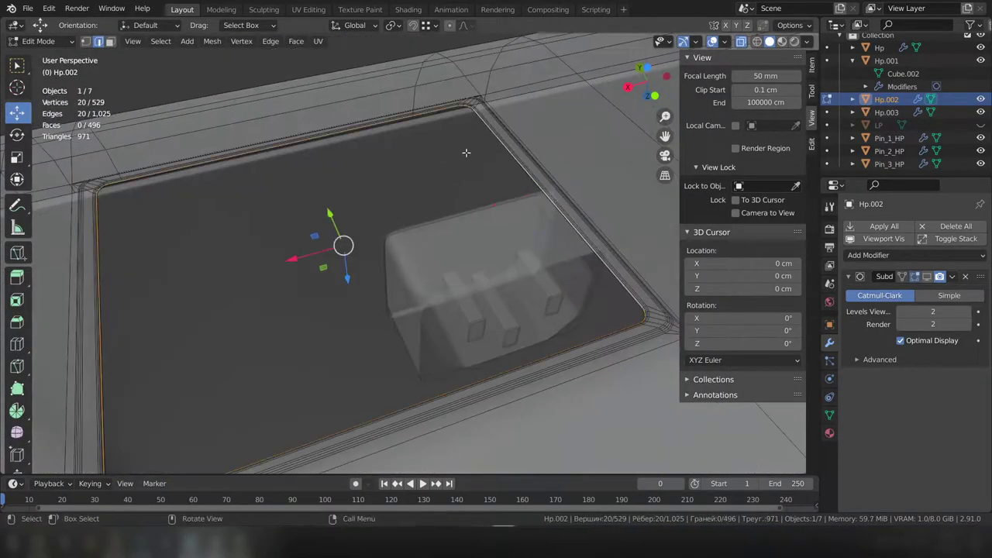
- Re-extrude and resize the recess rim, checking it edge-on and from below
key("KP_3")
left_click(410, 222)
mouse_move(410, 221)
middle_mouse_down()
mouse_move(491, 212)
mouse_move(454, 243)
middle_mouse_up()
left_click(471, 228)
key("ctrl+KP_7")
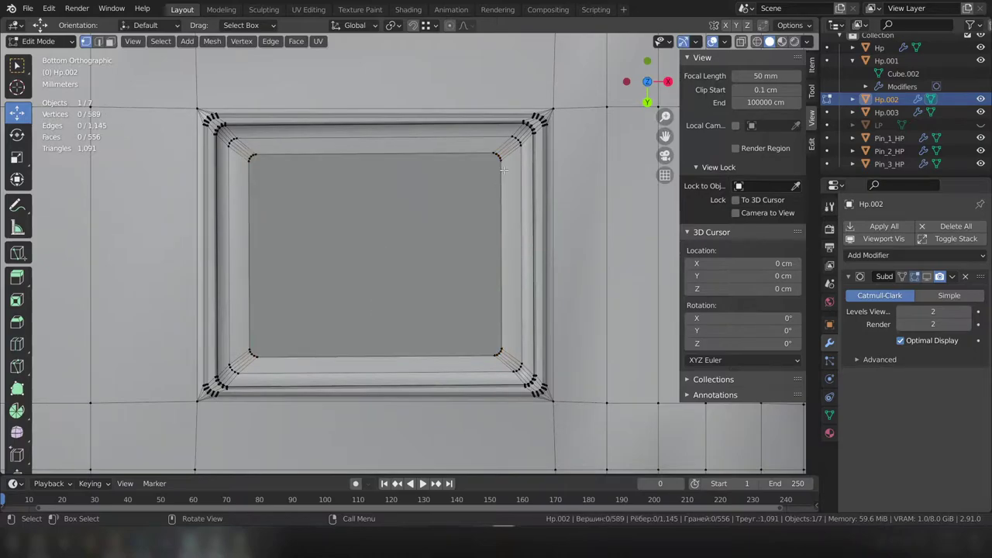
- Merge the recess corner vertices and dissolve the extra vertices
key("g")
left_click(261, 334)
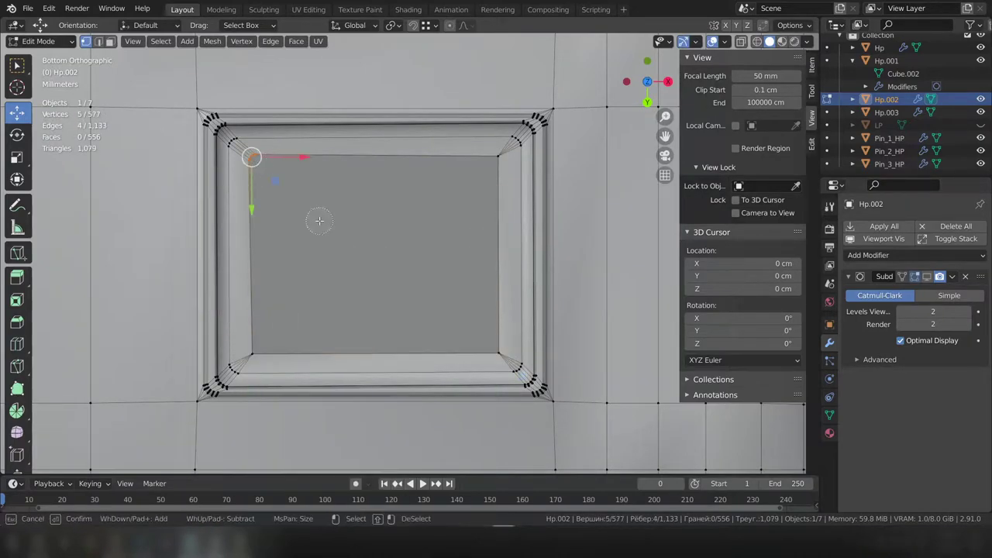
scroll(392, 174, "down", 3)
key("x")
left_click(472, 385)
key("Tab")
mouse_move(472, 385)
middle_mouse_down()
mouse_move(436, 328)
mouse_move(594, 319)
middle_mouse_up()
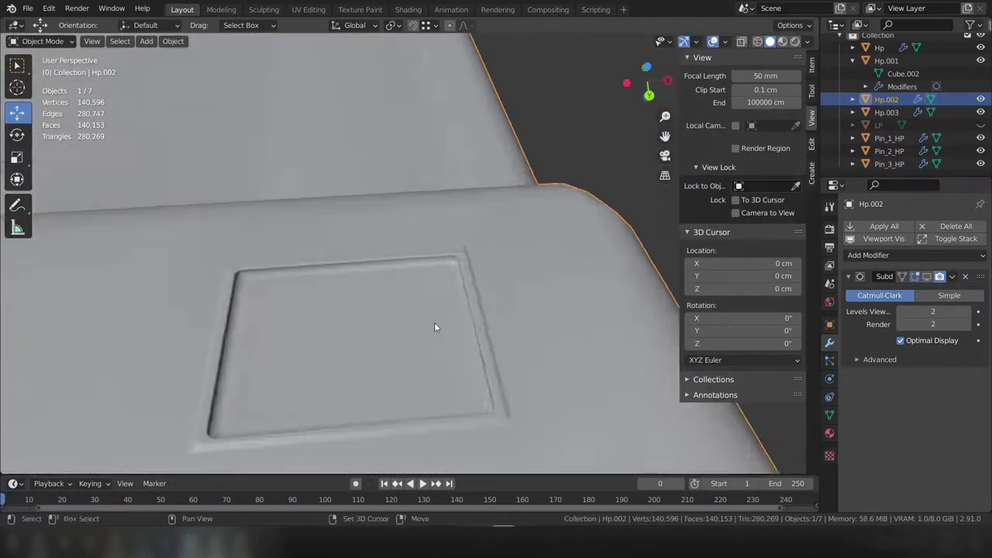
scroll(450, 206, "up", 4)
- Bevel the recess rim loop and scale it along Y
key("ctrl+b")
left_click(451, 206)
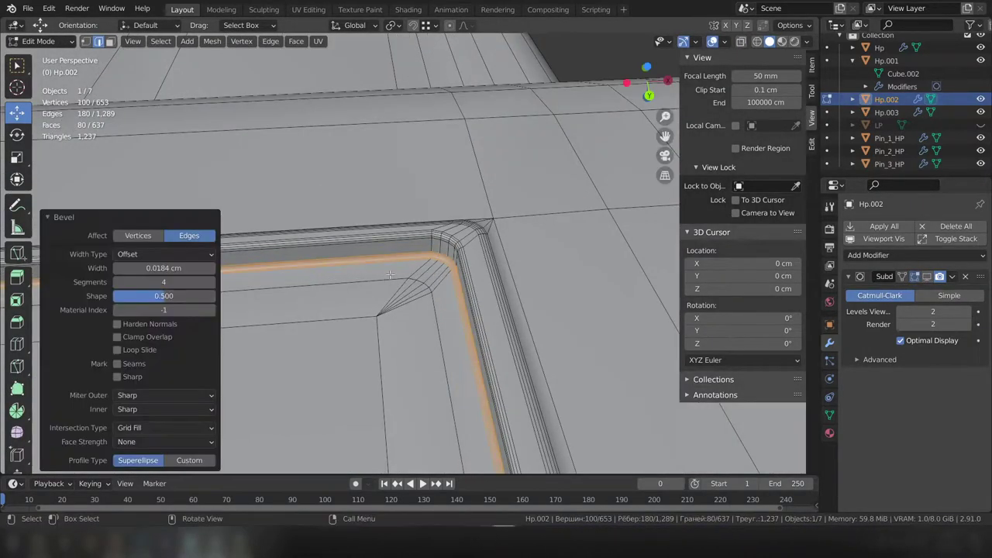
scroll(450, 206, "down", 4)
left_click(309, 184, "alt")
middle_click_drag(309, 184, 271, 281)
key("s")
key("y")
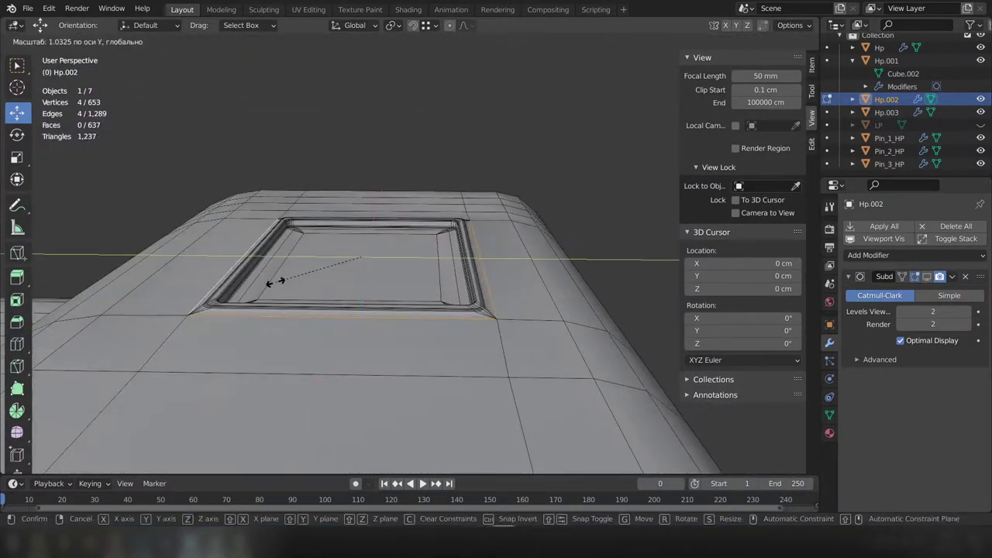
left_click(272, 281)
- Finish the corner bevel and edge slide, undoing the last change
scroll(478, 249, "up", 5)
key("Escape")
scroll(503, 206, "down", 5)
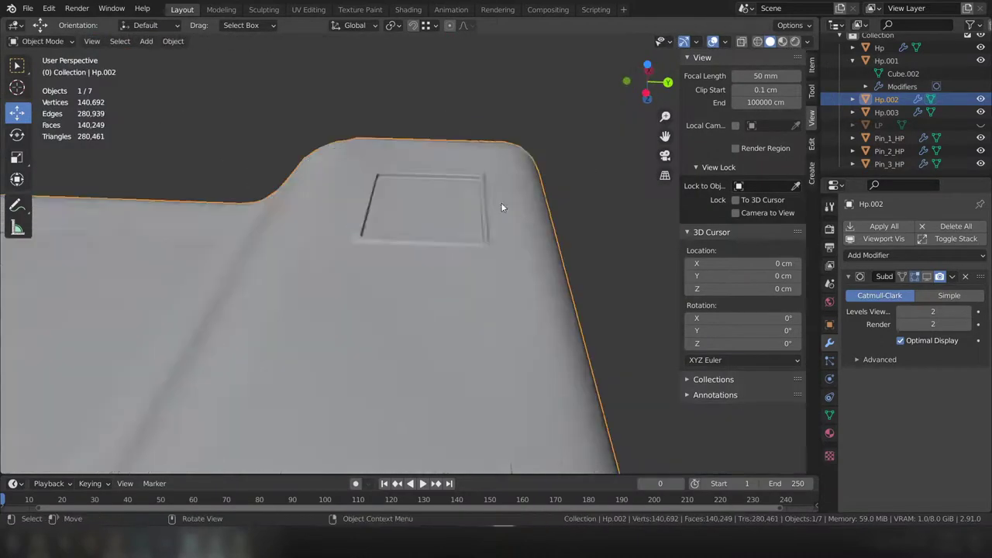
scroll(418, 301, "up", 3)
key("Escape")
key("ctrl+z")
scroll(478, 260, "up", 3)
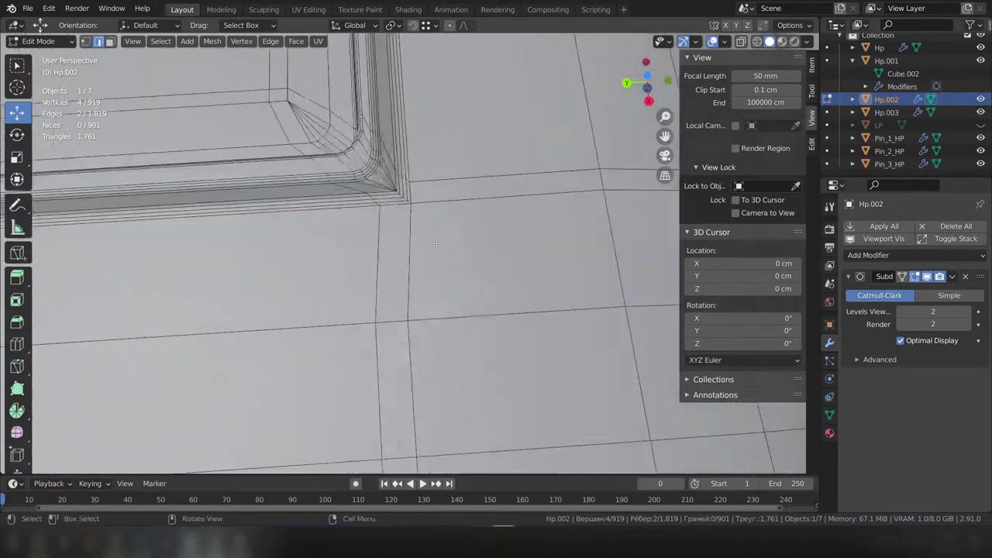
- Use Separate > Selection on the recess faces to create Hp.004
right_click(400, 232)
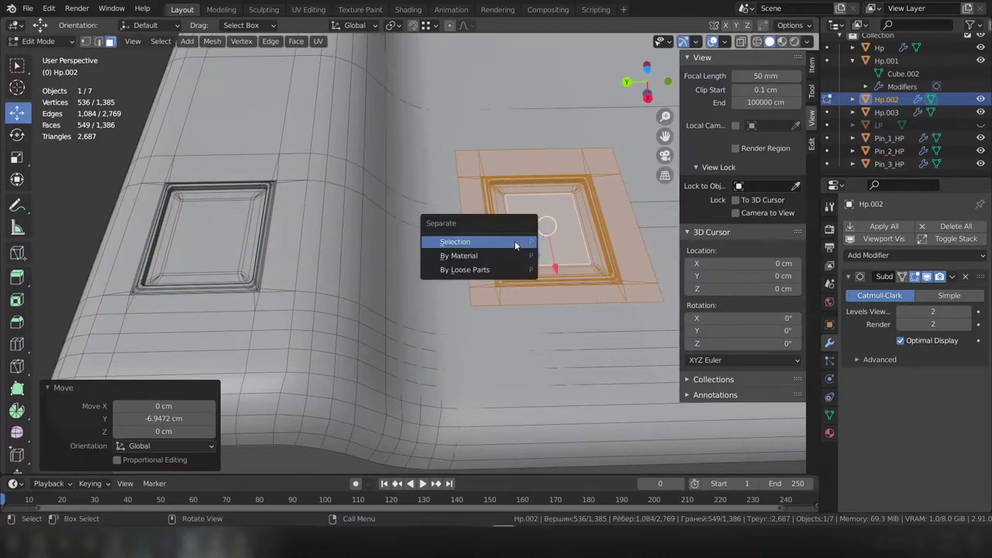
left_click(515, 241)
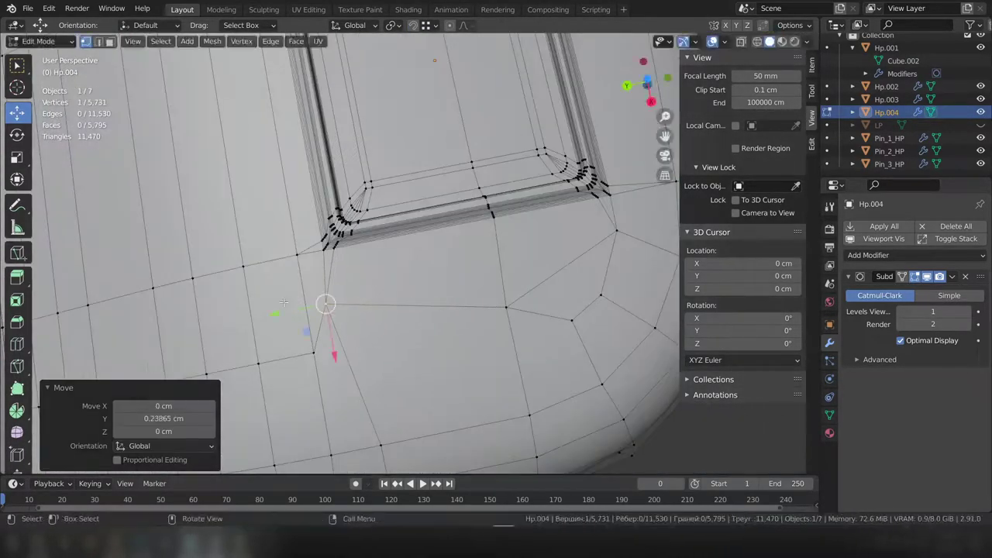
- Move the selected vertex along X and orbit to Hp.005's inset square recess
key("g")
key("x")
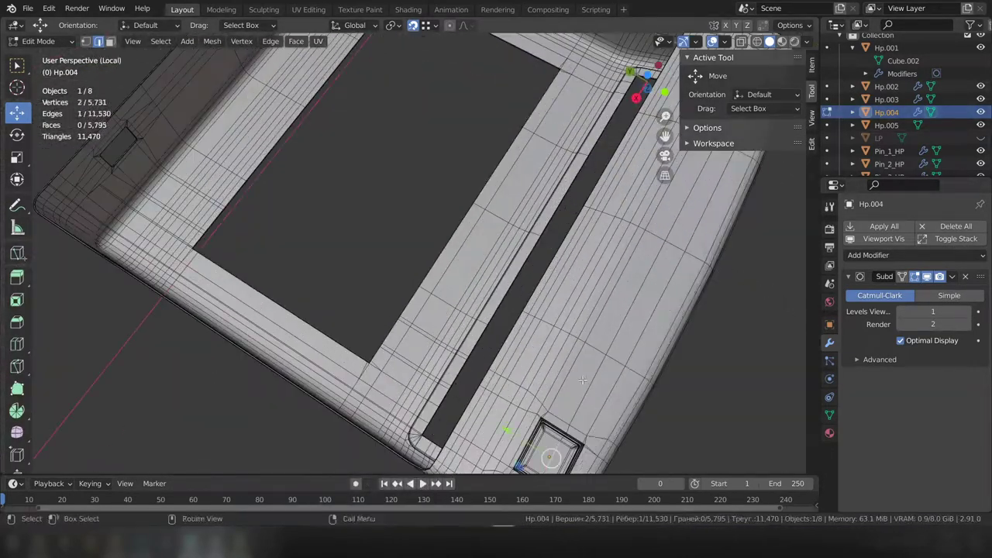
middle_click_drag(583, 379, 476, 317)
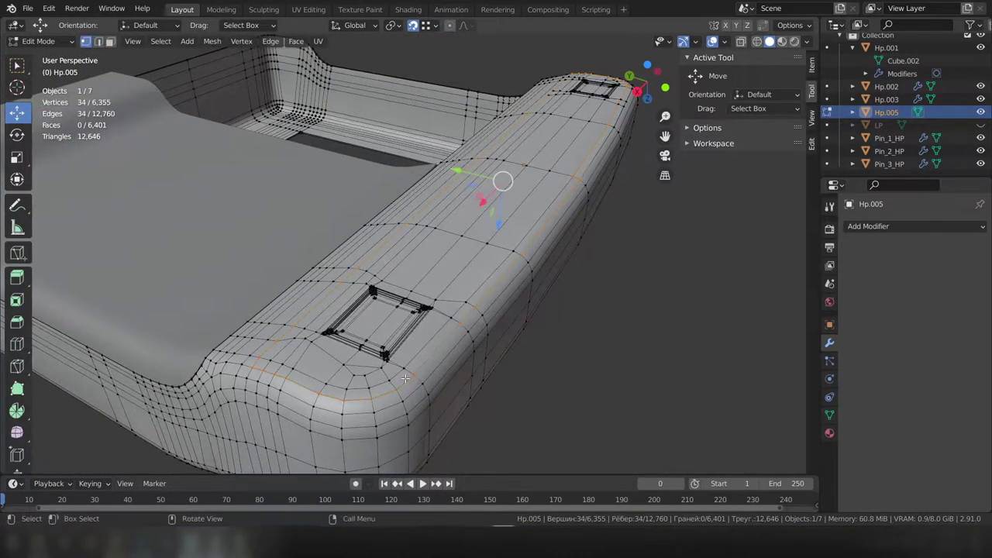
- Delete stray edges and faces at the shell's rounded corner, keeping the vertices
middle_click_drag(405, 378, 617, 390)
scroll(417, 272, "up", 5)
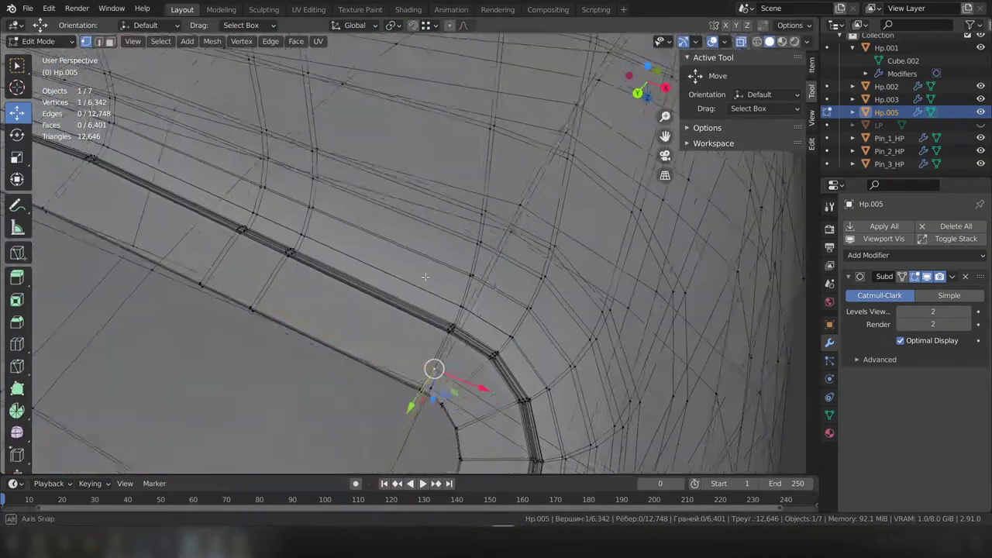
middle_click_drag(426, 277, 412, 341)
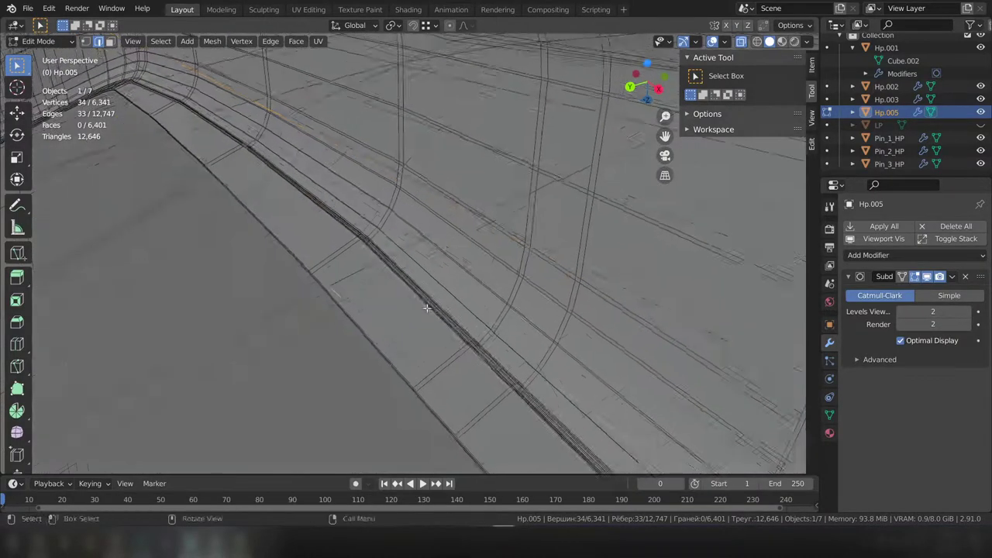
middle_click_drag(387, 273, 373, 276)
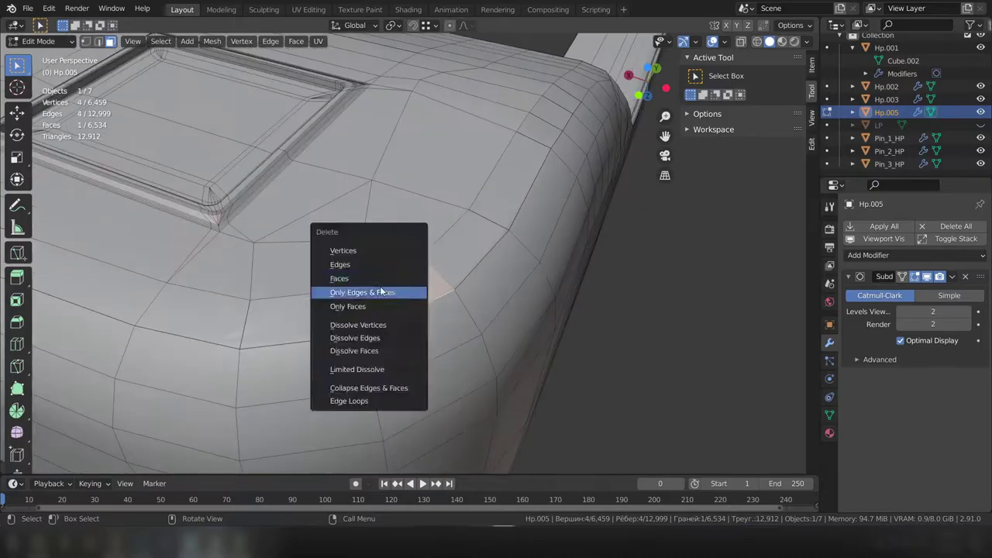
left_click(381, 292)
left_click(519, 153)
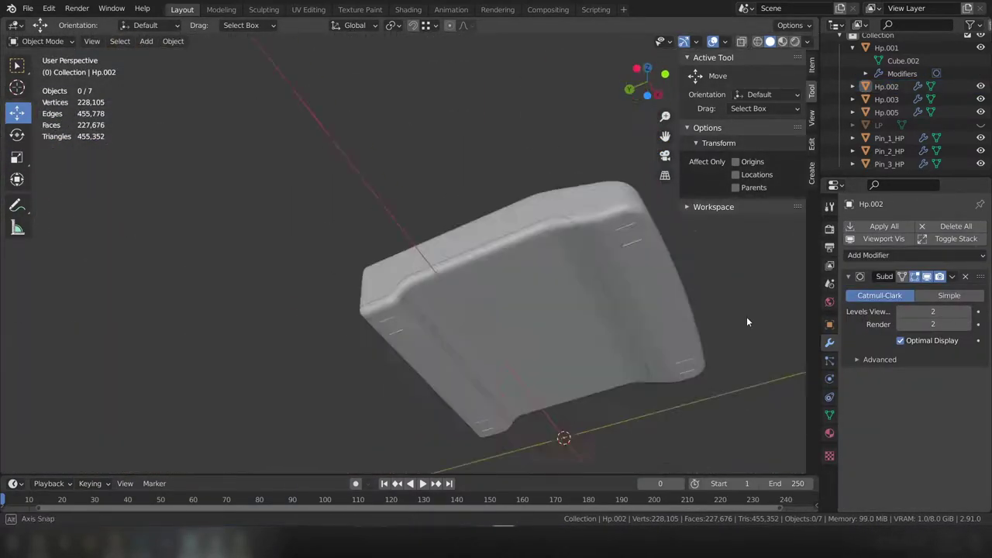
mouse_move(344, 239)
middle_mouse_down()
mouse_move(559, 289)
mouse_move(584, 387)
mouse_move(406, 234)
mouse_move(631, 448)
mouse_move(454, 181)
middle_mouse_up()
left_click(386, 301)
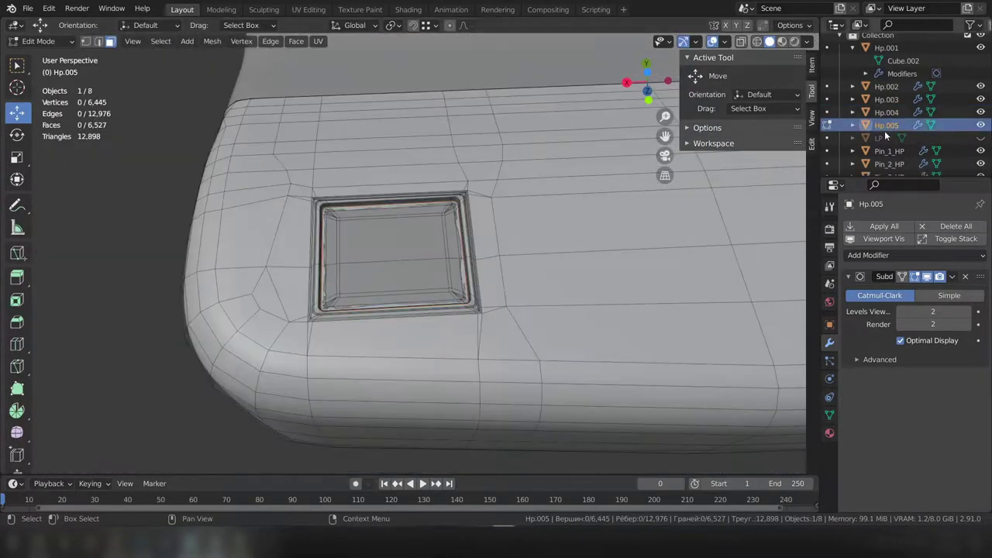
left_click(886, 112)
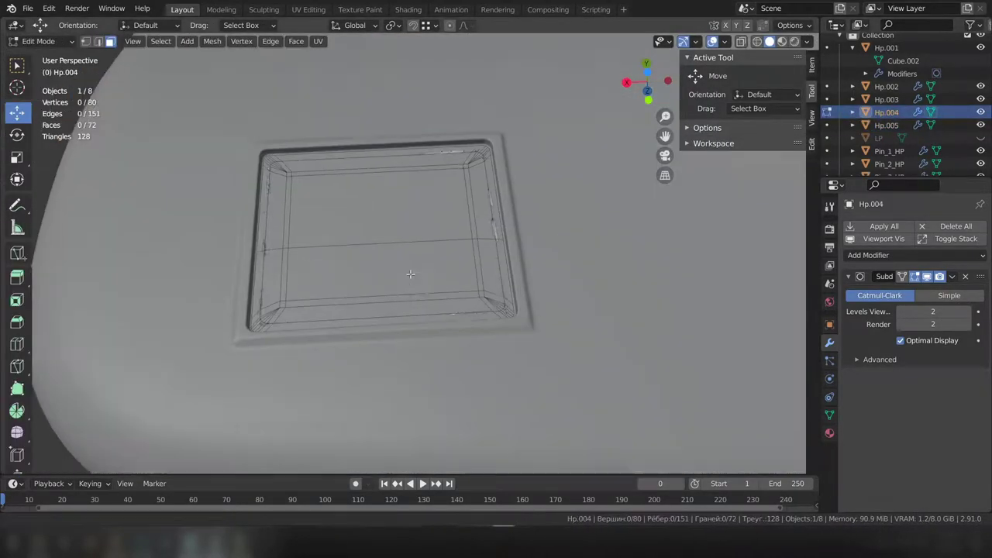
key("2")
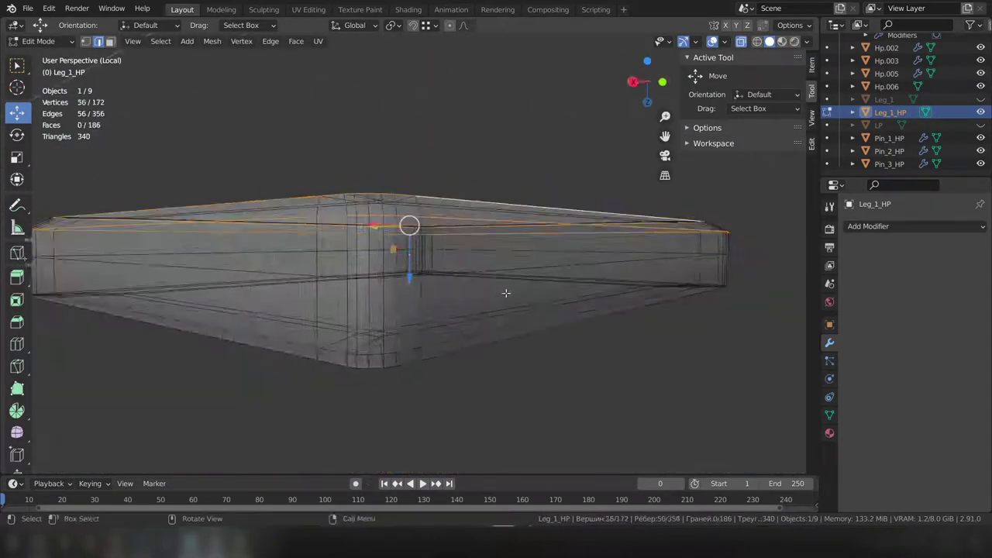
- Confirm the bevel on Leg_1_HP's pad edges
scroll(515, 294, "up", 3)
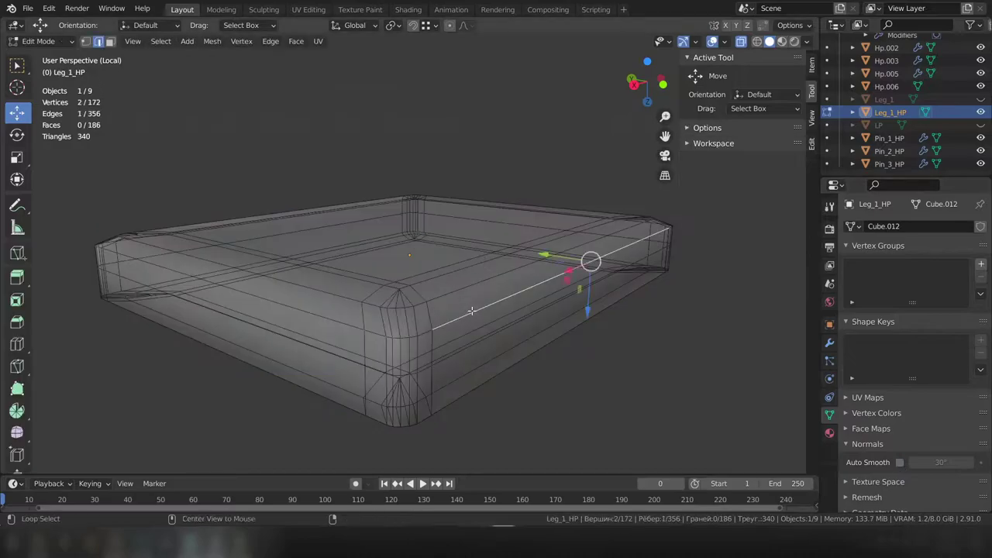
left_click(531, 326)
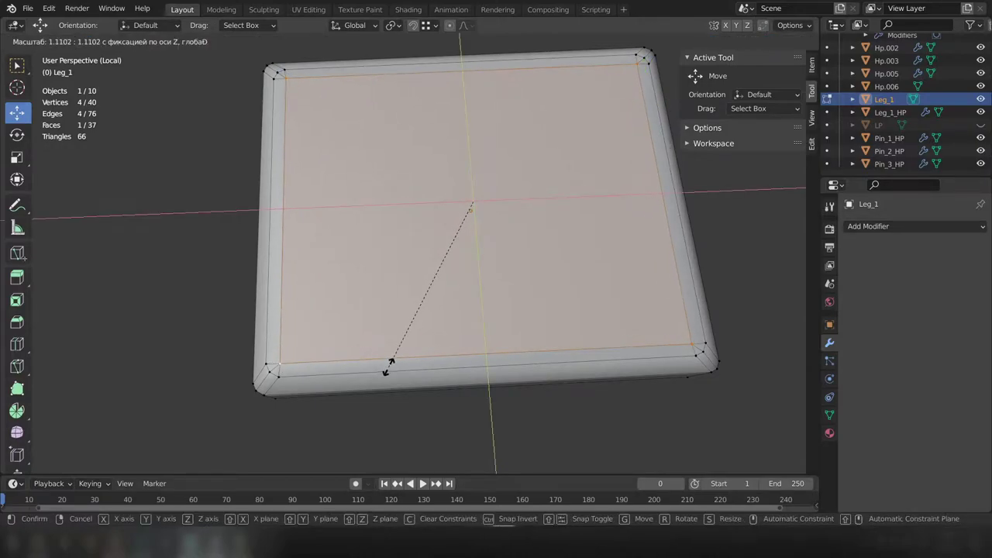
- Delete Leg_1's inner face and shrinkwrap it onto Leg_1_HP's outside surface
key("x")
left_click(457, 317)
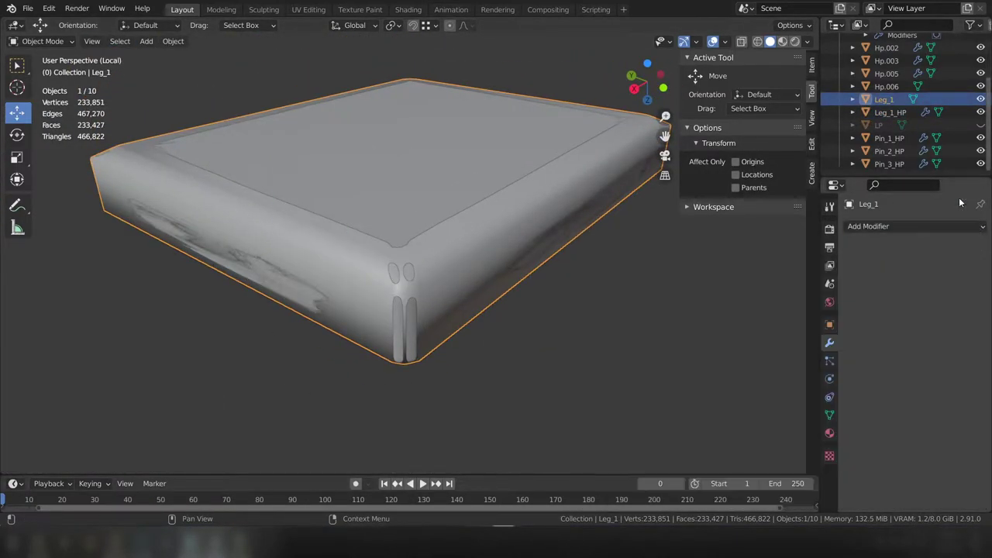
left_click(914, 225)
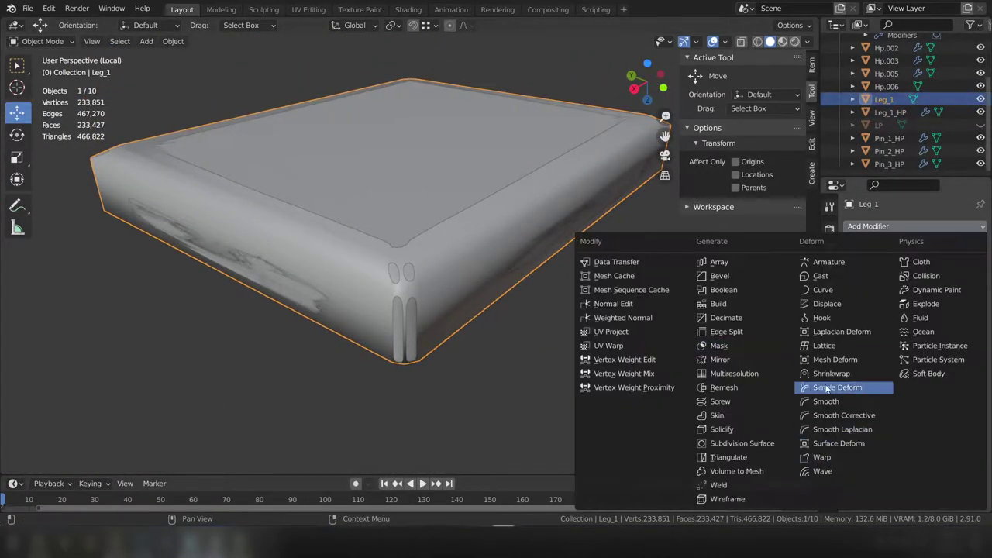
left_click(845, 387)
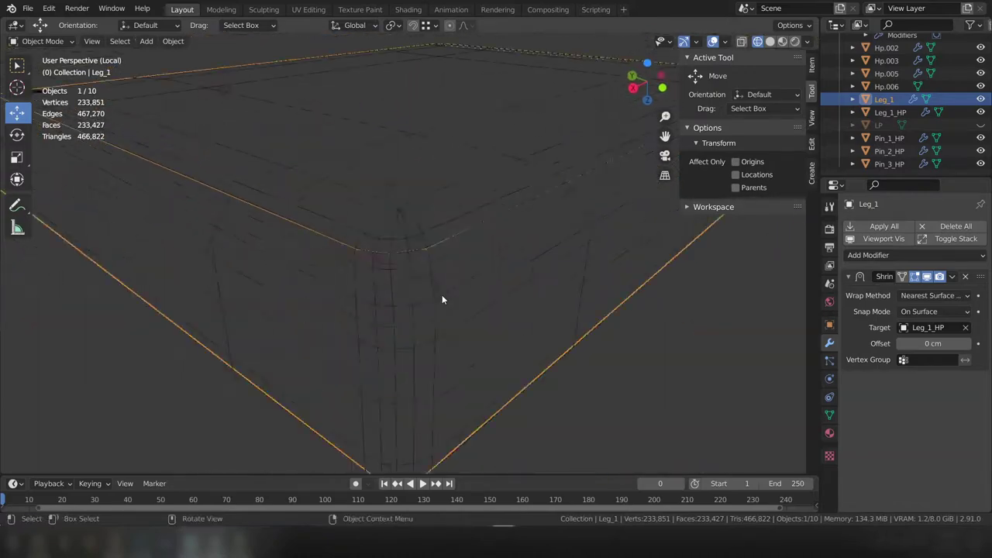
left_click(911, 368)
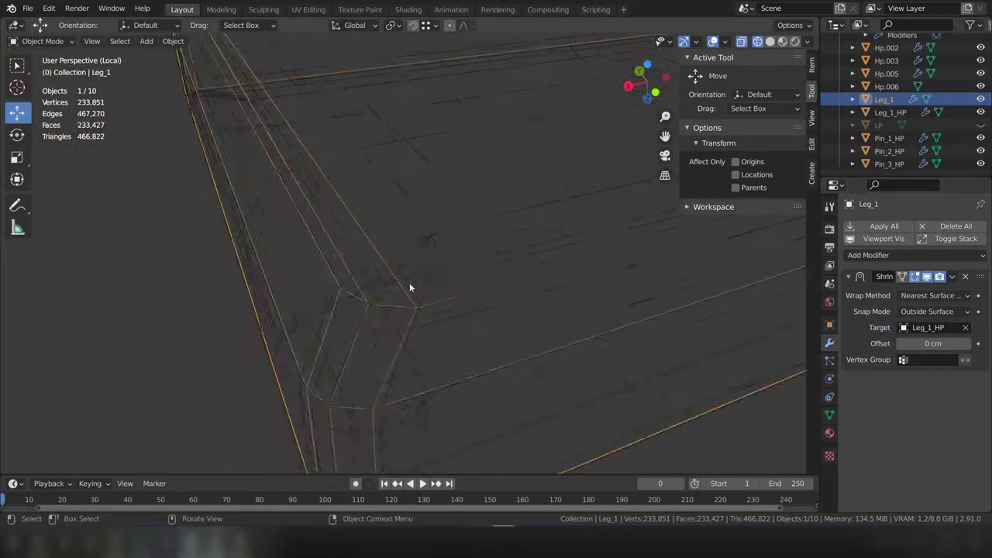
- Set the Shrinkwrap wrap method to Nearest Surface Point
key("Tab")
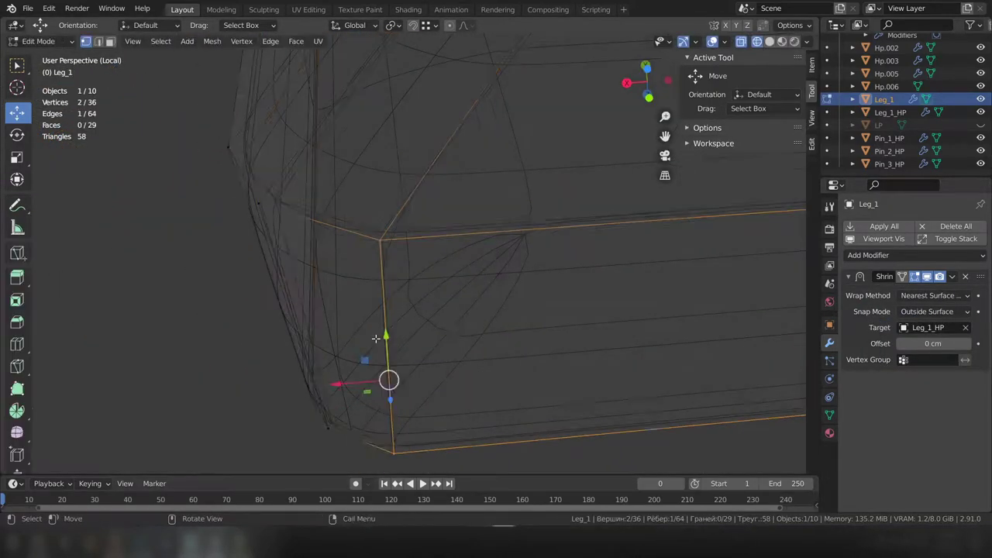
key("Tab")
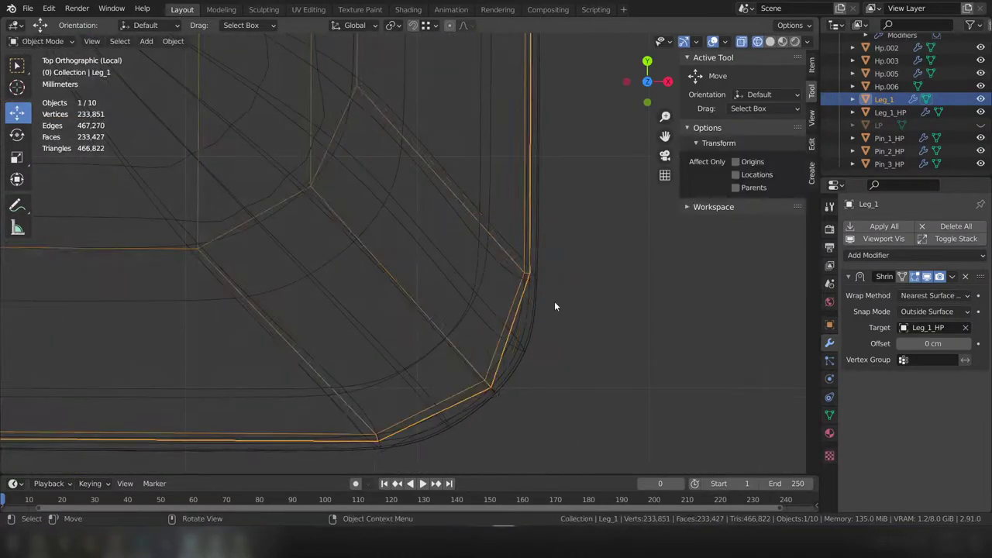
left_click(928, 296)
left_click(903, 251)
- Move Leg_1's first corner vertices to follow the high-poly outline
key("Tab")
key("g")
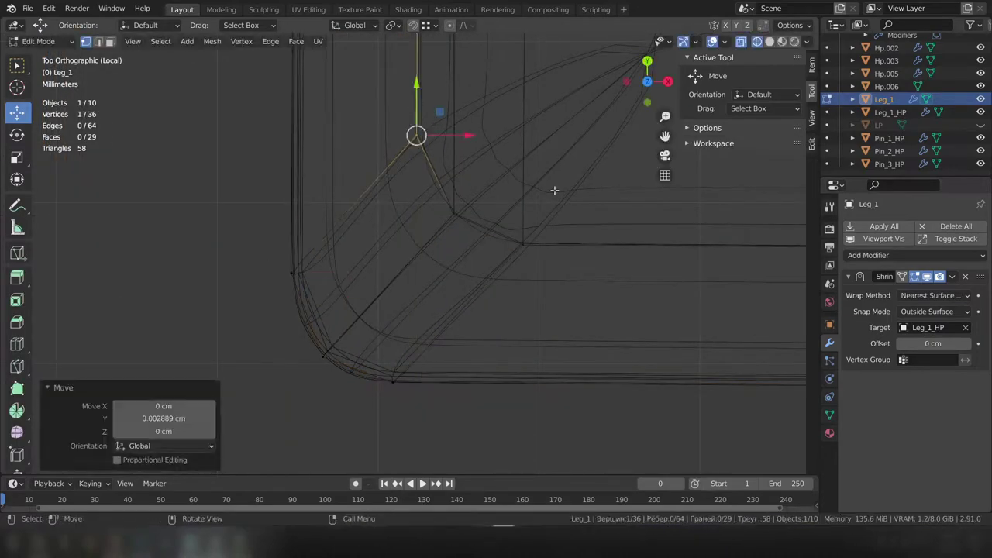
middle_click_drag(391, 352, 384, 465, "shift")
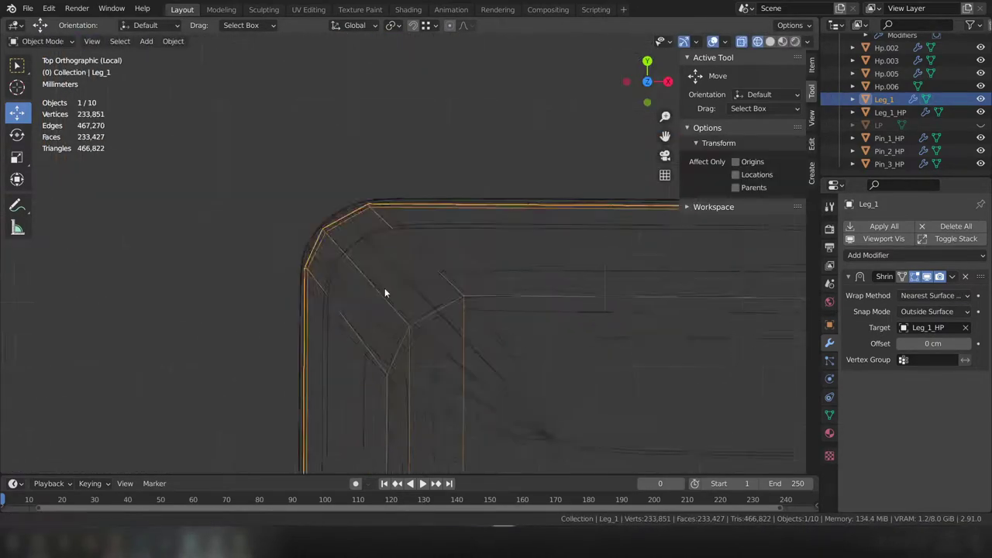
left_click(408, 331)
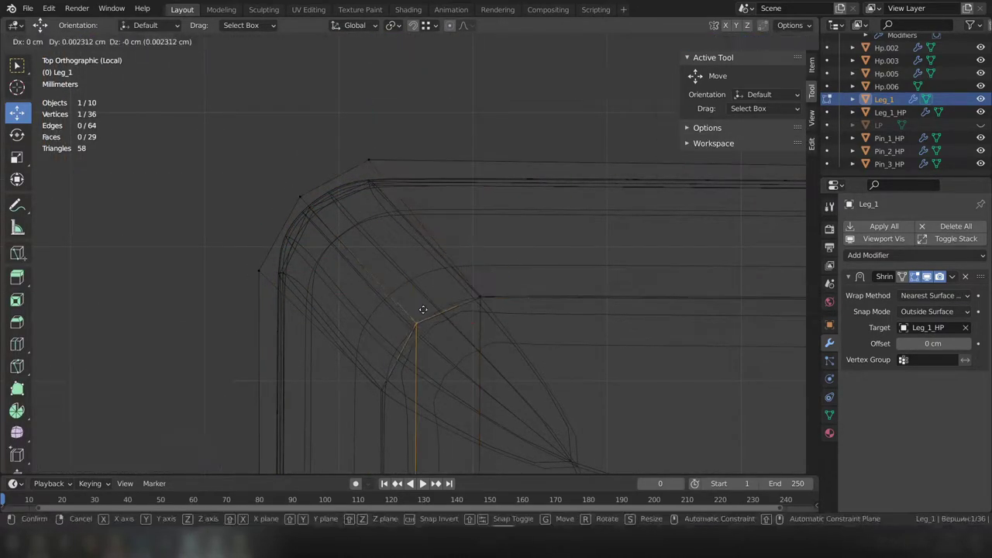
left_click(422, 309)
key("Tab")
middle_click_drag(423, 309, 412, 256)
key("Tab")
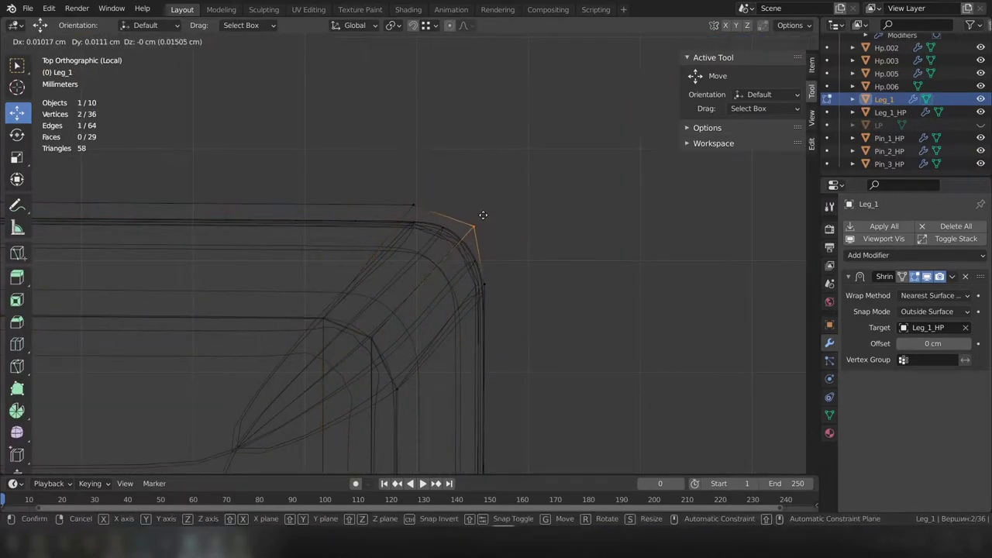
- Pull the remaining corner vertices onto Leg_1_HP's edge
middle_click_drag(411, 347, 306, 325, "shift")
left_click(503, 300)
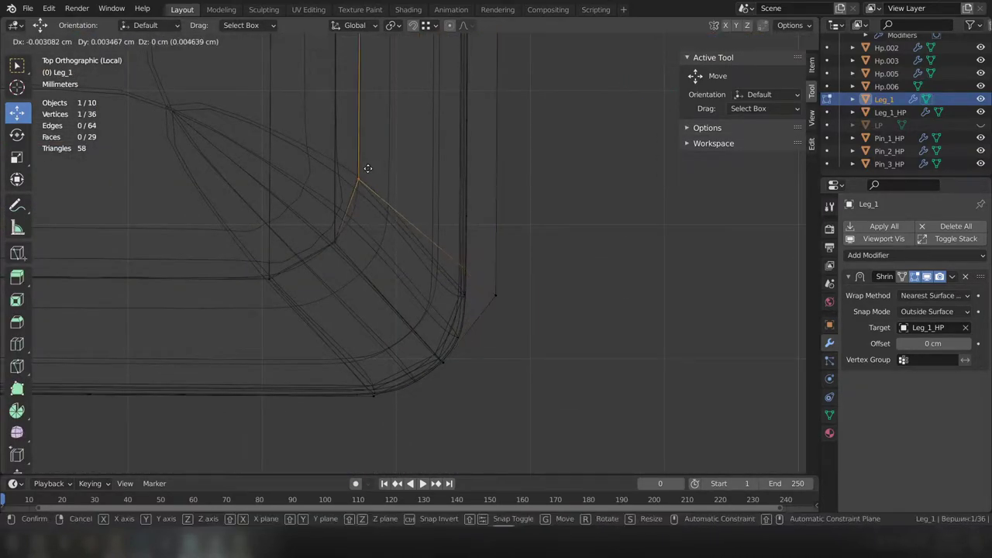
mouse_move(375, 418)
middle_mouse_down("shift")
mouse_move(542, 402)
mouse_move(316, 370)
middle_mouse_up("shift")
key("Tab")
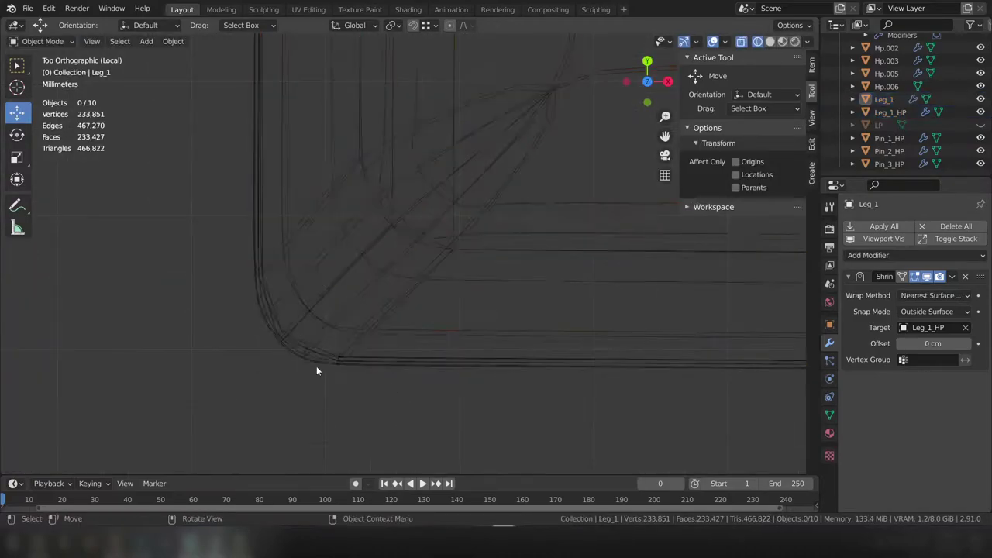
left_click(394, 215)
key("Tab")
scroll(390, 306, "down", 5)
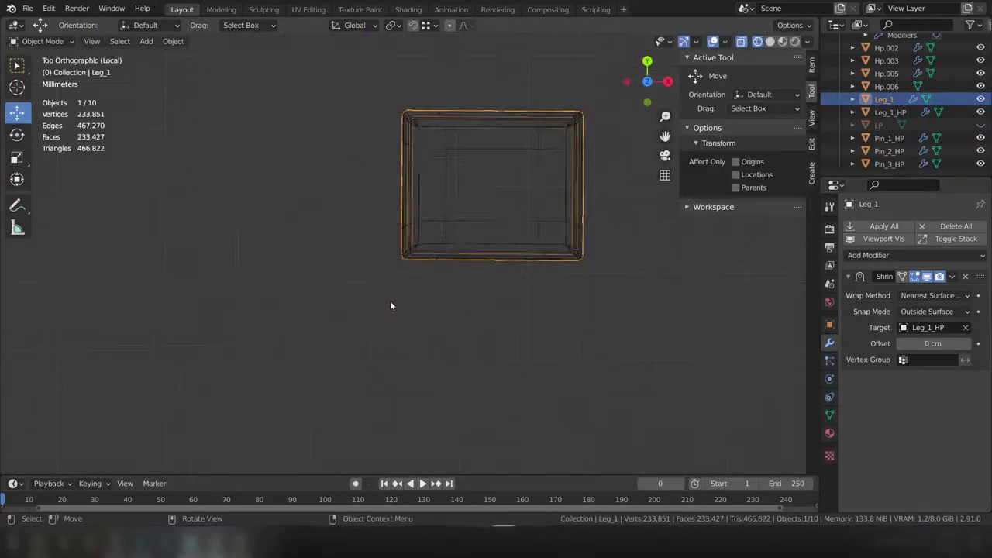
left_click(431, 297)
- Check the leg against the scale body, adjust its height and hide Leg_1_HP
key("Tab")
scroll(432, 306, "down", 5)
mouse_move(434, 313)
middle_mouse_down()
mouse_move(445, 257)
mouse_move(533, 313)
middle_mouse_up()
key("KP_Divide")
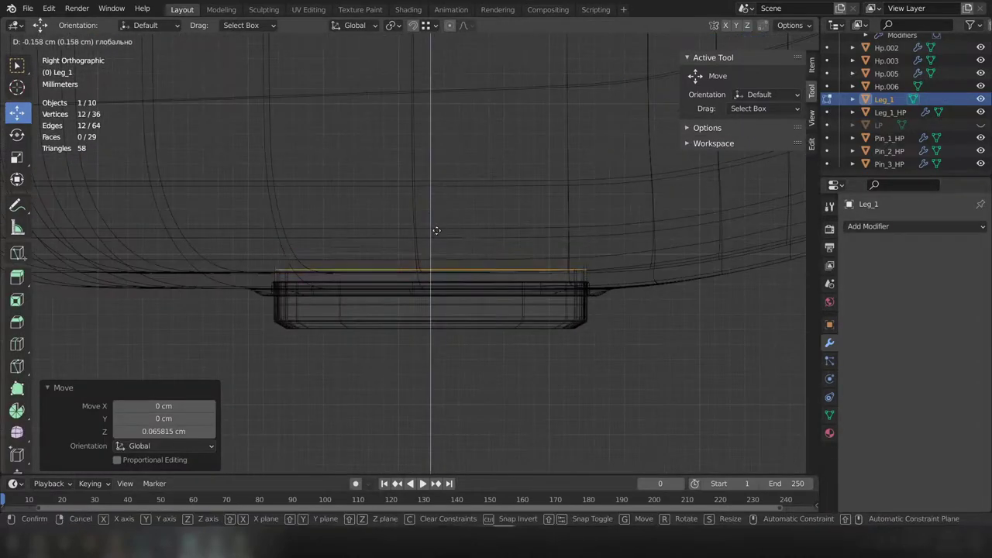
mouse_move(546, 249)
middle_mouse_down()
mouse_move(630, 156)
mouse_move(478, 275)
middle_mouse_up()
key("shift+z")
key("KP_Decimal")
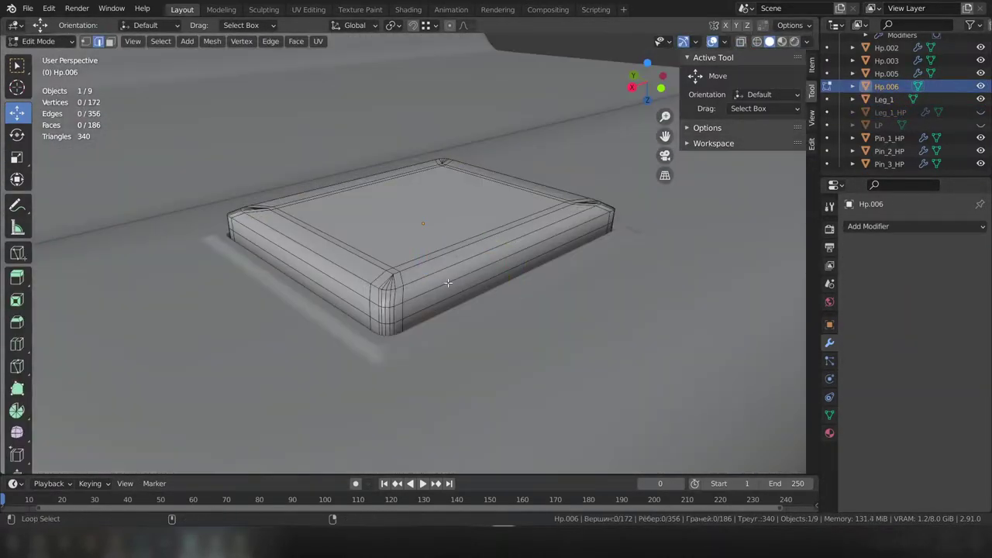
- Delete the old Hp.006 pad, keeping Leg_1
left_click(479, 275)
left_click(883, 99)
left_click(980, 112)
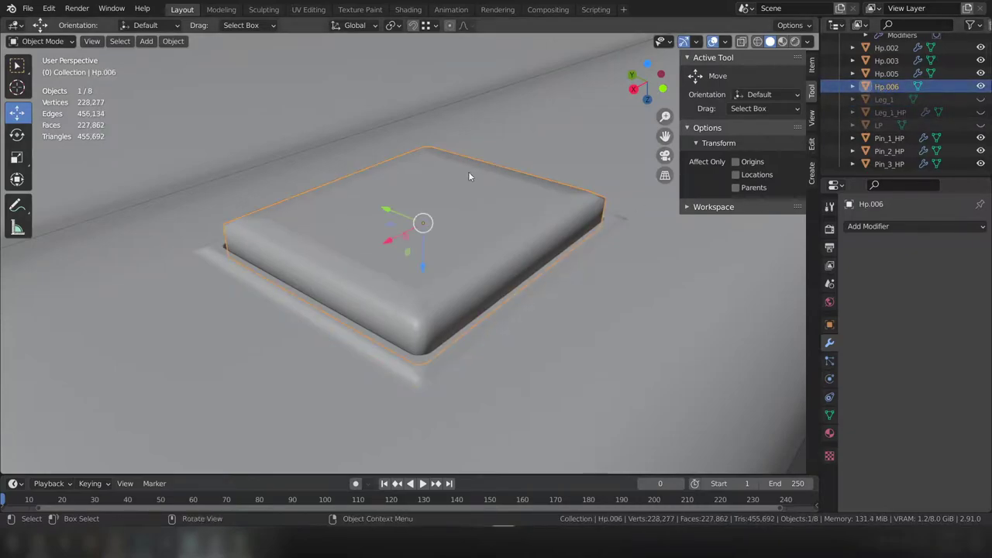
key("Delete")
- Mark the edge loop around Leg_1's top bevel as a UV seam
left_click(469, 264)
key("Tab")
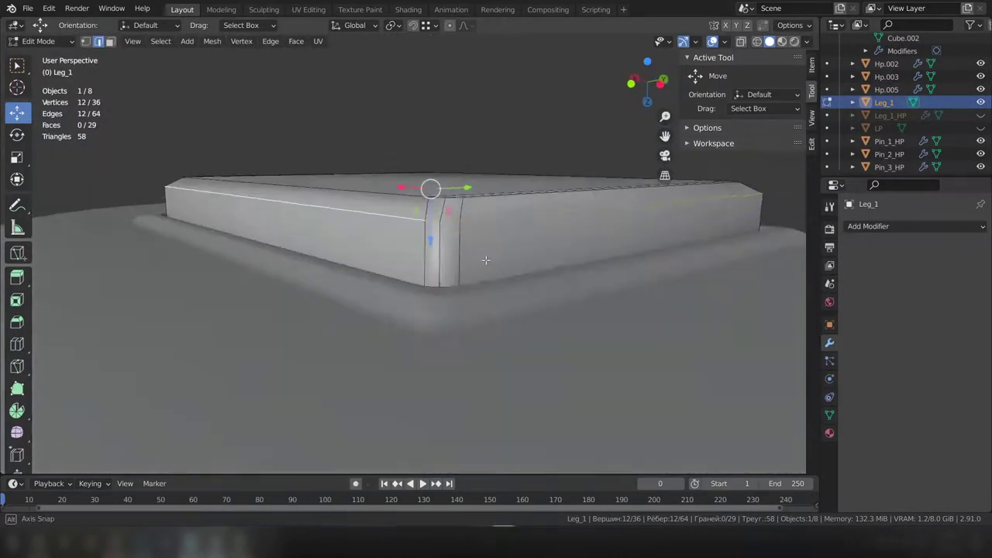
key("KP_Decimal")
mouse_move(485, 260)
middle_mouse_down()
mouse_move(654, 304)
mouse_move(400, 335)
mouse_move(441, 298)
middle_mouse_up()
left_click(386, 324, "alt")
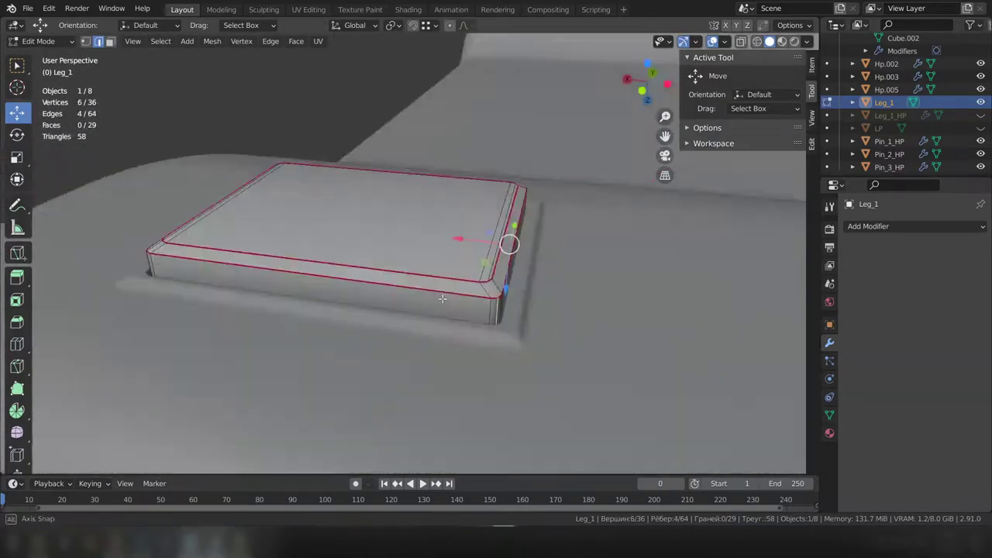
right_click(516, 395)
left_click(516, 394)
- Leave Edit Mode and switch to the UV Editing workspace
key("Tab")
mouse_move(553, 296)
middle_mouse_down()
mouse_move(538, 403)
mouse_move(295, 14)
middle_mouse_up()
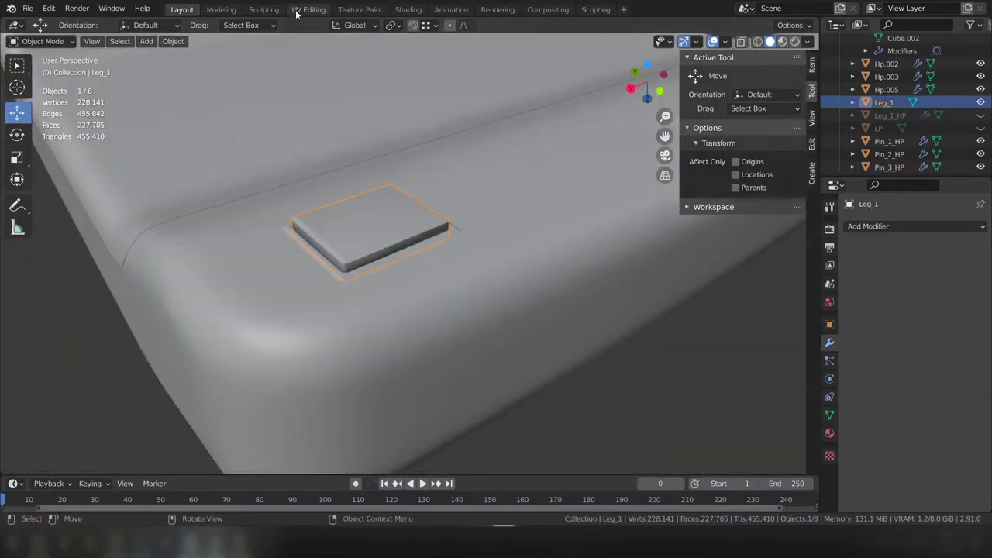
left_click(306, 9)
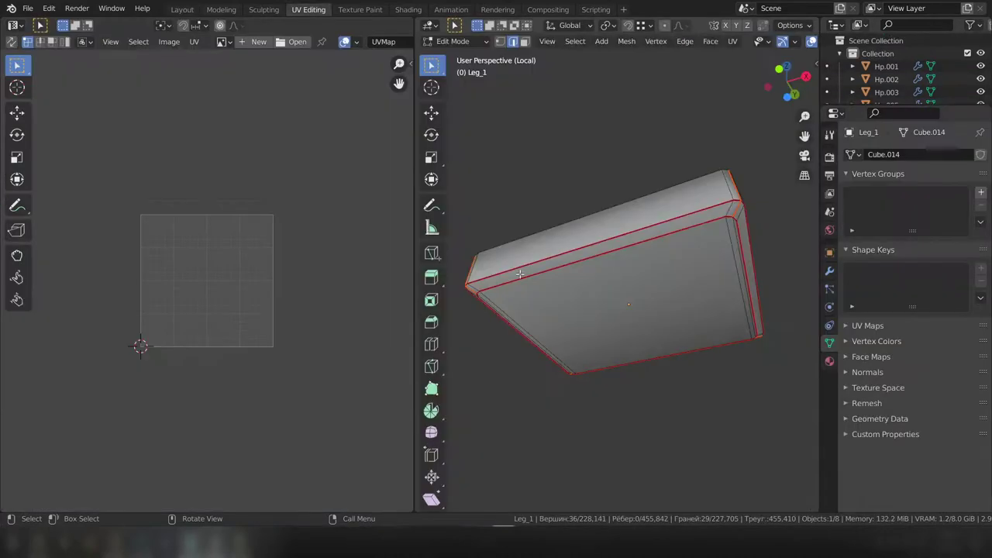
- Select the whole Leg_1 foot pad mesh and unwrap it into UV islands
key("a")
middle_click_drag(519, 274, 496, 282)
scroll(195, 306, "up", 3)
key("u")
left_click(178, 277)
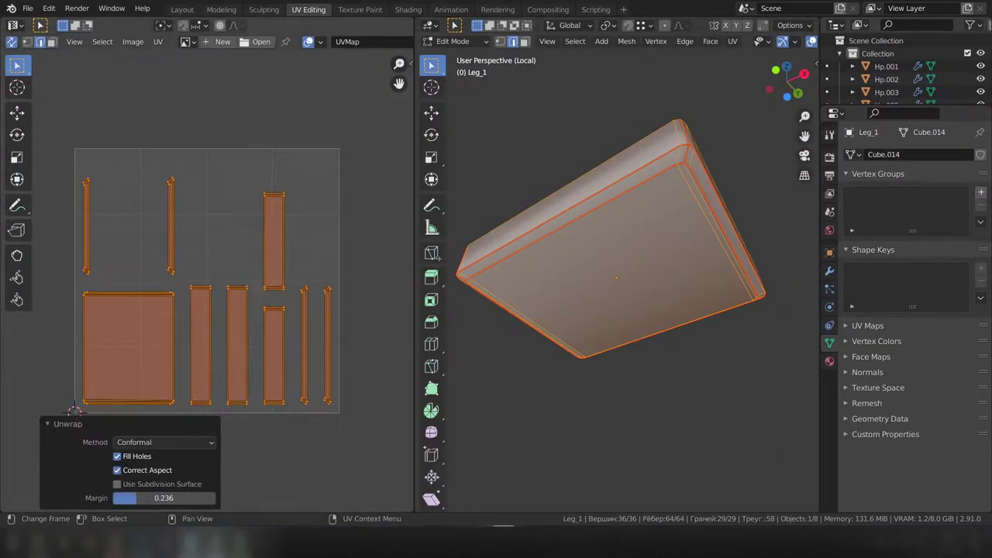
scroll(150, 266, "up", 2)
- Move the first narrow side strip below the large bottom island, rotated -90°
key("alt+a")
left_click(151, 279)
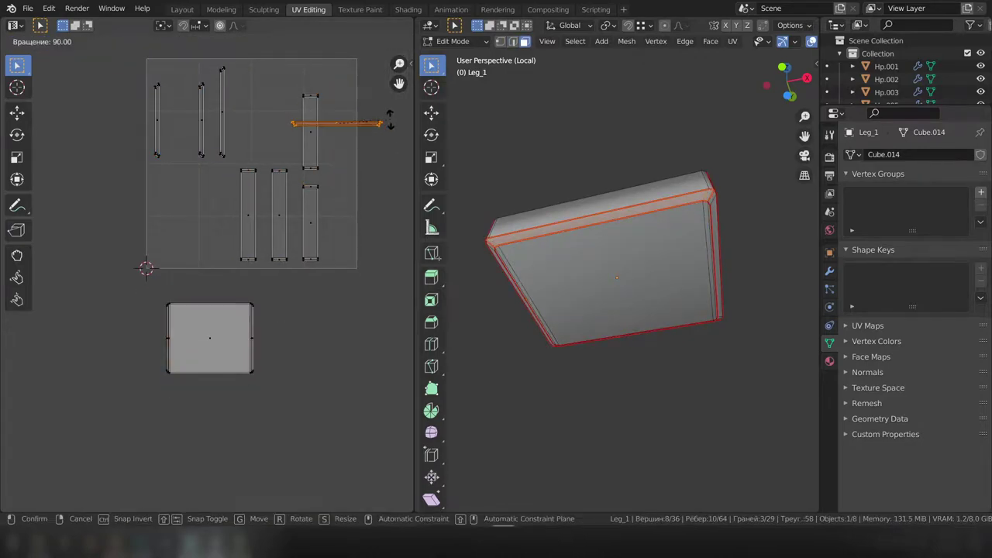
left_click(219, 290)
scroll(203, 174, "down", 1)
left_click(190, 201)
scroll(190, 201, "up", 2)
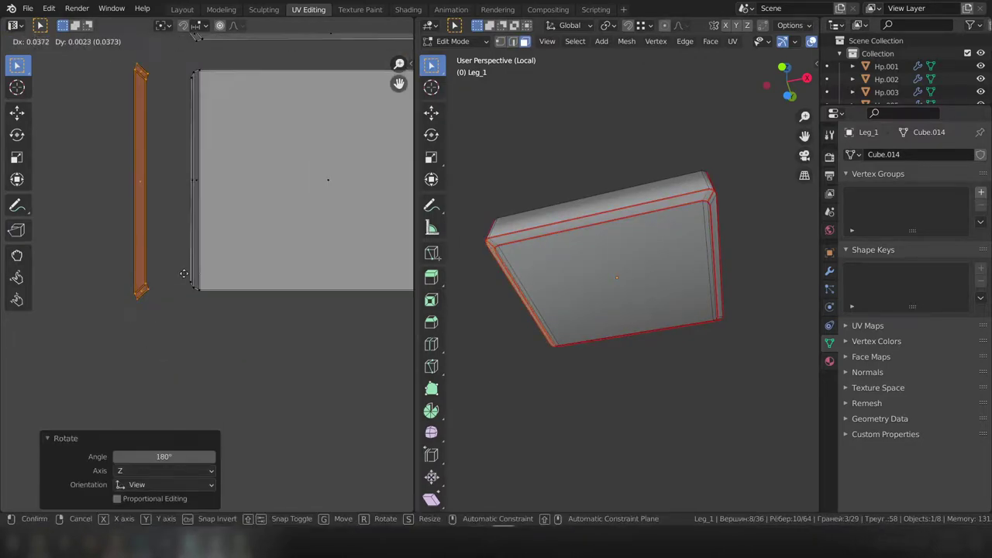
key("g")
left_click(209, 279)
type("r-90")
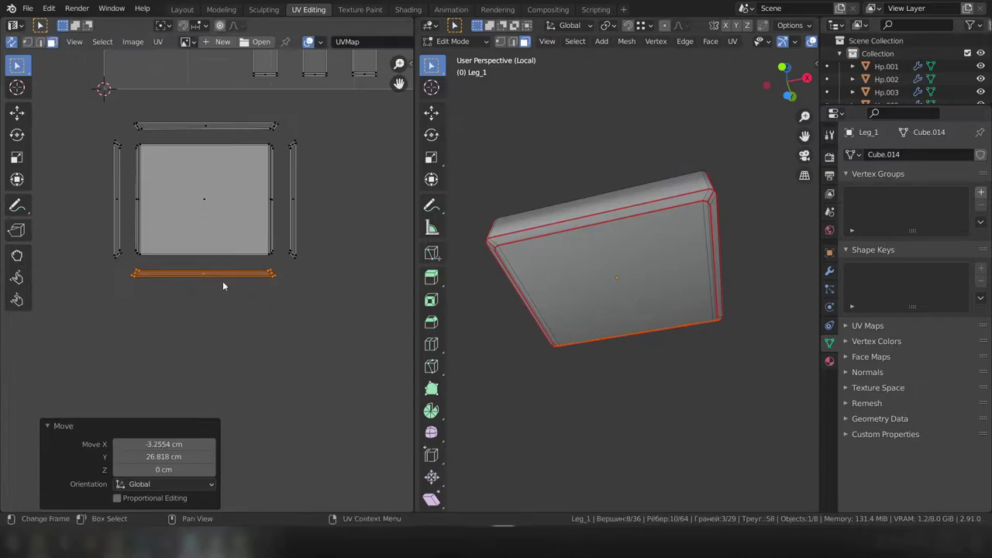
key("ctrl+z")
key("ctrl+z")
scroll(219, 275, "down", 3)
- Turn the remaining side strips upright and place them beside and right of the big island
left_click(199, 244)
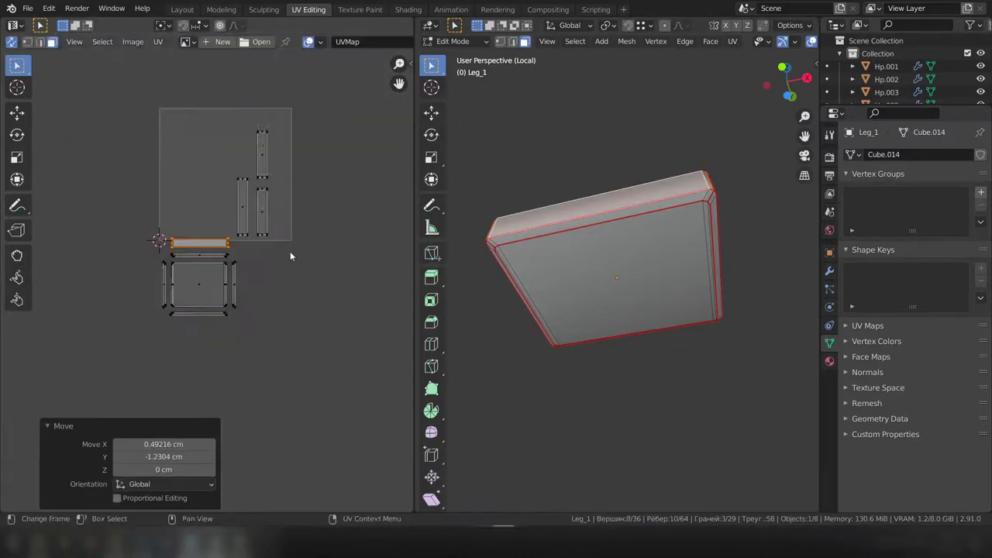
key("ctrl+z")
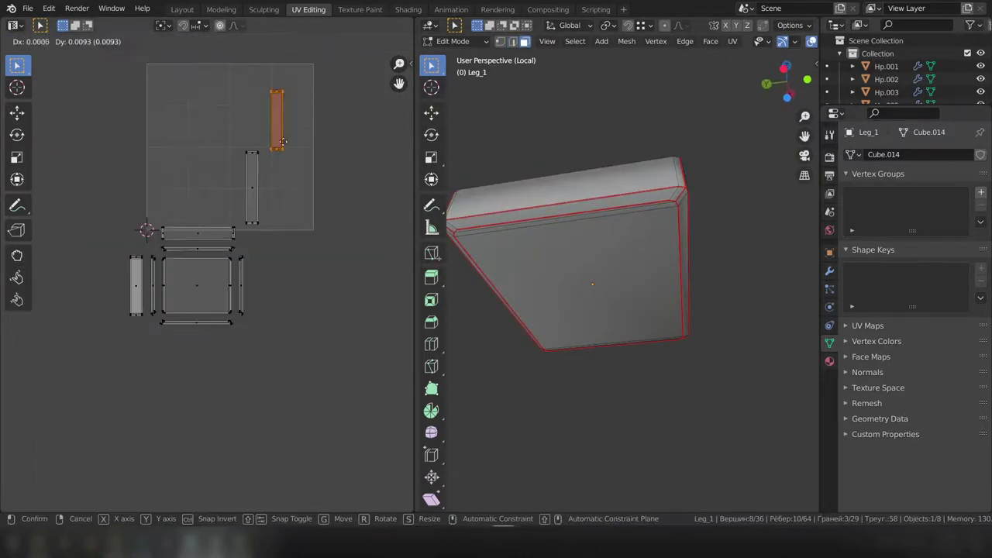
scroll(340, 378, "up", 2)
scroll(337, 242, "down", 2)
key("2")
left_click(227, 220)
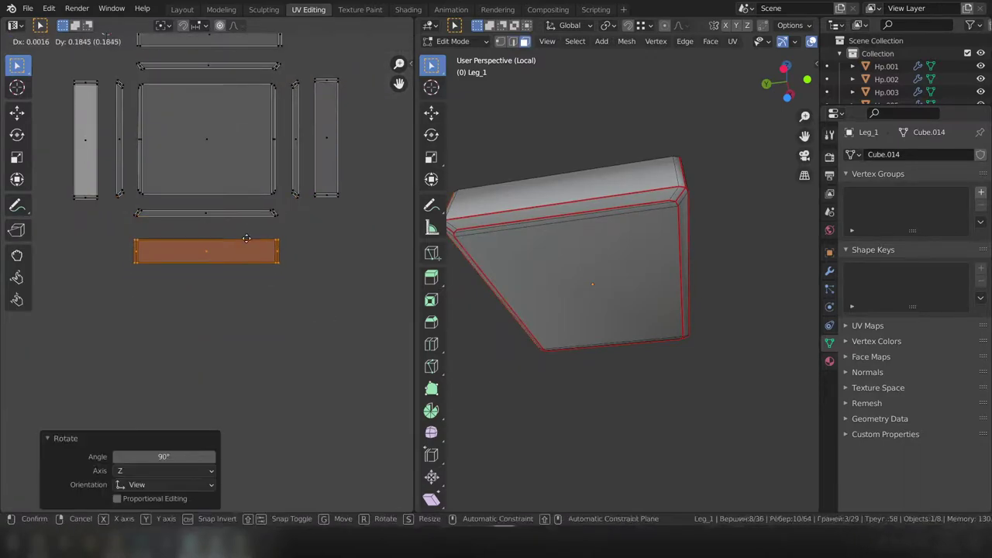
left_click(245, 238)
key("ctrl+z")
key("g")
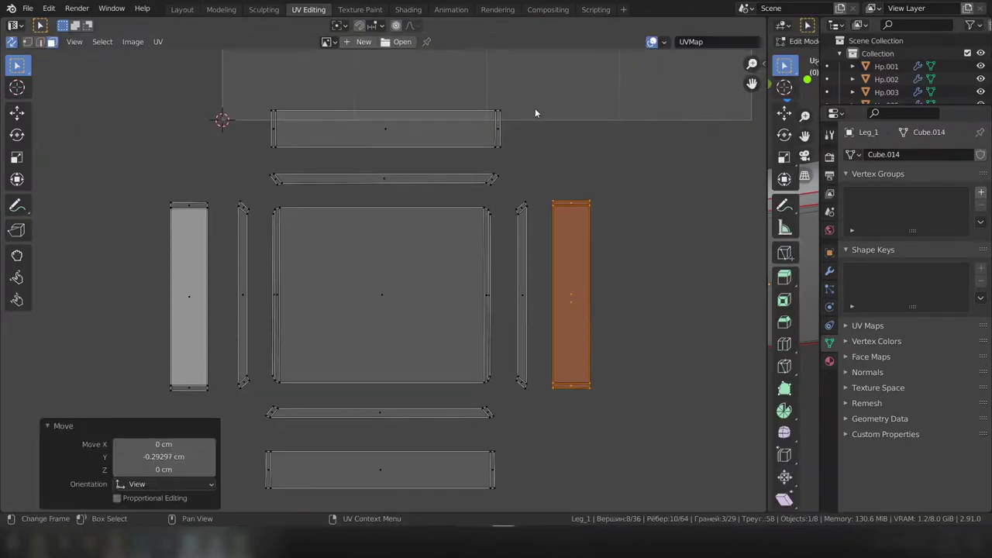
scroll(221, 284, "down", 3)
scroll(321, 283, "down", 2)
- Back in Layout, select Leg_1 together with Leg_1_HP
key("ctrl+Page_Up")
key("ctrl+Page_Up")
key("ctrl+Page_Up")
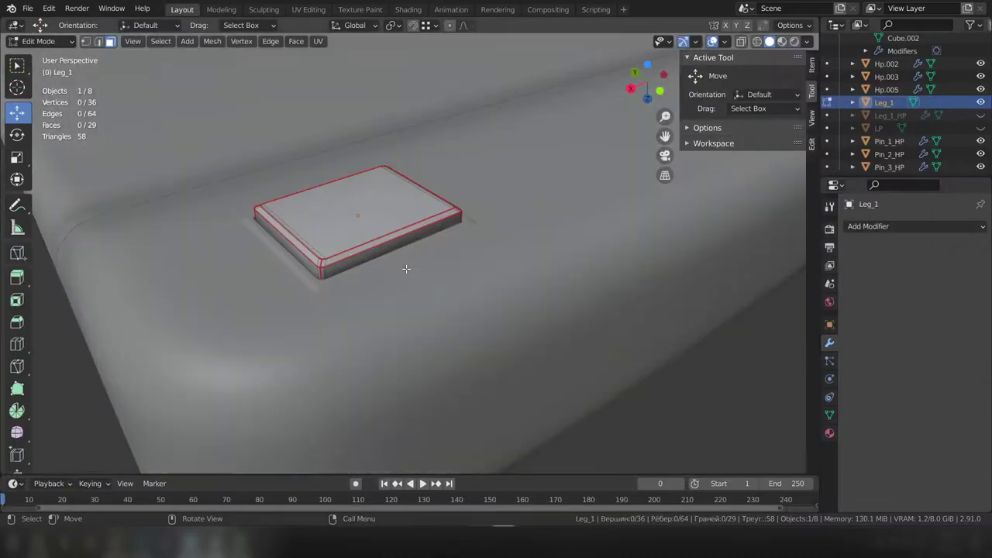
key("Tab")
left_click(720, 41)
left_click(643, 270)
left_click(642, 270)
left_click(890, 114, "ctrl")
middle_click_drag(556, 247, 226, 342)
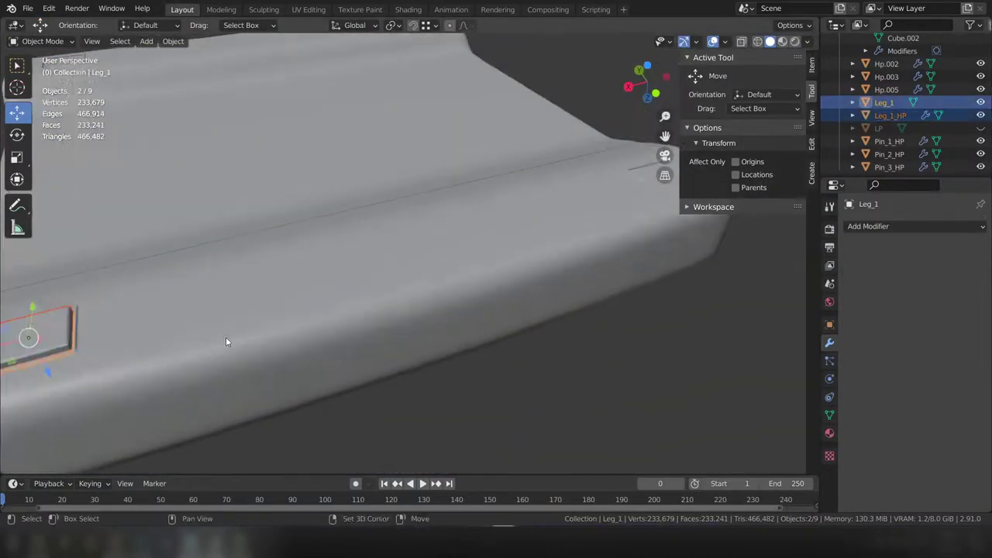
- Duplicate both leg pads along X and rotate the copies slightly around Z
key("shift+d")
key("KP_Decimal")
key("shift+z")
key("KP_7")
key("g")
key("x")
left_click(464, 309)
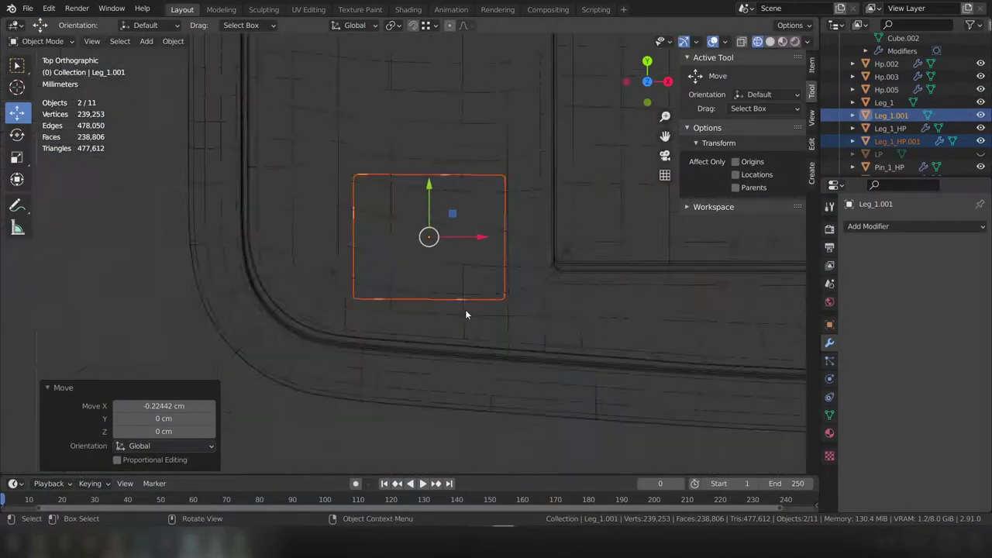
key("KP_Decimal")
key("ctrl+KP_7")
key("r")
key("z")
left_click(642, 294)
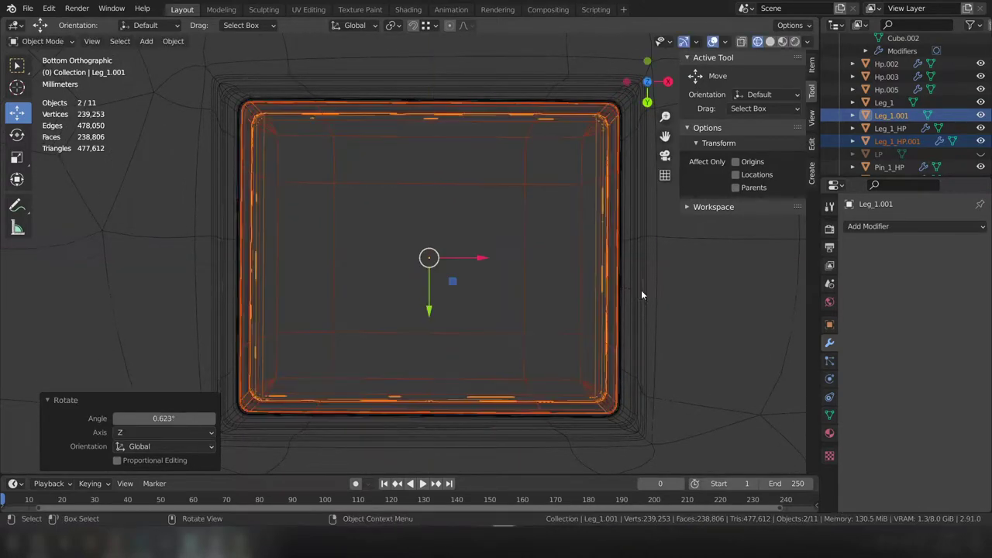
key("ctrl+z")
key("ctrl+z")
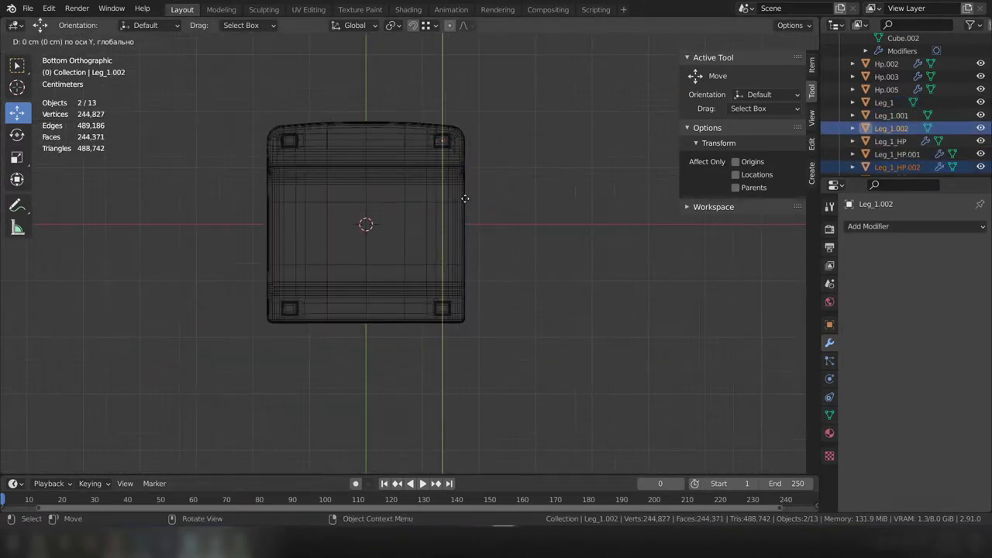
left_click(464, 199)
- Duplicate the leg pads again to the opposite corner along X
key("KP_Decimal")
key("shift+d")
key("x")
left_click(460, 290)
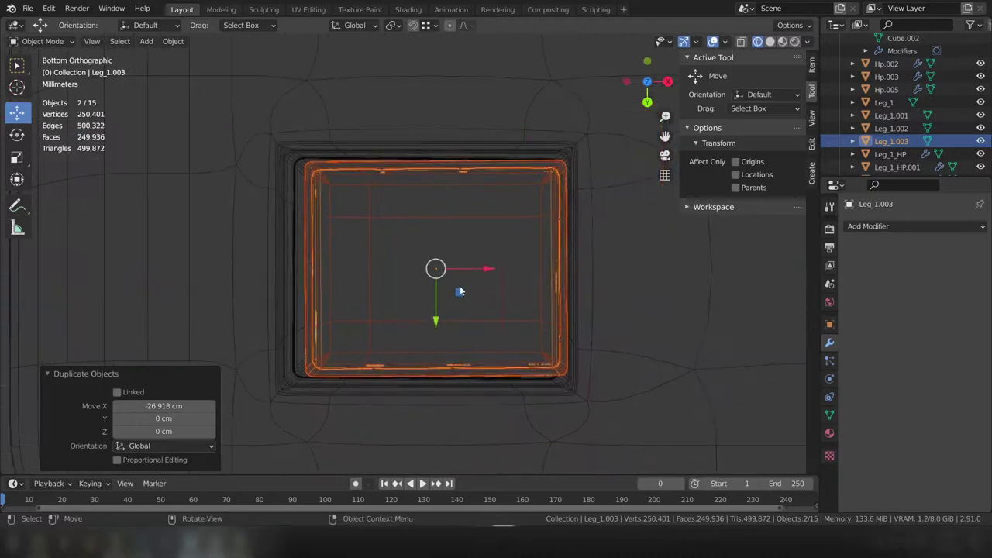
- Rename the leg copies in the Outliner, e.g. Leg_2_HP, and the next copy
key("alt+a")
key("shift+z")
mouse_move(487, 303)
middle_mouse_down()
mouse_move(535, 225)
mouse_move(491, 269)
middle_mouse_up()
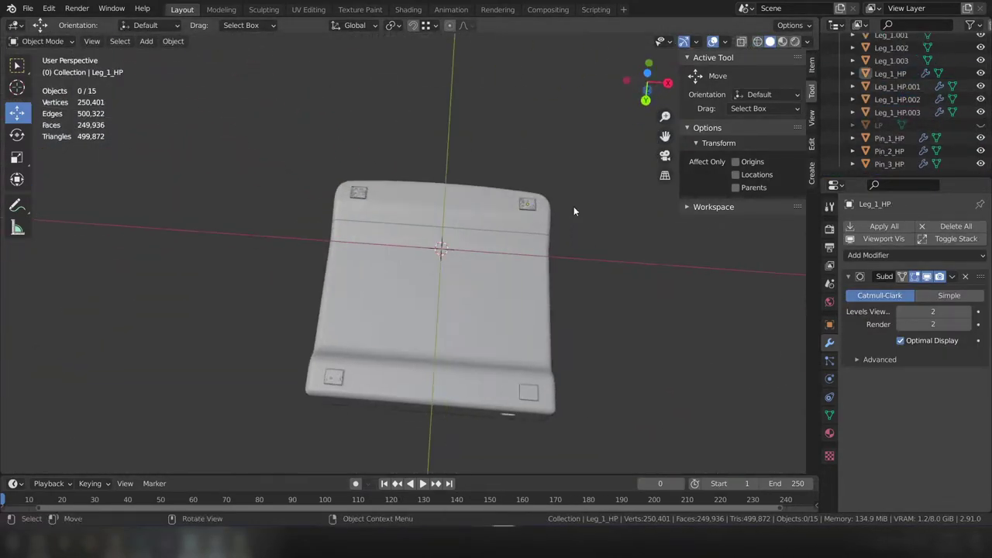
middle_click_drag(573, 210, 293, 126)
key("Return")
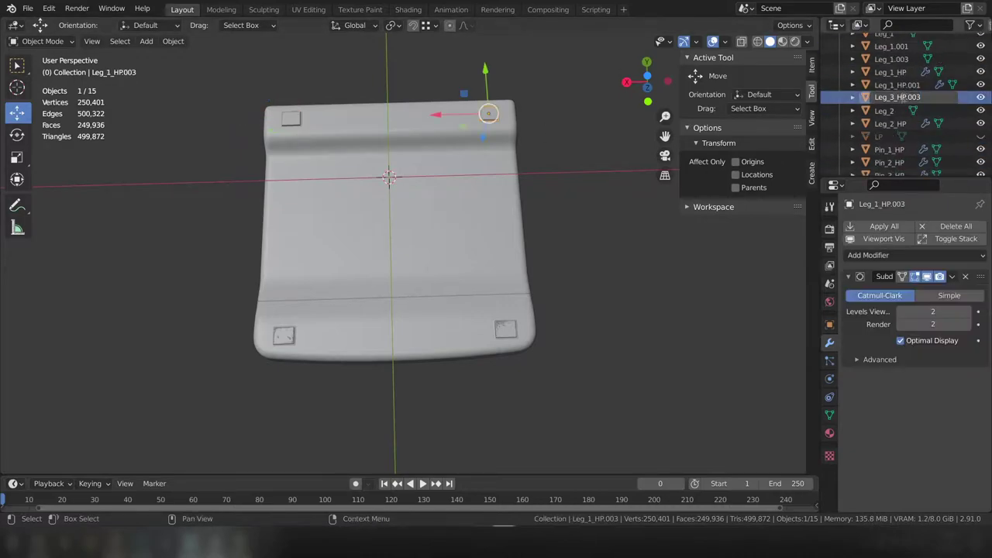
left_click(891, 97)
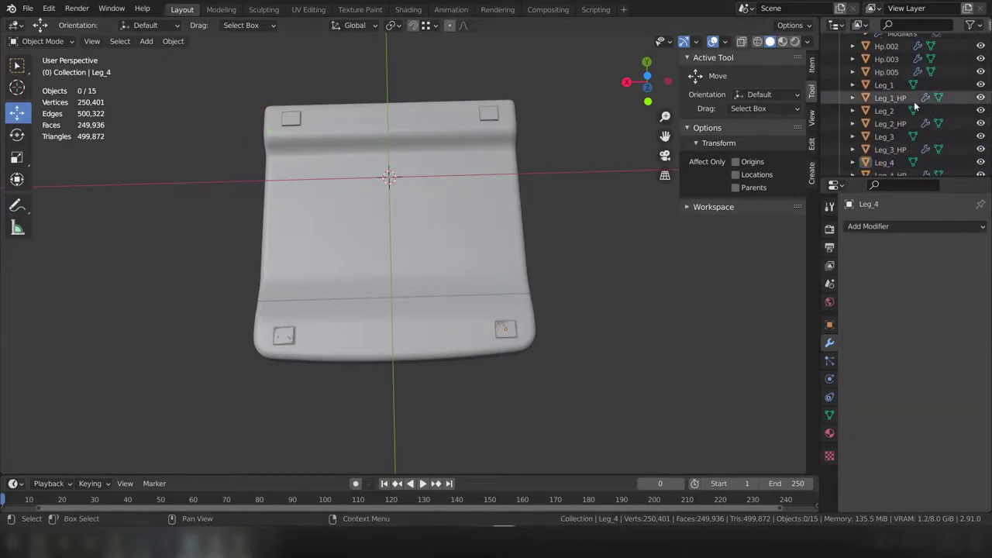
mouse_move(587, 235)
middle_mouse_down()
mouse_move(633, 255)
mouse_move(523, 230)
mouse_move(612, 340)
mouse_move(444, 178)
mouse_move(519, 298)
middle_mouse_up()
- Separate the tray rim faces of Hp.005 into their own object
left_click(519, 298)
key("KP_Divide")
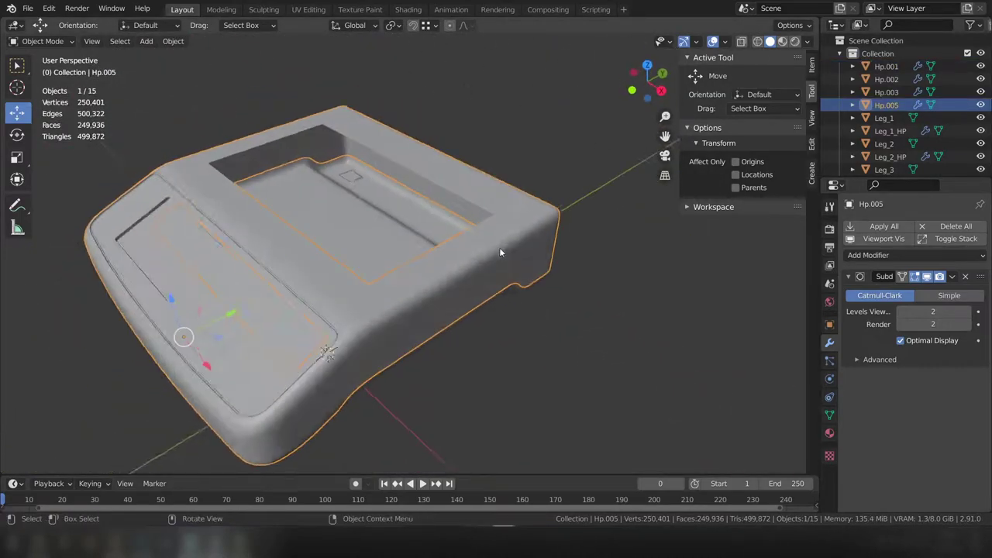
key("Tab")
scroll(496, 229, "up", 8)
left_click(533, 162)
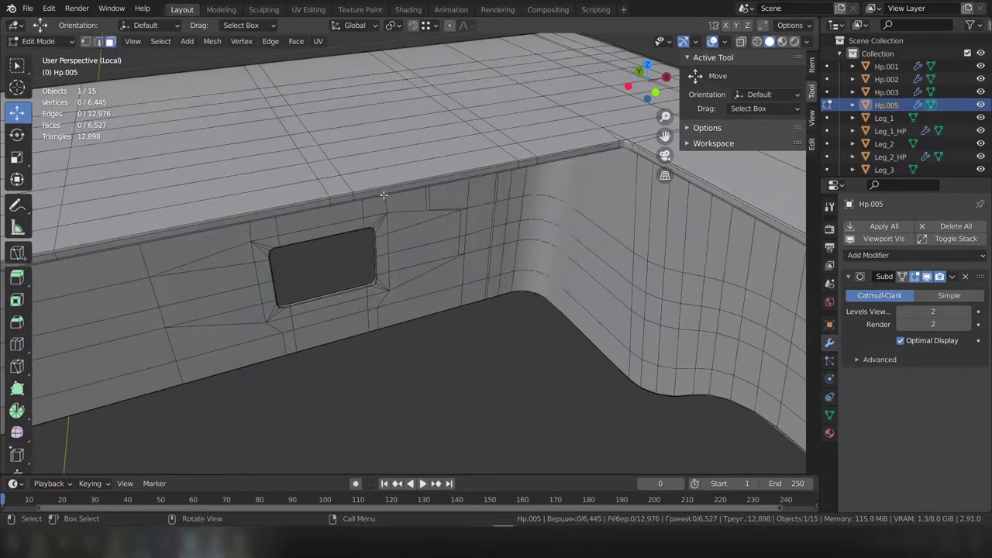
scroll(370, 191, "down", 4)
key("shift+d")
key("Escape")
key("p")
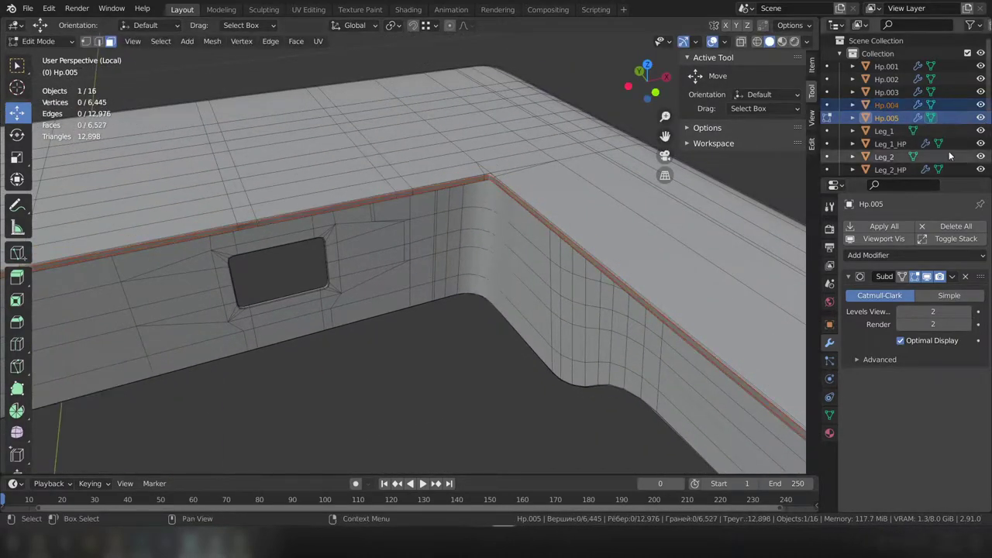
key("Tab")
key("KP_Divide")
- Isolate the rim object Hp.004, fix its normals and check face orientation
left_click(437, 234)
key("KP_Divide")
key("Tab")
key("alt+n")
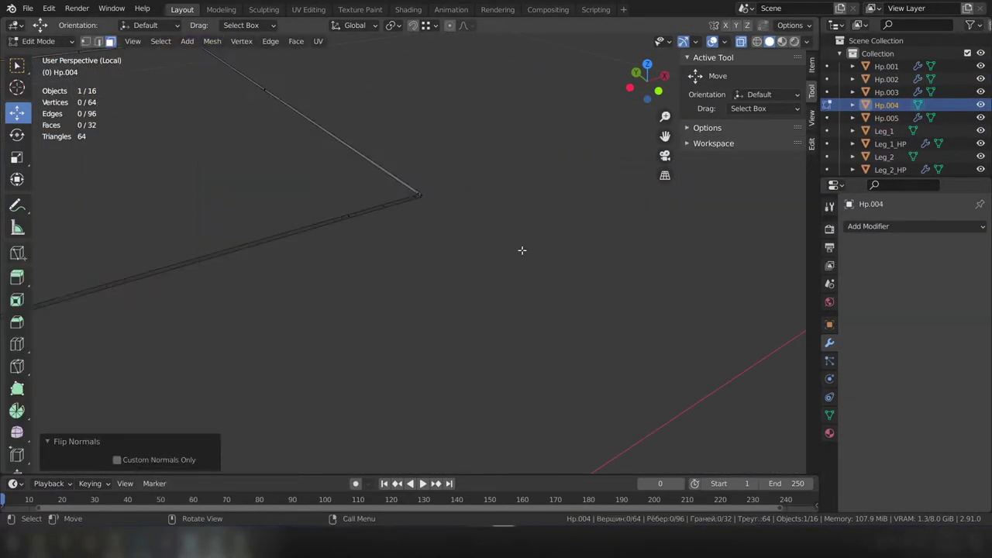
key("Tab")
left_click(723, 43)
left_click(648, 282)
key("Tab")
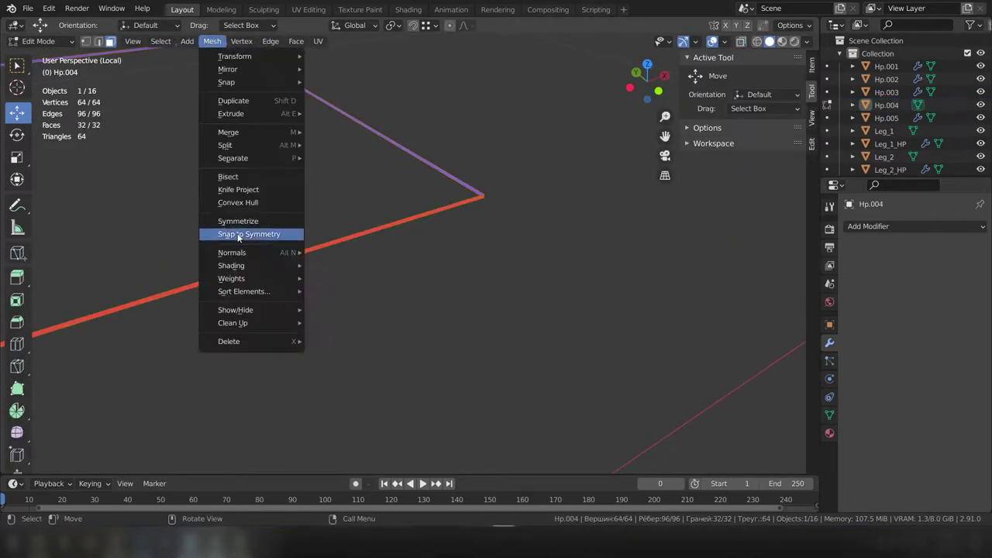
- Dissolve the rim's unneeded extra edges
scroll(651, 152, "down", 3)
scroll(368, 280, "up", 5)
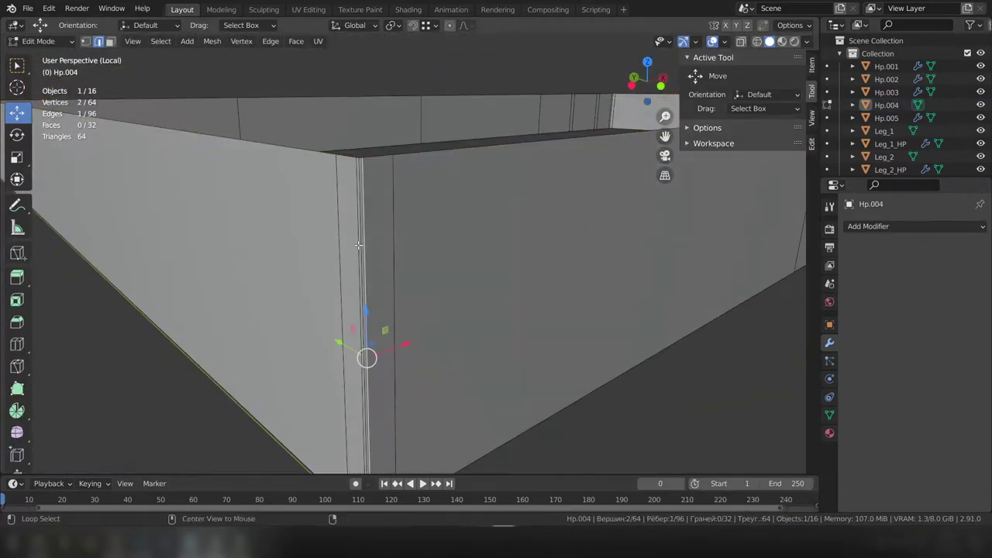
key("ctrl+x")
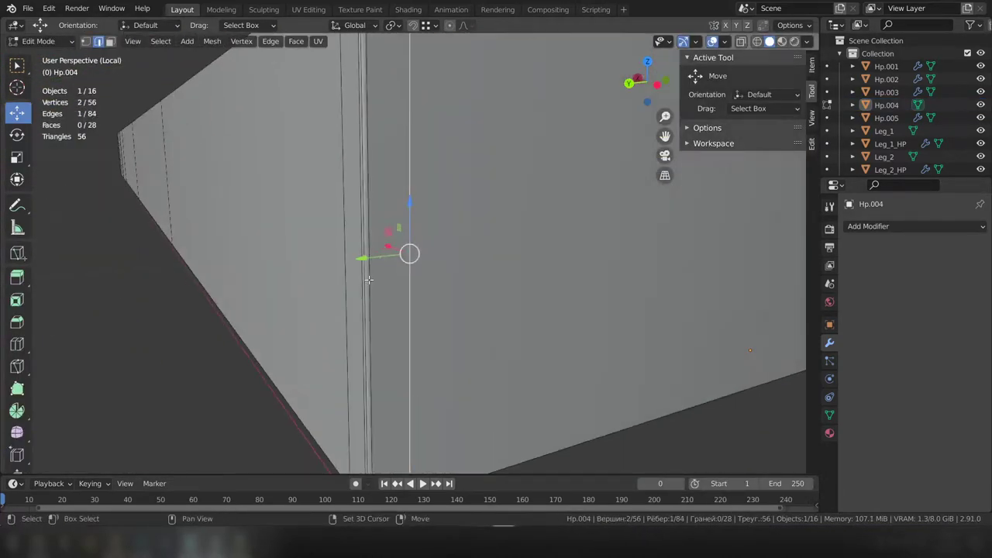
key("ctrl+x")
scroll(369, 279, "down", 5)
scroll(326, 256, "up", 4)
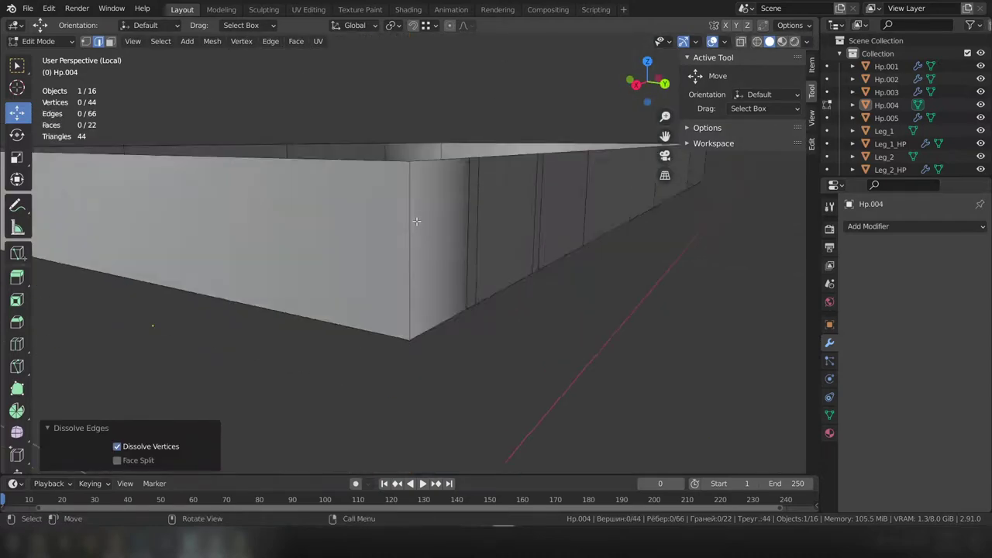
scroll(326, 256, "up", 2)
scroll(308, 246, "down", 5)
key("a")
middle_click_drag(308, 246, 429, 210)
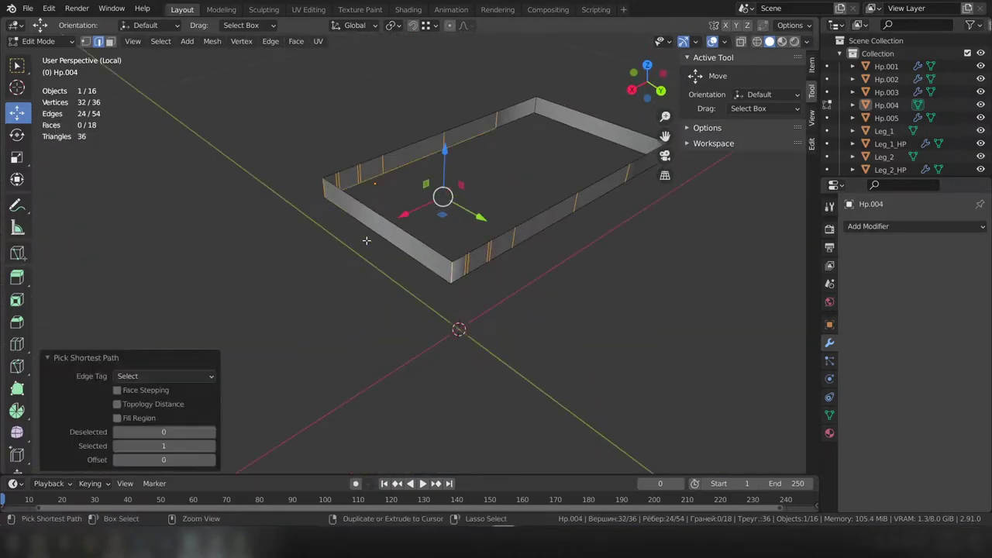
key("x")
left_click(498, 230)
- In top view, nudge the rim's left side and scale its outline to 0.99
key("Tab")
key("KP_Divide")
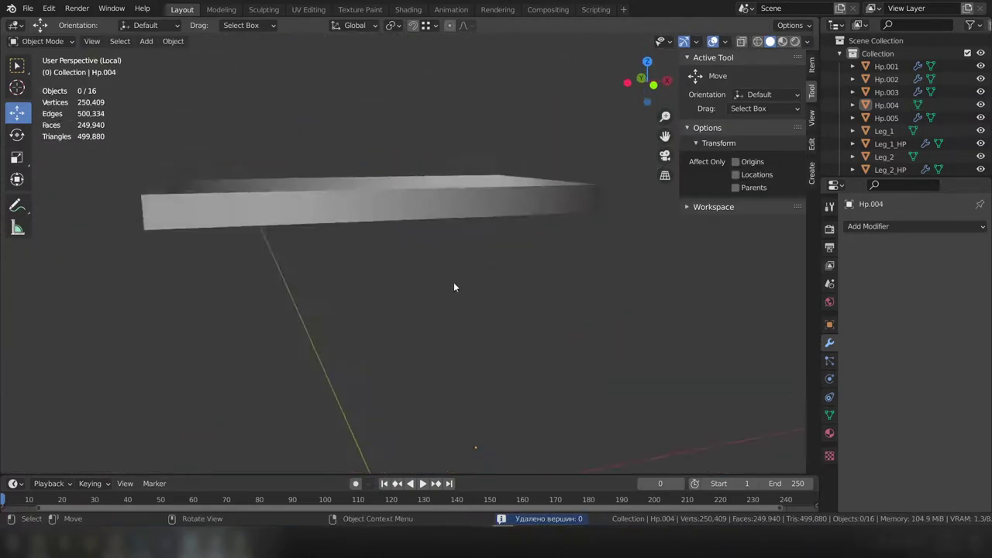
key("KP_7")
key("Tab")
left_click_drag(409, 275, 413, 274)
key("KP_Decimal")
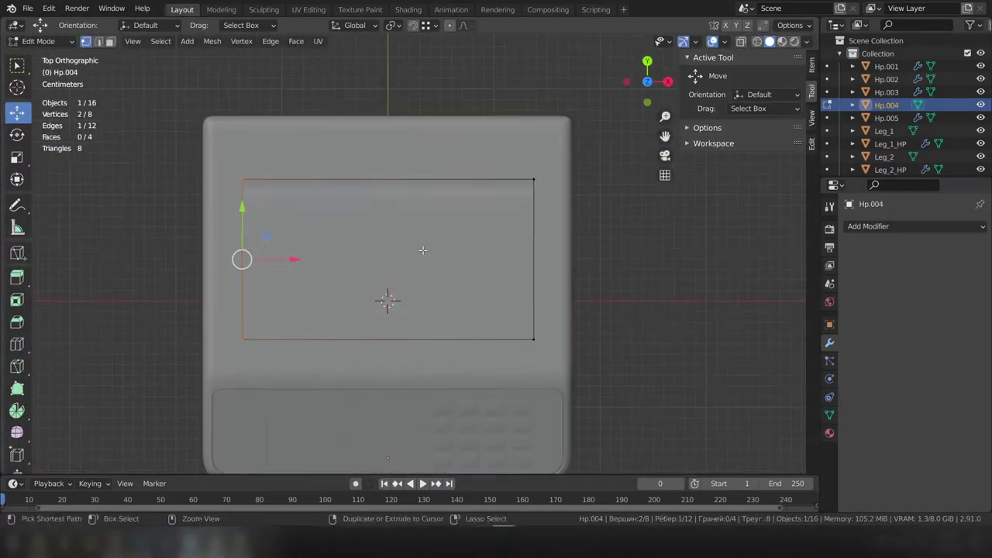
key("shift+z")
left_click(509, 218)
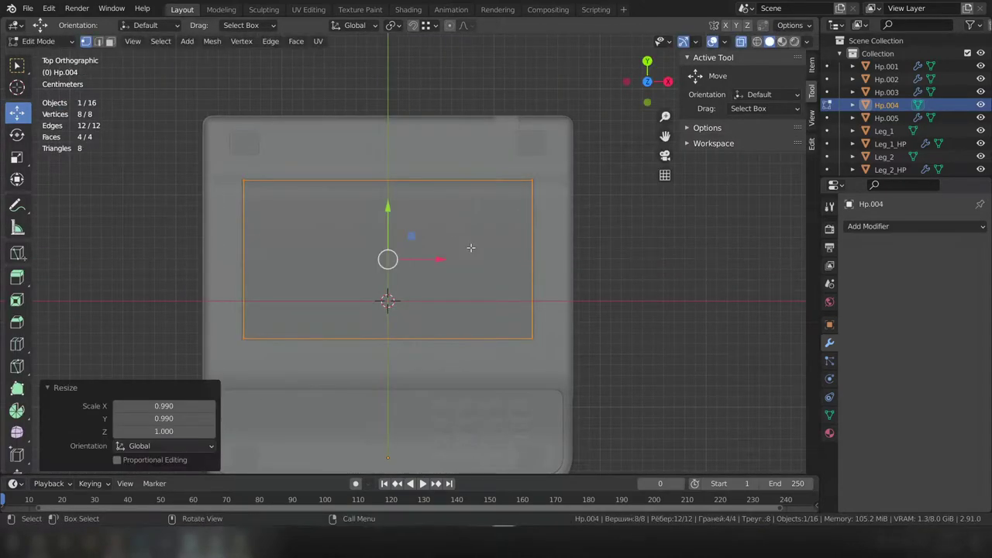
left_click(468, 247)
scroll(531, 387, "up", 3)
middle_click_drag(509, 336, 664, 137)
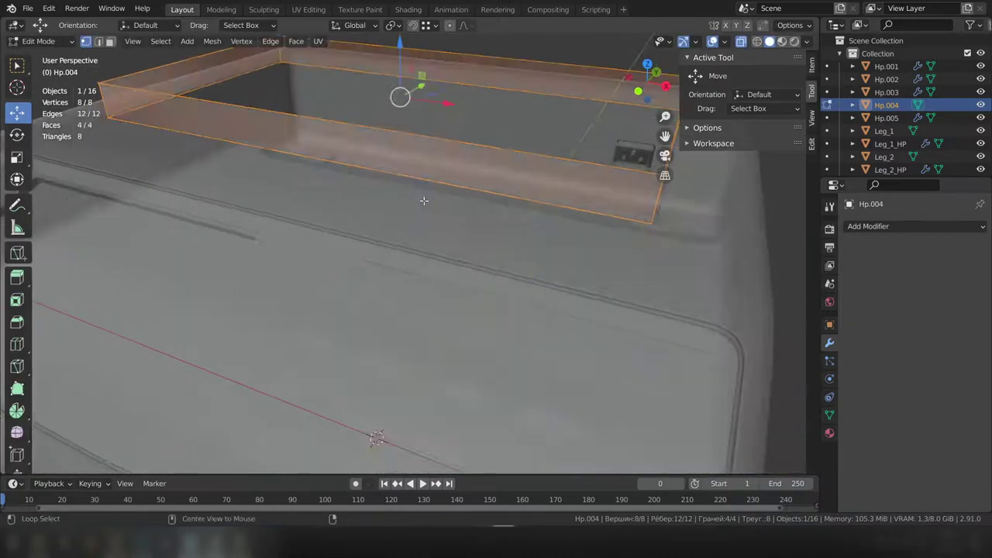
key("alt+a")
key("Tab")
- Apply all transforms to the box and set its origin to geometry
key("KP_3")
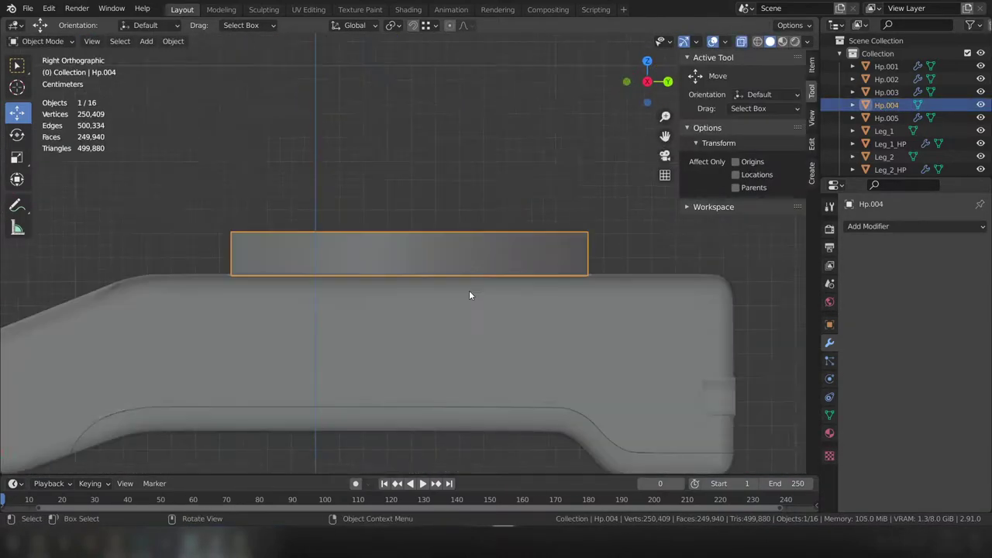
key("ctrl+a")
left_click(261, 368)
key("ctrl+shift+alt+c")
key("KP_Decimal")
scroll(449, 318, "down", 3)
left_click(421, 243)
- Add a Weighted Normal modifier to the Pusher box
key("Tab")
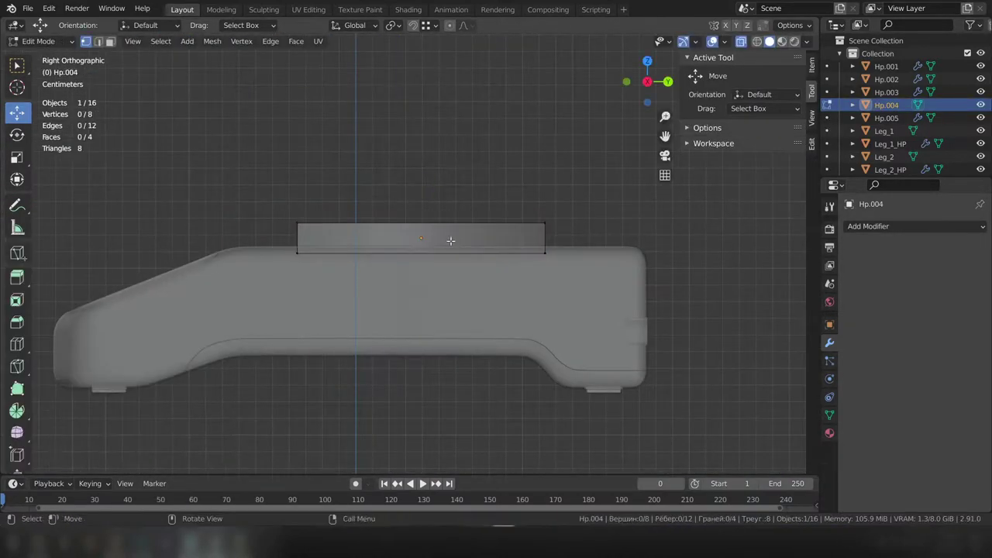
middle_click_drag(367, 204, 465, 255)
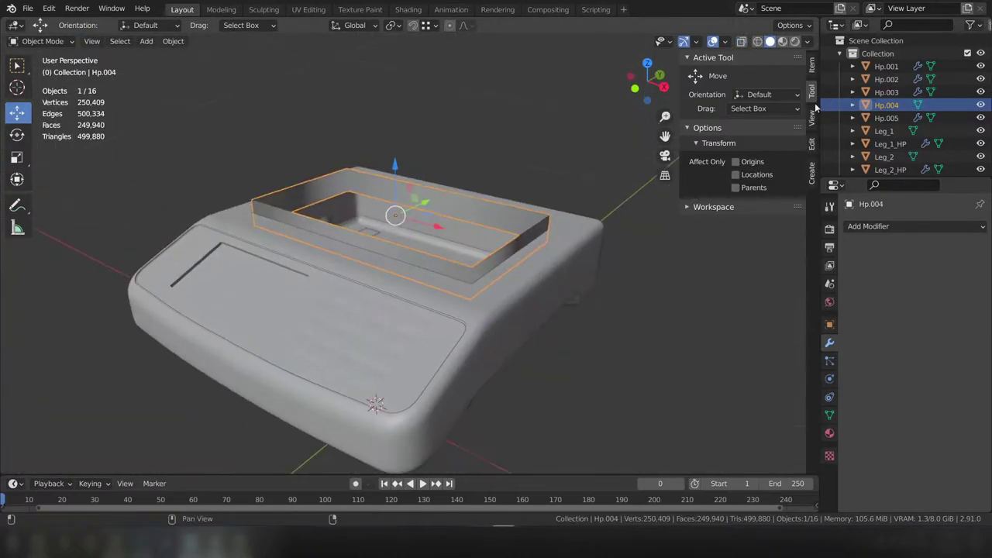
middle_click_drag(527, 284, 542, 238)
left_click(914, 227)
left_click(647, 317)
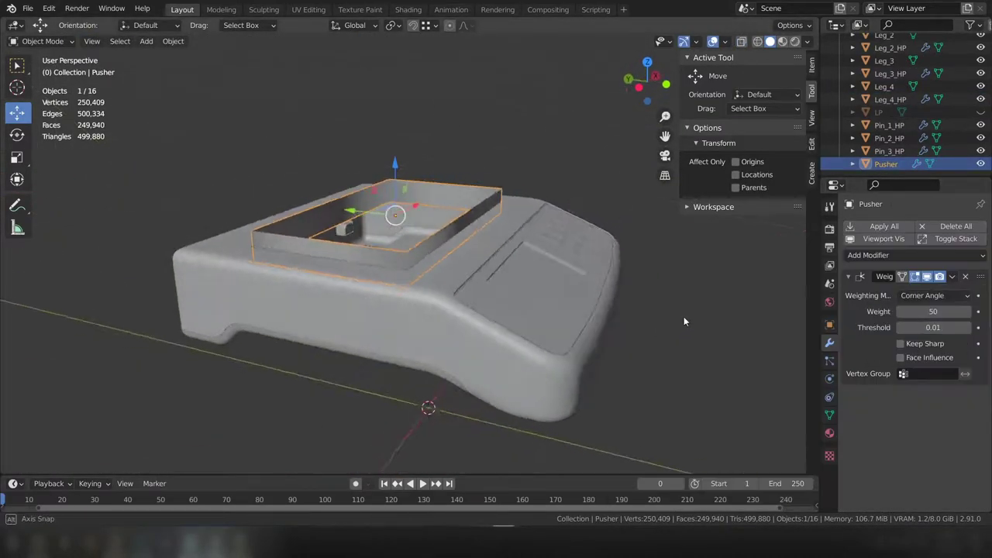
left_click(829, 415)
key("Tab")
key("KP_Decimal")
scroll(289, 246, "down", 2)
key("Tab")
scroll(289, 246, "down", 3)
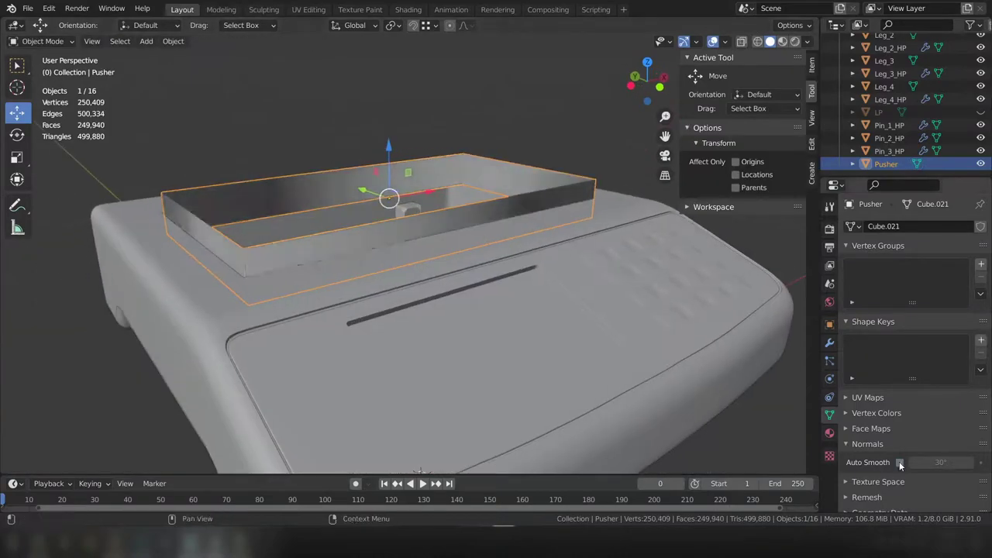
middle_click_drag(289, 246, 505, 248)
- Turn on Auto Smooth for Pusher and add a plane with size 32
key("KP_7")
left_click(146, 41)
left_click(271, 71)
double_click(164, 352)
type("32")
key("Return")
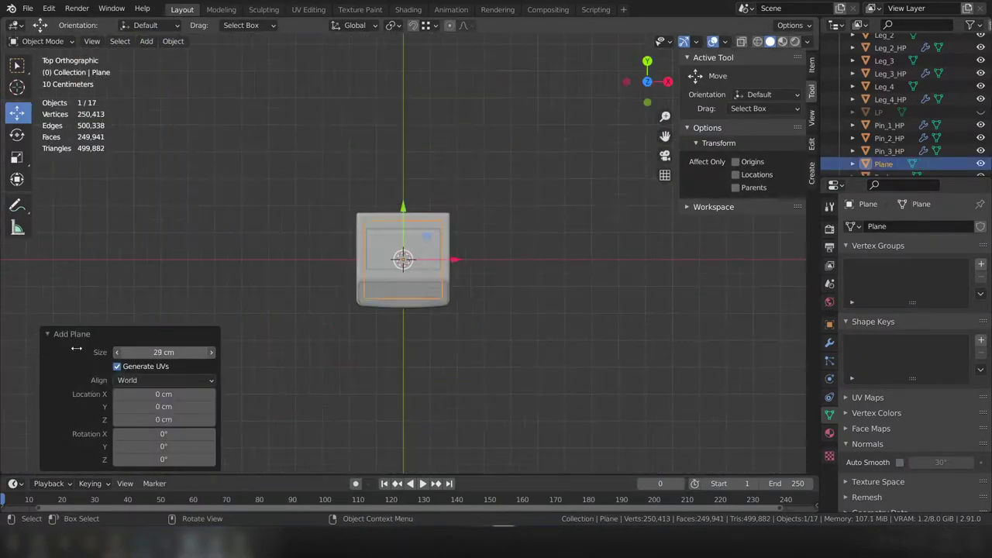
scroll(409, 253, "up", 3)
- Move the plane's bottom edge up over the tray and lift the plane 2.4094 cm above the body
key("Tab")
left_click(391, 403)
key("g")
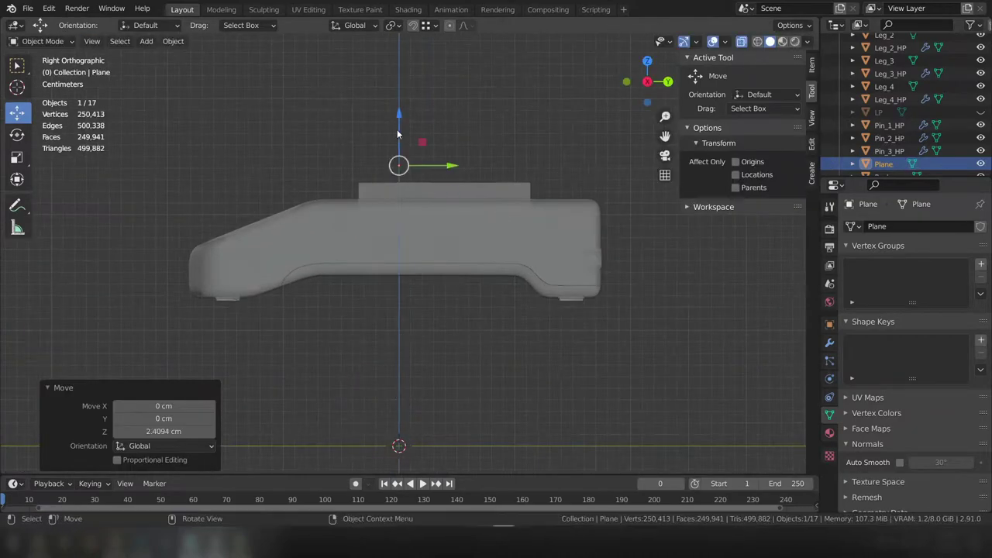
middle_click_drag(396, 133, 333, 155)
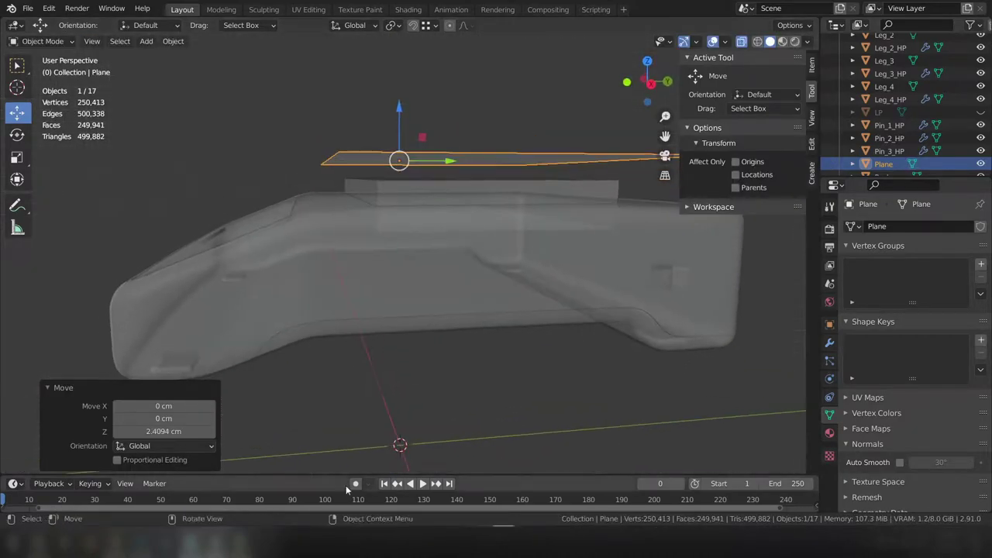
key("Tab")
left_click_drag(364, 163, 360, 163)
middle_click_drag(360, 163, 375, 224)
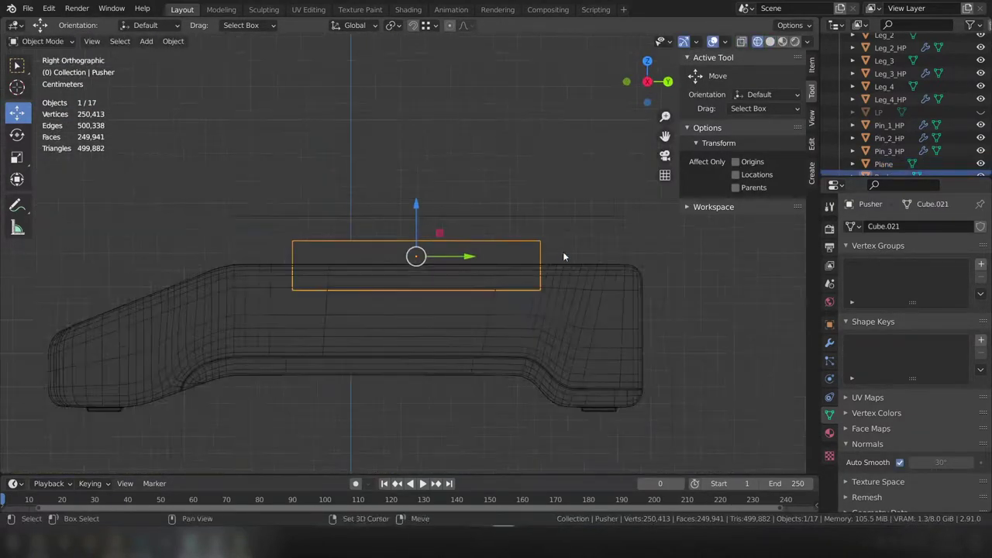
middle_click_drag(562, 256, 472, 258, "shift")
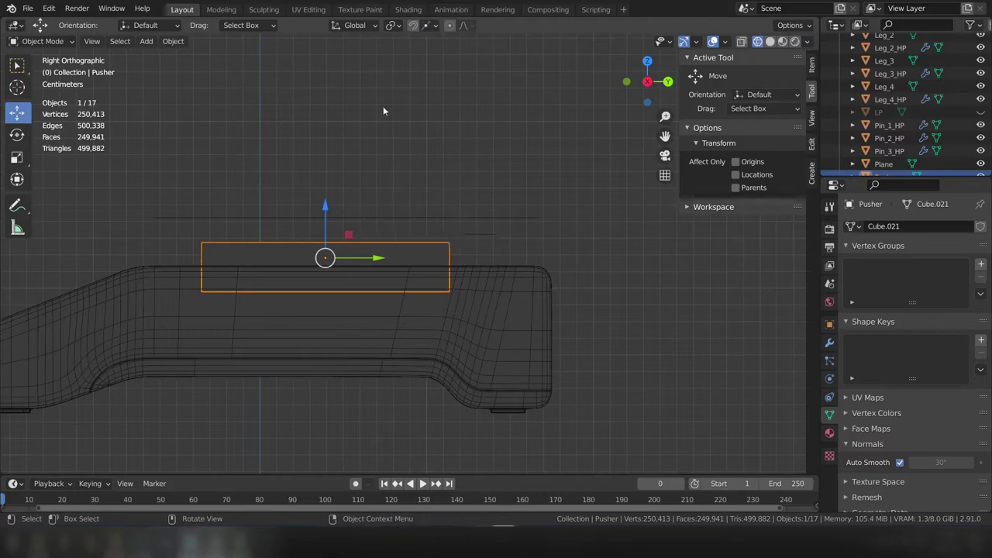
- Isolate the Hp.005 body in top view and box-select the edge loops framing the recess
left_click(348, 219)
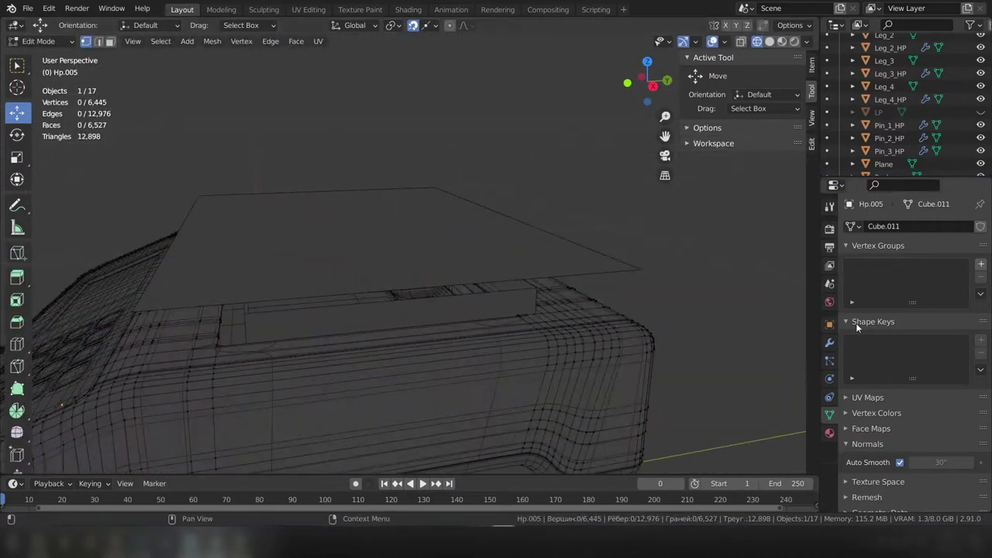
left_click(829, 342)
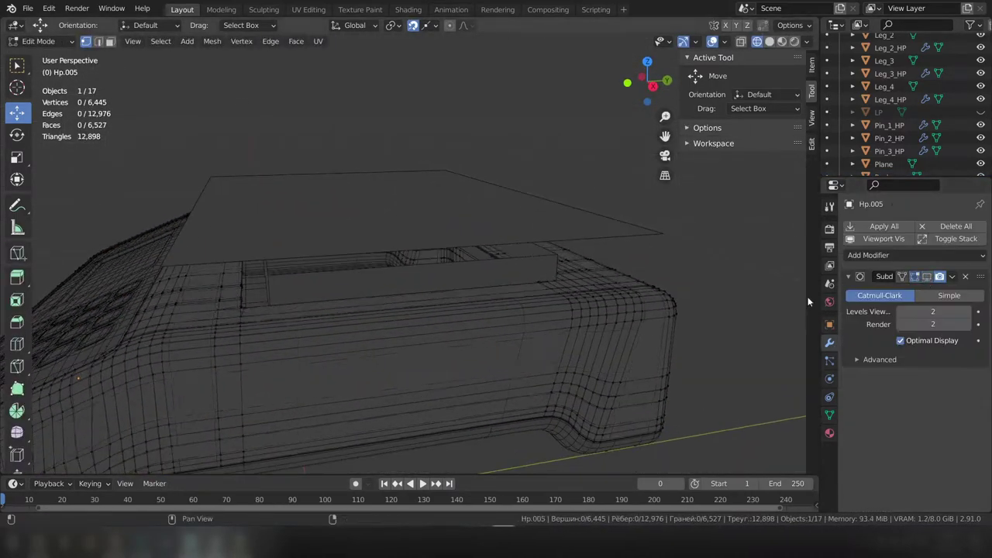
key("KP_Divide")
key("KP_7")
scroll(534, 235, "up", 2)
left_click_drag(571, 332, 195, 365)
mouse_move(561, 199)
left_mouse_down()
mouse_move(237, 145)
mouse_move(186, 349)
left_mouse_up()
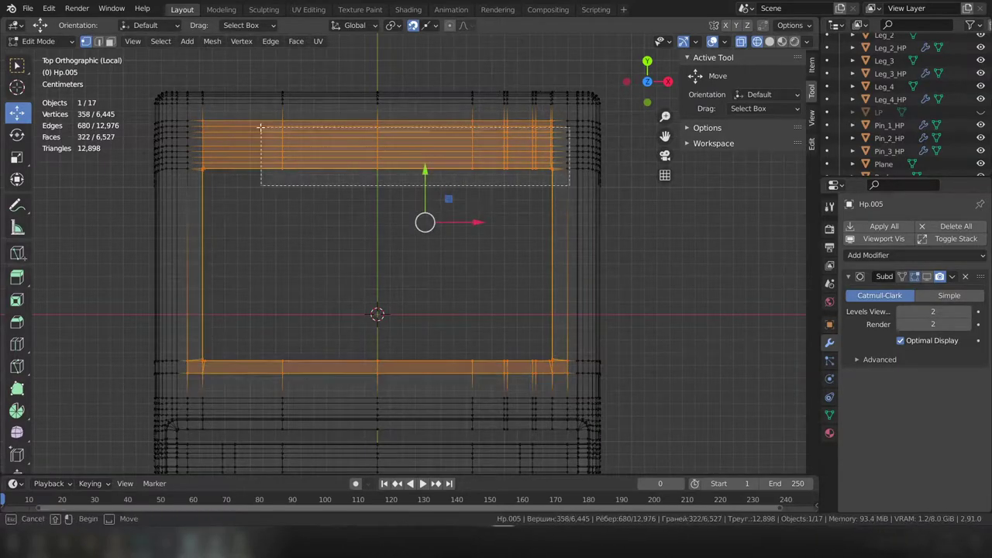
left_click_drag(261, 127, 261, 127, "shift")
middle_click_drag(263, 132, 470, 229)
- Move the selected recess frame twice to shift its edge bands
key("g")
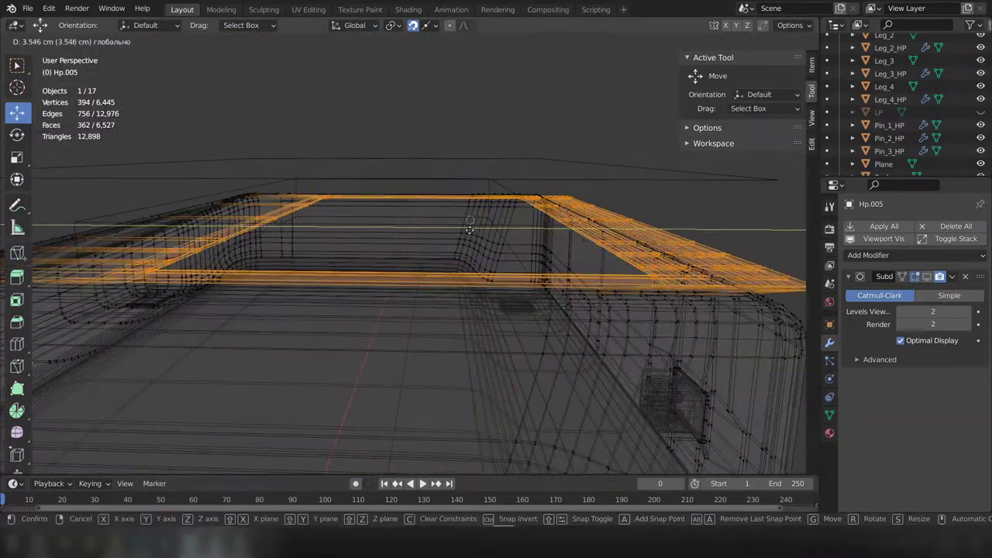
left_click(469, 229)
key("KP_7")
key("g")
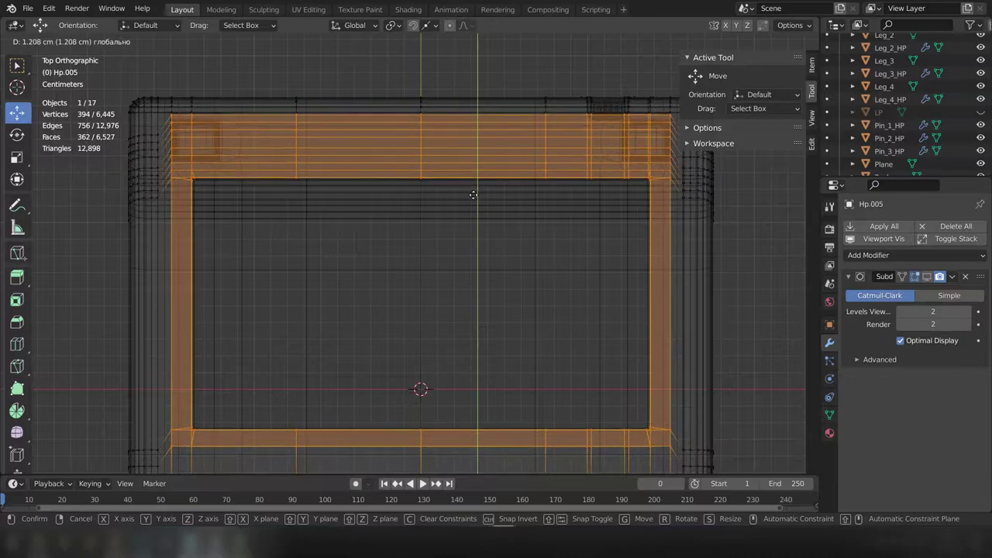
left_click(473, 195)
scroll(473, 195, "down", 2)
- Narrow the recess's top edge band by scaling it along Y
left_click_drag(210, 204, 642, 432, "ctrl")
scroll(551, 295, "up", 4)
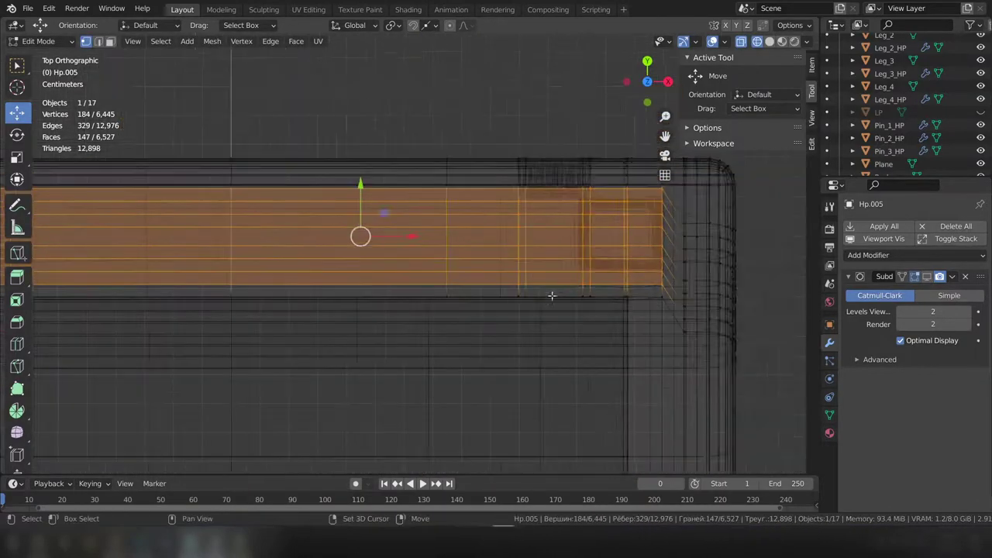
key("KP_Decimal")
key("s")
key("y")
scroll(529, 201, "down", 3)
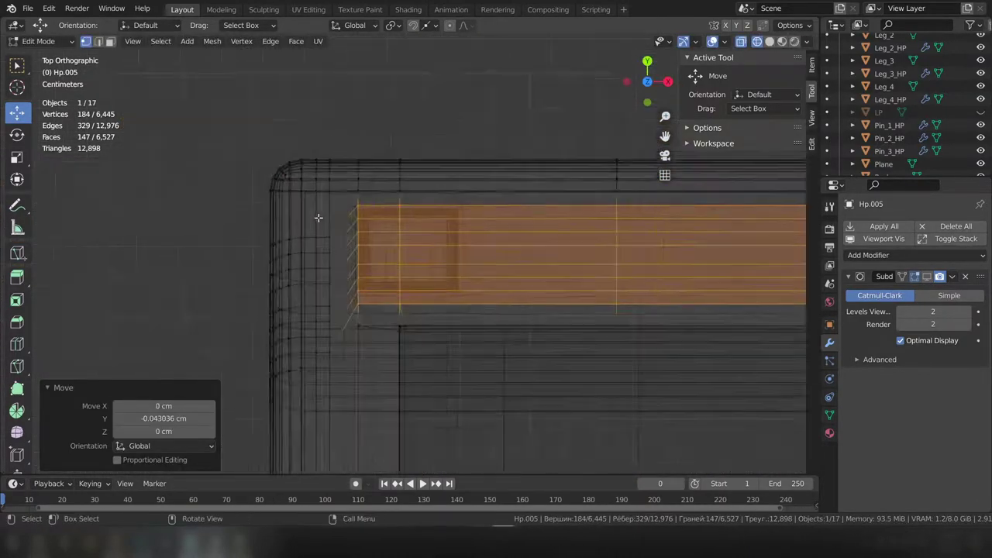
mouse_move(317, 214)
middle_mouse_down()
mouse_move(315, 272)
mouse_move(593, 323)
mouse_move(494, 268)
middle_mouse_up()
- Isolate the Pusher box in wireframe and select a column of its corner vertices
key("Tab")
key("KP_7")
middle_click_drag(509, 307, 422, 302)
left_click(423, 302)
key("KP_7")
key("shift+z")
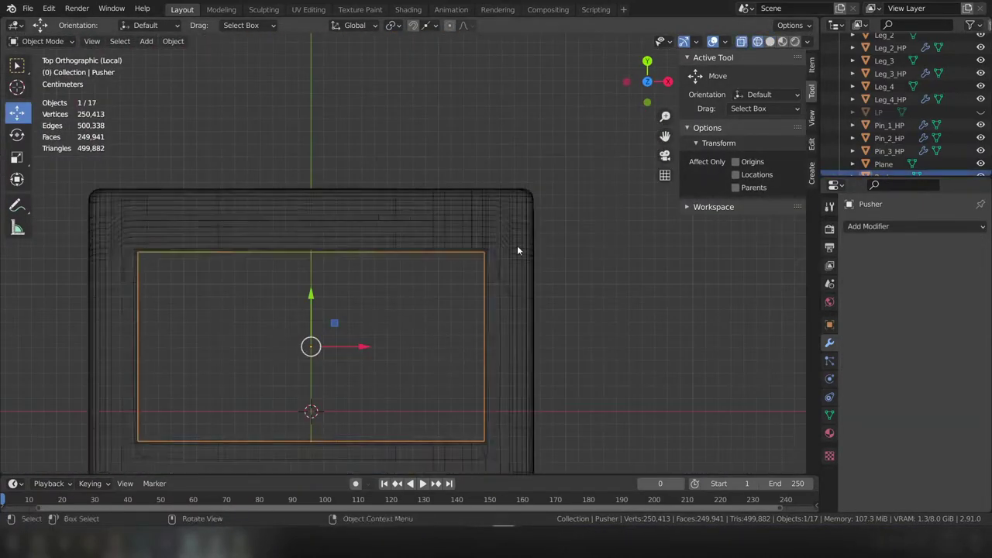
scroll(394, 238, "up", 3)
scroll(473, 196, "down", 2)
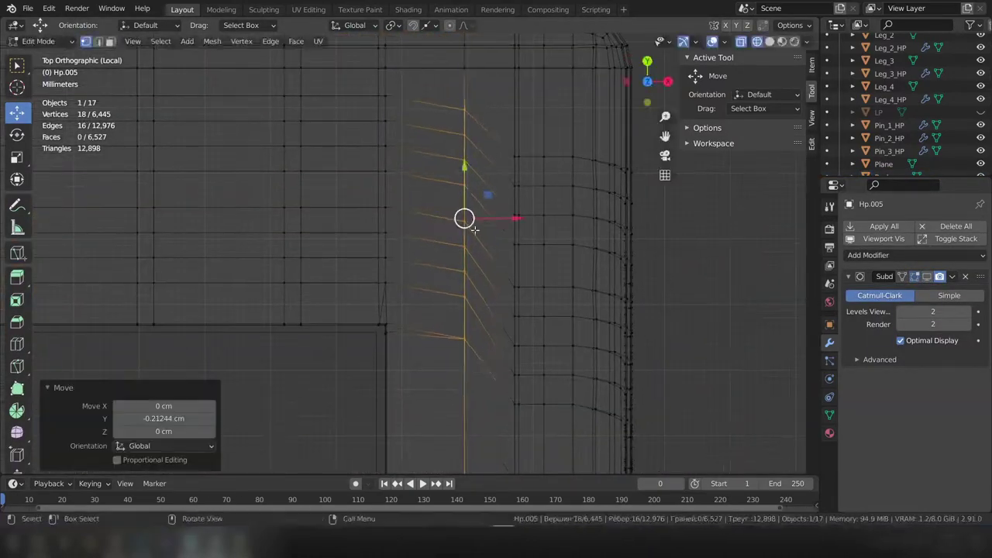
left_click_drag(358, 117, 393, 381)
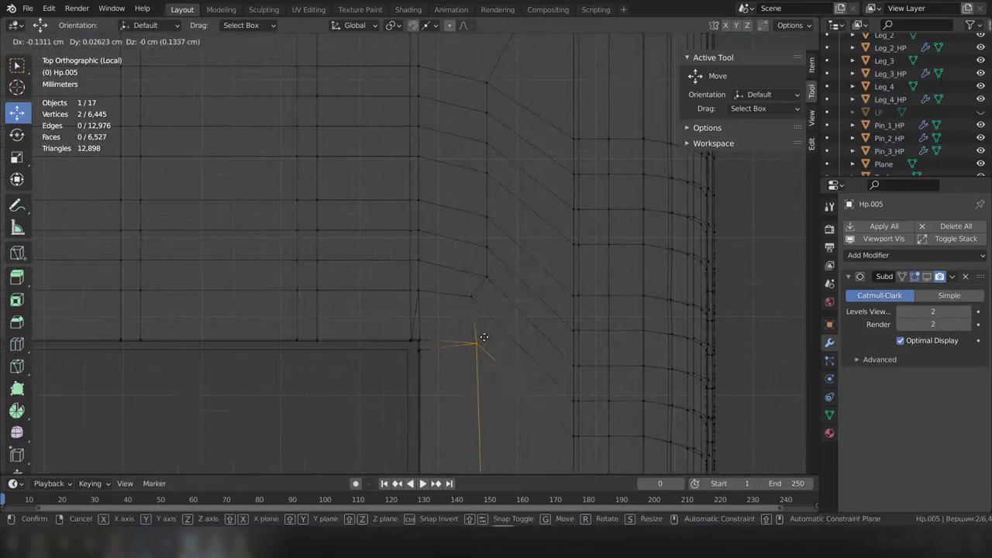
scroll(488, 107, "down", 3)
scroll(488, 155, "down", 3)
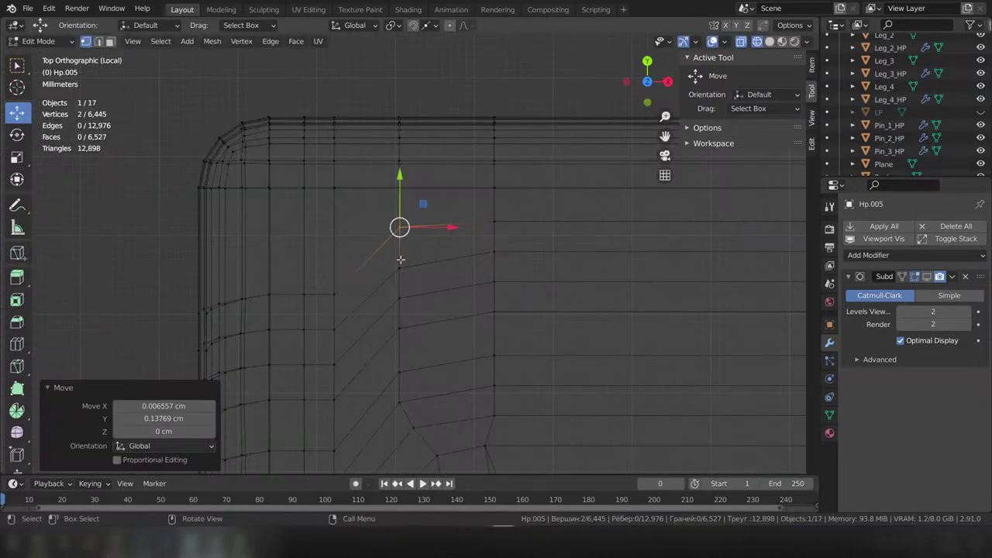
key("alt+a")
scroll(494, 296, "down", 4)
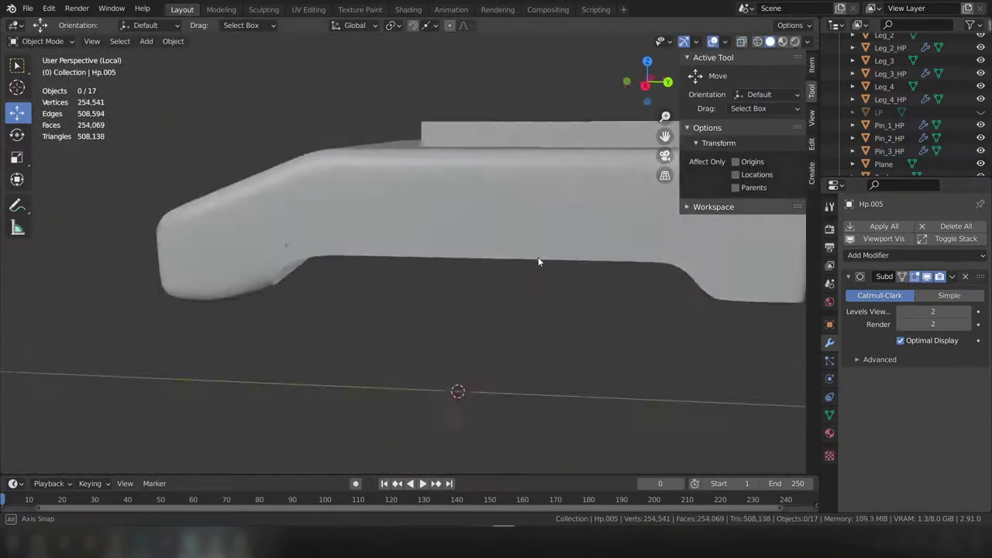
- Set the plane's origin to its geometry
left_click(524, 262)
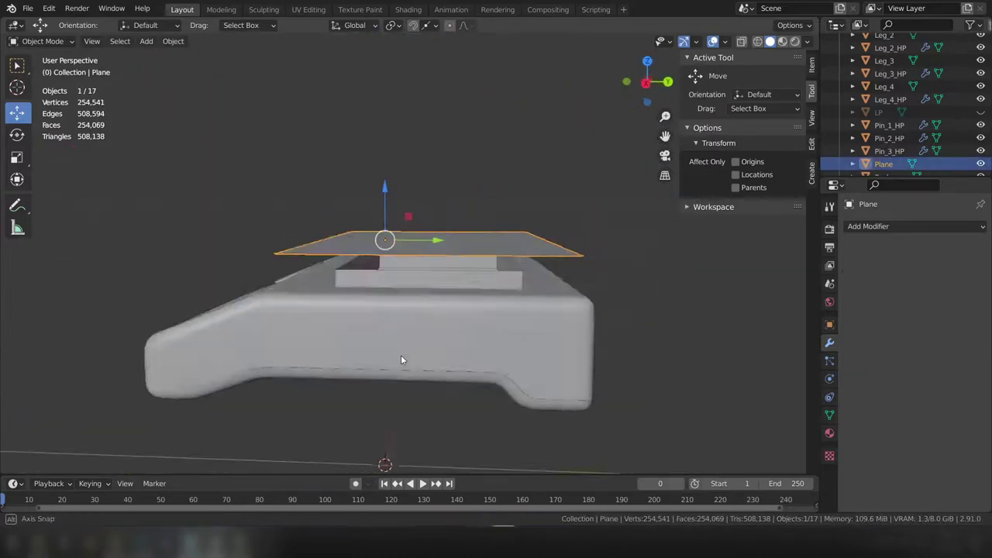
key("KP_3")
left_click(173, 41)
left_click(351, 80)
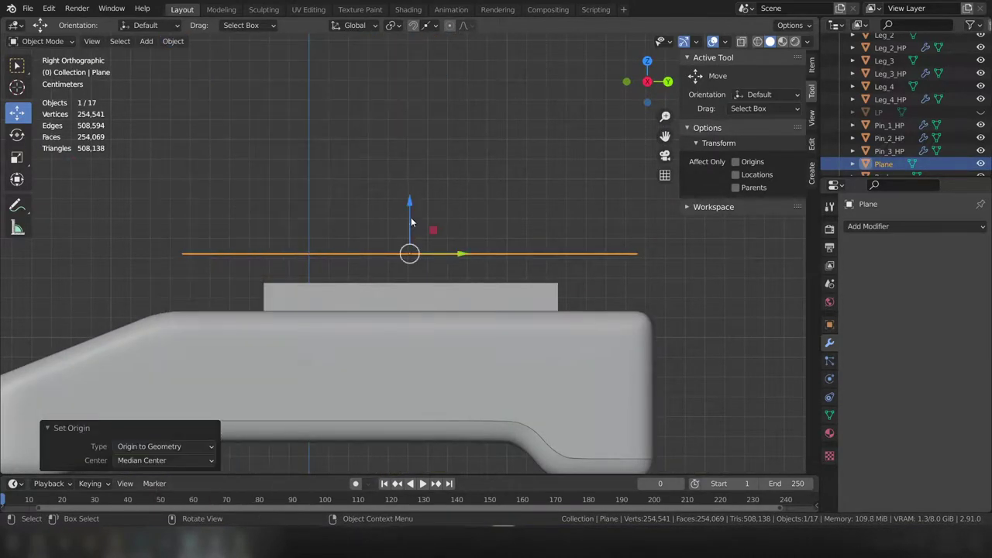
left_click(413, 250)
middle_click_drag(413, 250, 490, 275)
- Extrude the plane into a thick slab and move one of its edges along Z
key("Tab")
key("e")
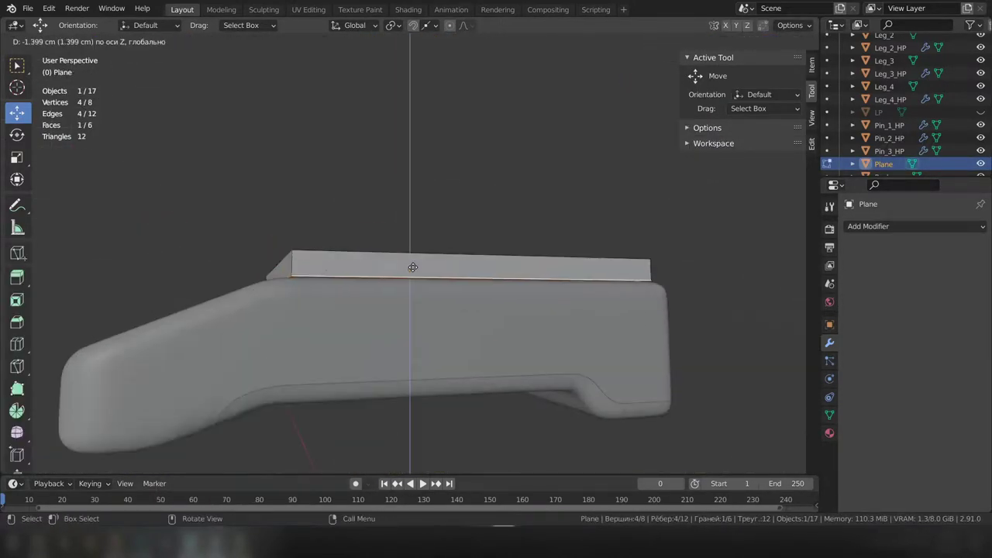
left_click(434, 255)
mouse_move(433, 256)
middle_mouse_down()
mouse_move(487, 257)
mouse_move(480, 208)
mouse_move(470, 327)
middle_mouse_up()
key("KP_3")
left_click(434, 227)
key("g")
key("z")
left_click(436, 206)
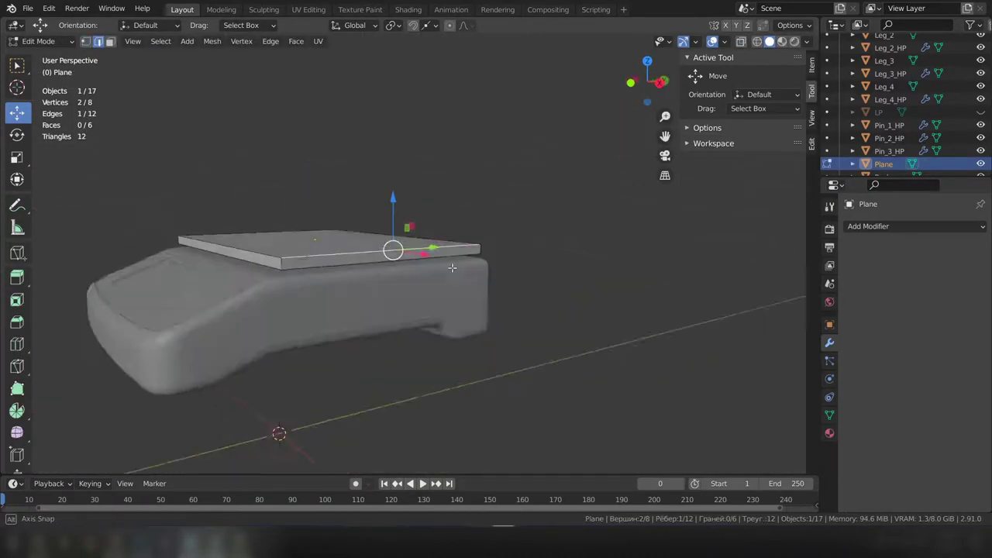
- Select the slab's four vertical corner edges
key("KP_3")
scroll(387, 255, "up", 2)
left_click_drag(622, 223, 280, 251)
mouse_move(279, 252)
middle_mouse_down()
mouse_move(549, 293)
mouse_move(499, 258)
mouse_move(549, 210)
middle_mouse_up()
key("Tab")
key("Tab")
- Bevel the corner edges with extra segments, undo, and start deleting the top face
key("ctrl+b")
left_click(549, 210)
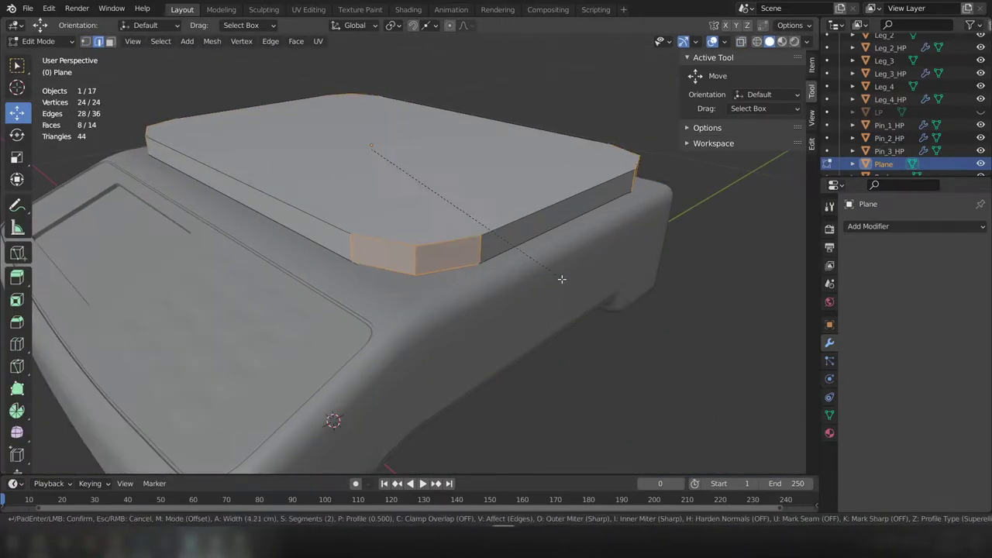
left_click(212, 282)
left_click(212, 282)
mouse_move(213, 282)
middle_mouse_down()
mouse_move(538, 290)
mouse_move(194, 308)
middle_mouse_up()
key("ctrl+z")
key("ctrl+z")
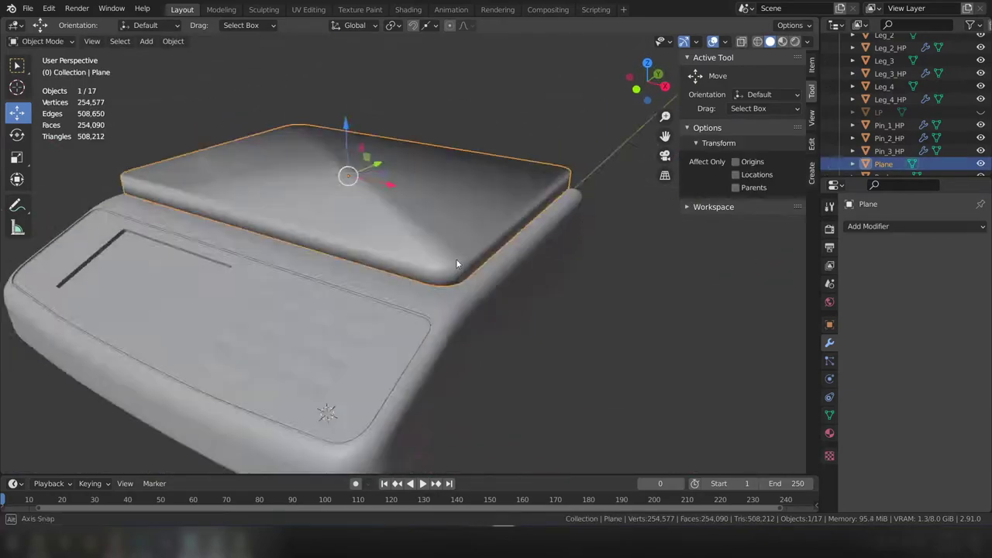
key("ctrl+z")
key("x")
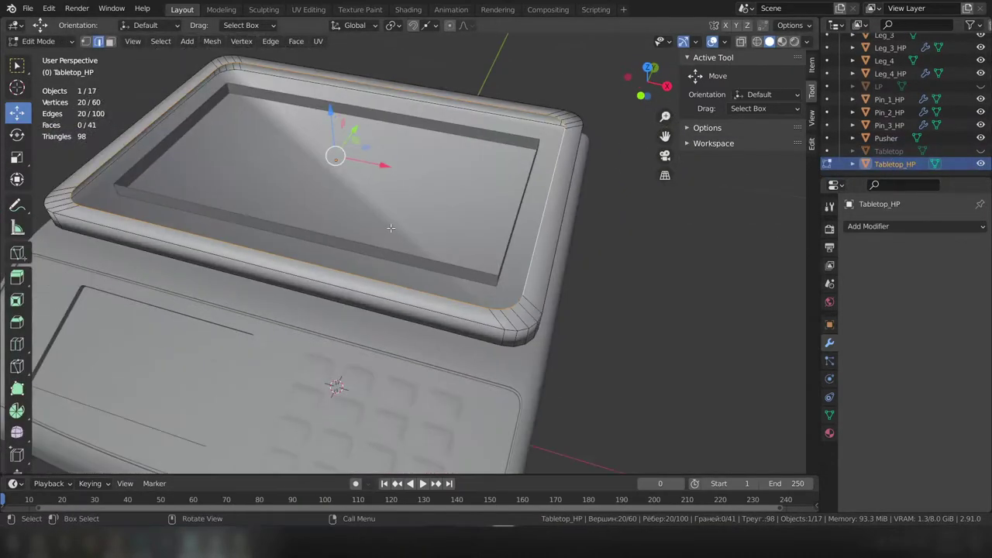
- Confirm the inner rim size, then brush-select, merge and move the tray's corner vertices
left_click(431, 238)
key("KP_7")
key("c")
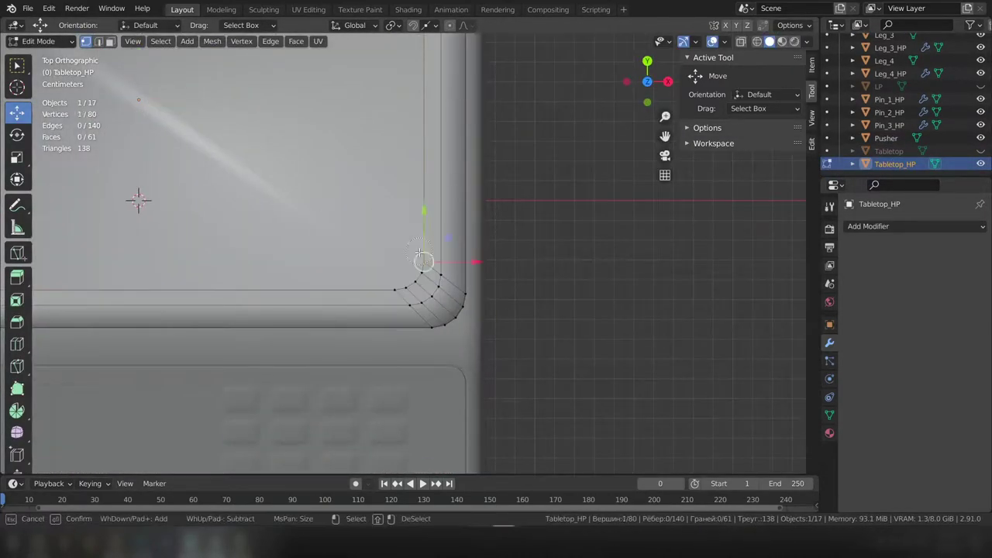
left_click(378, 202)
scroll(456, 204, "down", 3)
scroll(456, 203, "up", 2)
key("c")
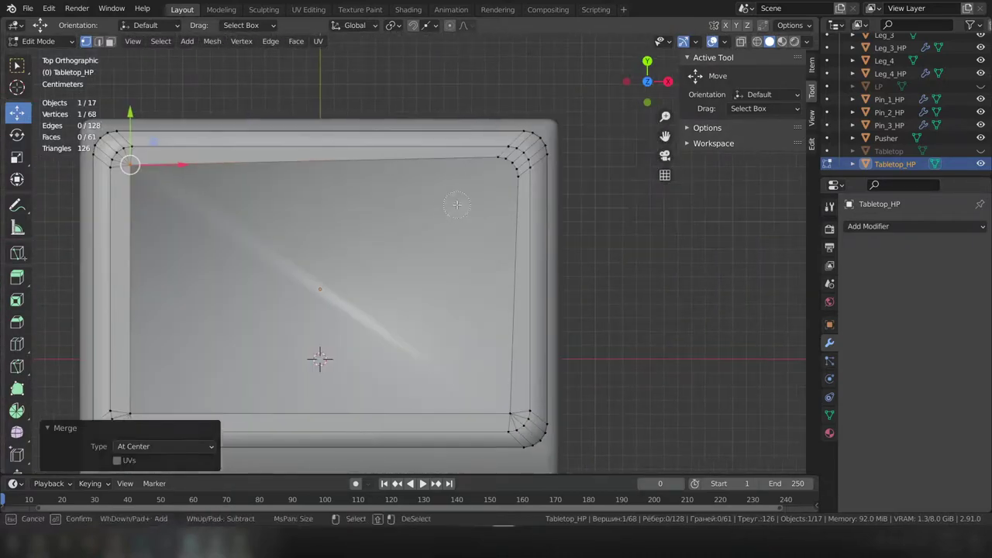
key("g")
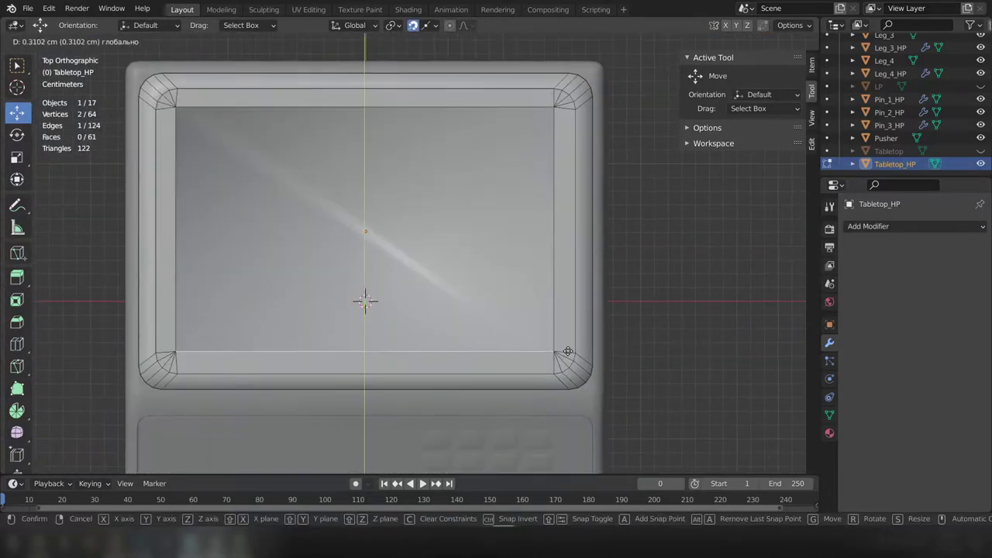
key("Return")
key("KP_Divide")
key("g")
- Bevel the tabletop's rim edges with 4 segments and turn on the Face Orientation overlay
left_click(547, 158)
mouse_move(547, 158)
middle_mouse_down()
mouse_move(566, 343)
mouse_move(507, 361)
mouse_move(574, 333)
middle_mouse_up()
scroll(575, 333, "up", 2)
key("ctrl+b")
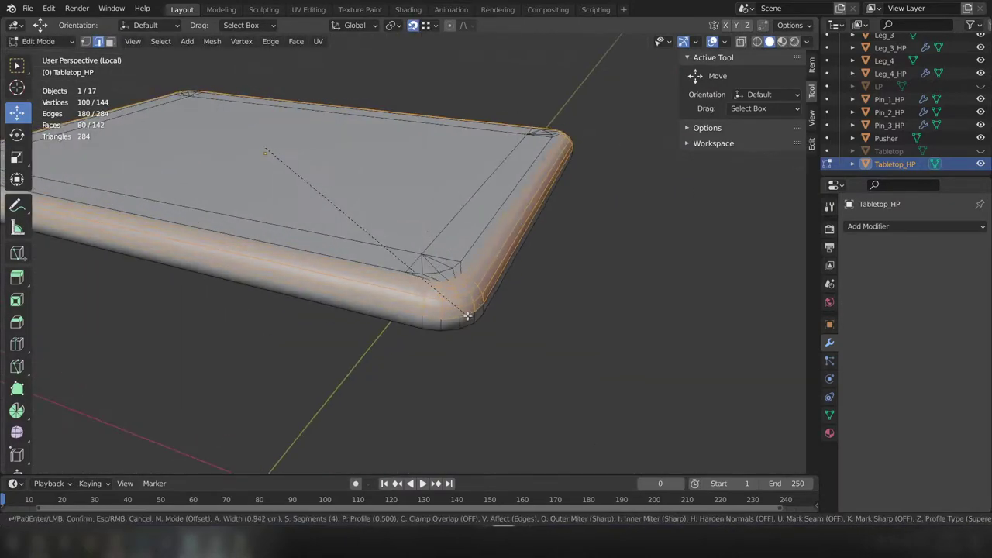
left_click(139, 347)
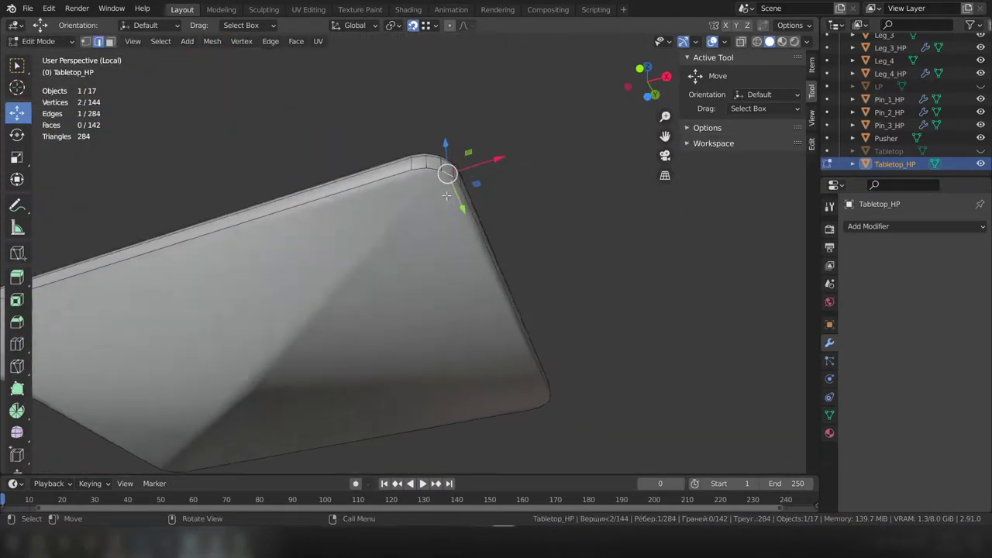
left_click(723, 41)
left_click(645, 333)
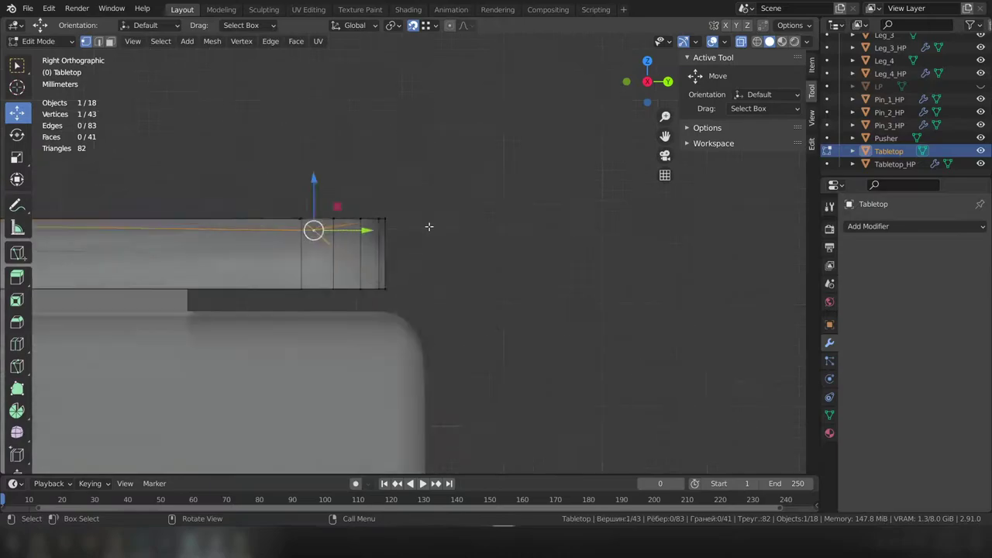
- Select the low-poly tabletop's rim edge loop and bevel it
middle_click_drag(428, 226, 403, 261)
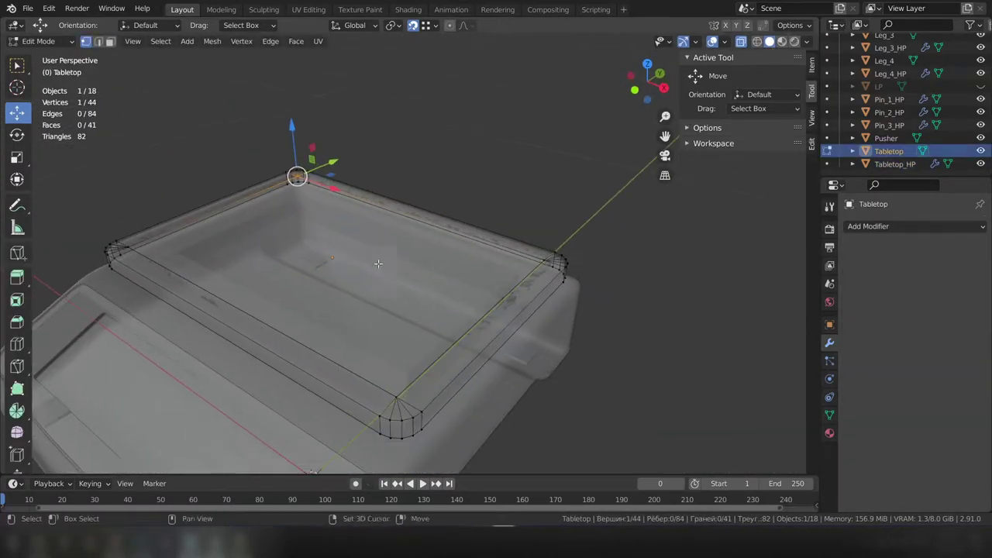
left_click(378, 264, "alt")
middle_click_drag(377, 263, 446, 248, "alt")
key("ctrl+b")
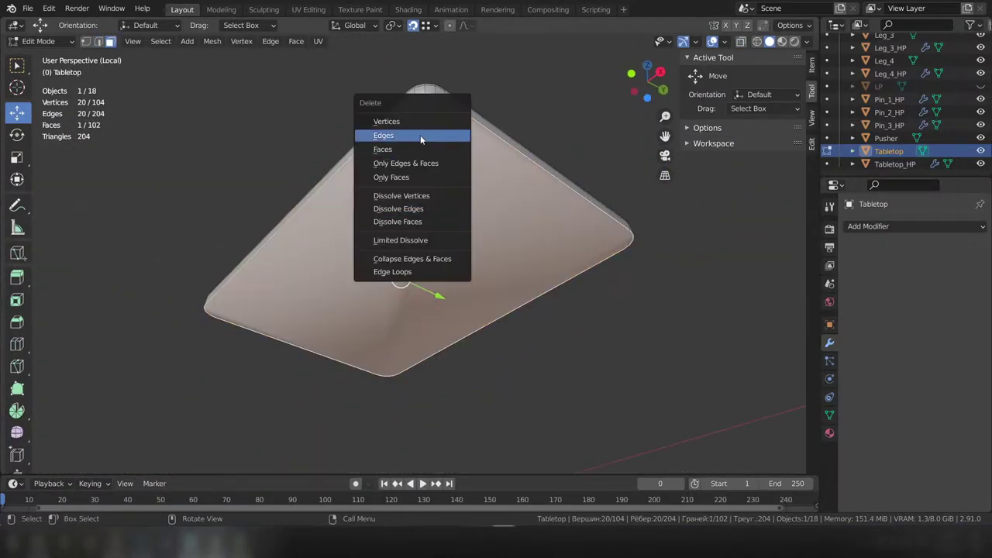
- Delete the bottom cap face, merge corner vertices At Center and dissolve the diagonal corner edge
left_click(418, 149)
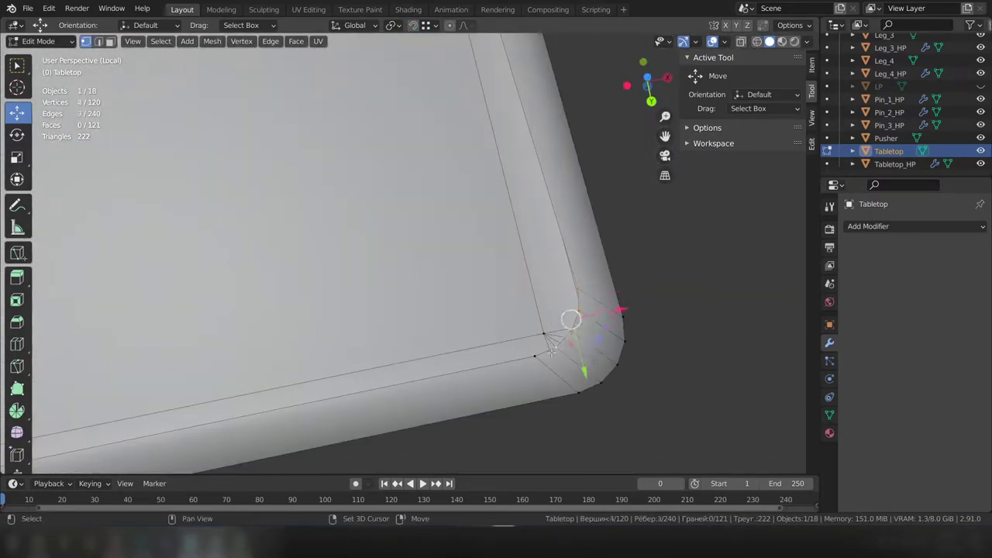
key("m")
left_click(500, 315)
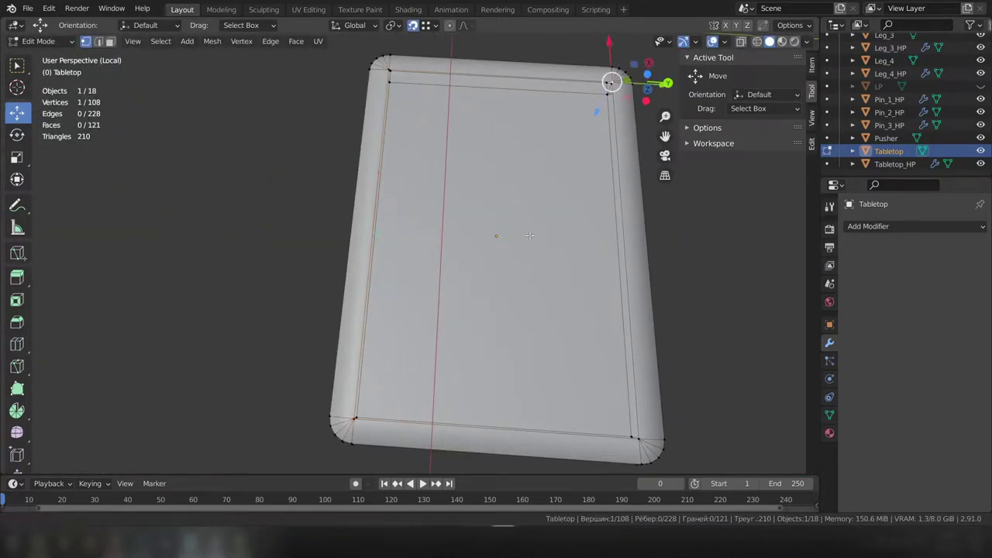
middle_click_drag(529, 235, 436, 201)
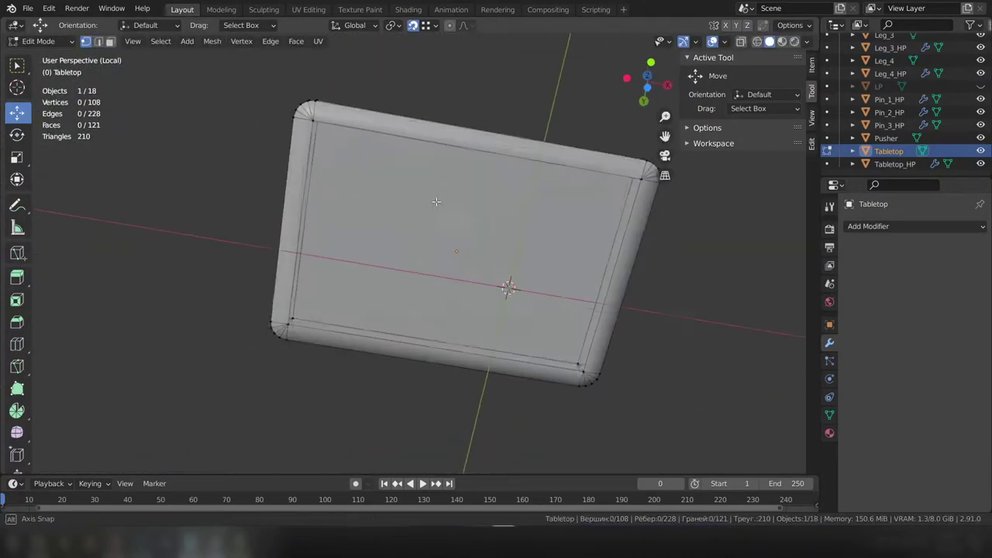
key("x")
left_click(418, 302)
middle_click_drag(419, 302, 463, 353)
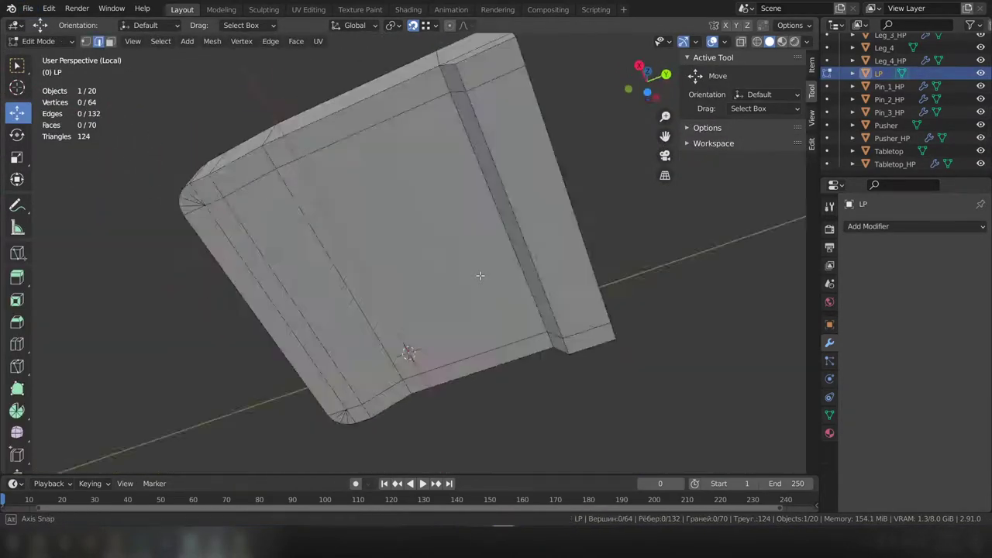
- Extend the edge selection on the LP body and bevel it with width 3
left_click(551, 132, "alt+shift")
middle_click_drag(551, 133, 86, 321)
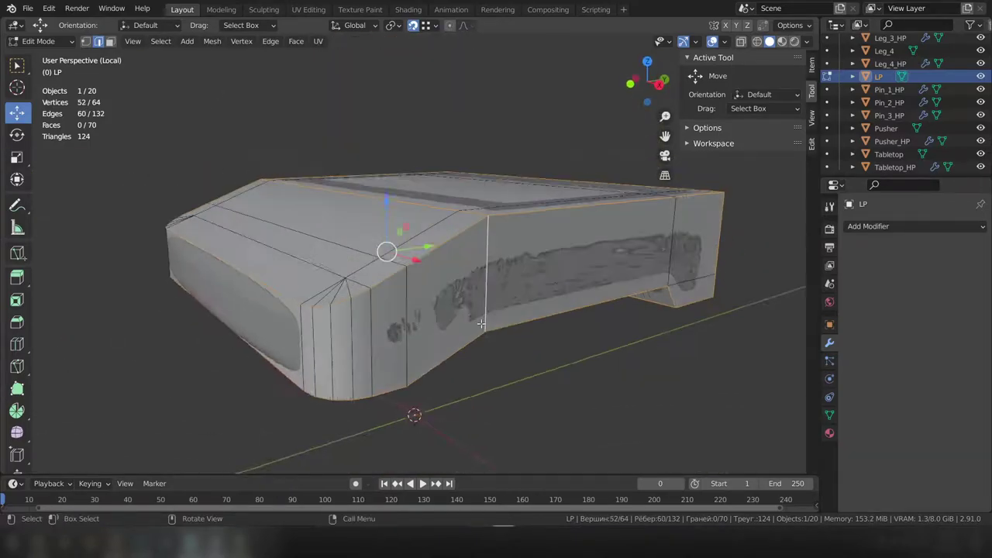
type("3")
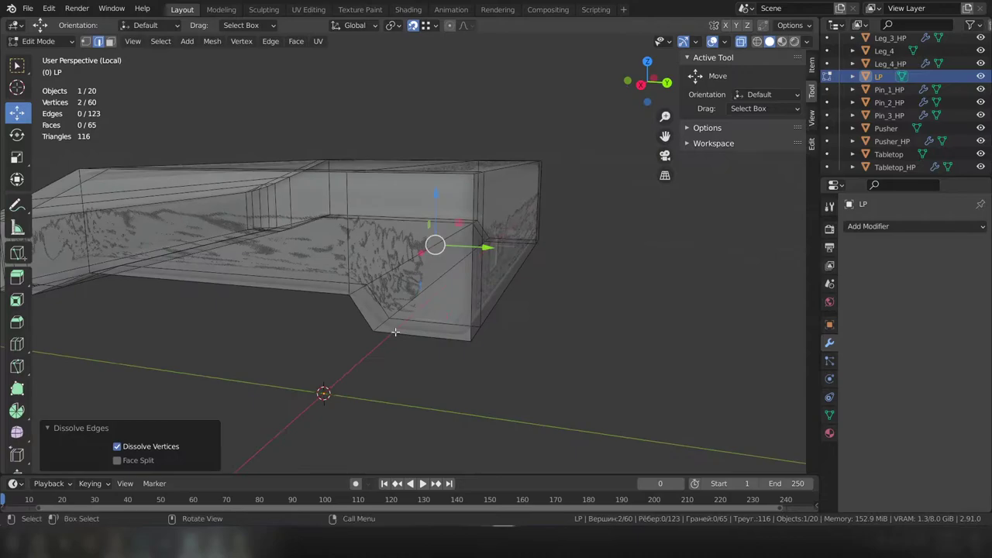
- Cut across the body's end with the Knife Topology Tool, then frame and reselect faces
right_click(584, 172)
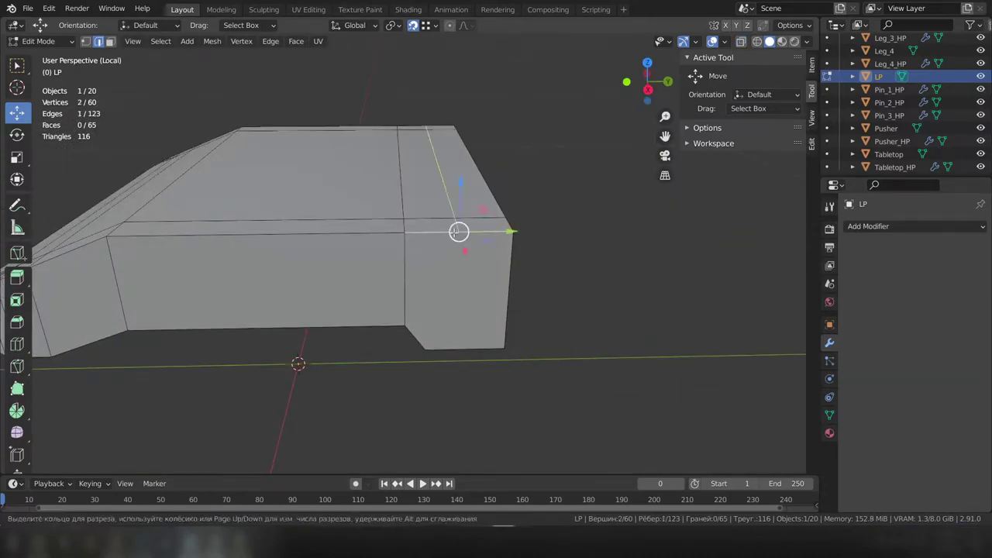
key("Return")
middle_click_drag(454, 179, 423, 210)
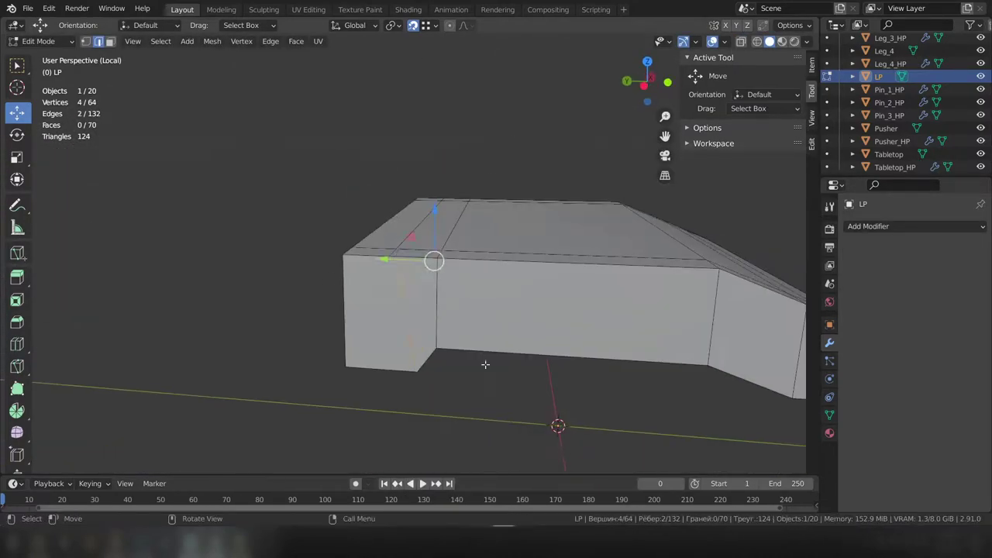
key("alt+a")
key("Home")
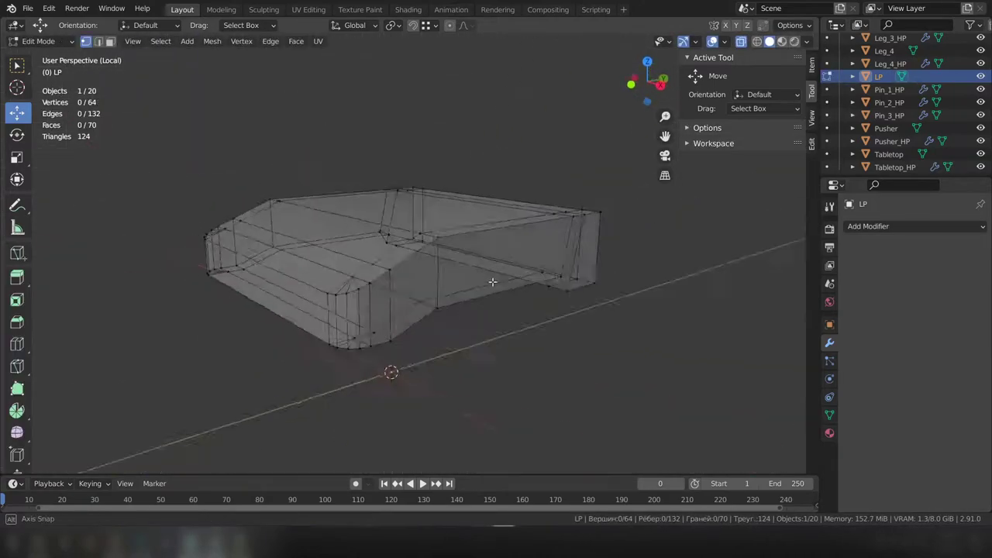
middle_click_drag(313, 318, 387, 255)
key("KP_Divide")
scroll(418, 241, "up", 4)
left_click(440, 232, "ctrl")
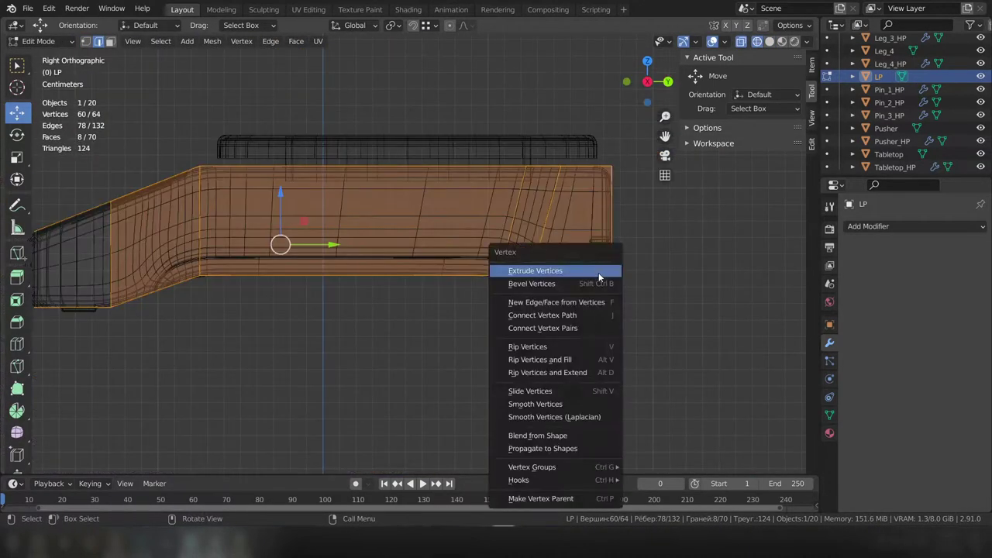
- Bevel all LP edges at 1.04 cm with Loop Slide off and add a Weighted Normal modifier
key("ctrl+b")
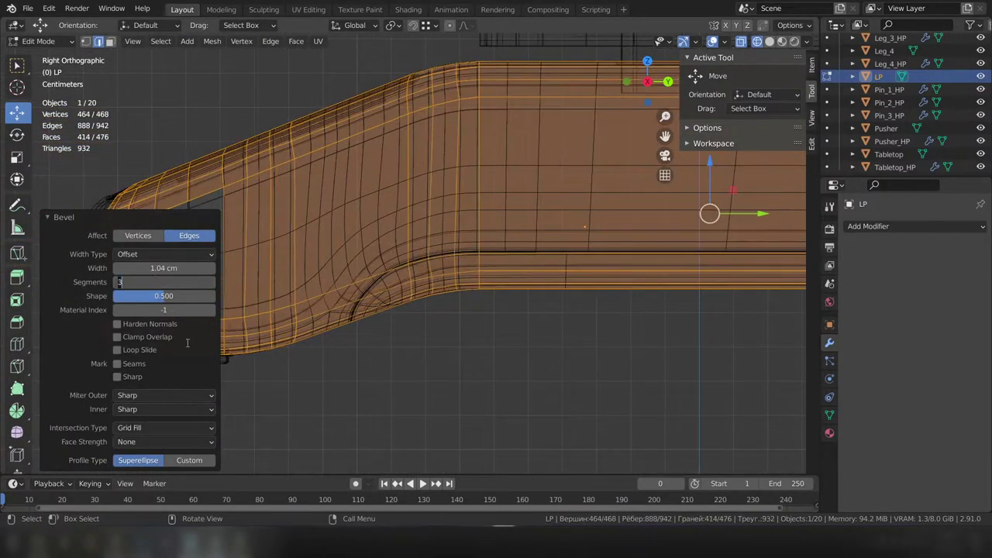
left_click(117, 350)
mouse_move(325, 333)
middle_mouse_down()
mouse_move(371, 348)
mouse_move(230, 375)
middle_mouse_up()
key("KP_Divide")
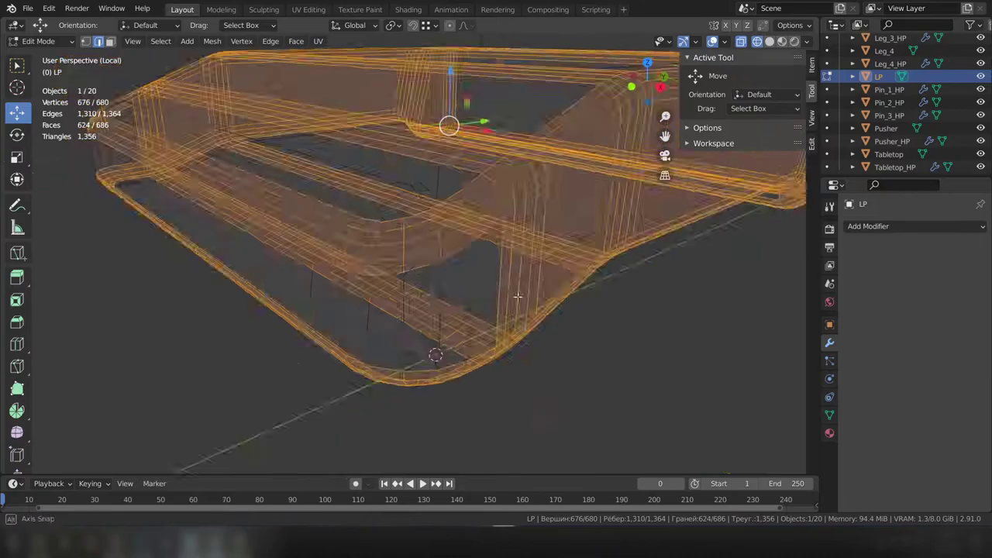
middle_click_drag(225, 339, 227, 357)
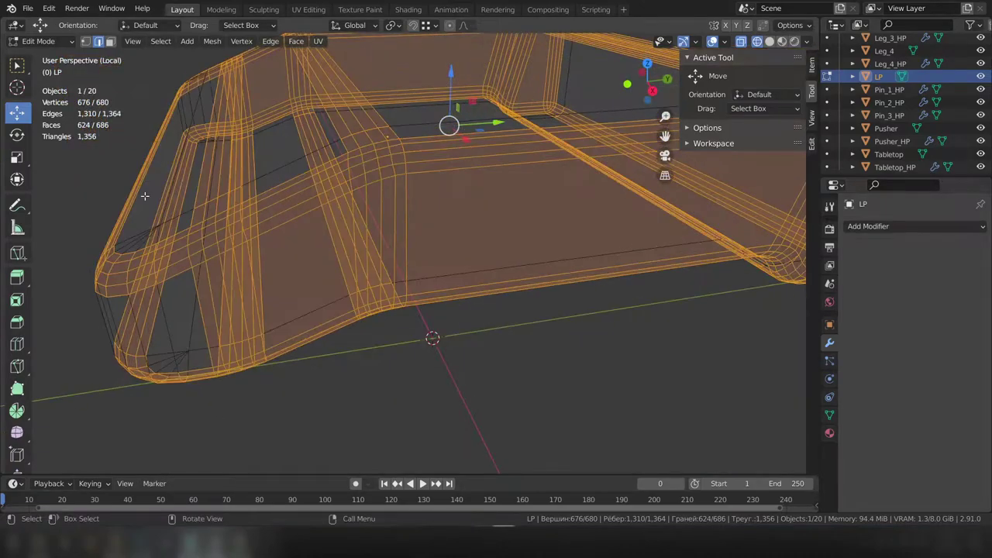
left_click(262, 379)
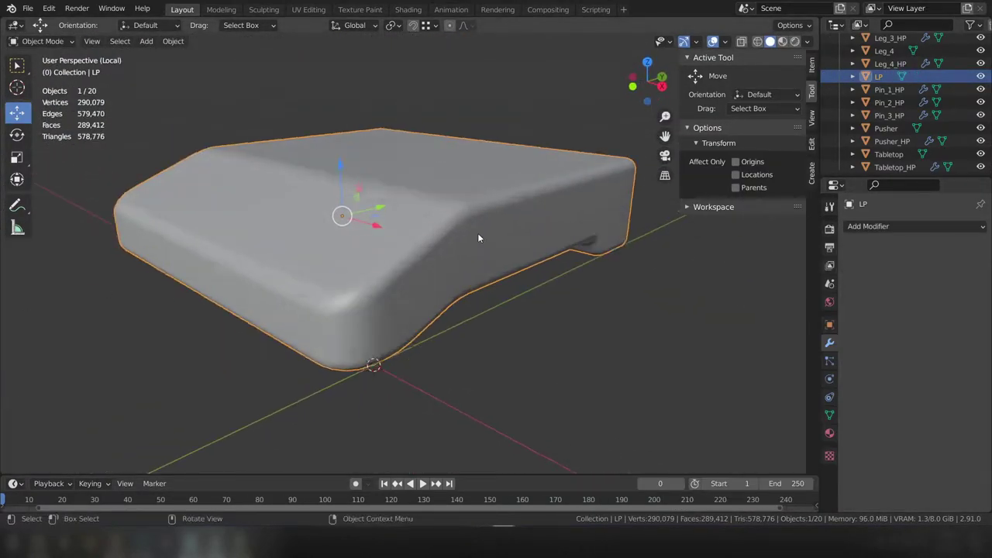
key("KP_Divide")
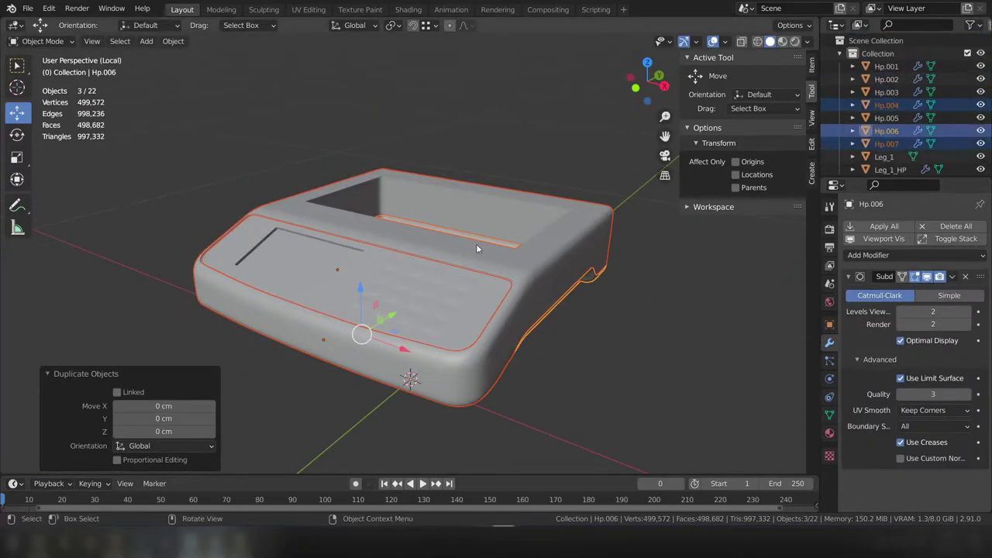
middle_click_drag(478, 249, 522, 279)
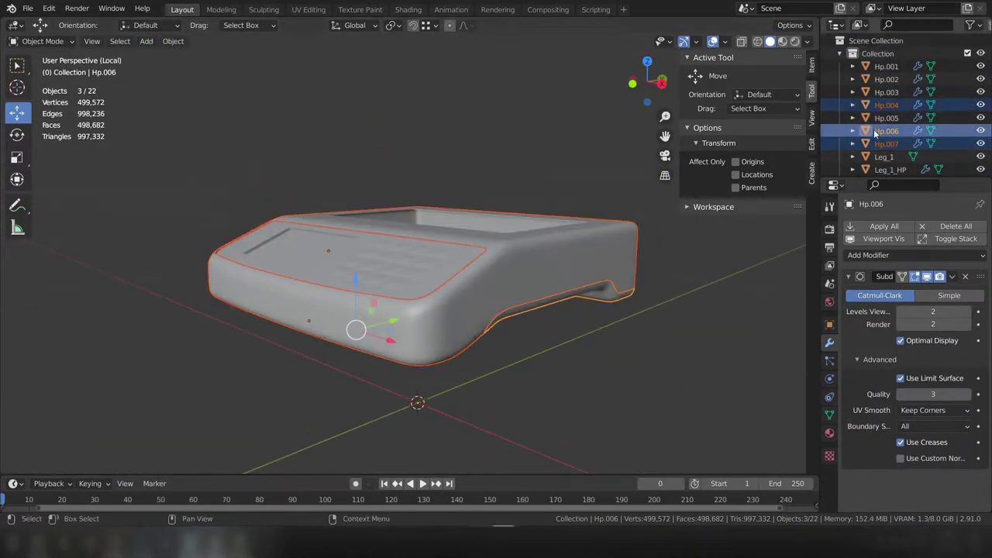
left_click_drag(883, 372, 885, 371)
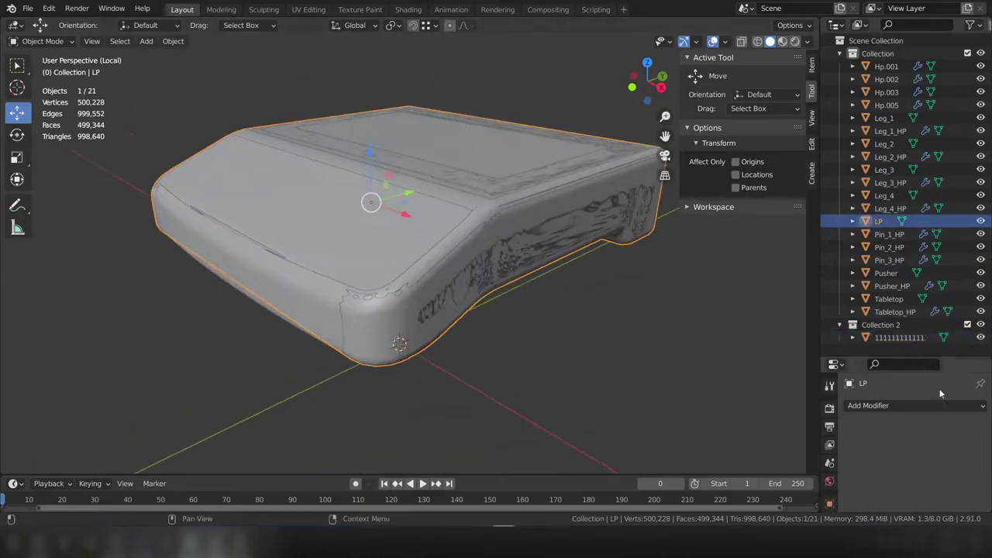
left_click(532, 195)
key("shift+z")
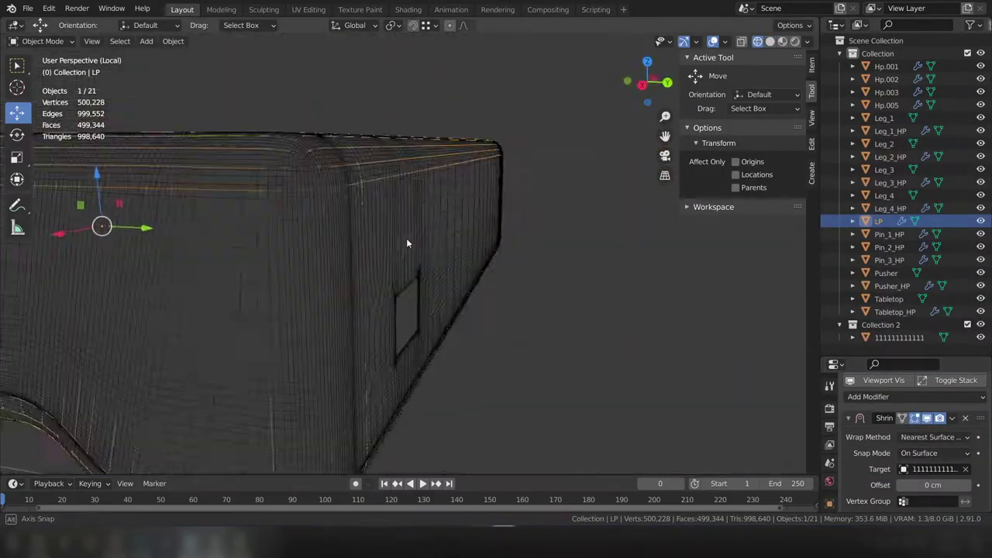
mouse_move(406, 238)
middle_mouse_down()
mouse_move(517, 291)
mouse_move(464, 295)
middle_mouse_up()
key("Tab")
key("ctrl+r")
left_click(464, 296)
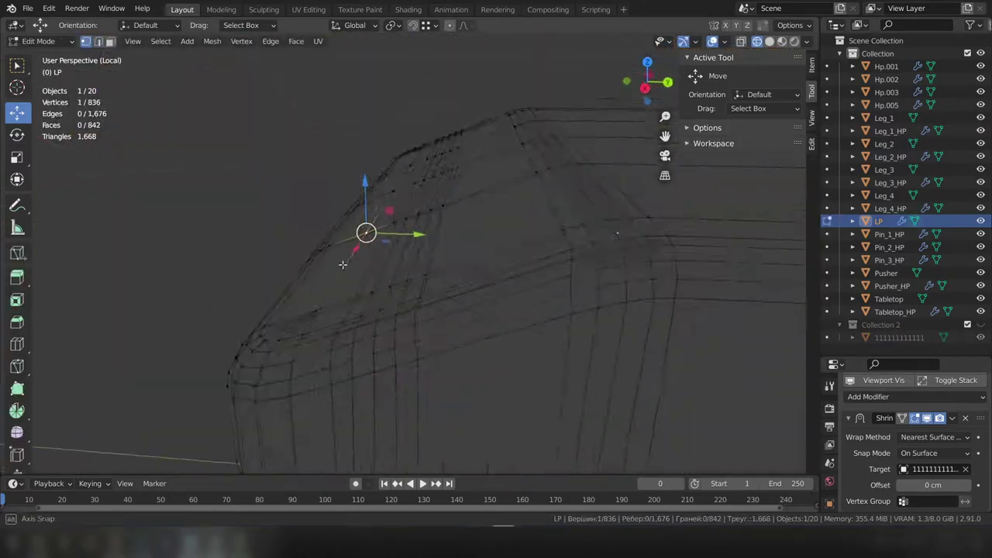
left_click(932, 417)
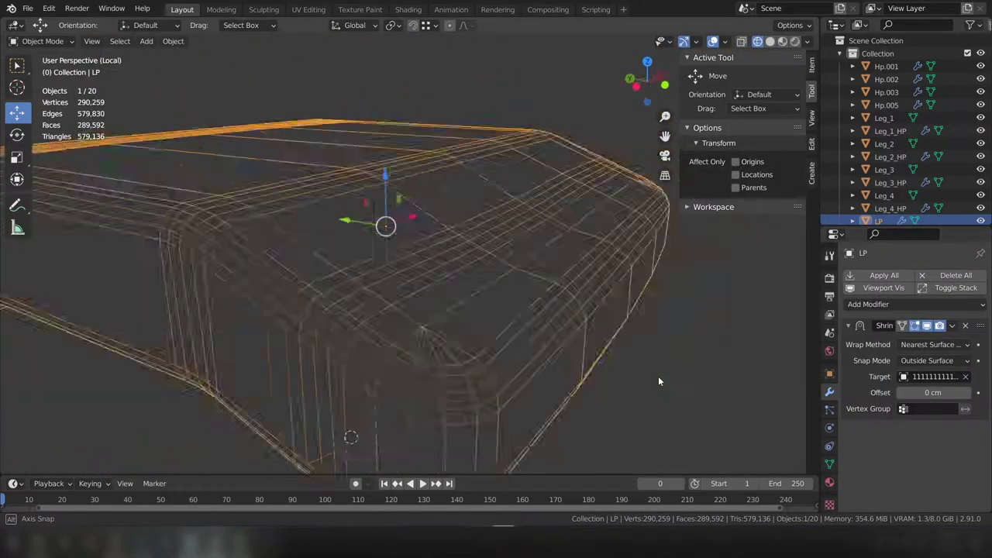
- Inspect the low-poly body's wireframe in Edit Mode, then return to solid shading
key("Tab")
scroll(463, 273, "up", 5)
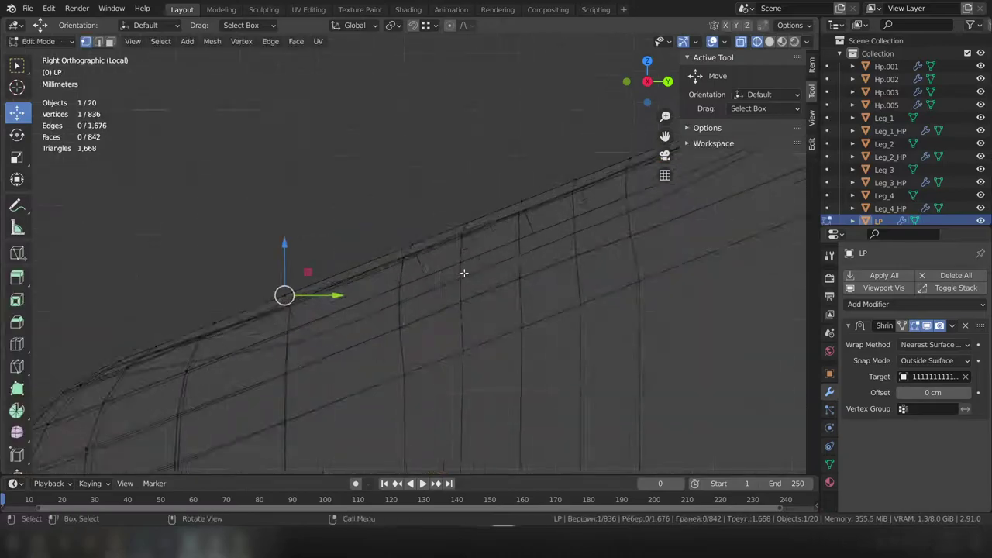
mouse_move(336, 305)
middle_mouse_down()
mouse_move(433, 298)
mouse_move(558, 340)
mouse_move(392, 244)
mouse_move(542, 329)
middle_mouse_up()
scroll(446, 298, "down", 3)
scroll(465, 310, "down", 3)
key("Tab")
key("alt+z")
- From the side view, flatten the selected end loop of the body to zero along Y
key("Tab")
scroll(542, 329, "up", 4)
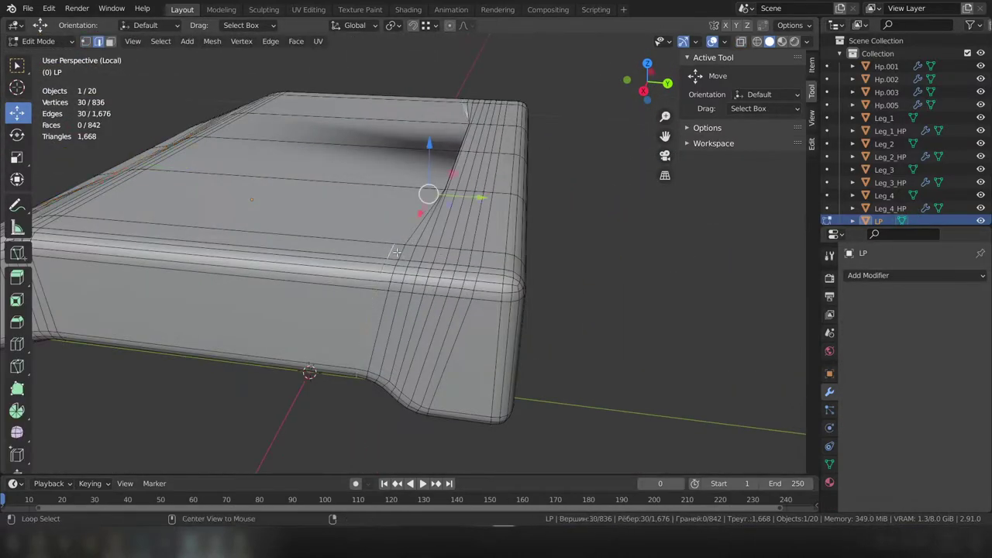
key("KP_3")
middle_click_drag(483, 258, 488, 310, "shift")
key("s")
key("y")
key("0")
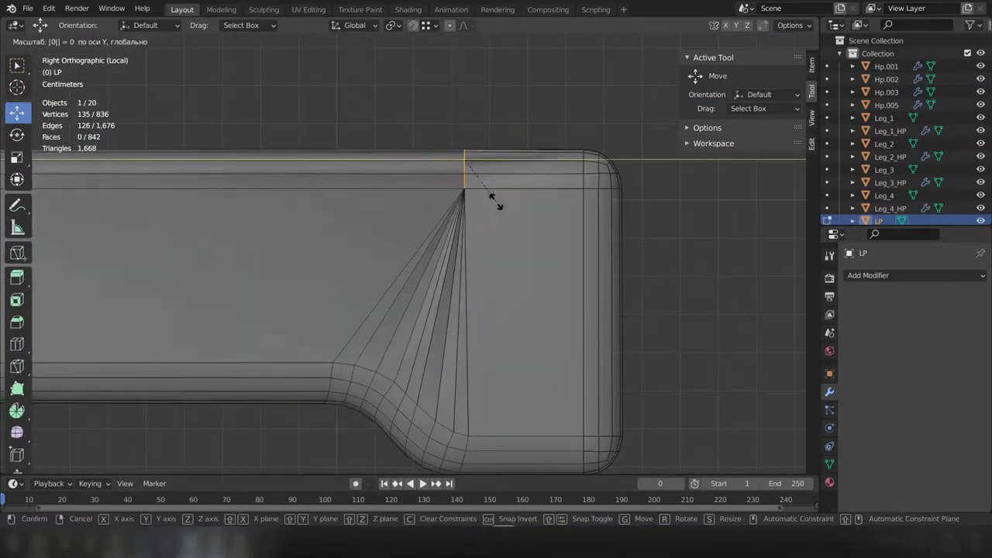
- Select the loop at the body's rounded end and move its edge vertices onto the high-poly surface
key("Tab")
middle_click_drag(520, 181, 643, 289)
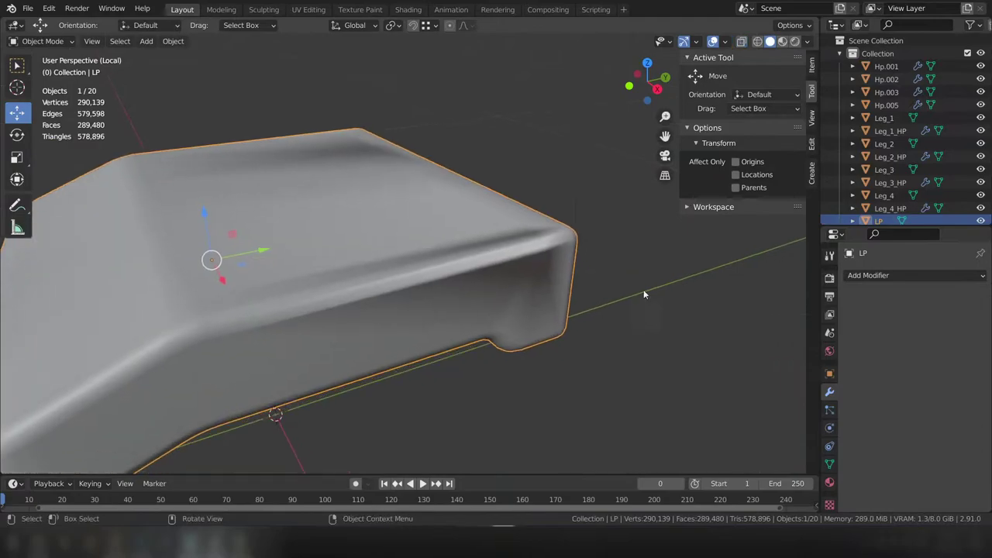
middle_click_drag(775, 326, 398, 277)
key("Tab")
left_click(285, 250)
mouse_move(285, 250)
middle_mouse_down()
mouse_move(326, 233)
mouse_move(377, 323)
middle_mouse_up()
left_click(376, 323, "alt")
key("KP_3")
middle_click_drag(352, 254, 365, 232, "shift")
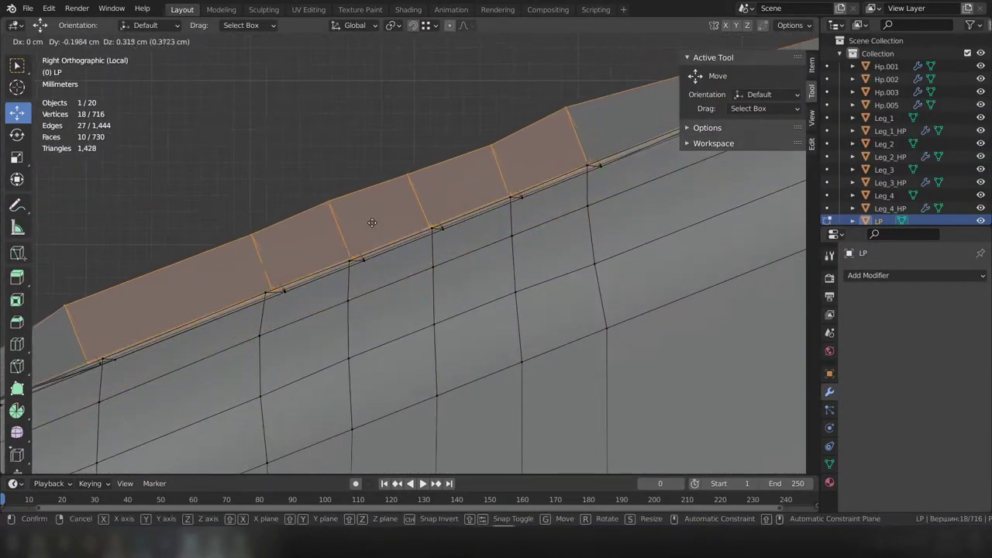
left_click_drag(350, 203, 375, 230)
left_click(402, 248)
- Isolate the body in local view to check the shape
mouse_move(310, 233)
middle_mouse_down()
mouse_move(199, 248)
mouse_move(393, 242)
mouse_move(419, 255)
middle_mouse_up()
key("Tab")
key("KP_Divide")
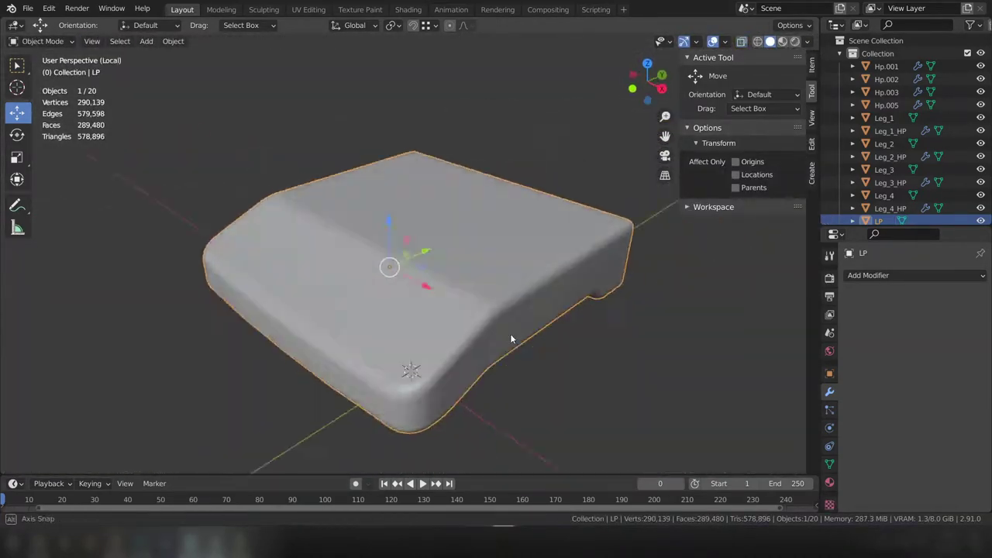
scroll(403, 331, "up", 3)
scroll(413, 331, "down", 3)
- Select the top vertices, cut a new edge across the front face, and merge the selected vertices
key("Tab")
middle_click_drag(413, 331, 425, 320)
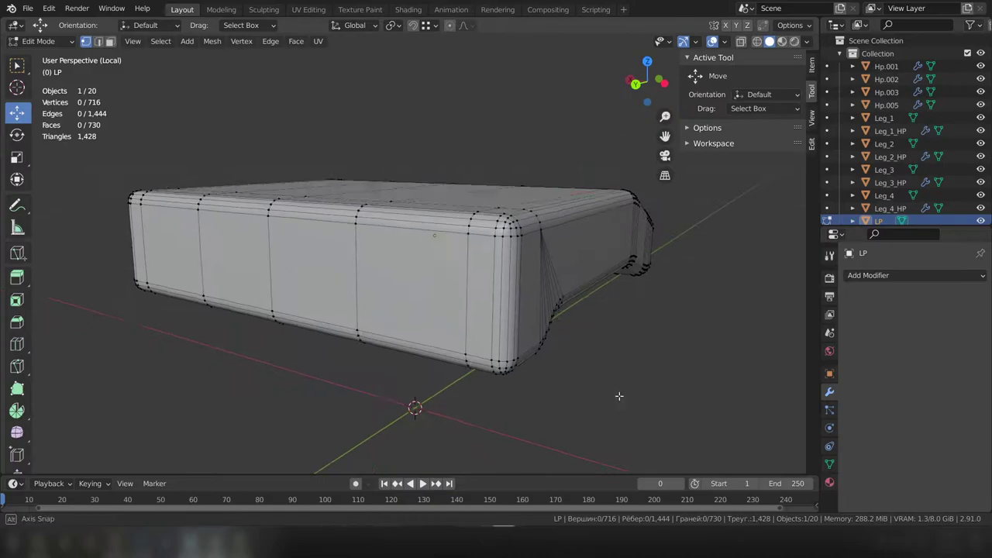
key("KP_7")
left_click_drag(256, 130, 529, 245)
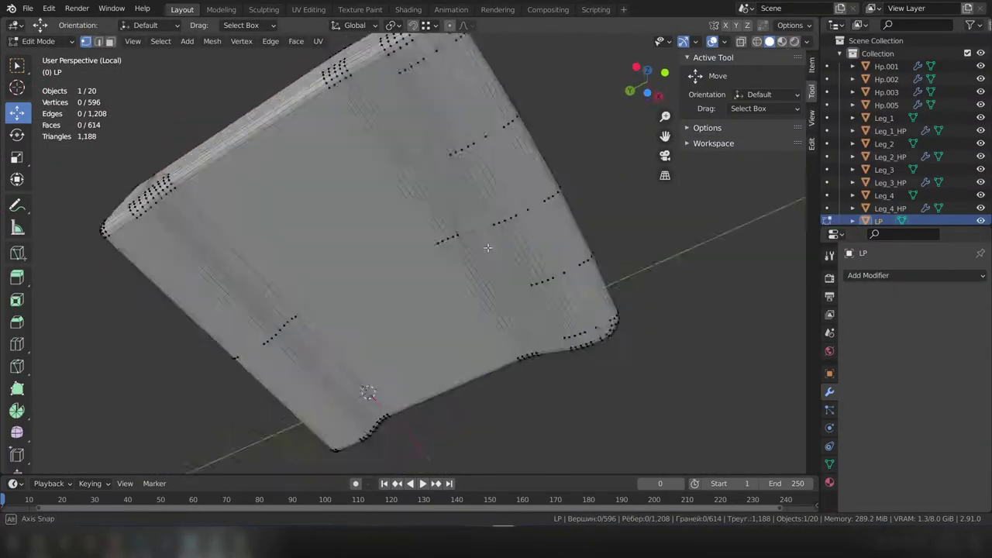
middle_click_drag(488, 247, 397, 402)
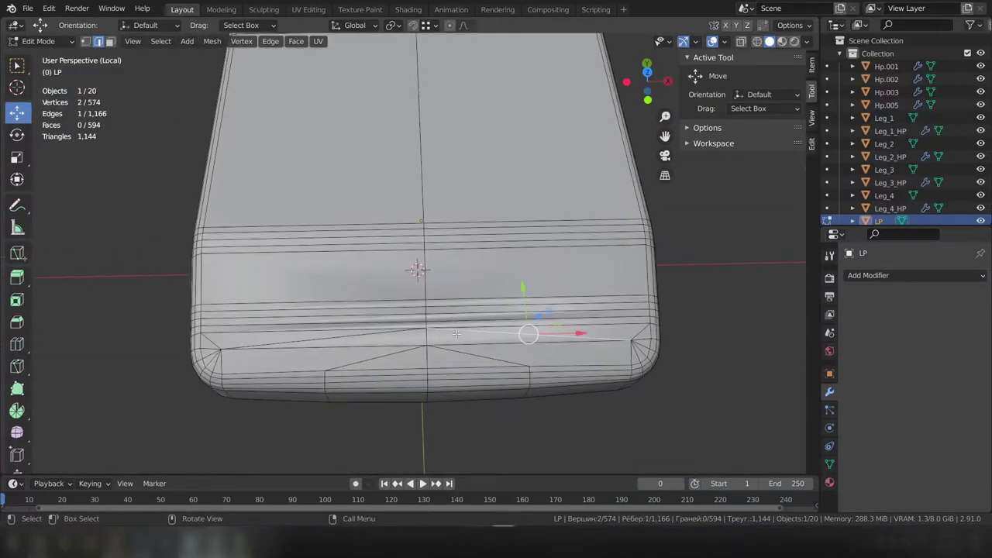
left_click(890, 276)
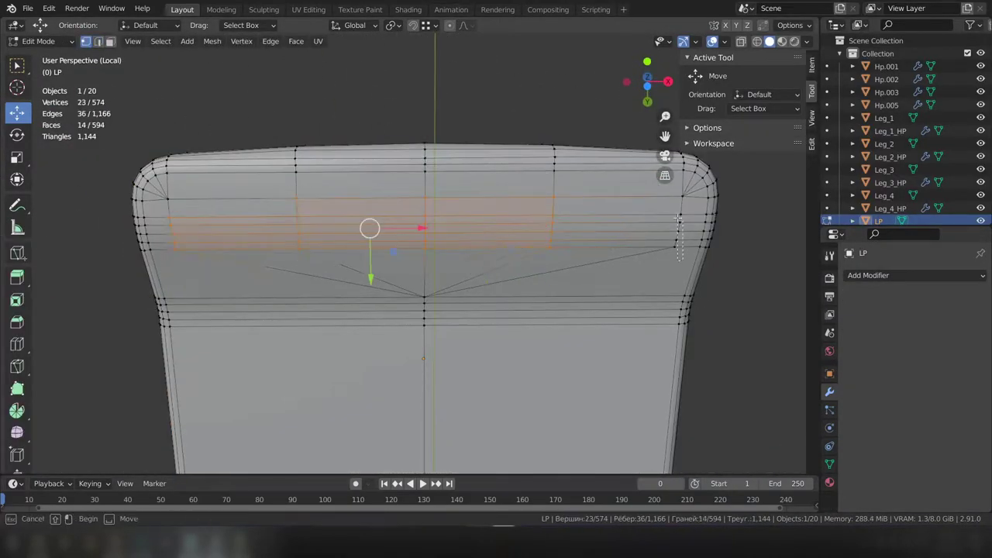
left_click(457, 304)
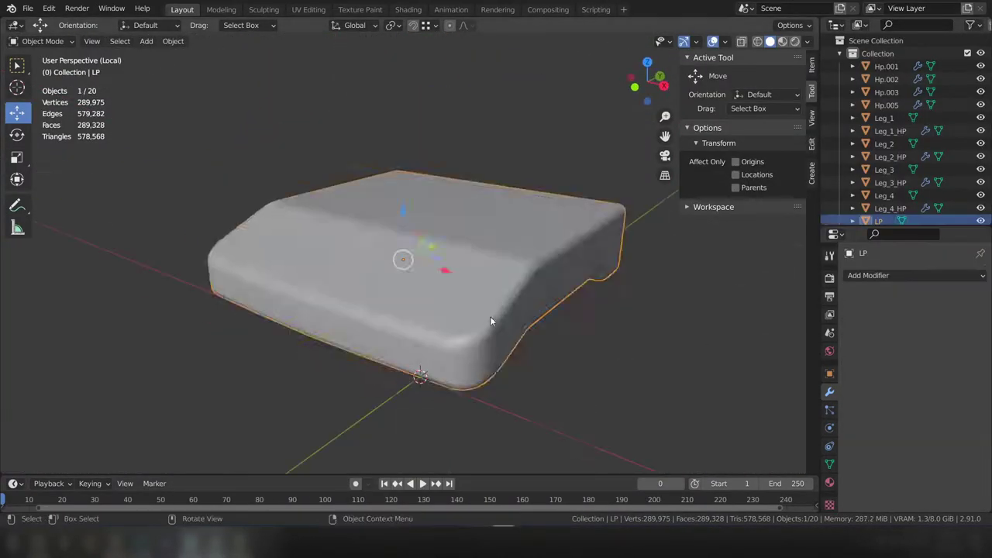
- Dissolve the selected faces and knife-cut new edges into the resulting face
key("x")
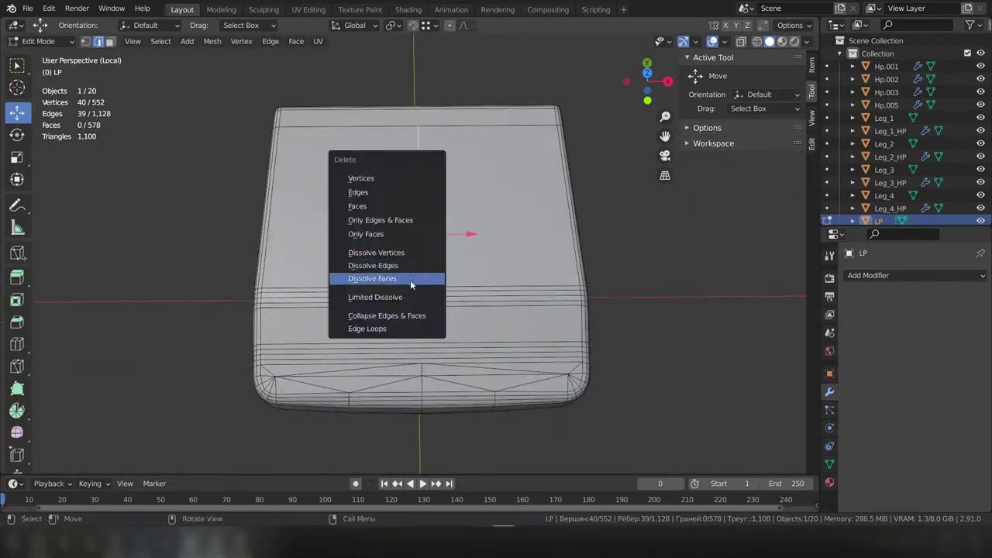
left_click(410, 280)
key("k")
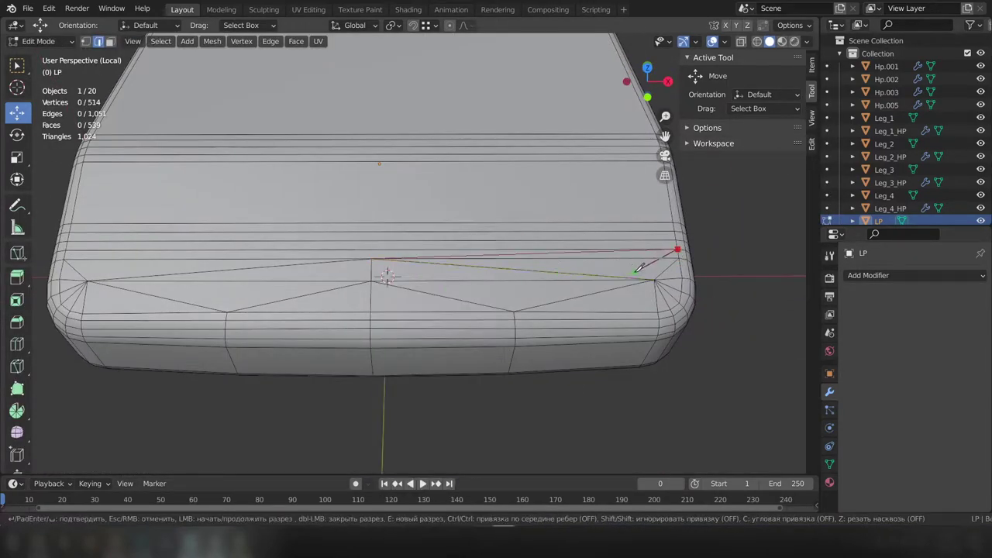
key("Return")
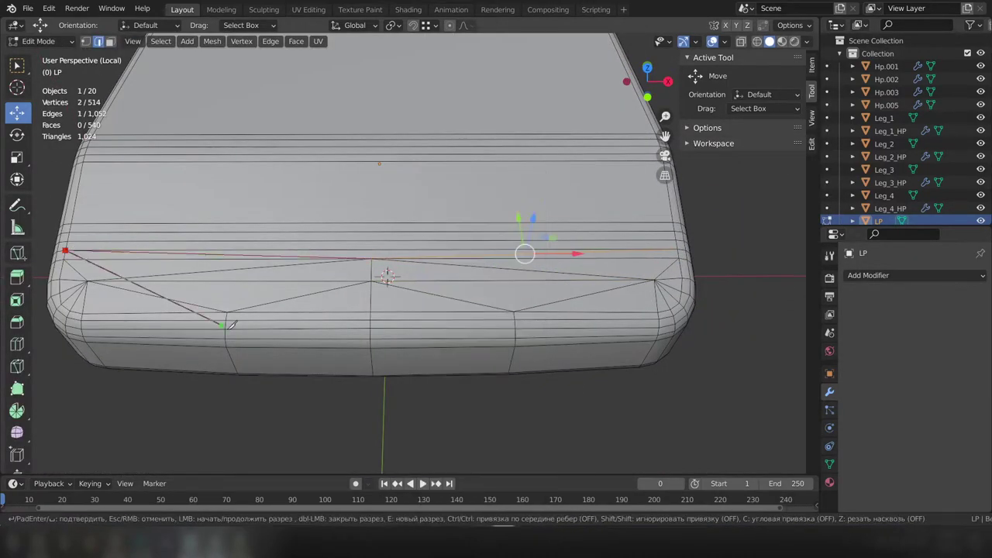
key("ctrl+e")
middle_click_drag(465, 294, 498, 303)
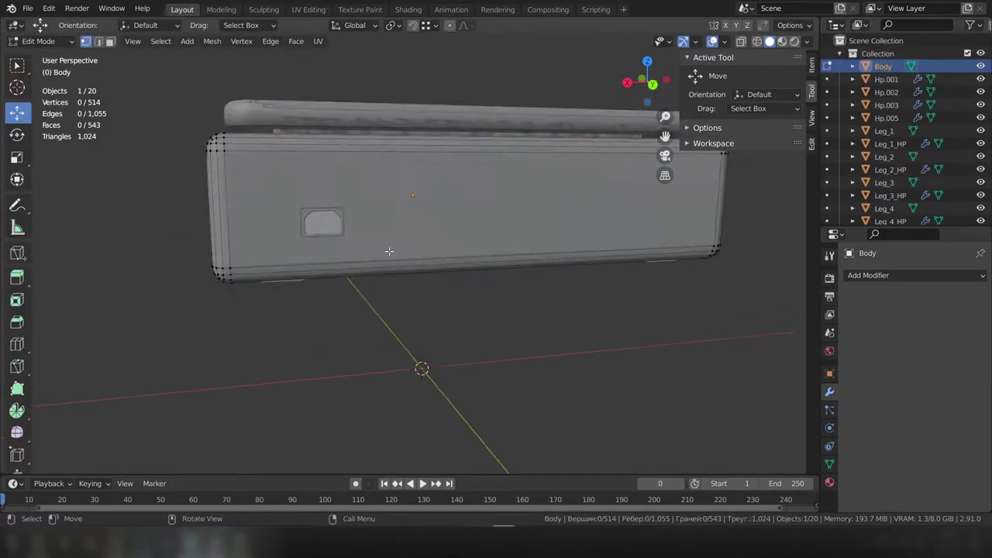
- From the back view, knife-cut the outline of the power-socket opening
key("ctrl+KP_1")
left_click(350, 266)
left_click(398, 266)
left_click(411, 280)
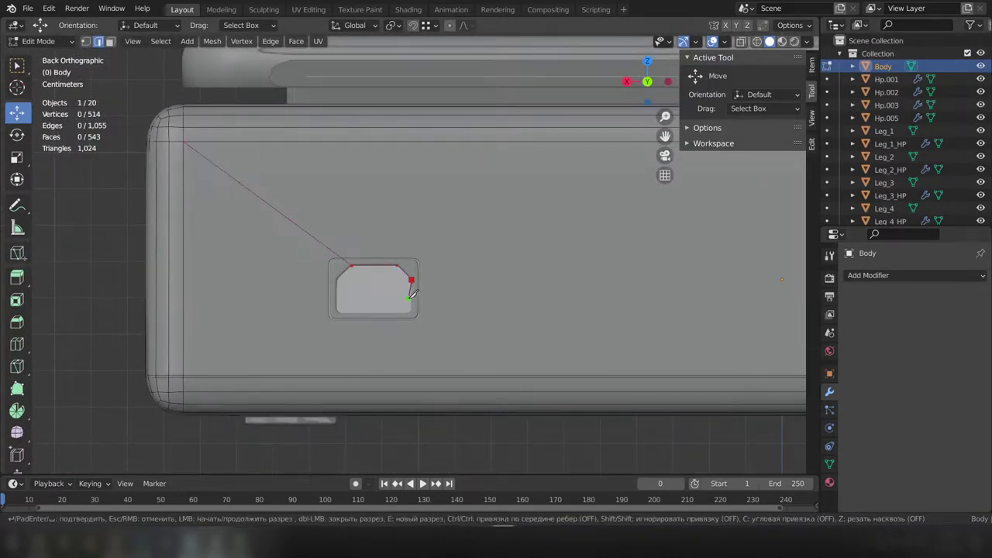
scroll(412, 279, "up", 2)
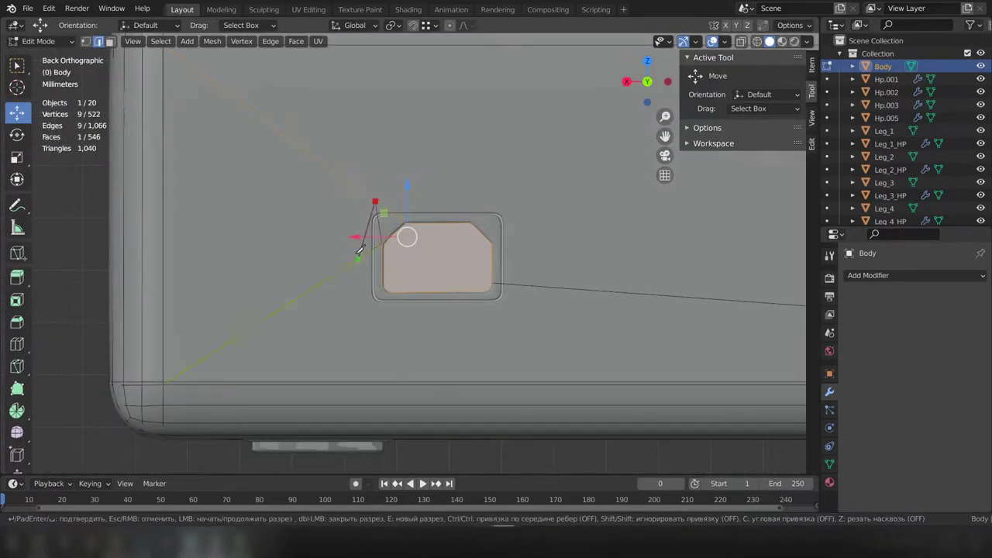
key("Return")
right_click(512, 224)
key("Escape")
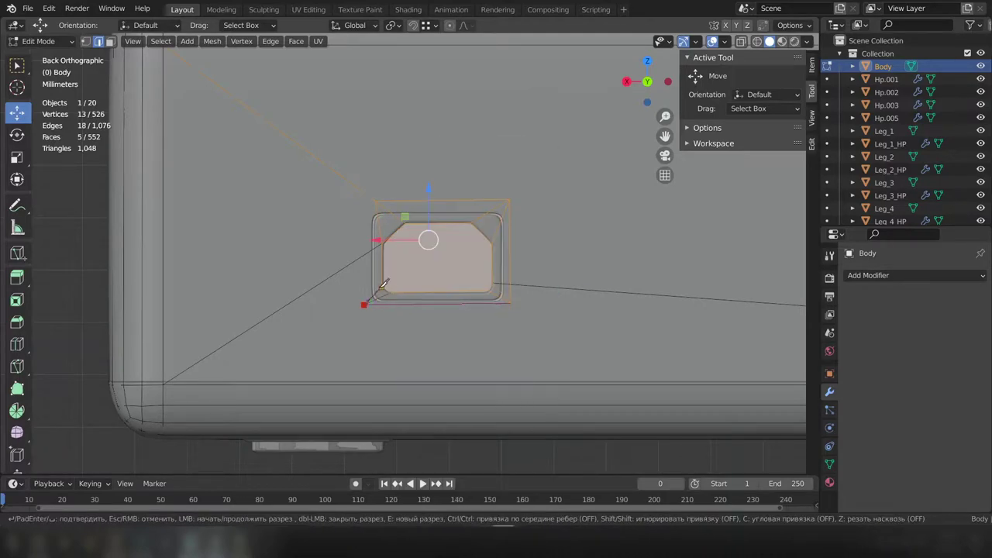
scroll(384, 285, "down", 4)
middle_click_drag(383, 285, 539, 282)
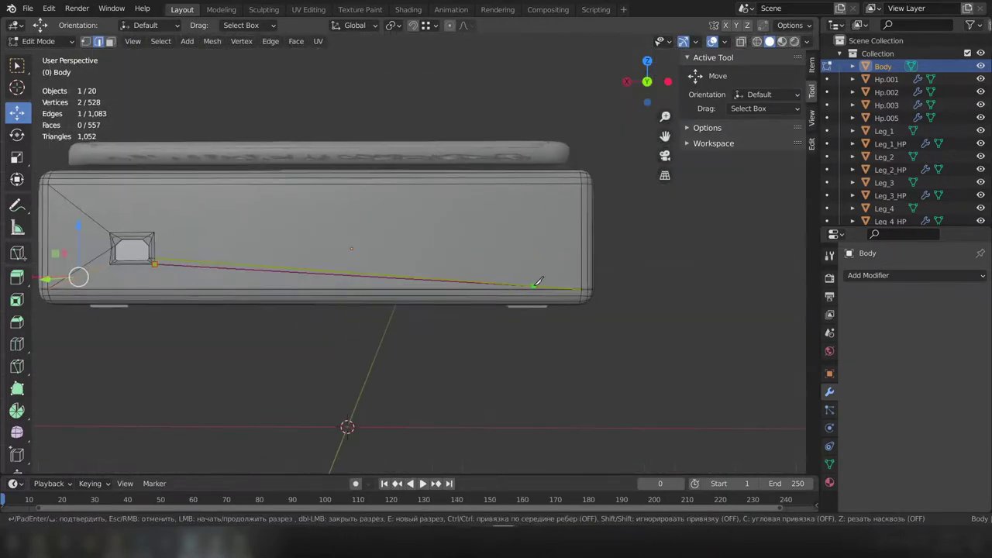
key("ctrl+KP_1")
scroll(312, 268, "up", 2)
scroll(234, 297, "up", 2)
scroll(450, 325, "up", 2)
key("Return")
- Dissolve the stray edges beside the socket cutout, undoing a vertical vertex move
key("b")
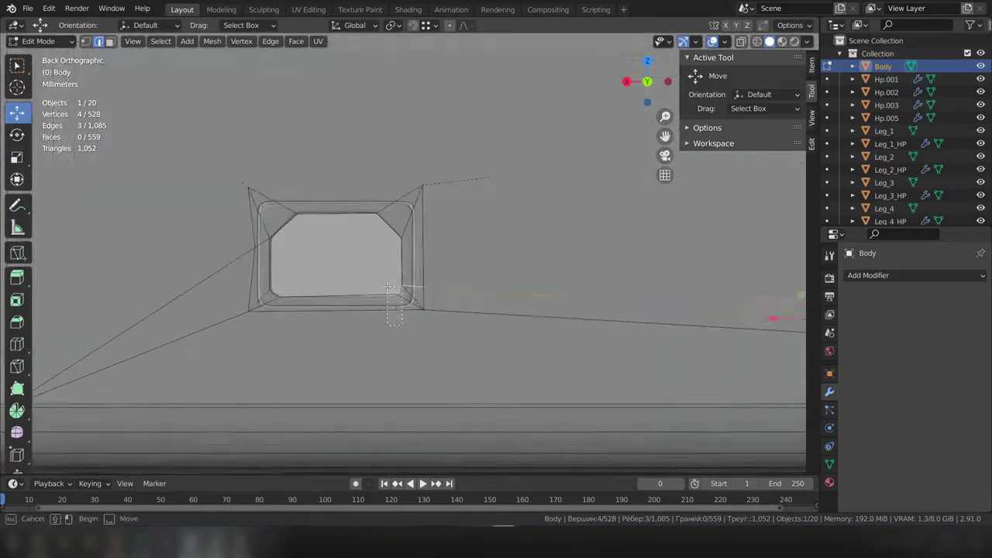
left_click_drag(388, 286, 386, 285)
scroll(328, 261, "down", 3)
scroll(222, 299, "up", 3)
key("ctrl+x")
key("g")
key("z")
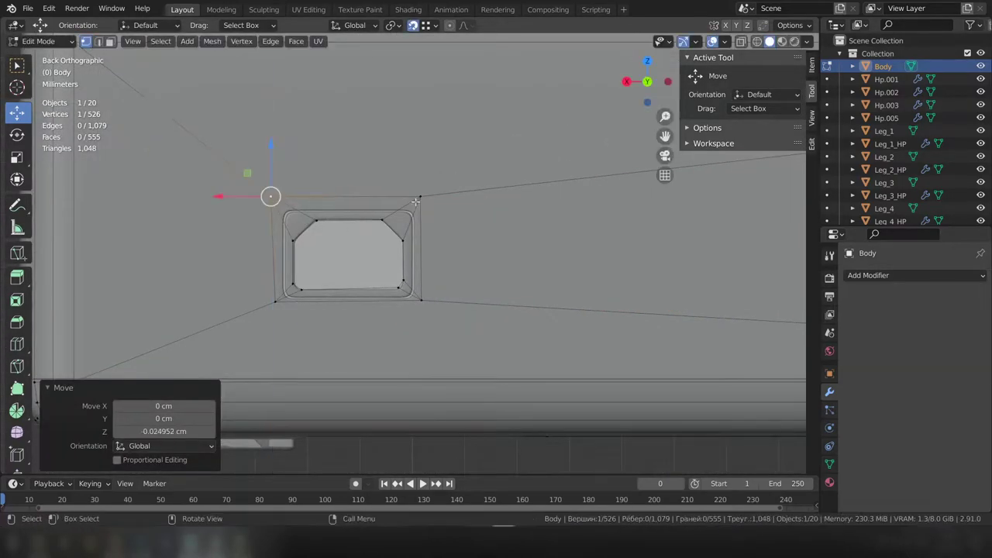
scroll(275, 303, "up", 3)
key("ctrl+z")
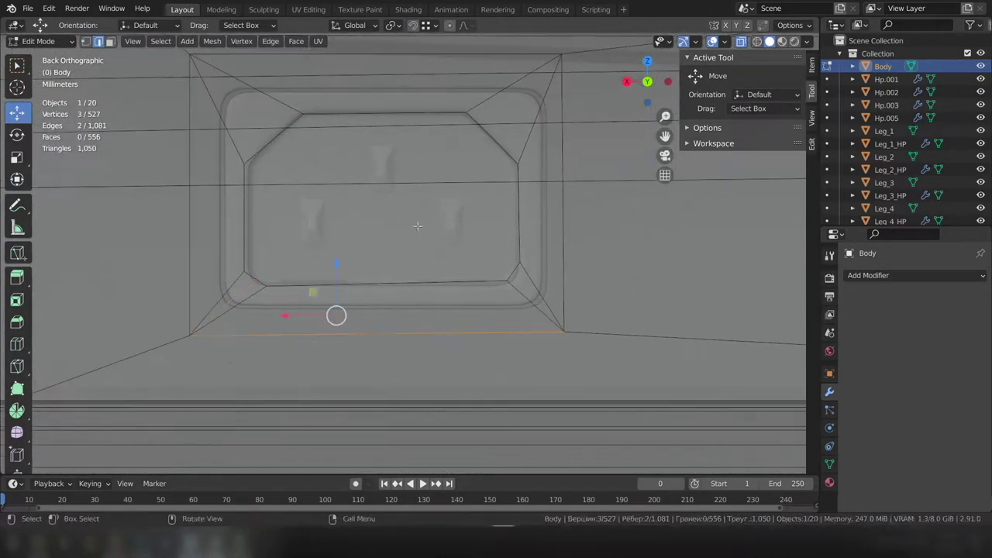
key("ctrl+z")
- Move the cutout's corner vertex into place in vertex select mode
right_click(421, 269)
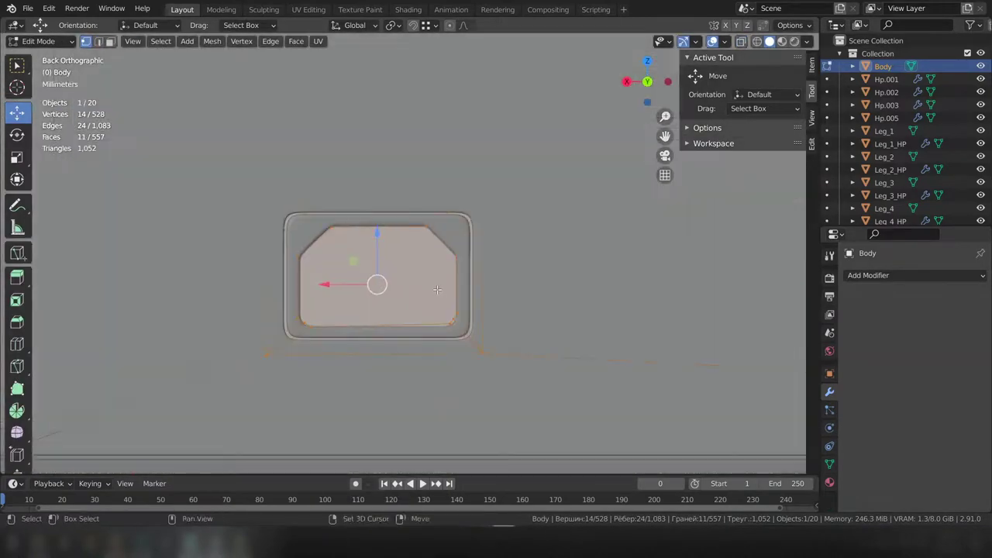
key("1")
scroll(276, 317, "up", 5)
scroll(240, 332, "up", 4)
left_click_drag(249, 324, 240, 332)
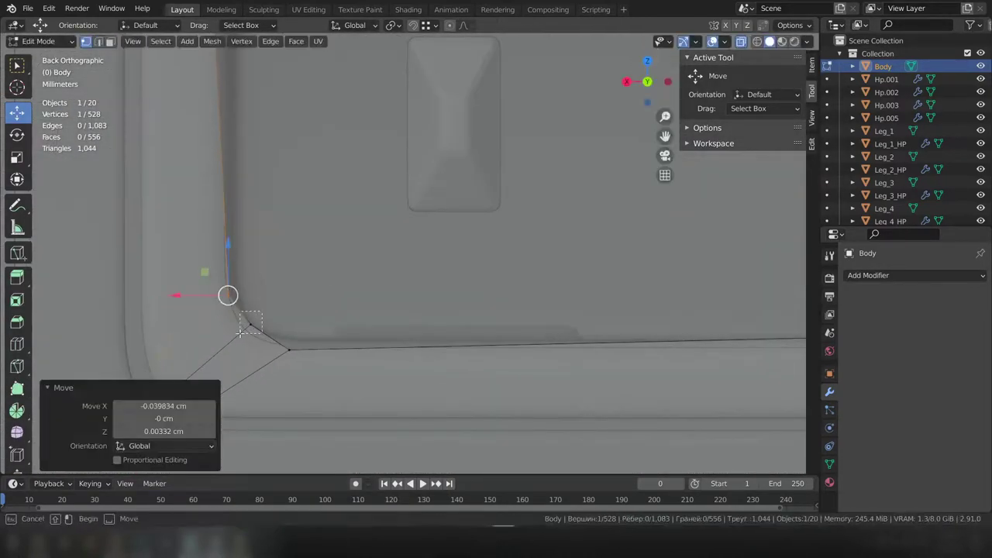
left_click(284, 336)
scroll(661, 280, "up", 1)
scroll(282, 290, "down", 3)
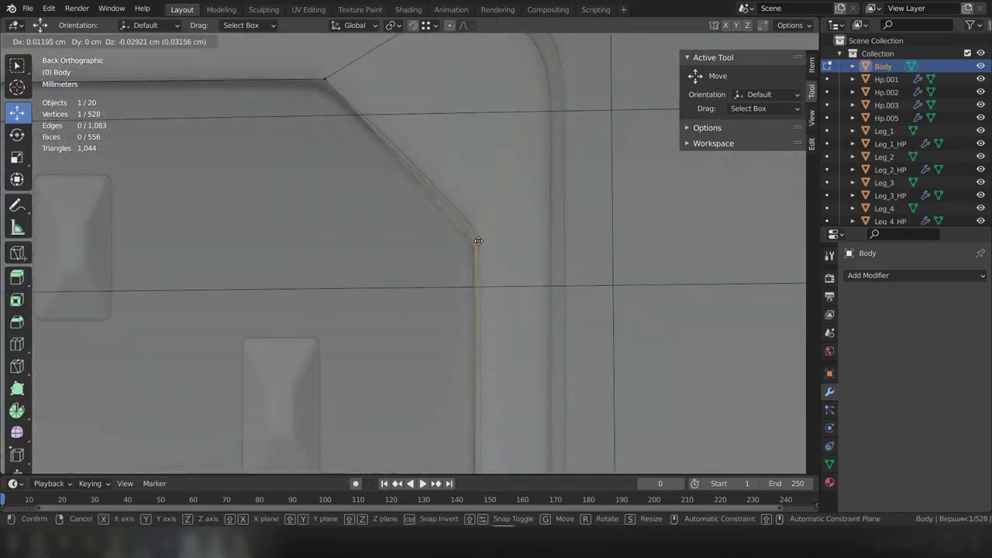
scroll(341, 263, "down", 3)
scroll(372, 256, "up", 3)
scroll(398, 246, "down", 3)
- Extrude the socket's edge loop 1.33 cm inward to form the recess
middle_click_drag(398, 246, 387, 239)
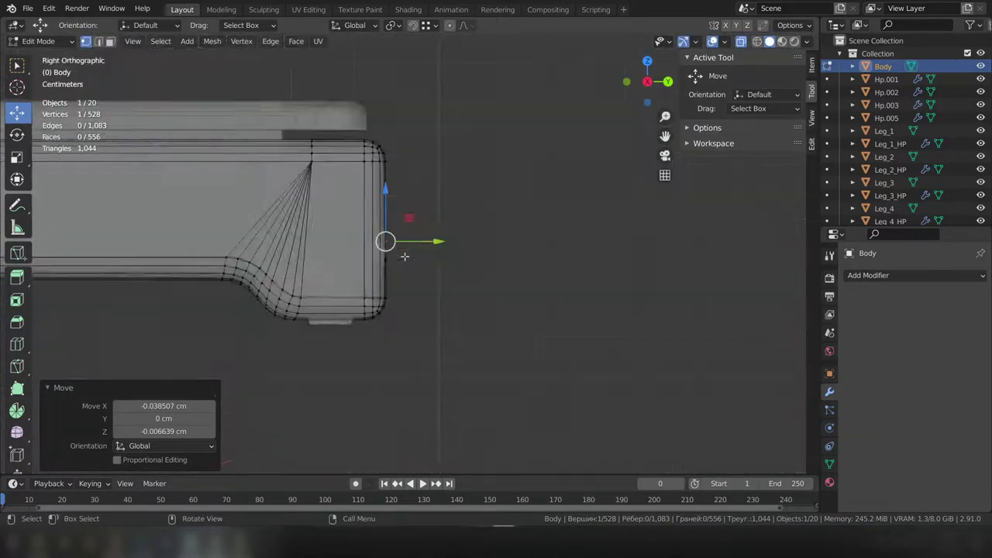
left_click(500, 298, "alt")
key("e")
left_click(286, 285)
middle_click_drag(287, 285, 348, 268)
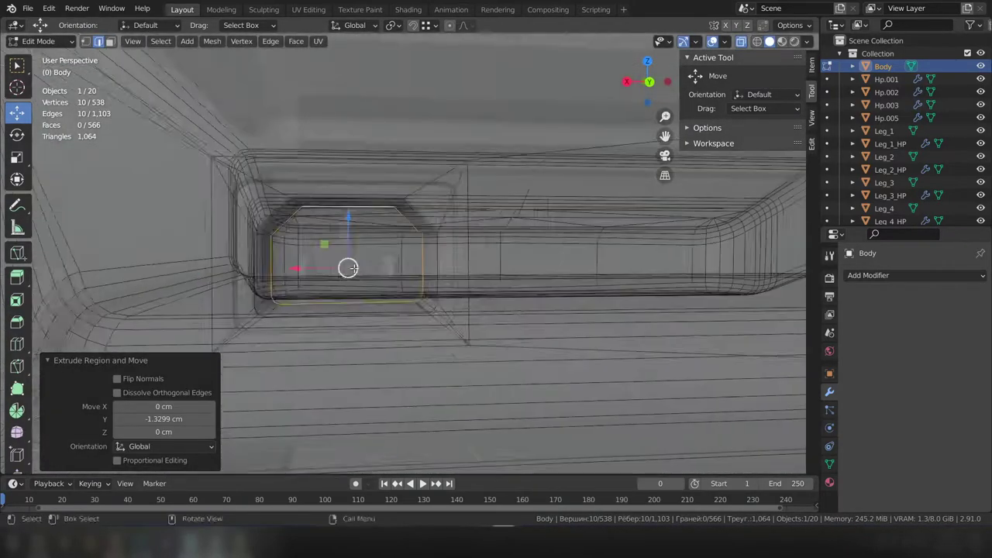
left_click(496, 265)
mouse_move(496, 265)
middle_mouse_down()
mouse_move(361, 289)
mouse_move(400, 228)
middle_mouse_up()
- Collapse the selected vertices, then bridge the recess's two edge loops
key("m")
left_click(465, 251)
key("2")
middle_click_drag(466, 252, 471, 216)
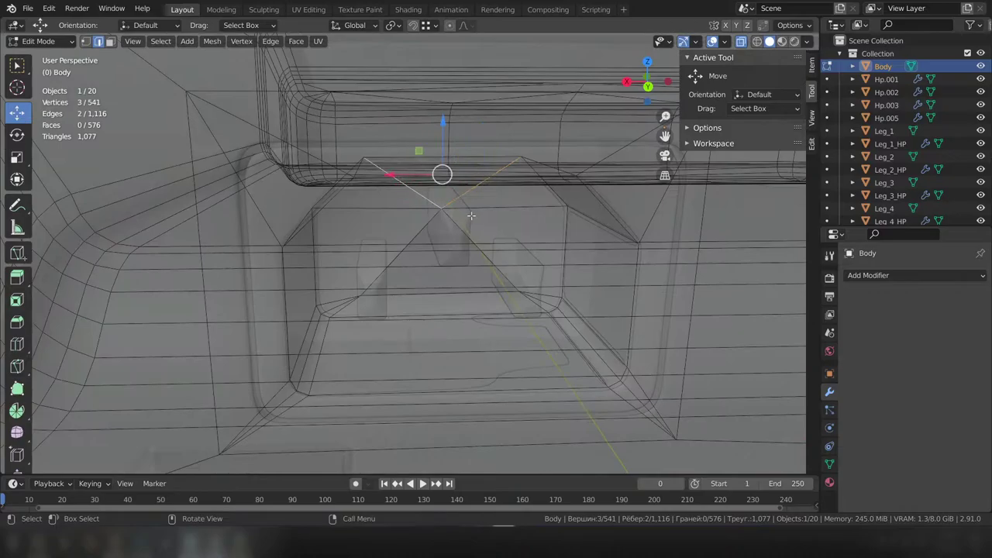
mouse_move(393, 277)
middle_mouse_down()
mouse_move(441, 263)
mouse_move(465, 294)
mouse_move(526, 320)
middle_mouse_up()
key("ctrl+e")
key("alt+a")
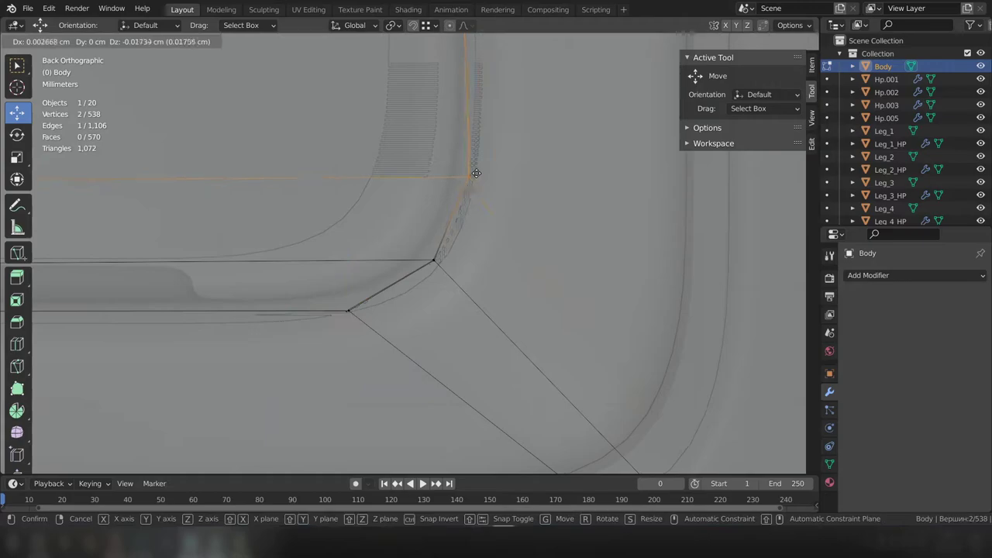
left_click(475, 173)
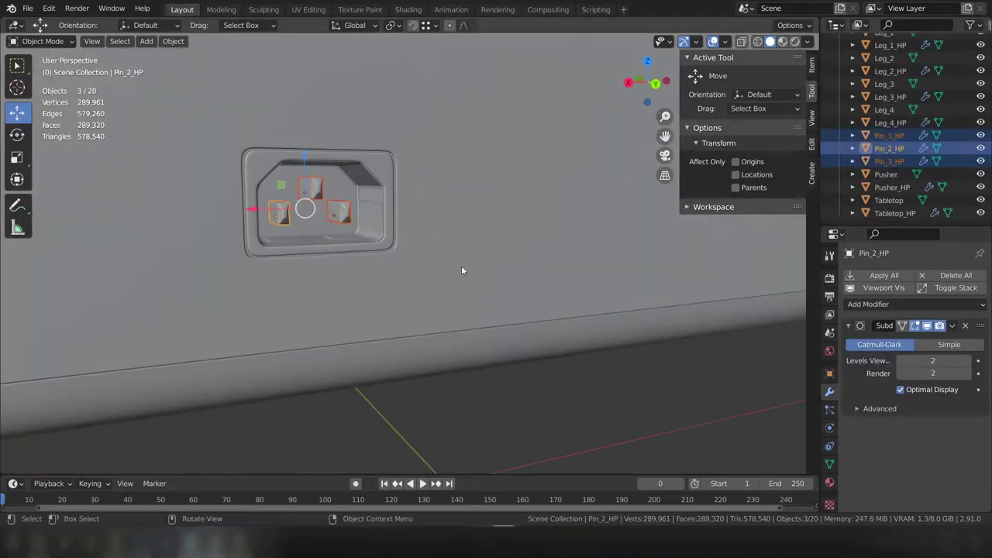
- Dissolve the unneeded edge loops along the pin
key("KP_Decimal")
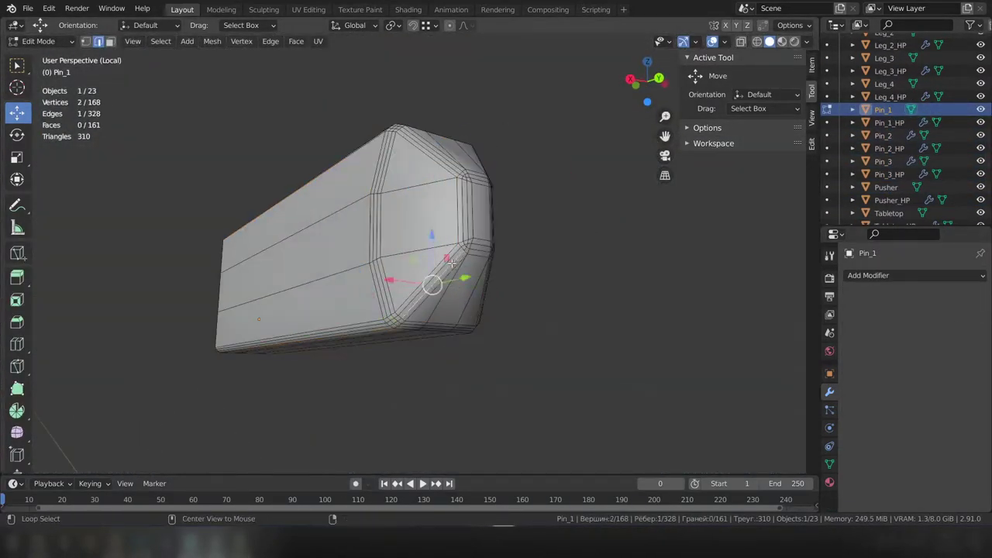
left_click(451, 263, "alt")
mouse_move(451, 264)
middle_mouse_down()
mouse_move(507, 273)
mouse_move(442, 288)
mouse_move(458, 277)
middle_mouse_up()
left_click(495, 293)
key("ctrl+x")
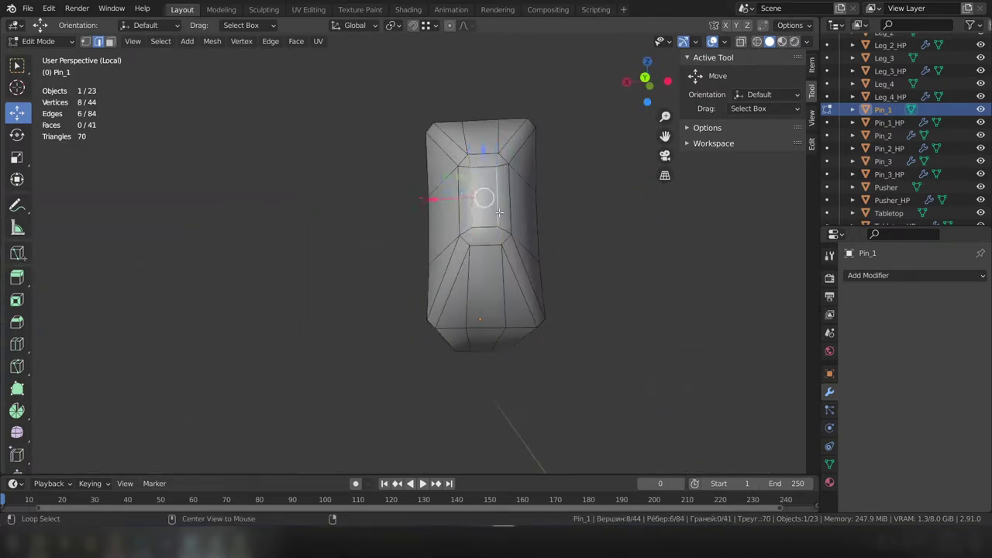
key("ctrl+x")
middle_click_drag(499, 212, 426, 242)
left_click(488, 271)
mouse_move(488, 271)
middle_mouse_down()
mouse_move(439, 326)
mouse_move(325, 310)
mouse_move(273, 263)
middle_mouse_up()
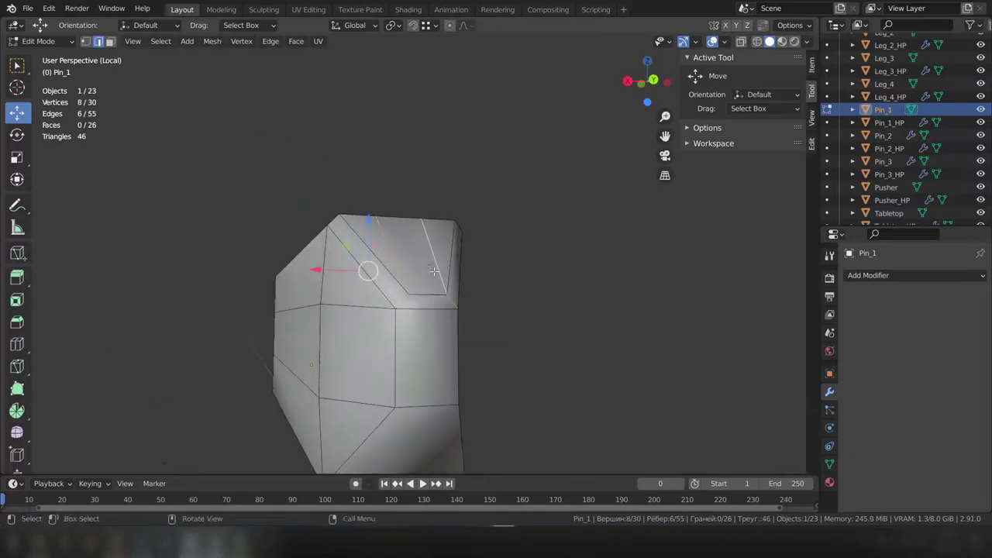
- Flatten the pin's end to zero along Z and collapse its overlapping vertices
left_click(309, 310, "shift")
key("s")
key("z")
key("0")
key("Return")
left_click_drag(272, 263, 331, 289)
key("m")
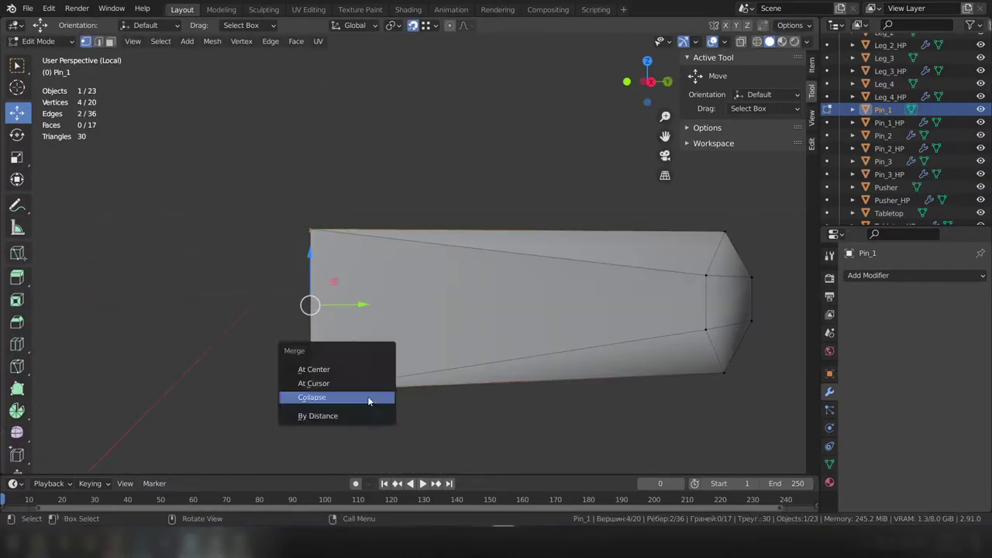
left_click(341, 397)
- Mark the pin's selected edges sharp and add a Weighted Normal modifier
key("Tab")
mouse_move(341, 397)
middle_mouse_down()
mouse_move(475, 322)
mouse_move(395, 308)
middle_mouse_up()
key("Tab")
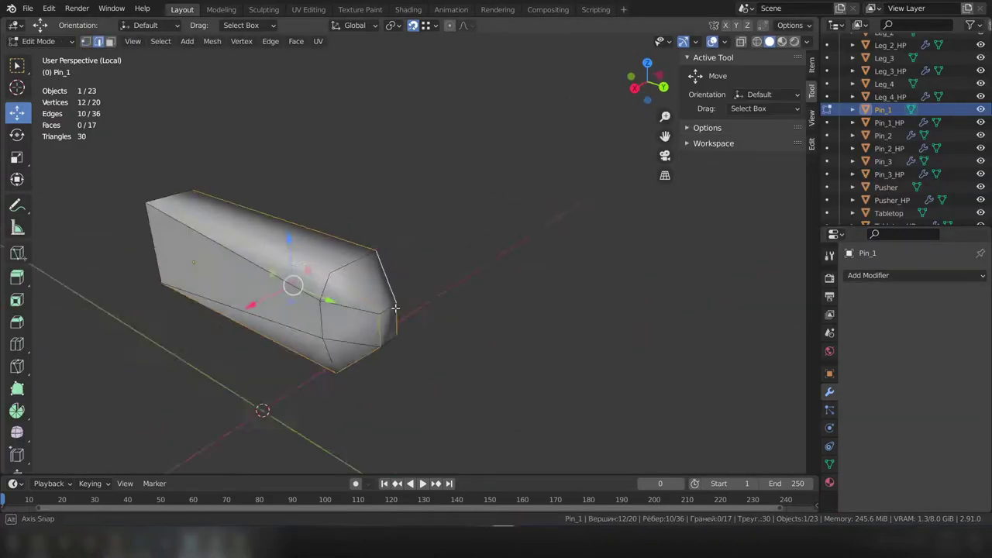
right_click(378, 331)
left_click(321, 284)
key("Tab")
left_click(883, 275)
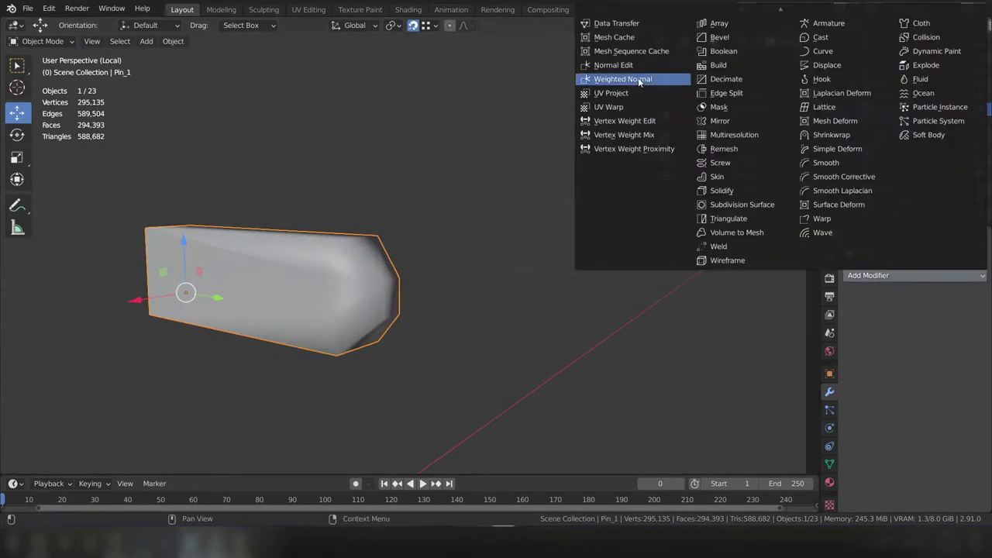
left_click(624, 94)
left_click(829, 391)
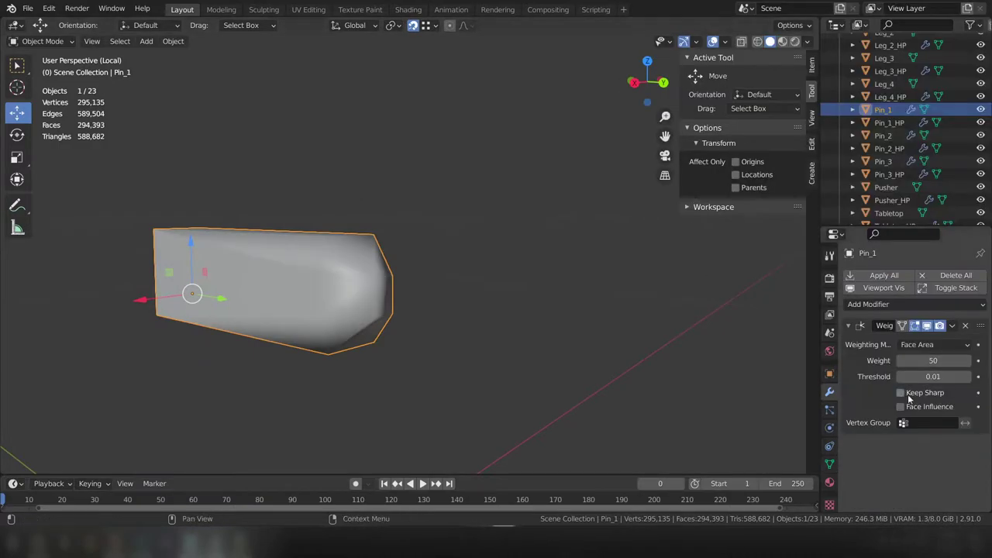
- Isolate Pin_2 in local view and open its mesh for editing
key("KP_Divide")
left_click(517, 327)
key("KP_Divide")
key("Tab")
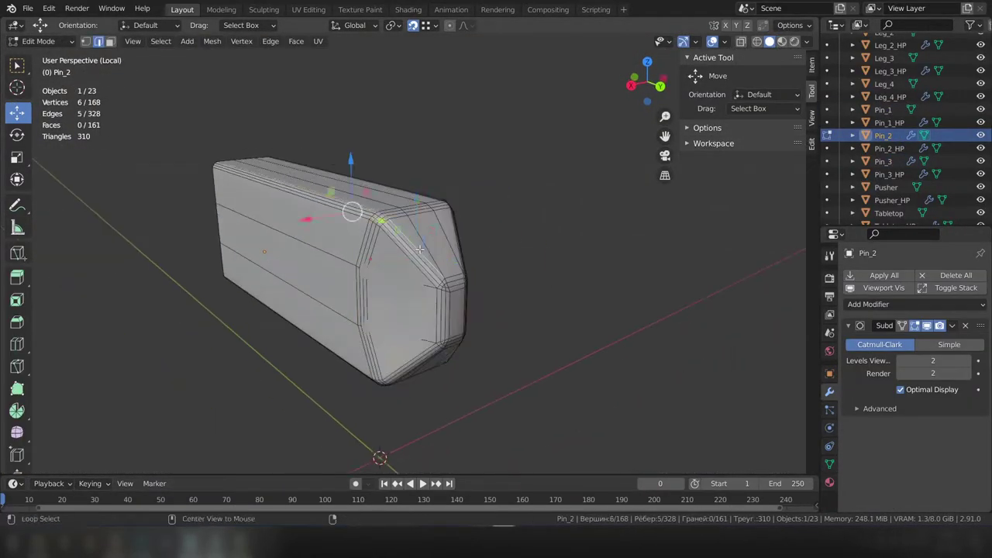
middle_click_drag(434, 310, 358, 289)
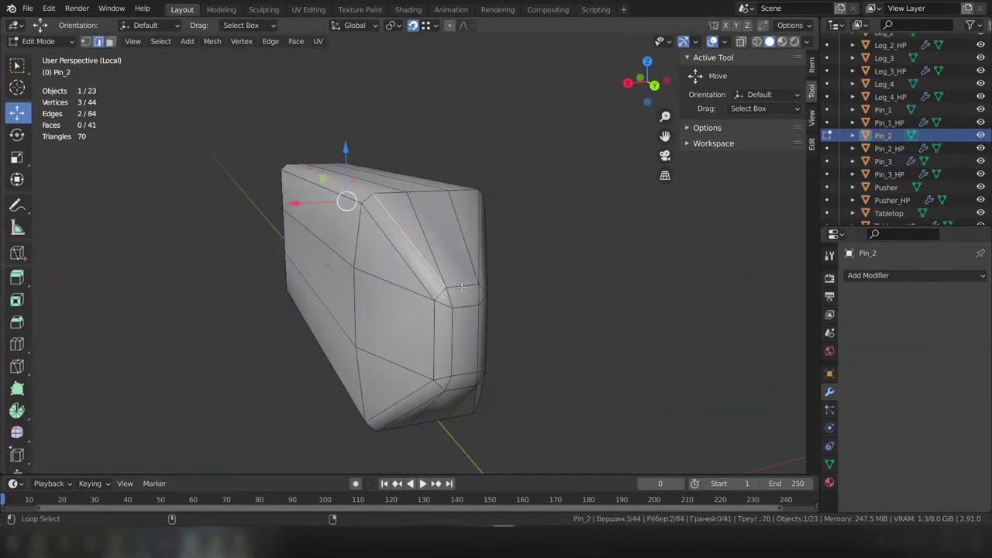
- Dissolve Pin_2's extra edge loops, then exit its isolated view
key("x")
left_click(456, 290)
mouse_move(465, 295)
middle_mouse_down()
mouse_move(496, 294)
mouse_move(422, 335)
mouse_move(514, 374)
middle_mouse_up()
left_click(495, 294)
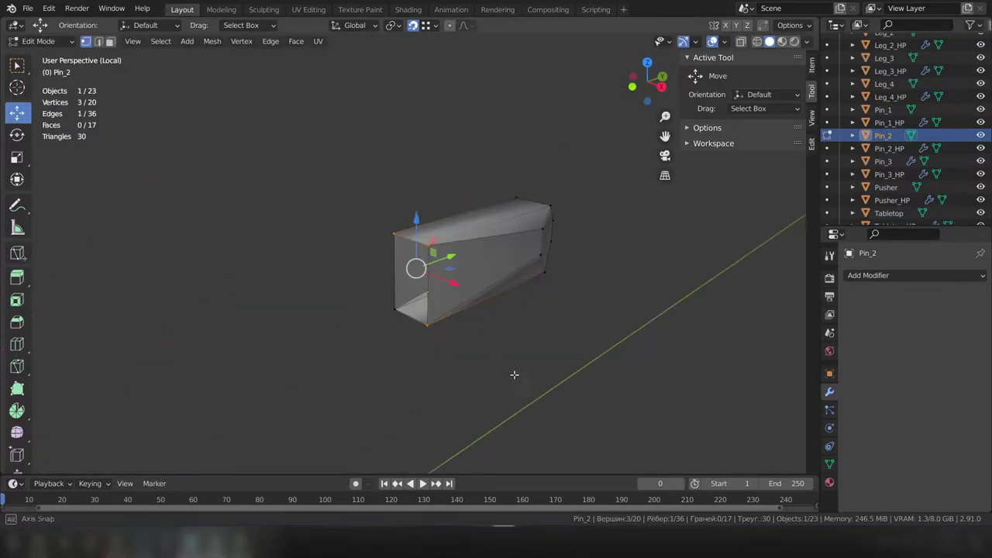
scroll(514, 375, "up", 3)
key("alt+a")
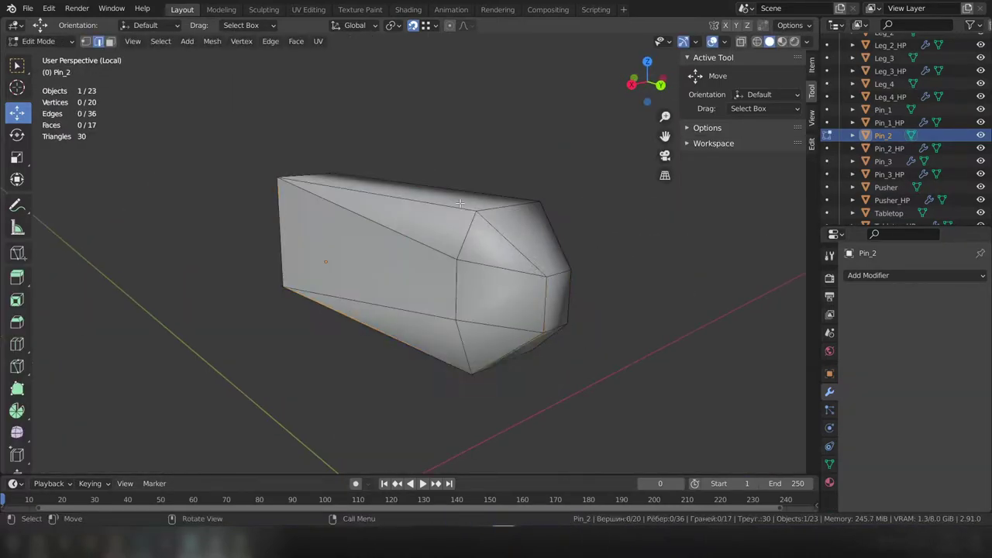
right_click(526, 334)
left_click(527, 334)
key("Tab")
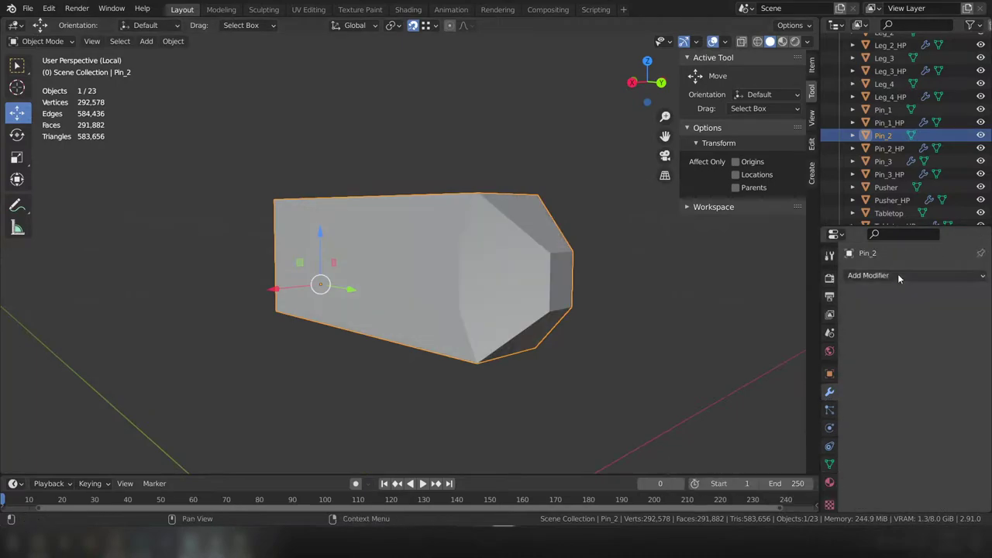
key("KP_Divide")
middle_click_drag(403, 295, 336, 329)
- Conform Pin_1 to Pin_1_HP, nudge its tip vertices into place, and apply the shrinkwrap
left_click(338, 232)
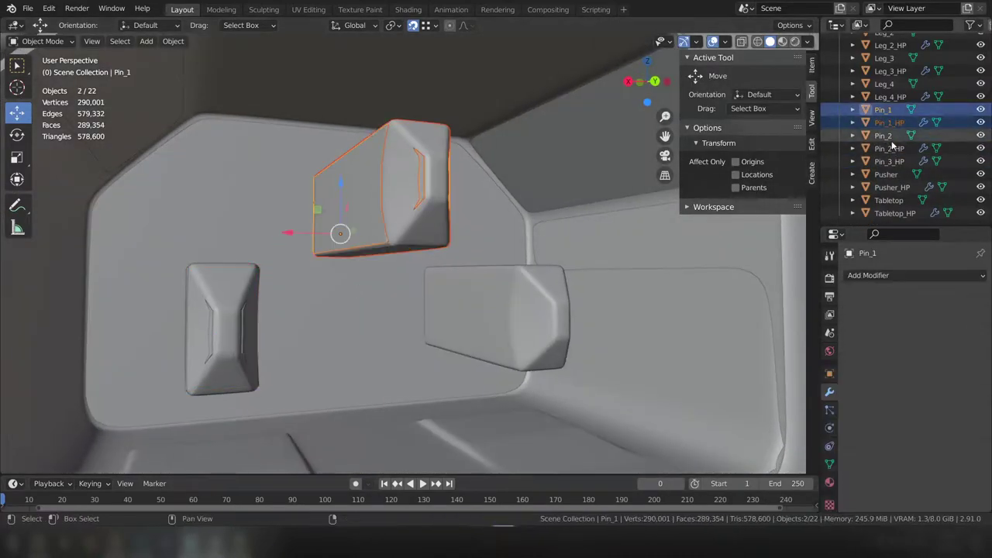
key("KP_Divide")
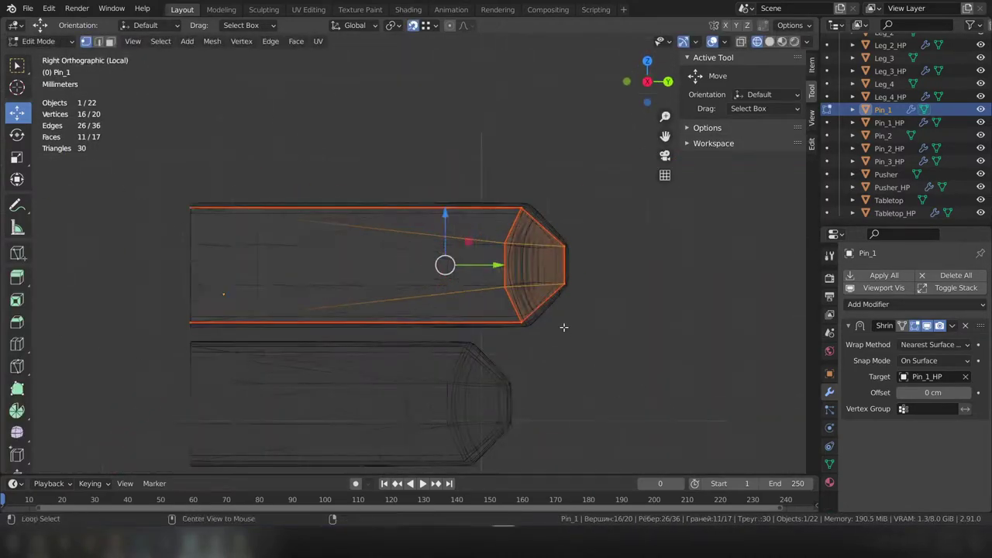
scroll(563, 327, "up", 5)
left_click(442, 310)
scroll(434, 291, "up", 2)
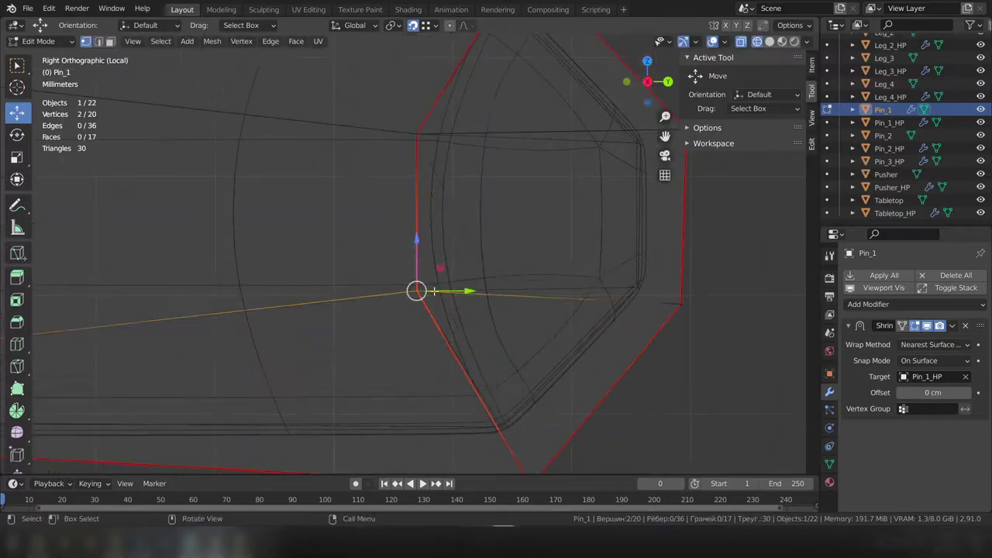
scroll(434, 290, "down", 3)
key("g")
key("Tab")
middle_click_drag(351, 358, 433, 346)
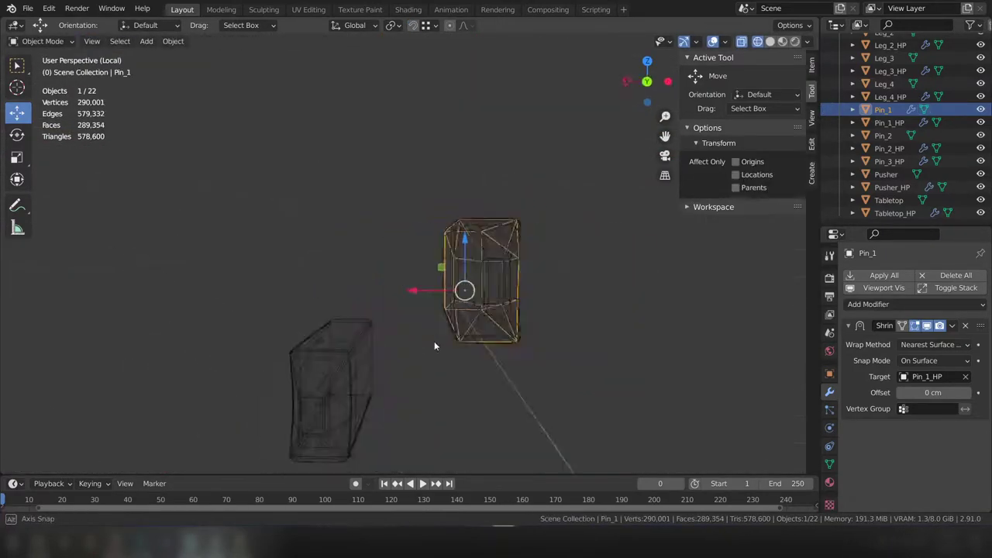
mouse_move(580, 356)
middle_mouse_down()
mouse_move(458, 346)
mouse_move(411, 363)
middle_mouse_up()
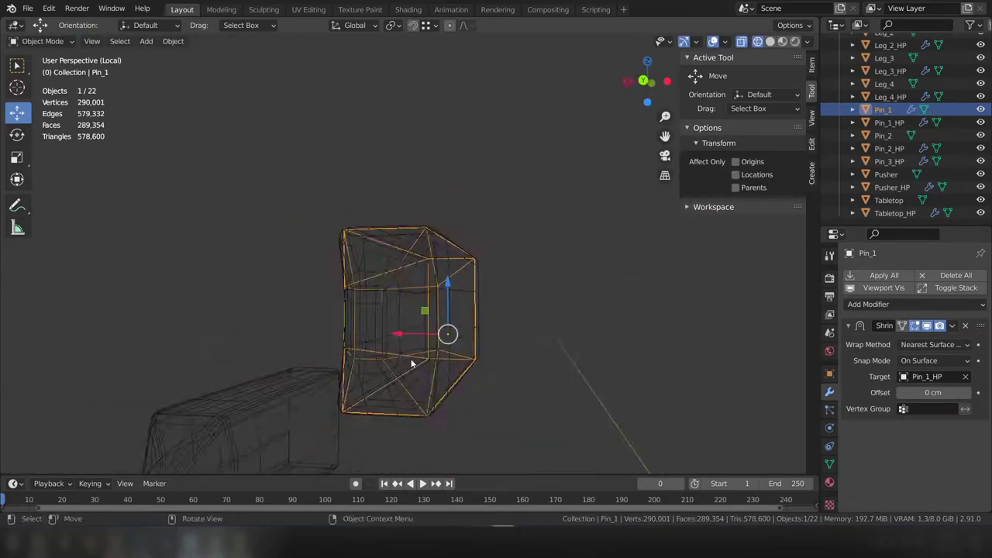
key("ctrl+z")
middle_click_drag(496, 365, 390, 374)
- Shrinkwrap Pin_2 onto Pin_2_HP and reposition its tip vertex in Right Orthographic view
key("ctrl+shift+z")
key("KP_3")
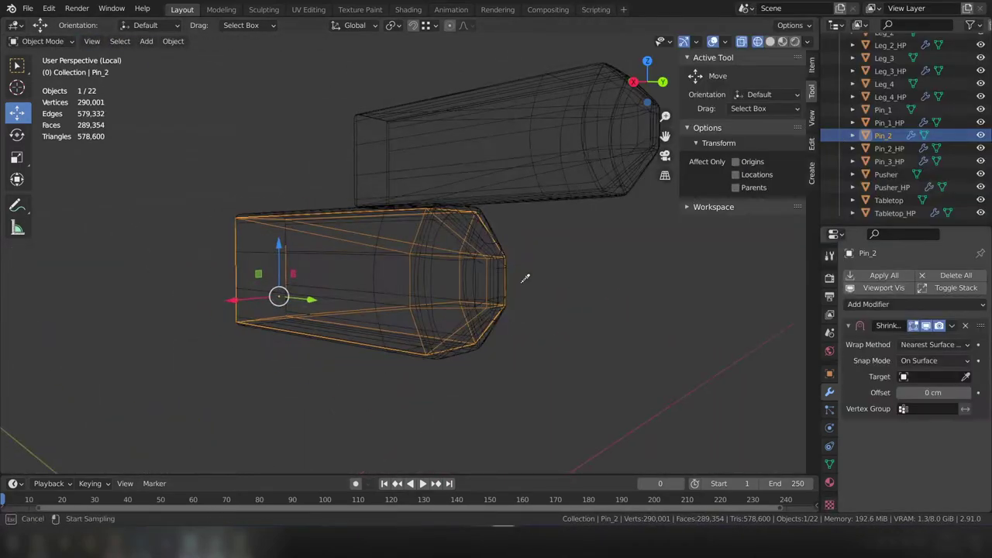
key("Tab")
left_click(524, 302)
key("g")
scroll(540, 313, "up", 2)
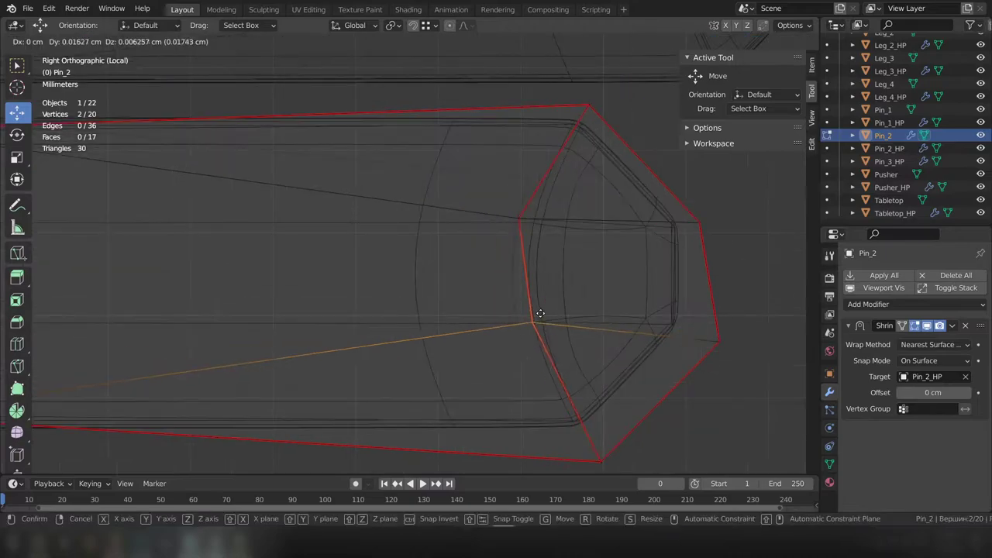
left_click(541, 328)
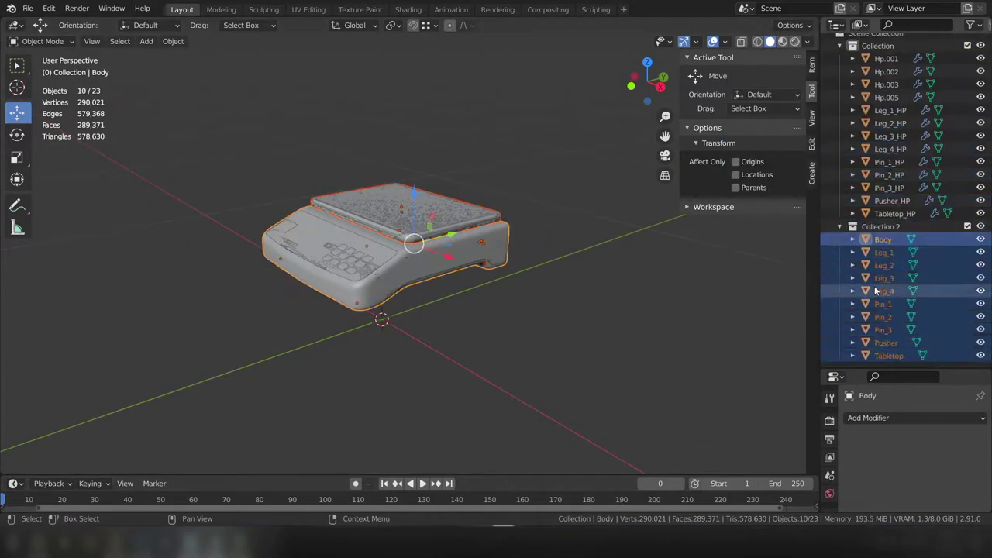
- Isolate the Tabletop, check its underside, and add then undo a Weighted Normal modifier
left_click(839, 363)
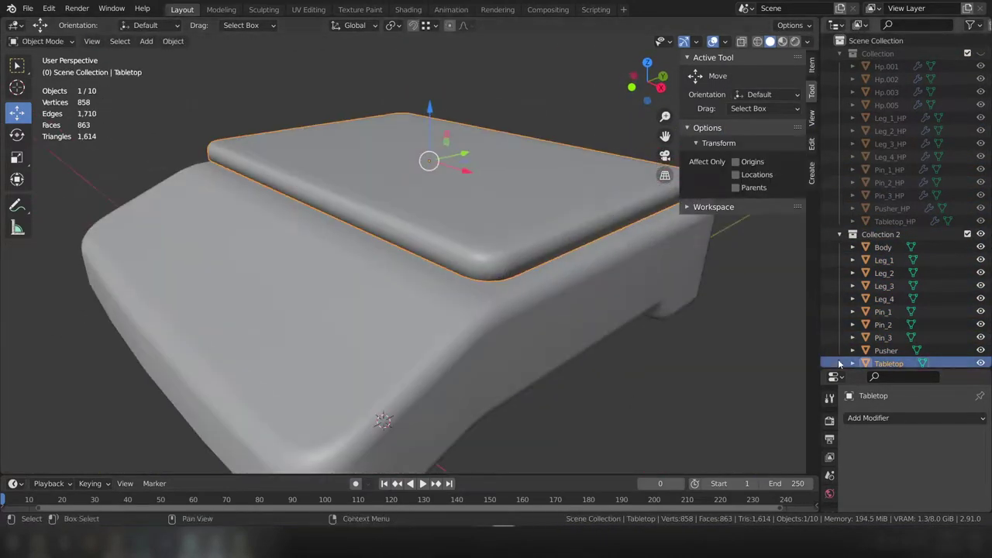
key("ctrl+a")
key("KP_Divide")
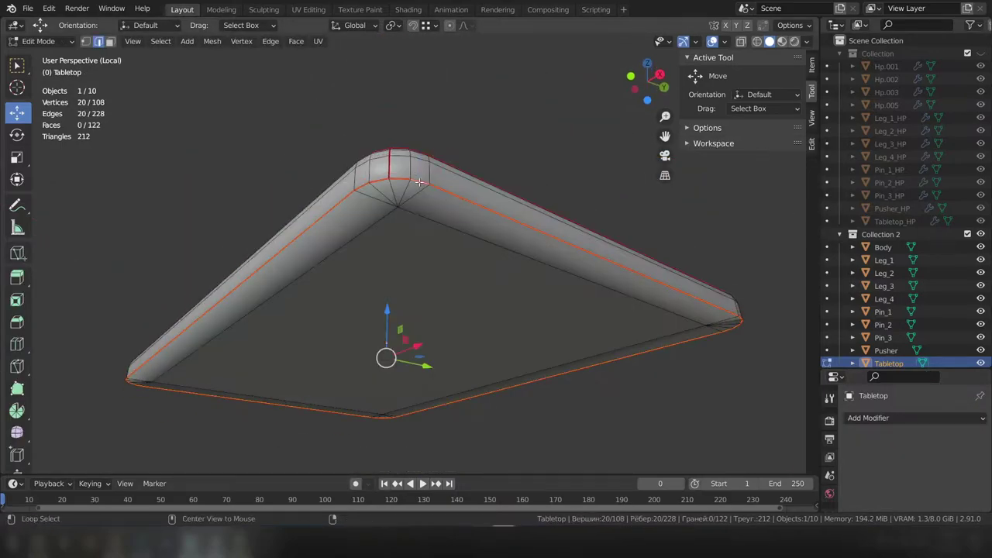
mouse_move(496, 194)
middle_mouse_down()
mouse_move(500, 272)
mouse_move(575, 388)
mouse_move(508, 301)
middle_mouse_up()
left_click(867, 418)
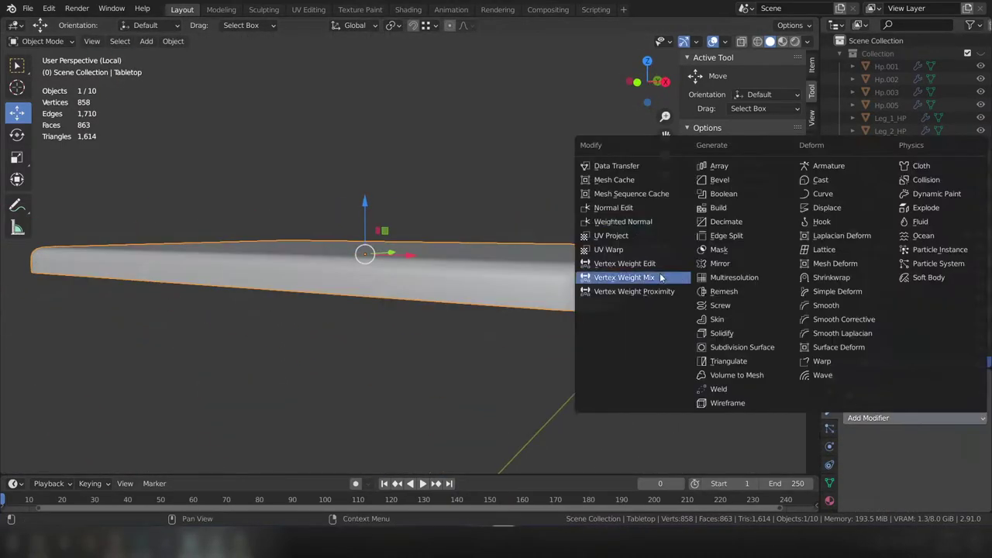
left_click(597, 219)
scroll(903, 202, "down", 5)
key("ctrl+a")
mouse_move(691, 394)
middle_mouse_down()
mouse_move(479, 337)
mouse_move(729, 346)
middle_mouse_up()
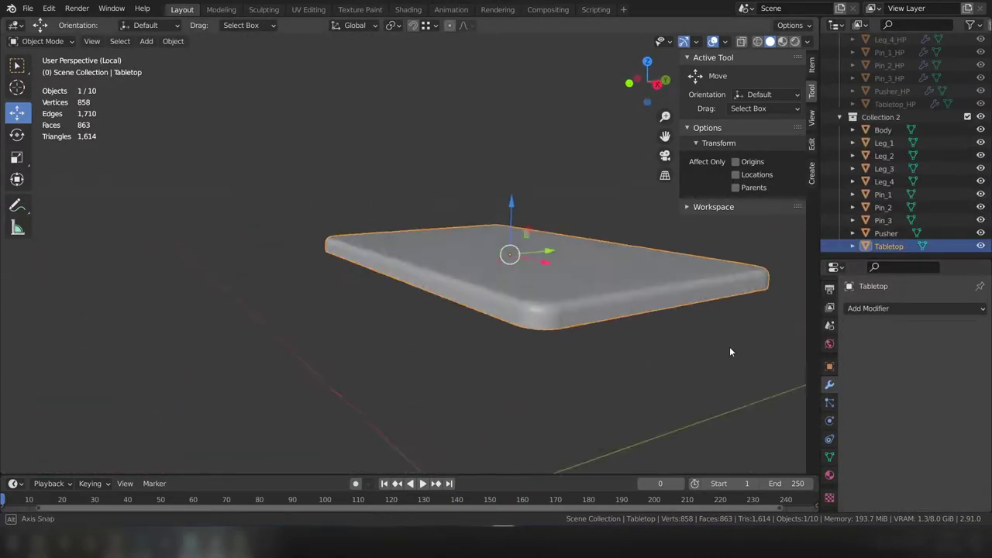
key("KP_Divide")
- Inspect the Pusher, the underside of the Body and all four legs in local view
key("alt+a")
left_click(478, 289)
key("KP_Divide")
key("KP_Divide")
left_click(541, 316)
key("KP_Divide")
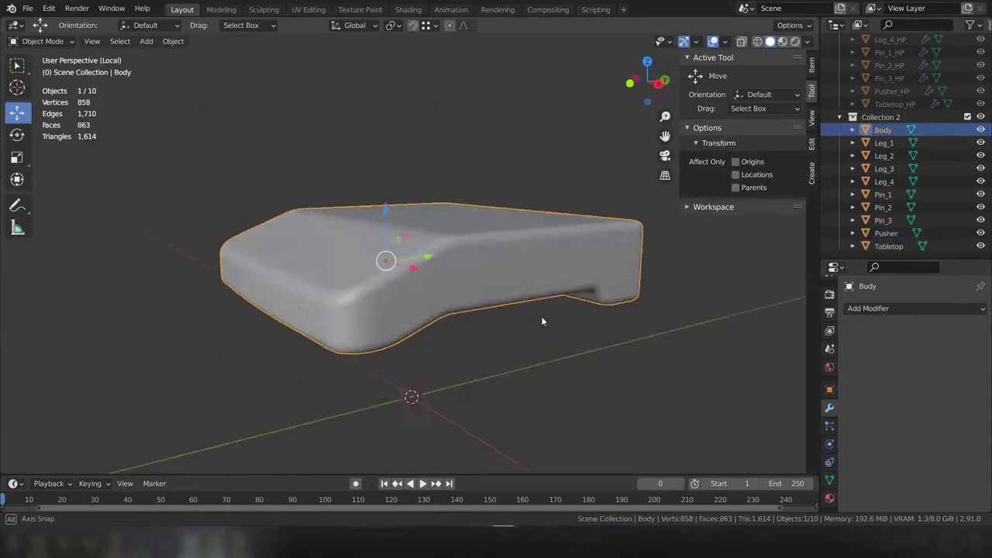
middle_click_drag(541, 316, 282, 162)
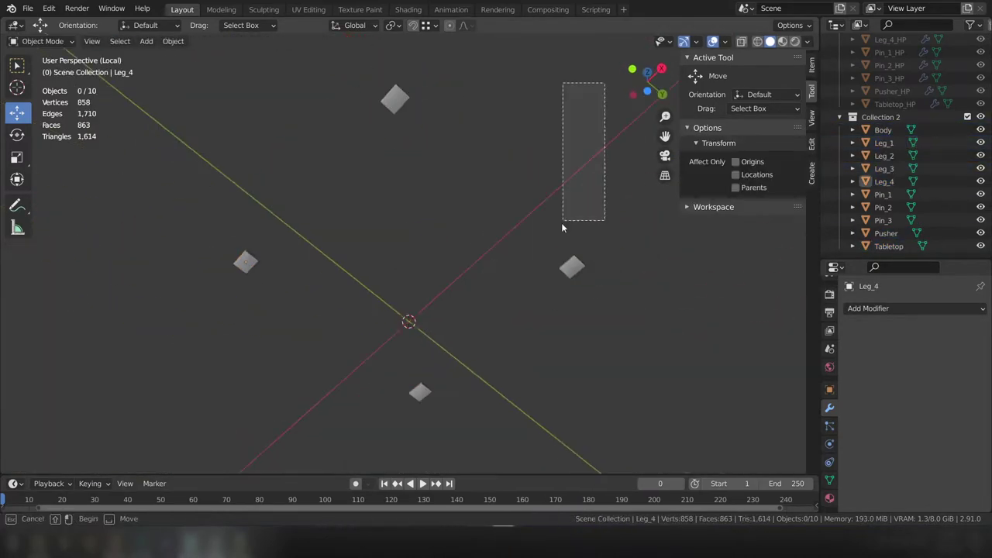
left_click_drag(562, 227, 224, 411)
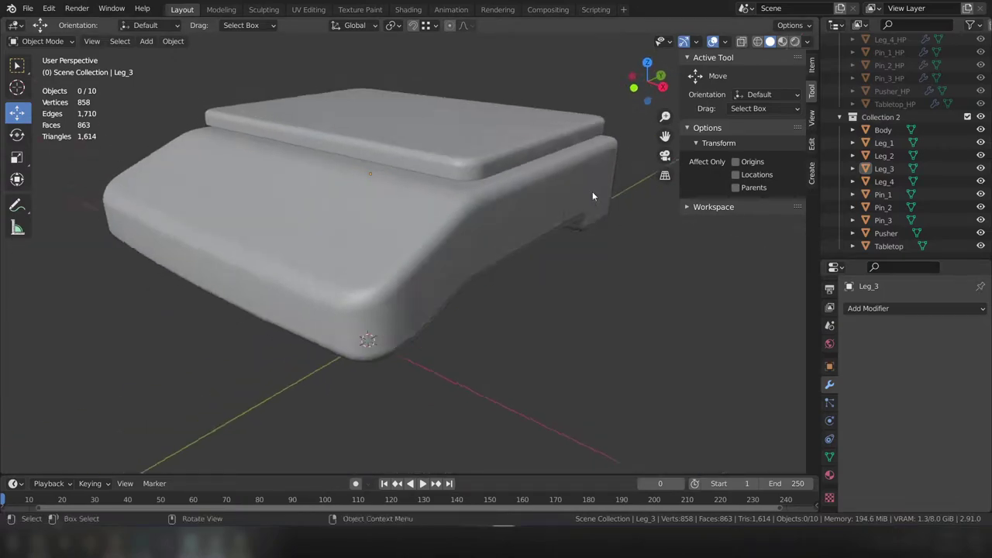
middle_click_drag(592, 191, 489, 265)
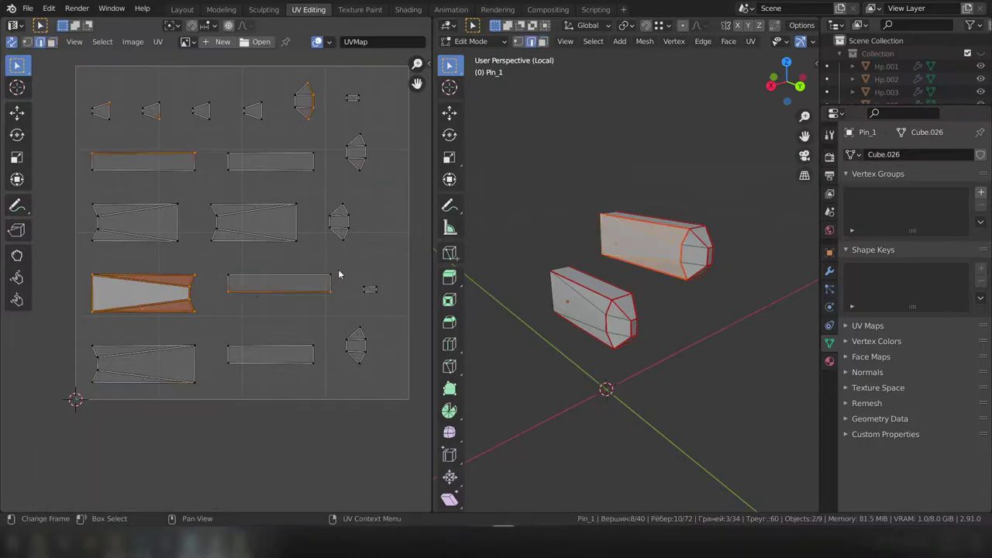
- Move the pin UV islands, including a small one, below the 0–1 grid
scroll(116, 336, "down", 2)
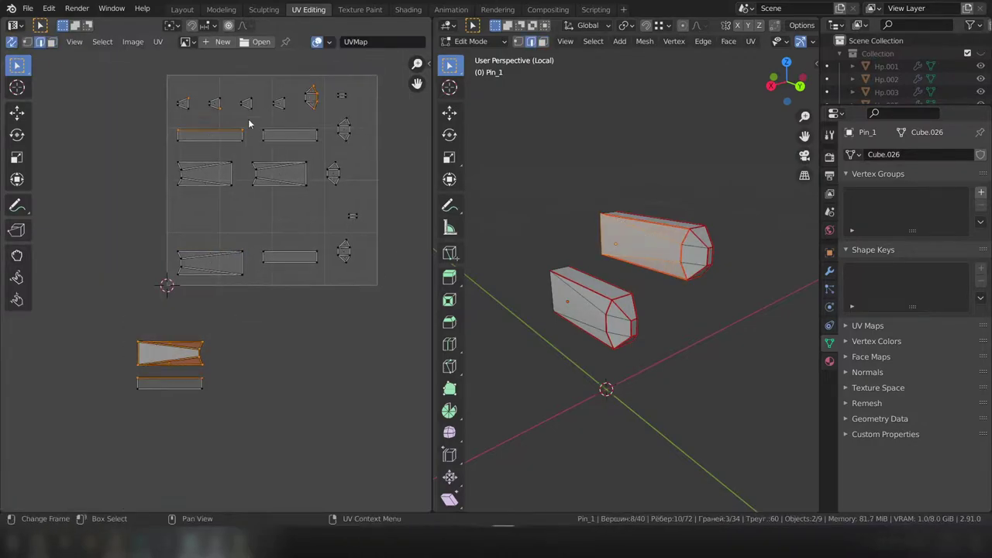
scroll(113, 326, "up", 3)
left_click(172, 216)
scroll(291, 289, "down", 5)
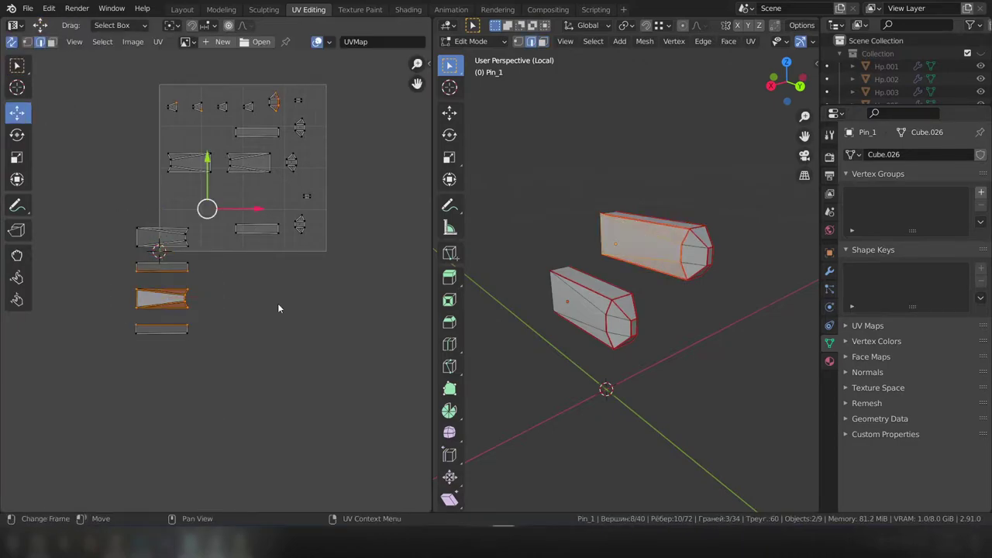
scroll(232, 333, "up", 5)
left_click(244, 302)
scroll(224, 275, "down", 7)
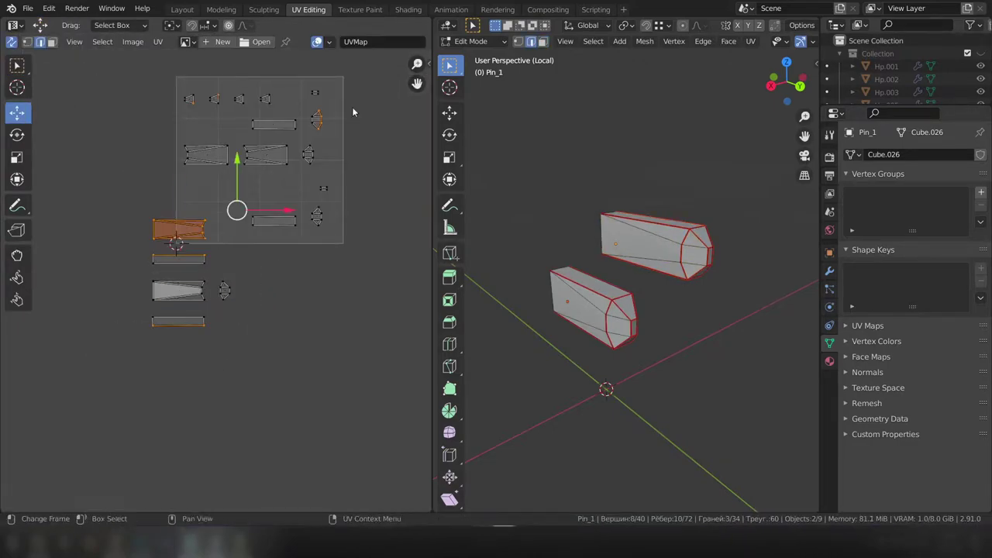
scroll(352, 113, "up", 5)
left_click_drag(326, 116, 232, 116)
scroll(230, 206, "down", 6)
scroll(214, 286, "up", 5)
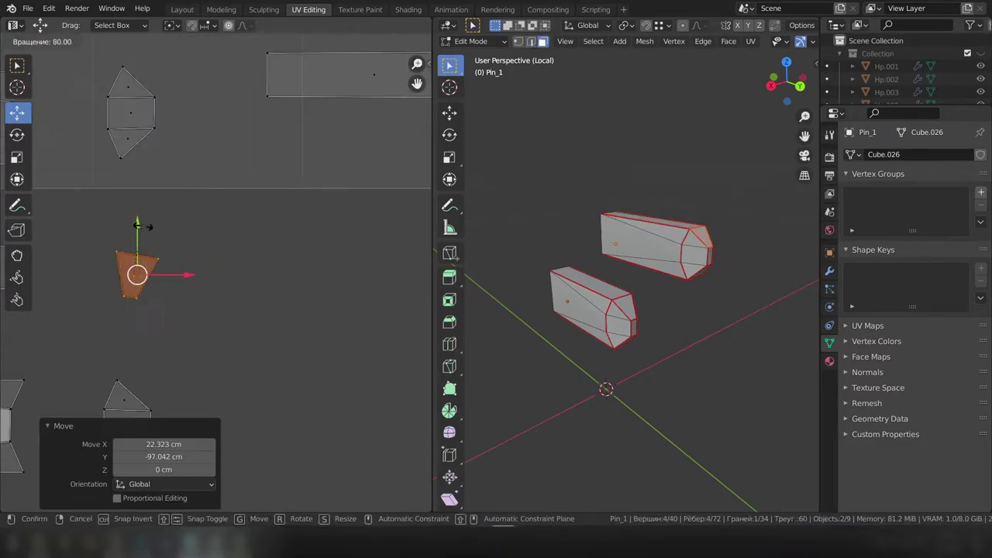
- Rotate one island 180° (r180) and shift it vertically into place
type("r180")
key("Return")
scroll(199, 84, "down", 5)
scroll(252, 279, "up", 5)
left_click_drag(252, 277, 252, 268)
scroll(260, 270, "down", 5)
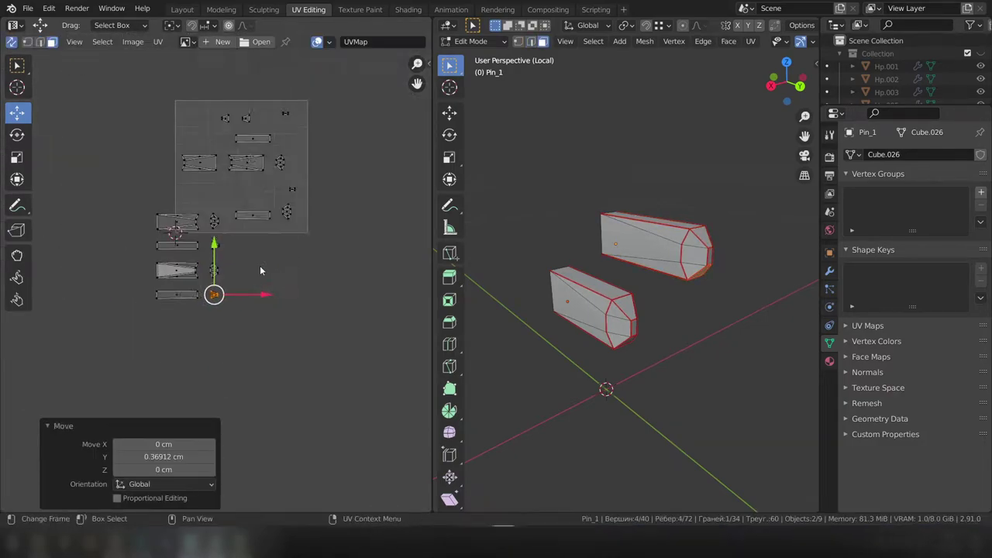
scroll(337, 167, "up", 5)
left_click(268, 292)
- Extend the selection to whole islands, turn them 180°, and place them
key("ctrl+l")
scroll(217, 272, "down", 5)
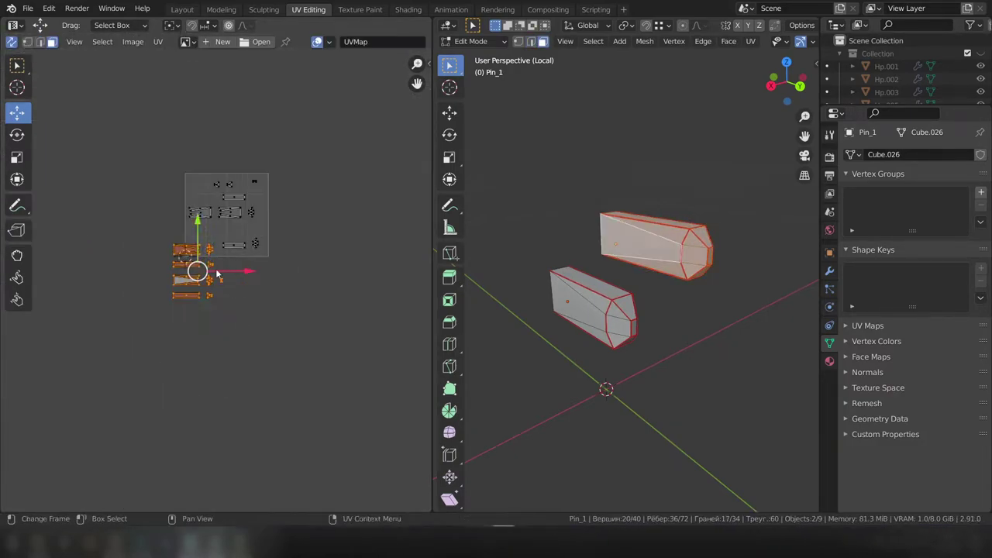
type("r180")
key("Return")
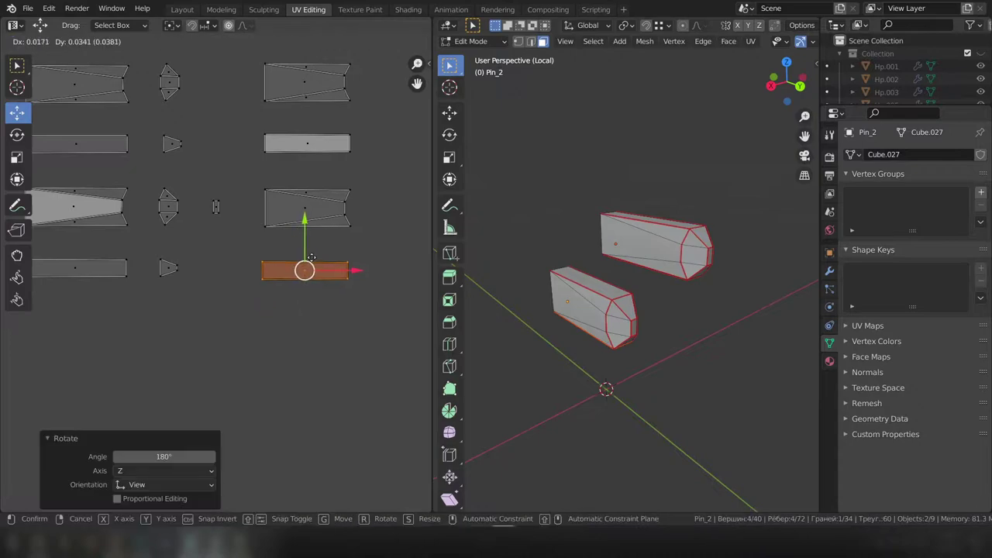
scroll(310, 256, "down", 5)
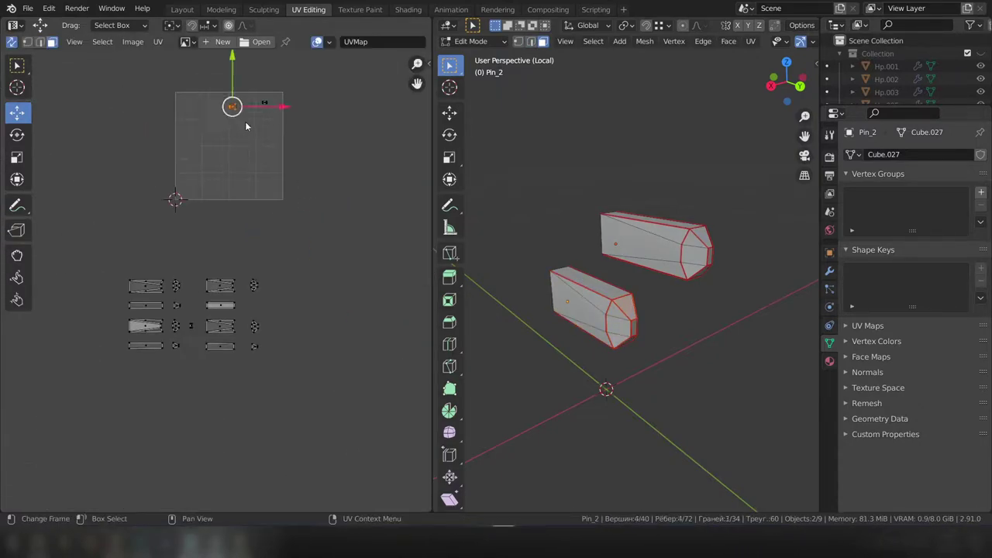
left_click(326, 246)
scroll(270, 316, "down", 3)
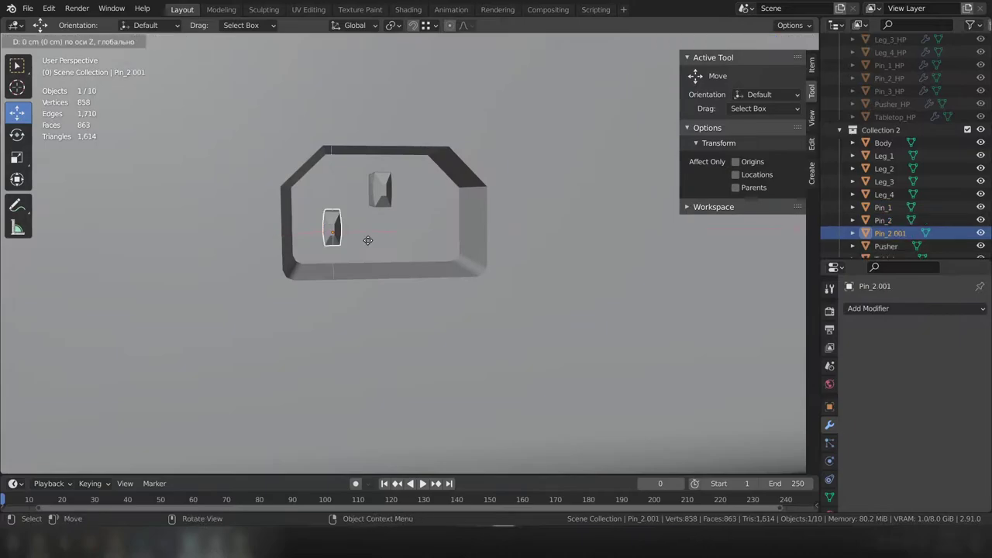
- Duplicate Pin_2 and slide the copy sideways into position using the top wireframe view
key("KP_Divide")
key("g")
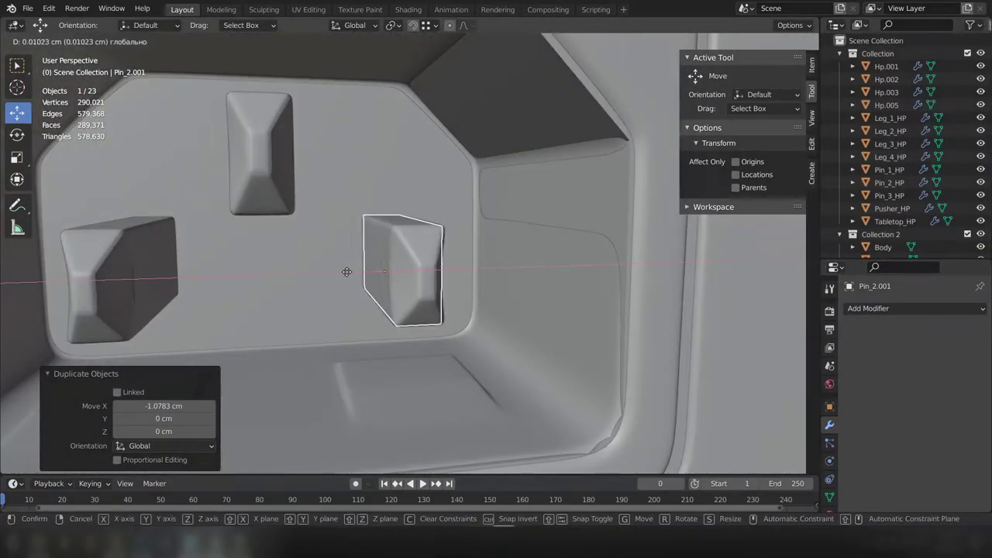
left_click(346, 271)
middle_click_drag(346, 271, 390, 279)
key("g")
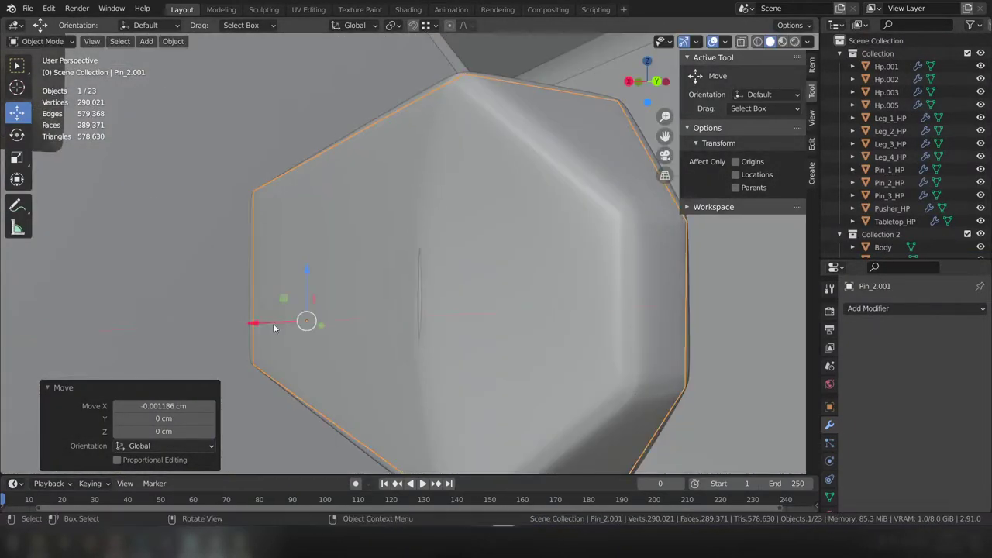
key("KP_7")
key("shift+z")
left_click(436, 390)
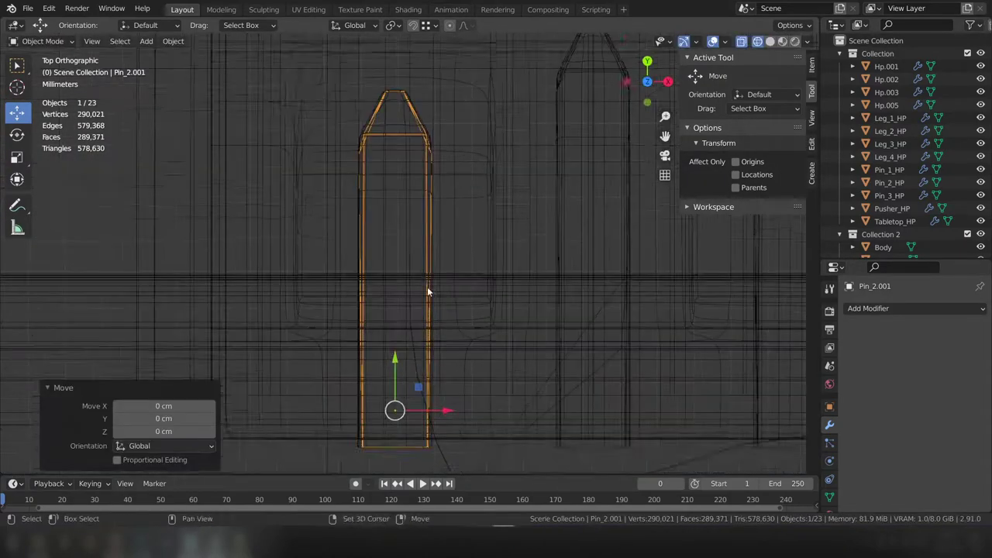
scroll(430, 289, "up", 4)
middle_click_drag(429, 289, 696, 77)
- Select the three pins and move and rotate their UV islands into a compact group
key("shift+z")
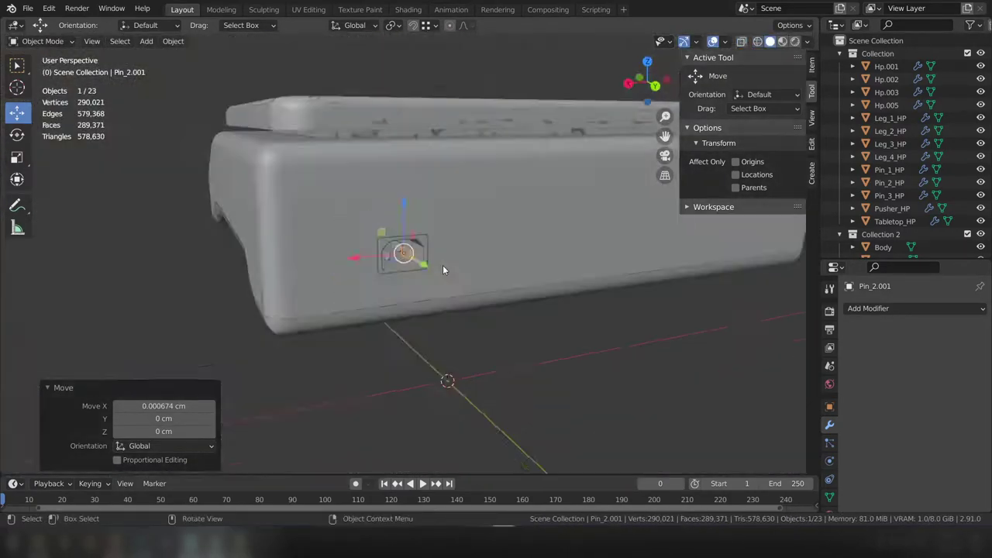
key("KP_Divide")
left_click(173, 41)
left_click(300, 271, "shift")
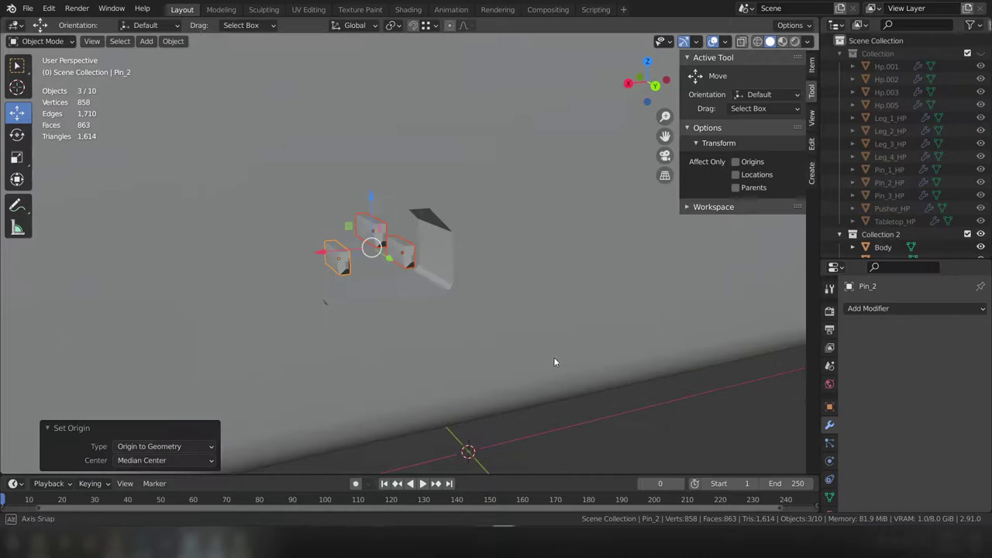
key("ctrl+Page_Down")
key("ctrl+Page_Down")
key("ctrl+Page_Down")
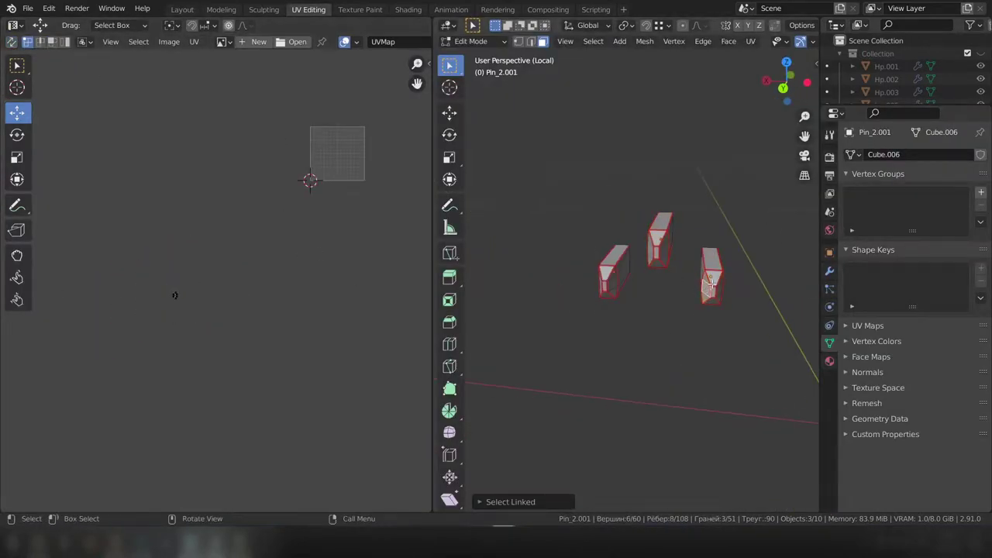
left_click(275, 246)
key("r")
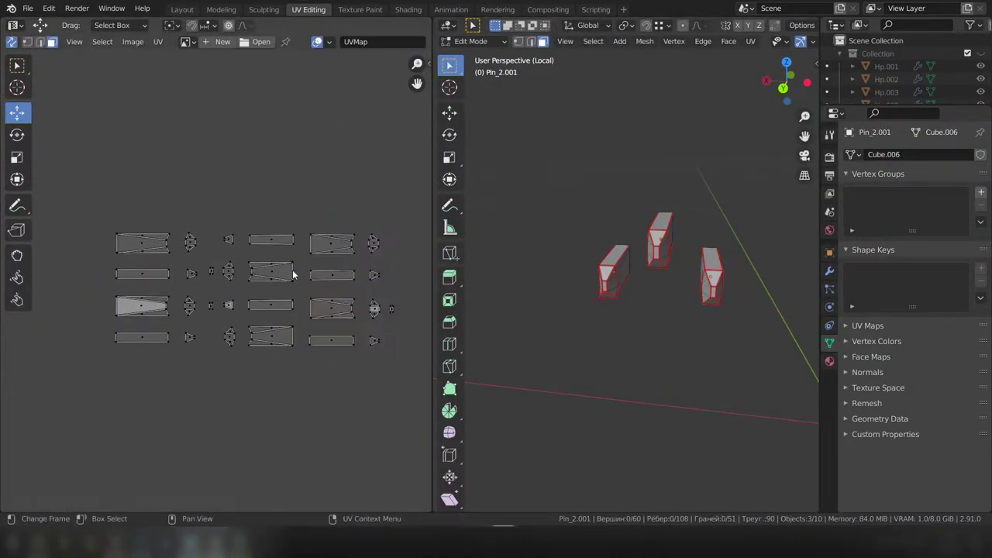
left_click(273, 287)
left_click_drag(200, 206, 302, 327)
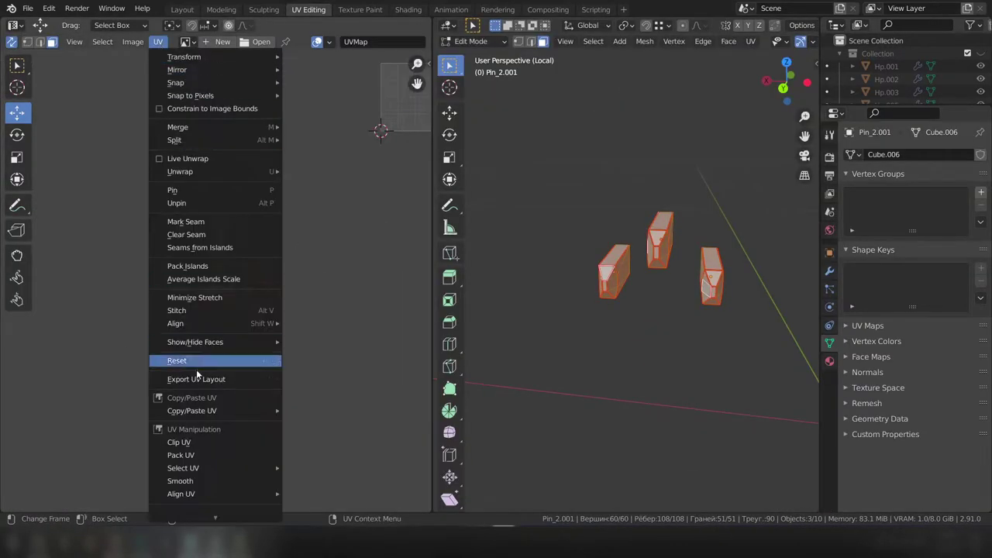
left_click(217, 280)
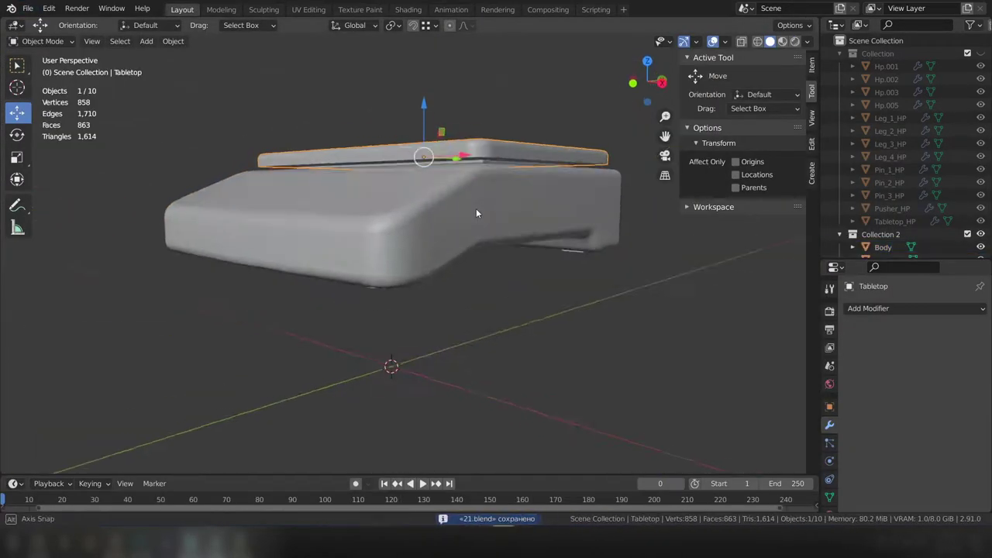
- Unwrap all of the Tabletop's faces into UV islands and export the meshes as mt_lp.fbx
left_click(308, 9)
key("a")
left_click(158, 41)
left_click(183, 358)
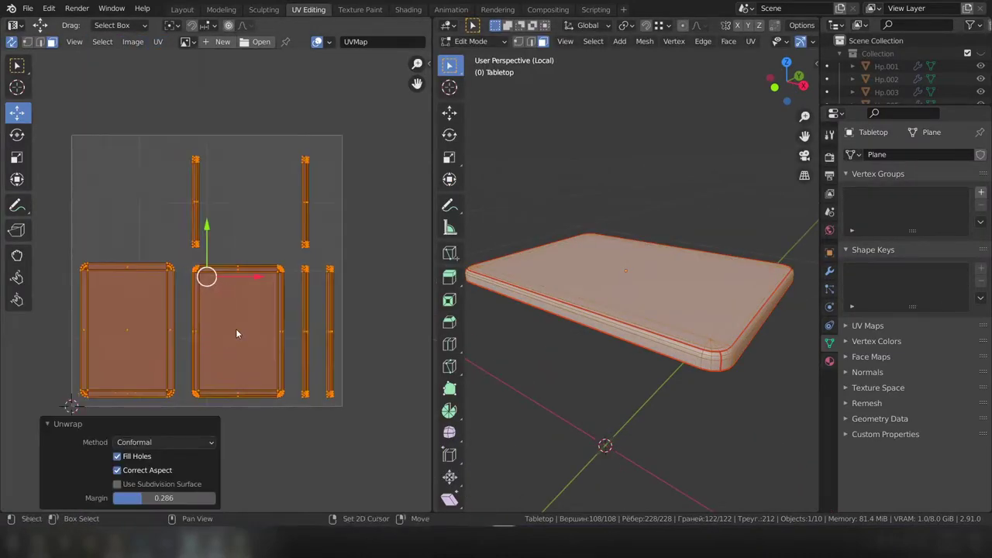
left_click(284, 341)
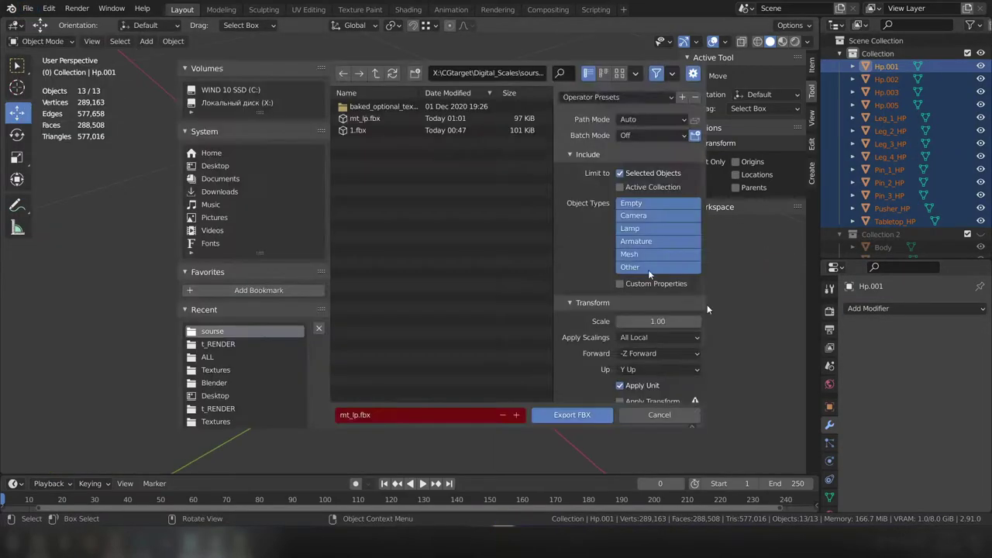
left_click(373, 118)
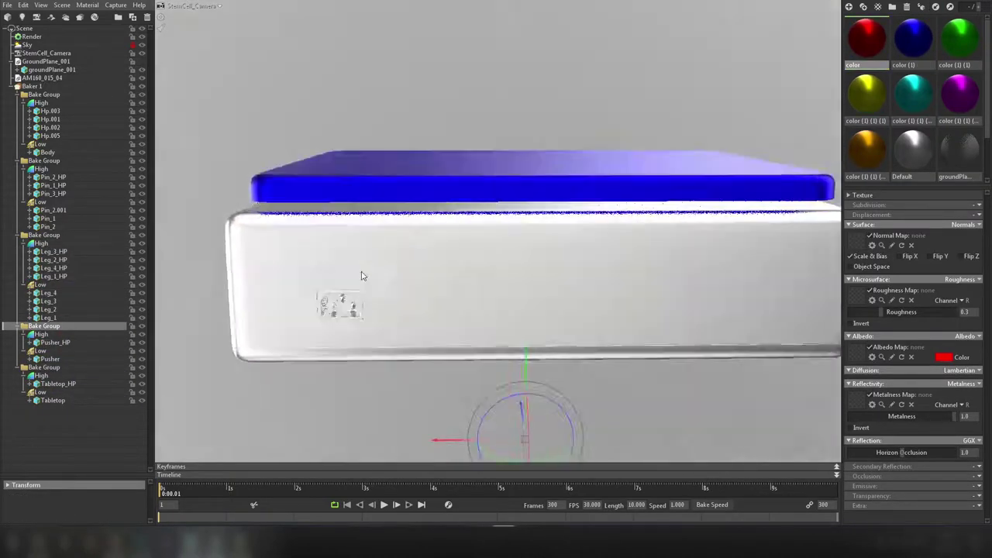
- Give the high-poly parts flat ID colours: green body, magenta buttons, cyan base, yellow legs
mouse_move(958, 34)
left_mouse_down()
mouse_move(101, 127)
mouse_move(88, 137)
left_mouse_up()
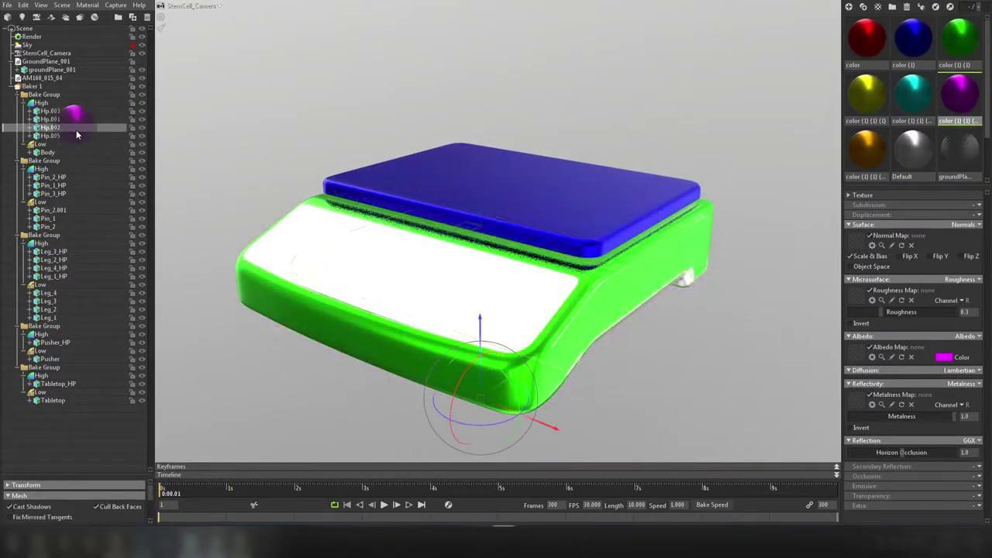
left_click_drag(958, 90, 76, 130)
left_click_drag(912, 91, 50, 127)
left_click_drag(496, 310, 626, 337)
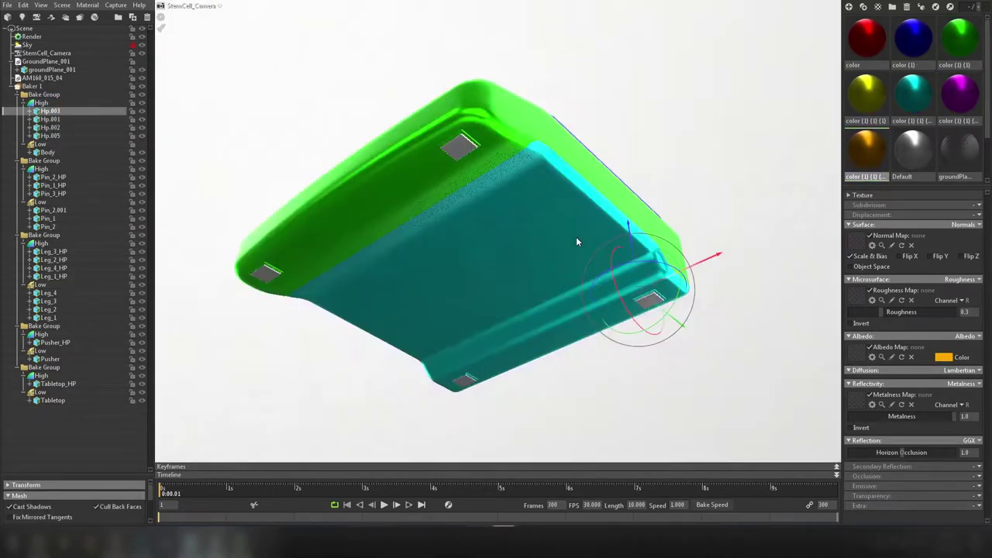
left_click_drag(575, 236, 731, 264)
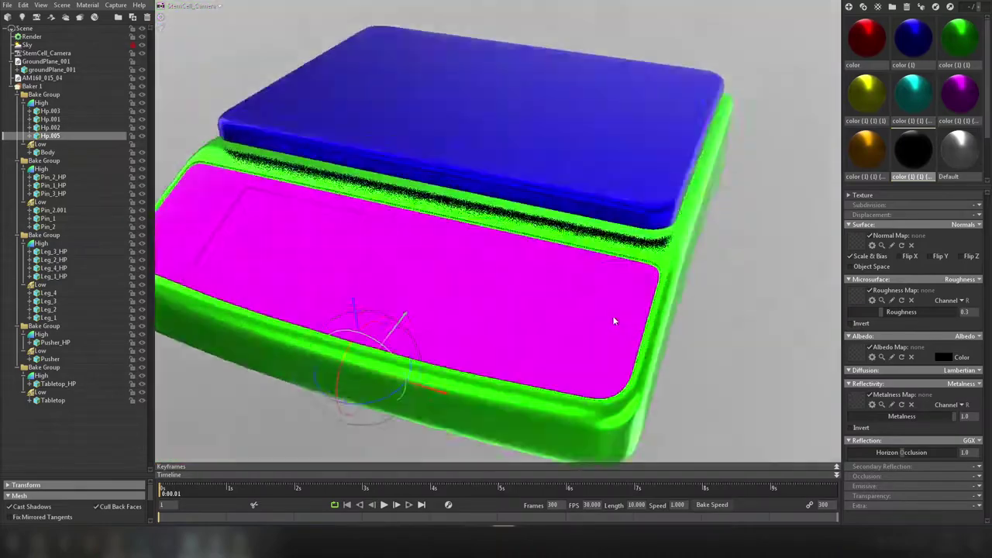
left_click(40, 144)
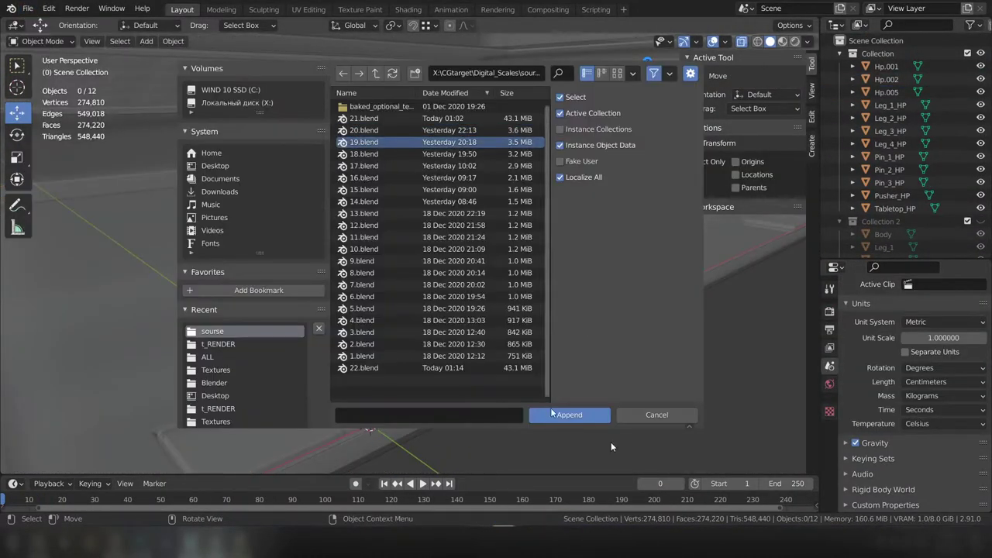
- Append Hp.003 from 19.blend and frame the socket in Edit Mode
double_click(374, 142)
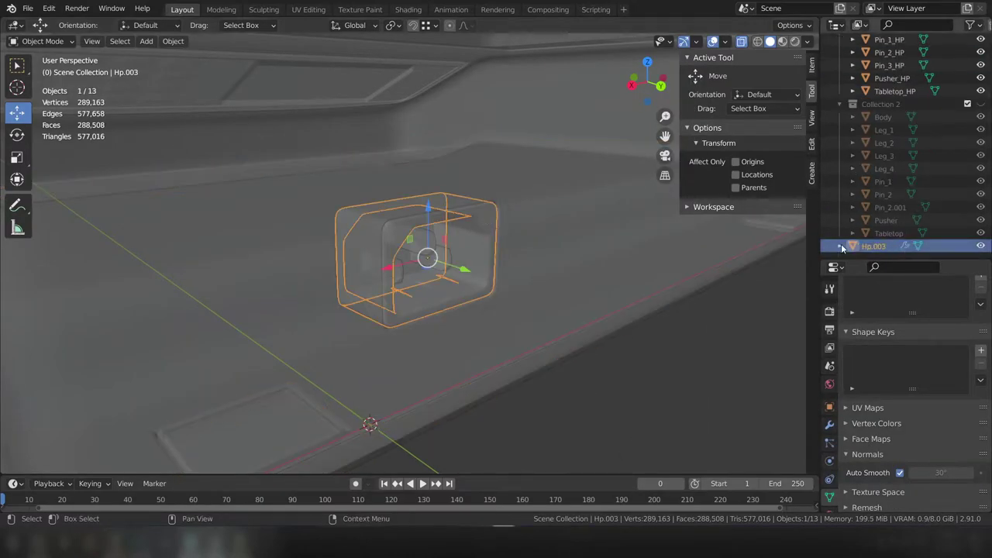
key("Tab")
key("KP_Decimal")
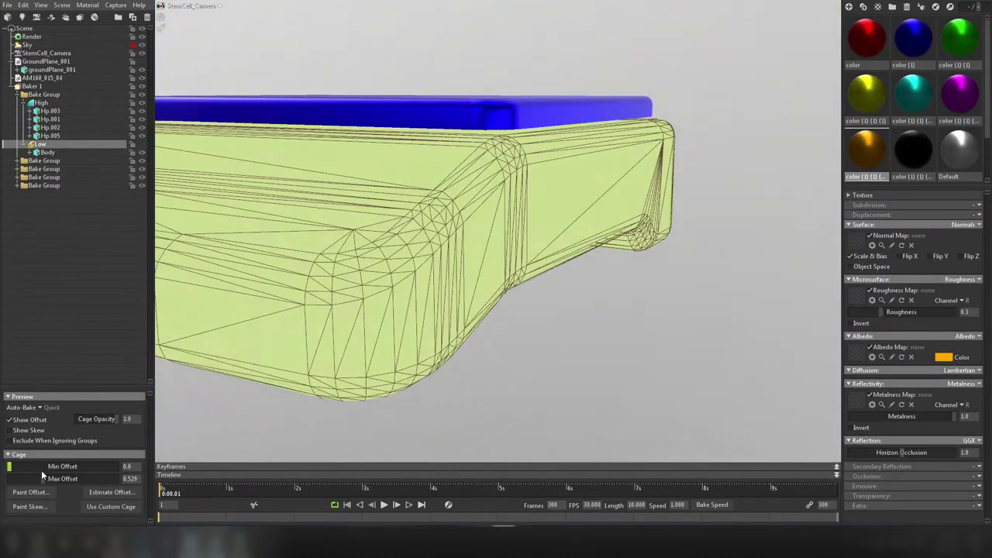
- Lower the Low group's cage Max Offset to about 0.493 and check it from another angle
left_click_drag(42, 479, 37, 478)
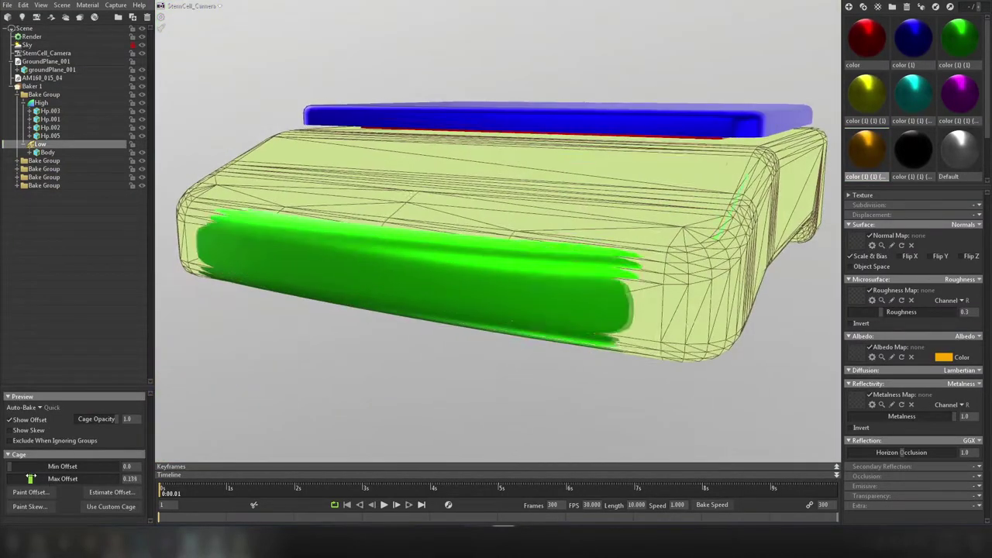
left_click_drag(460, 173, 478, 278)
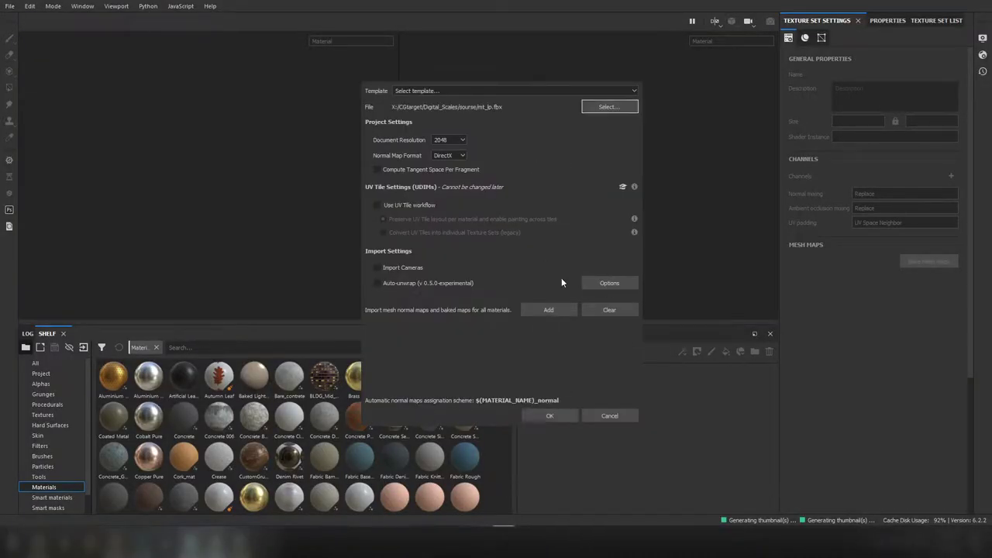
- Create the 2048 project from mt_lp.fbx and zoom in on the side power socket
left_click(548, 419)
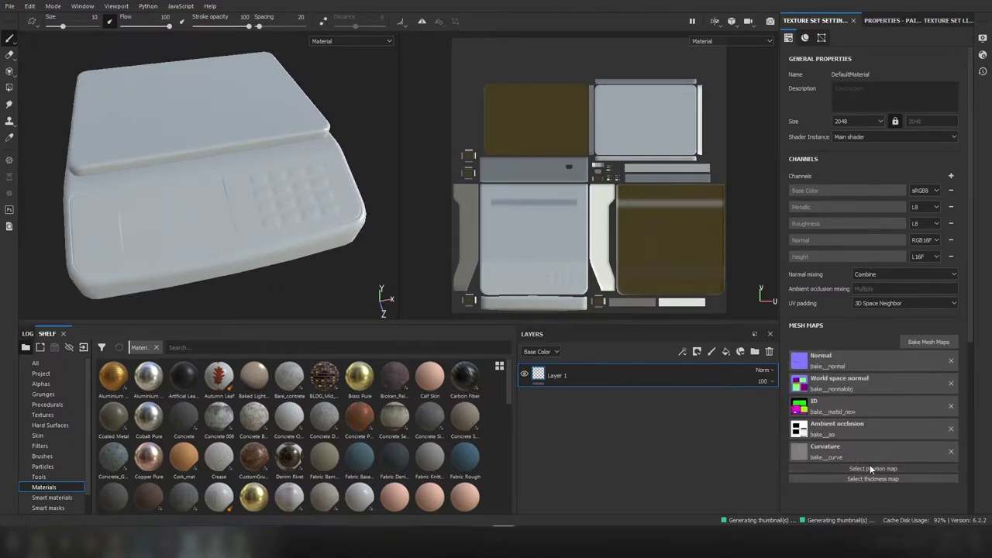
mouse_move(298, 214)
left_mouse_down("alt")
mouse_move(290, 246)
mouse_move(233, 248)
mouse_move(160, 173)
mouse_move(279, 192)
mouse_move(216, 217)
left_mouse_up("alt")
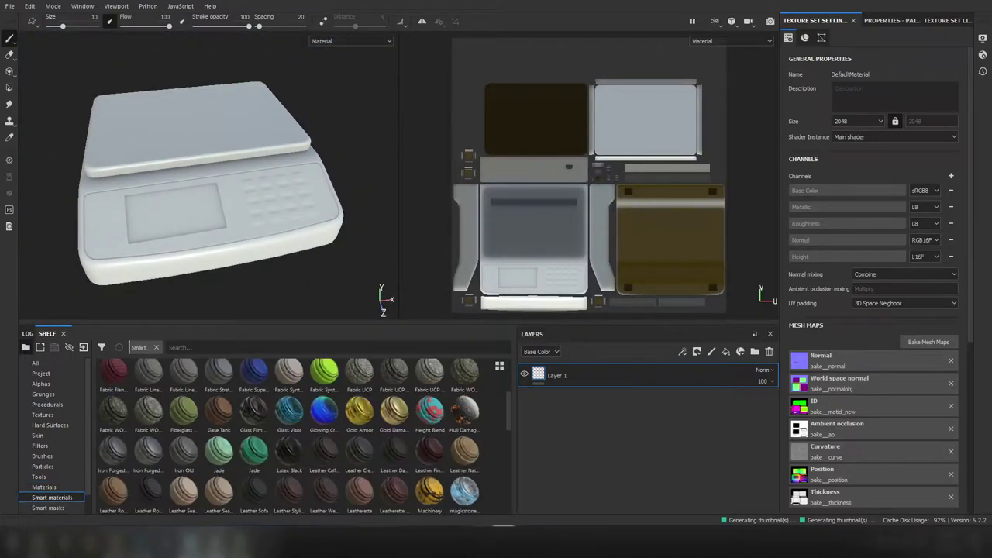
left_click_drag(506, 440, 508, 464)
- Add the Plastic Used Soft smart material masked to an ID colour and turn its red base blue
left_click_drag(448, 412, 619, 379)
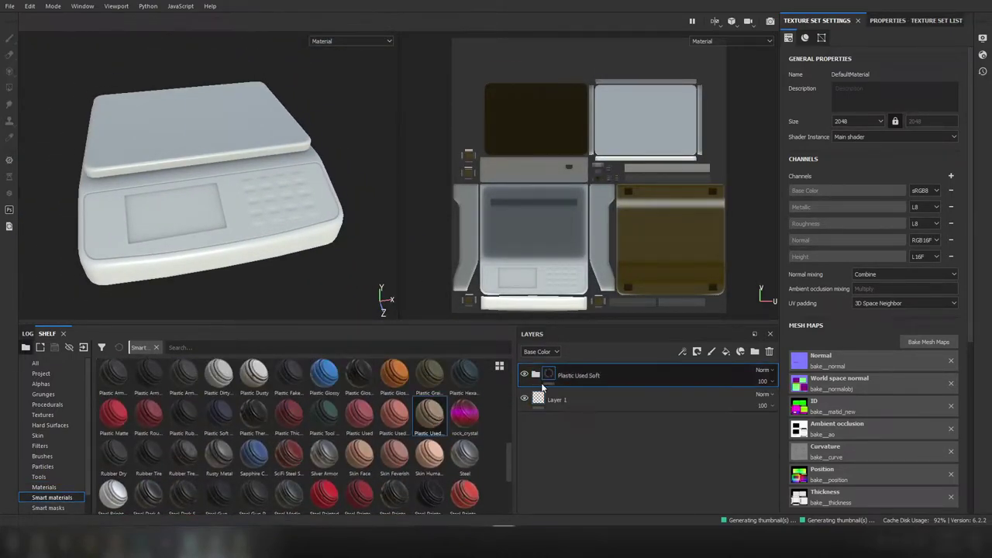
left_click(949, 140)
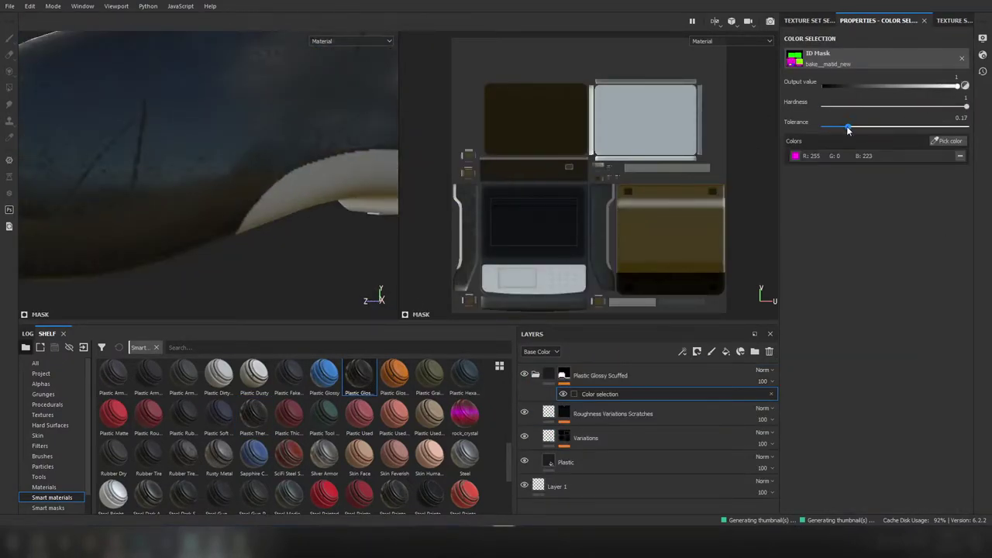
left_click(542, 419)
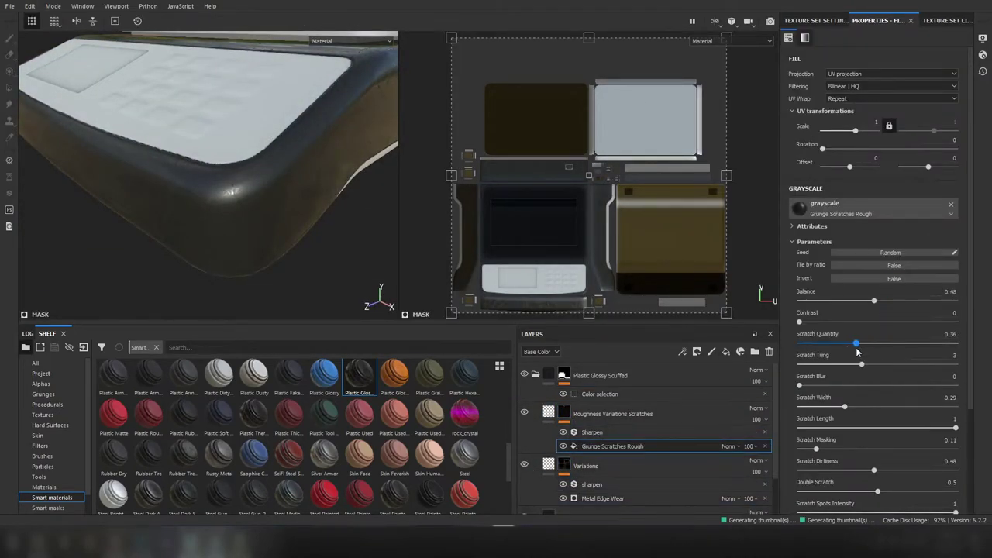
left_click_drag(333, 251, 292, 258, "alt")
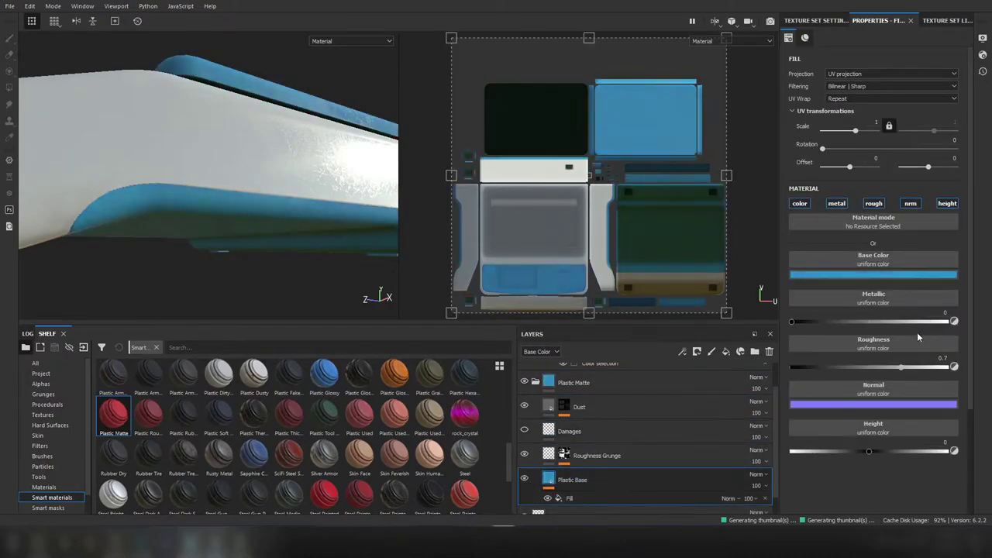
left_click_drag(252, 246, 248, 210, "alt")
right_click_drag(248, 210, 265, 225, "alt")
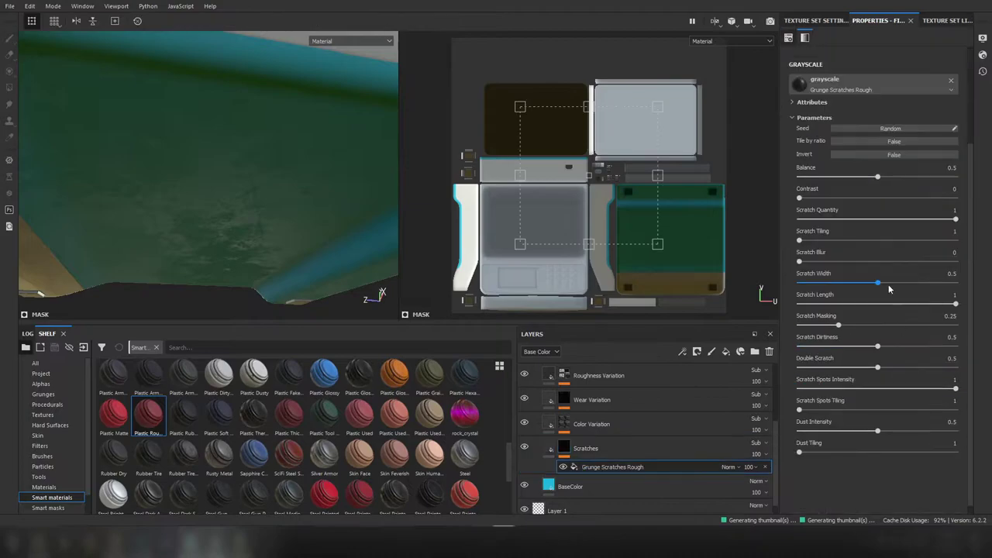
- Darken the Roughness Variation mask's Global Balance and harden the ID mask with 0.39 tolerance
left_click(611, 421)
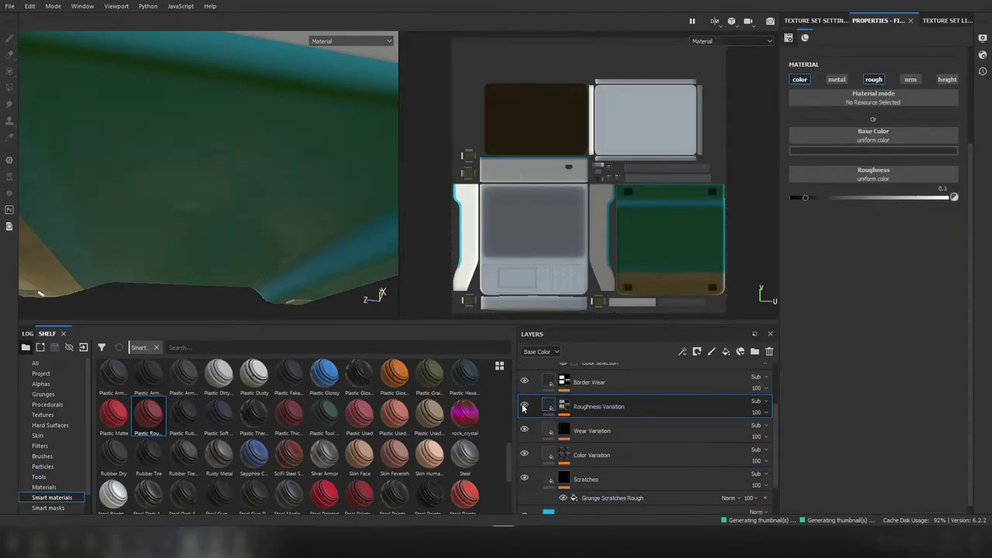
left_click_drag(270, 221, 269, 220, "alt")
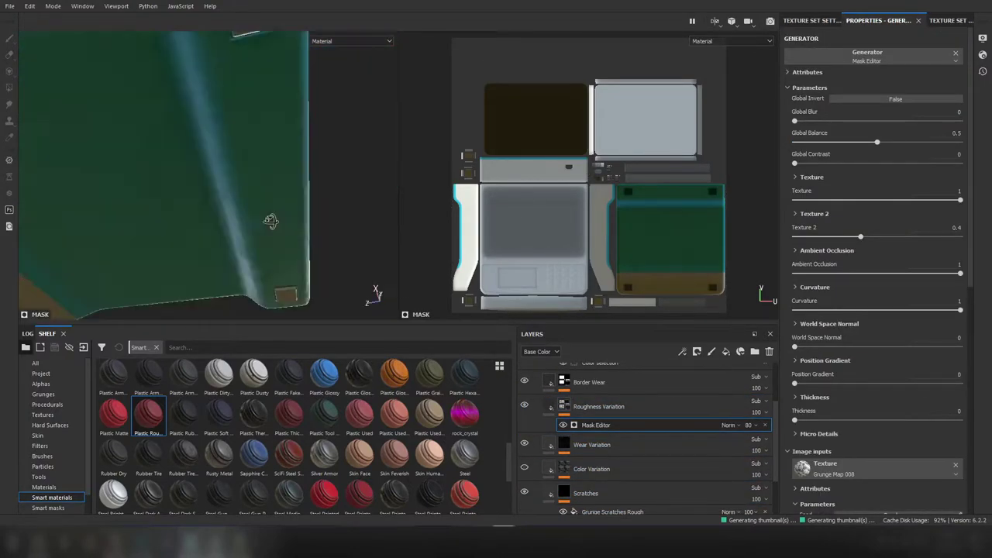
left_click_drag(876, 142, 831, 144)
left_click(552, 408)
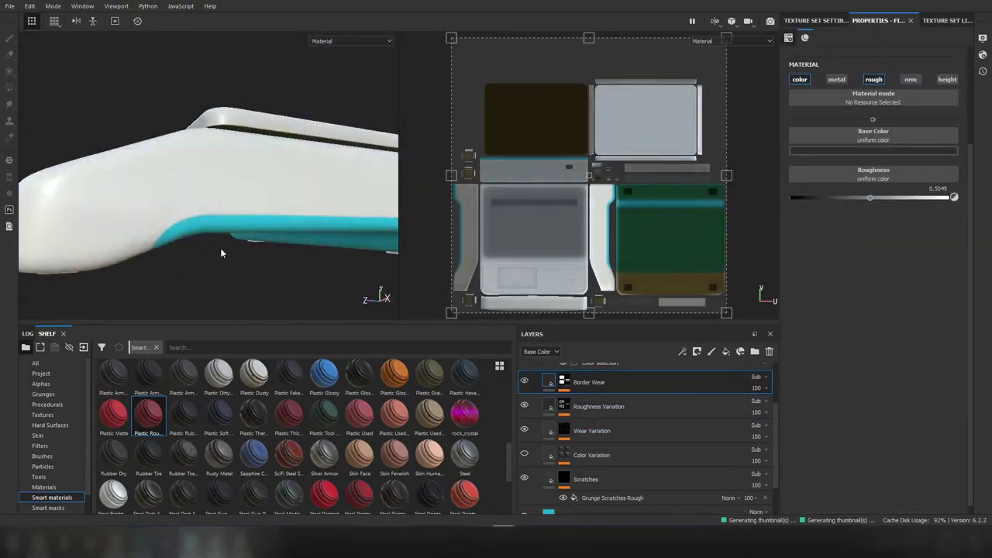
left_click_drag(804, 109, 826, 106)
left_click_drag(837, 125, 877, 129)
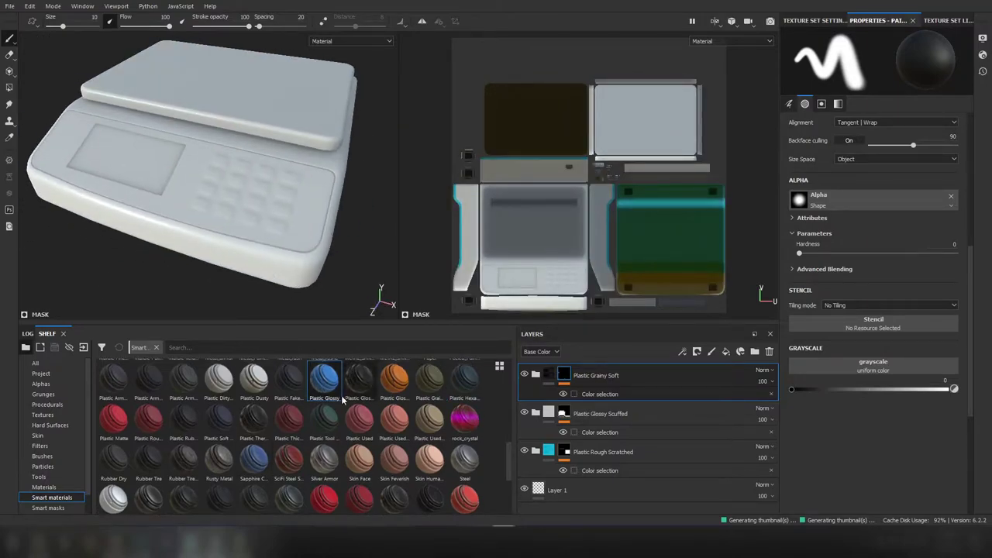
- Add the Plastic Rough Scratched smart material to the stack and open its Base Color fill for blue
mouse_move(342, 399)
left_mouse_down()
mouse_move(608, 363)
mouse_move(354, 377)
left_mouse_up()
scroll(316, 458, "up", 5)
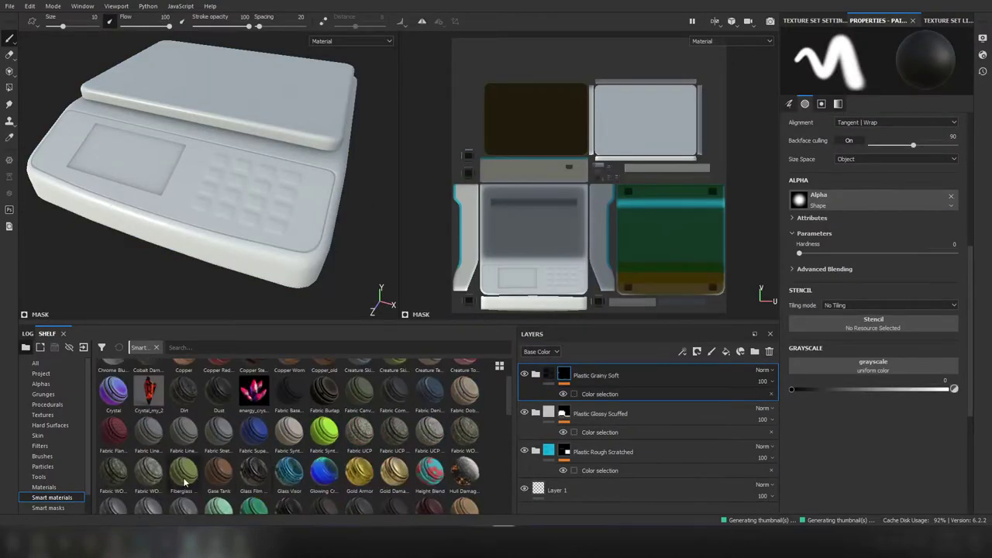
scroll(184, 482, "down", 2)
left_click_drag(289, 449, 605, 411)
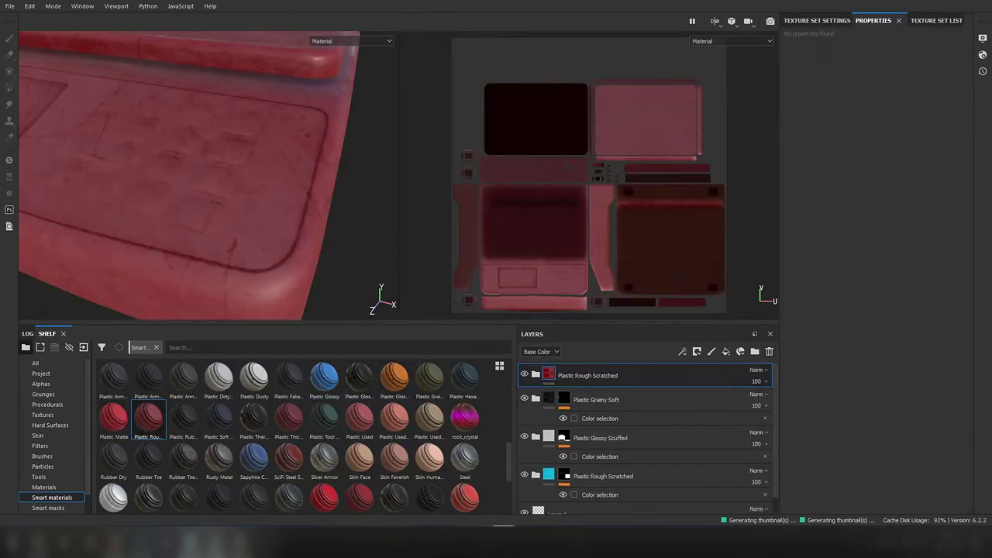
scroll(273, 246, "up", 2)
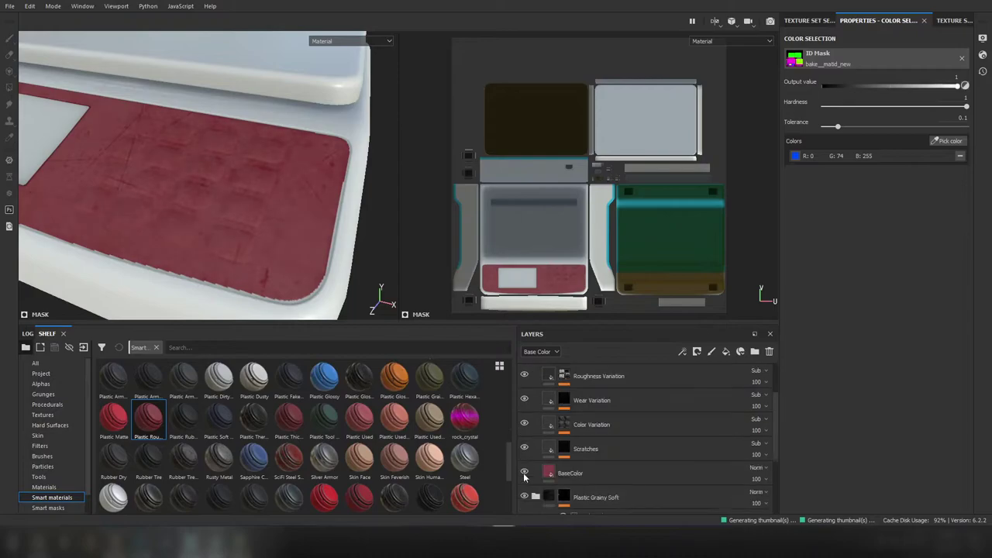
left_click(542, 474)
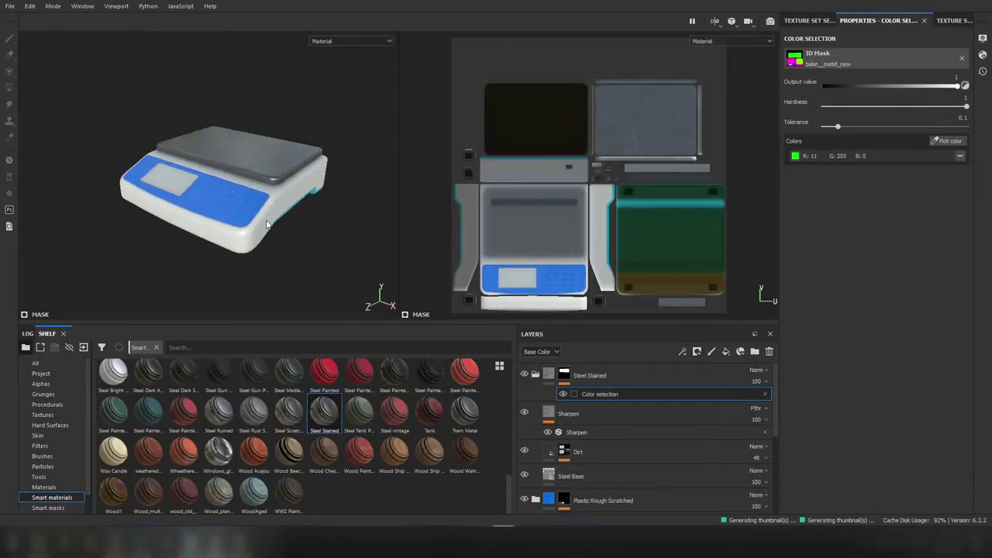
- Frame the top tray and remove the Steel 003 material from the Steel Base fill
left_click_drag(285, 248, 250, 207, "alt")
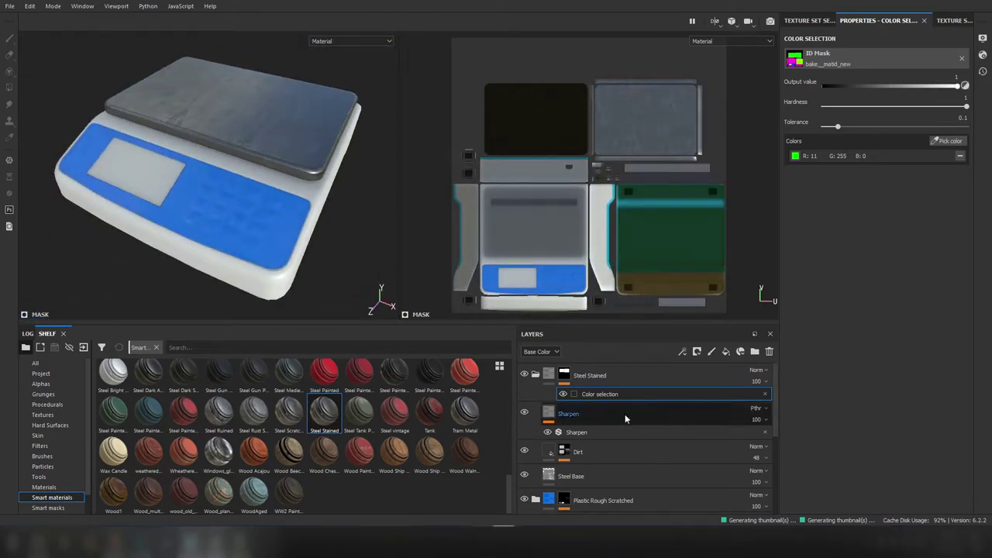
left_click(604, 476)
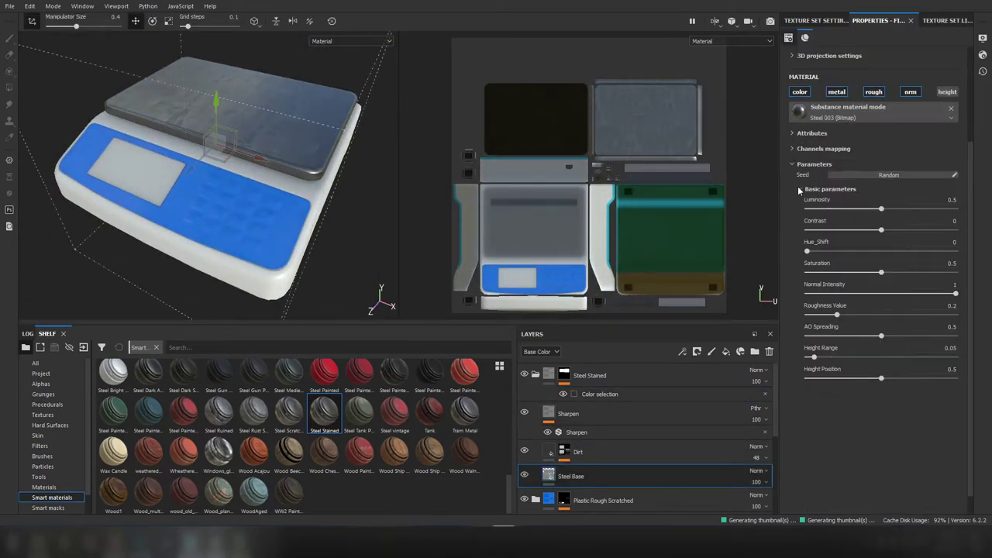
left_click(523, 455)
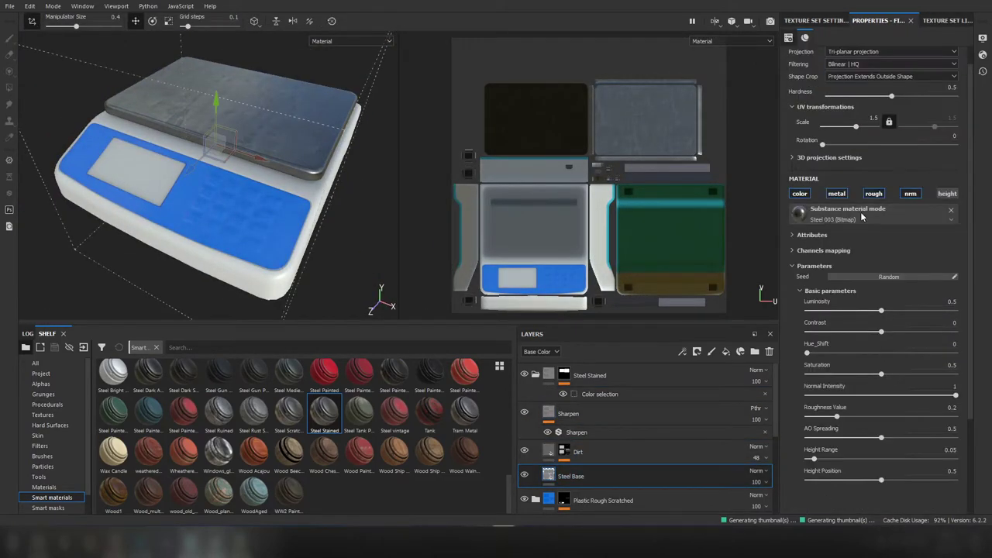
key("f")
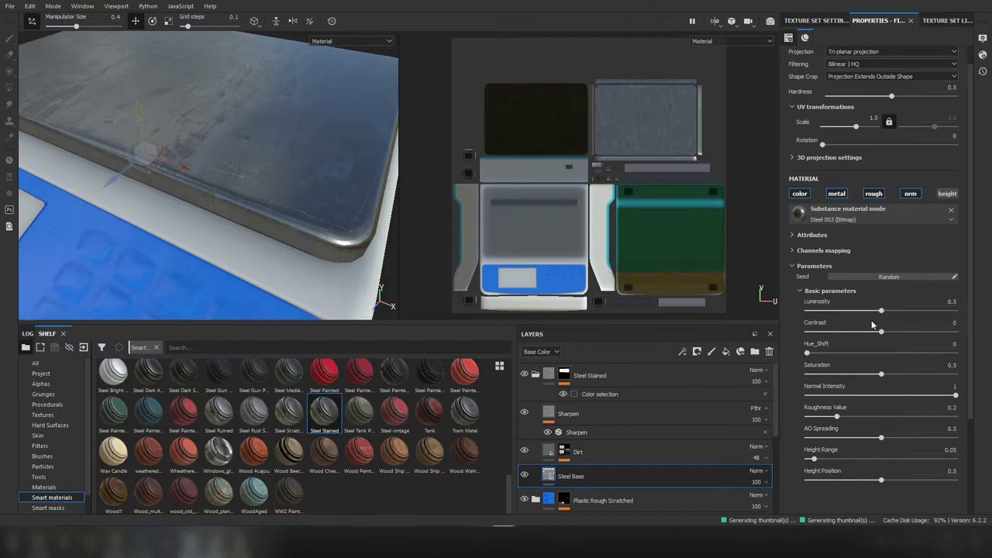
left_click(951, 210)
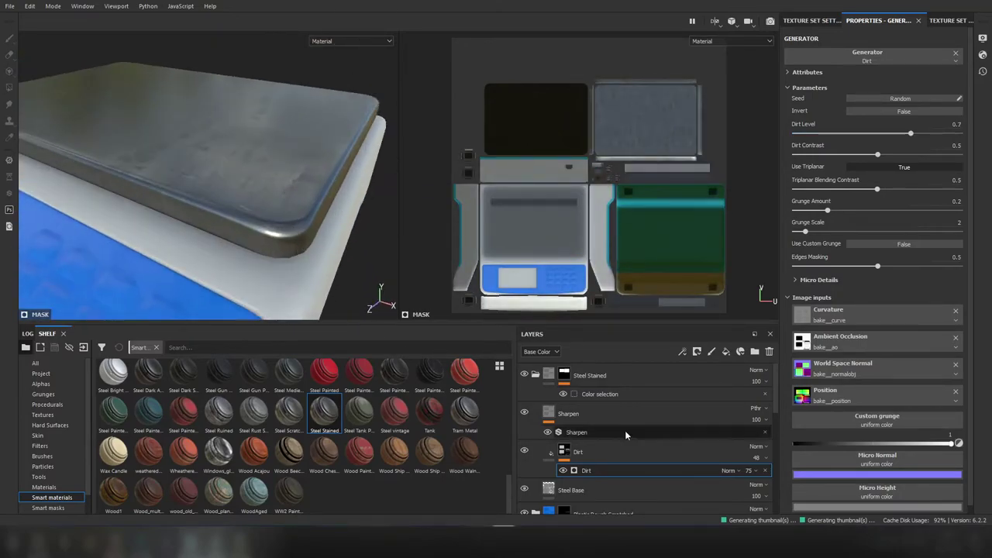
- Adjust the Steel Base layer's opacity toward 45 and review the tray's metallic look
scroll(626, 436, "down", 1)
left_click(594, 428)
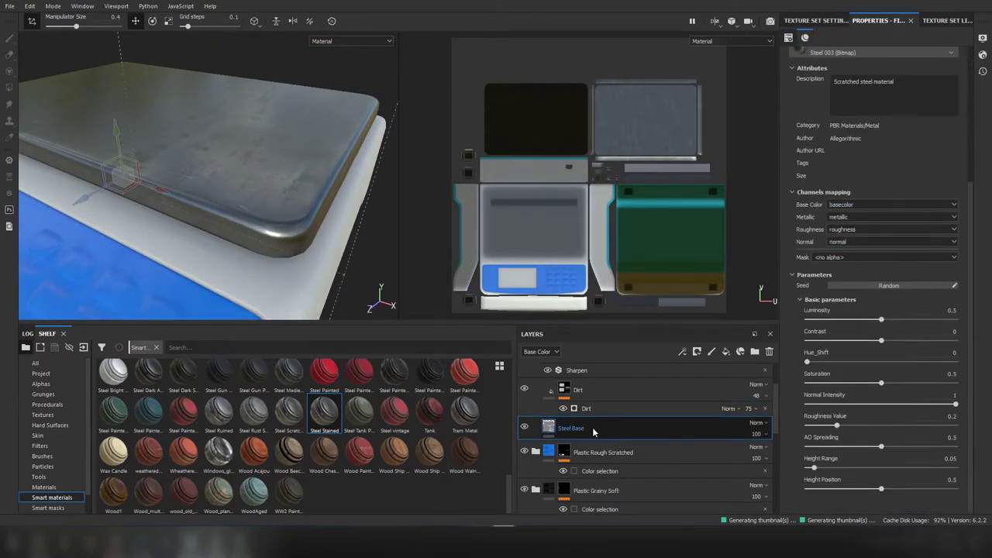
mouse_move(755, 433)
left_mouse_down()
mouse_move(770, 458)
mouse_move(783, 458)
mouse_move(770, 458)
left_mouse_up()
key("c")
key("m")
key("ctrl+z")
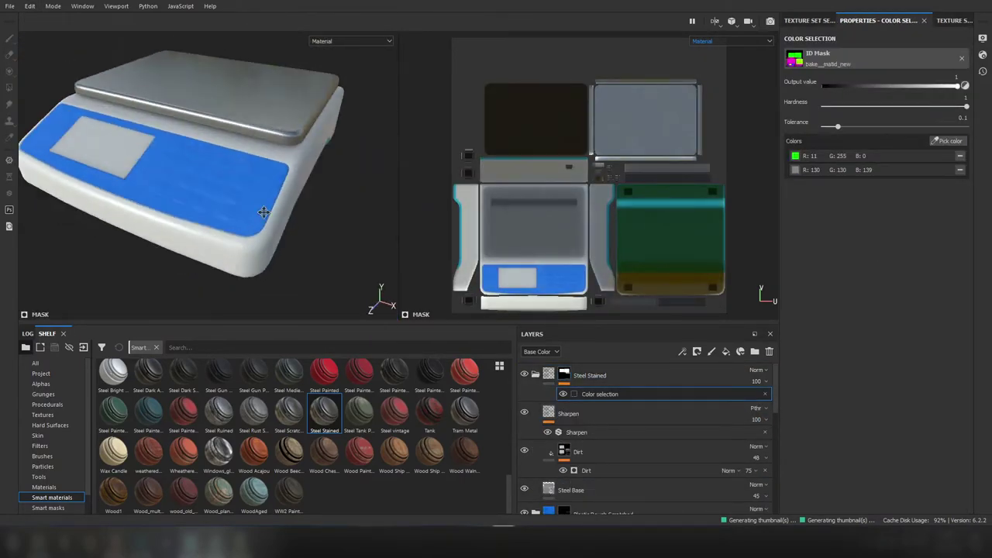
left_click_drag(358, 283, 282, 206, "alt")
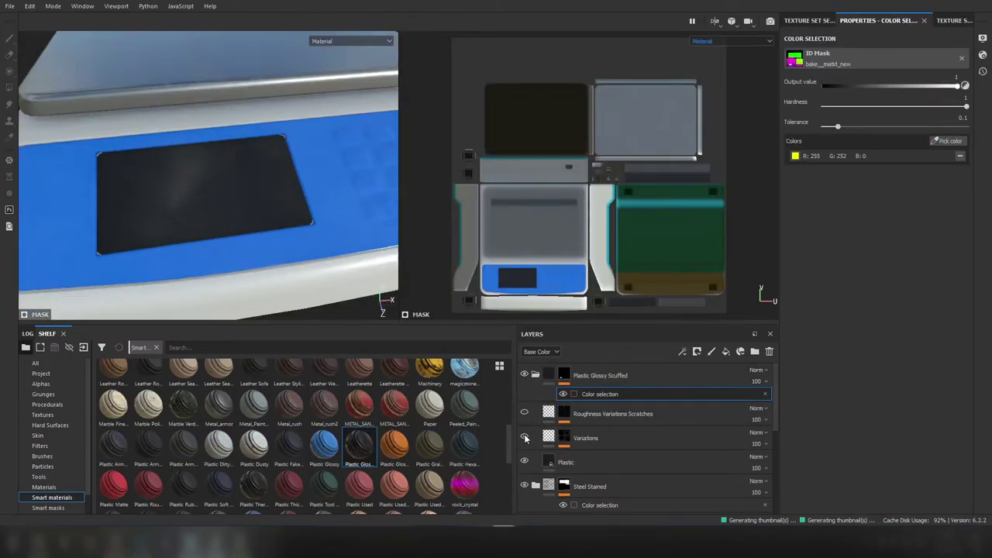
- Mask the display plastic to the display's ID colours with hardness 0.15, then view the power socket
left_click(542, 462)
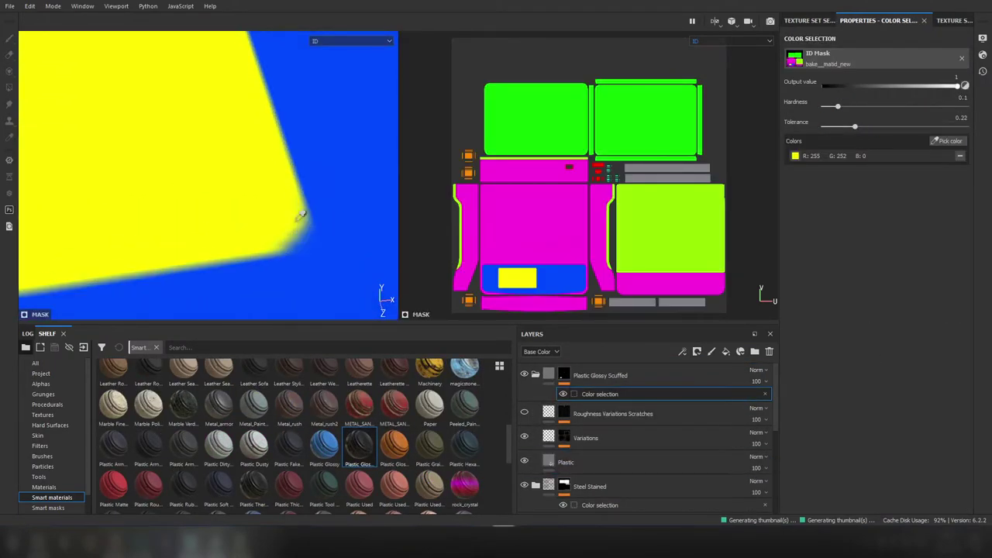
left_click(303, 188)
left_click(292, 222)
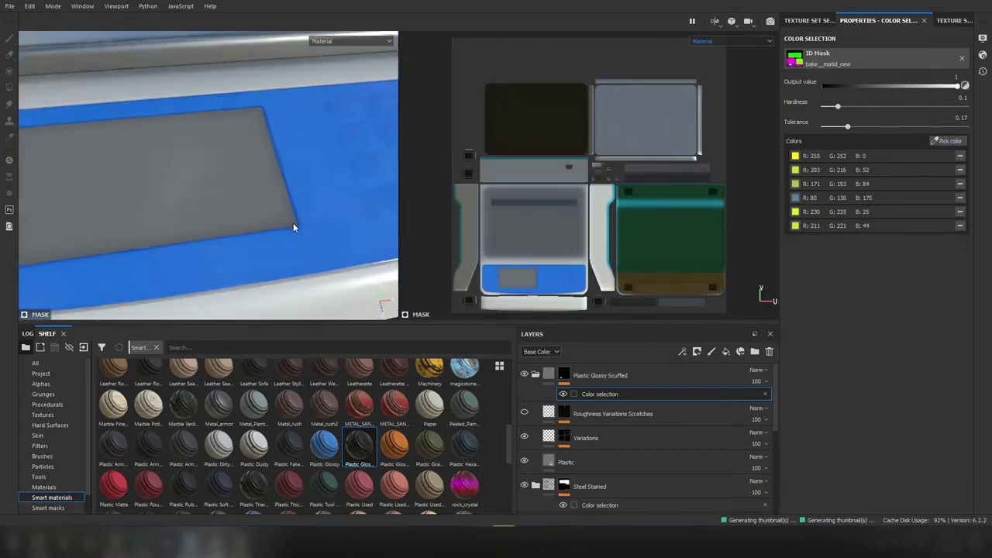
left_click(310, 211)
left_click_drag(836, 106, 846, 109)
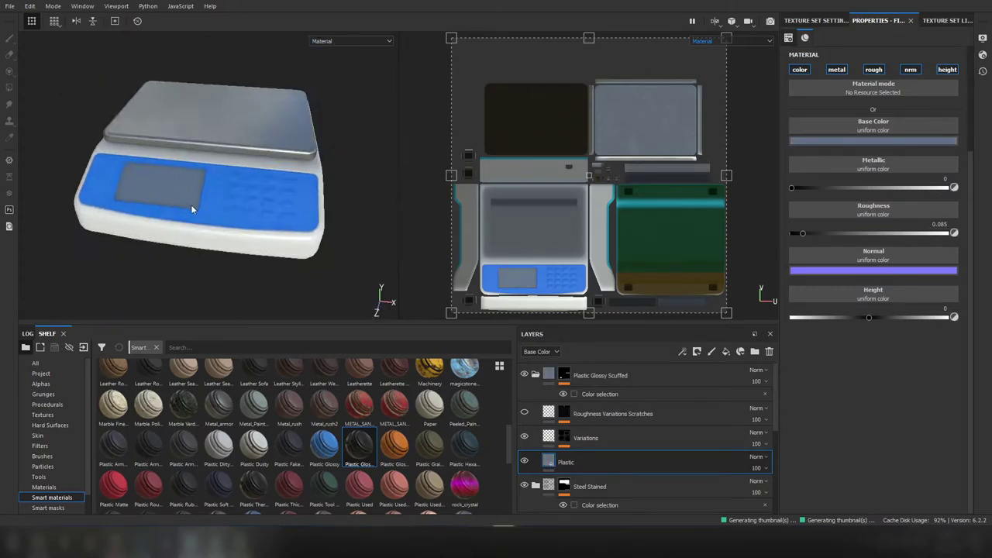
left_click_drag(226, 215, 170, 184, "alt")
mouse_move(171, 183)
right_mouse_down("alt")
mouse_move(155, 234)
mouse_move(219, 239)
mouse_move(21, 96)
right_mouse_up("alt")
- Bring up the materials library and the Scratches layer of the aluminium pins
left_click(43, 487)
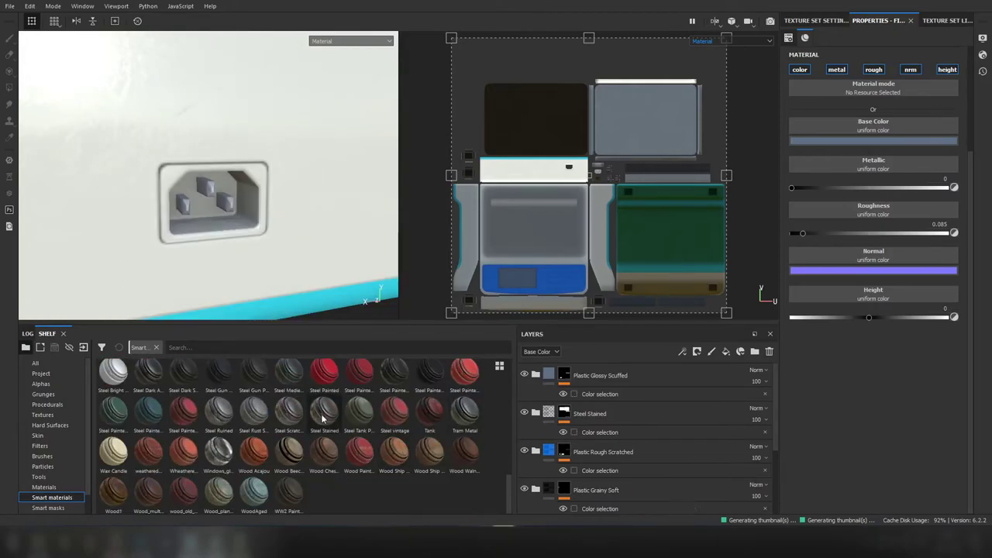
left_click(564, 375)
scroll(394, 455, "up", 5)
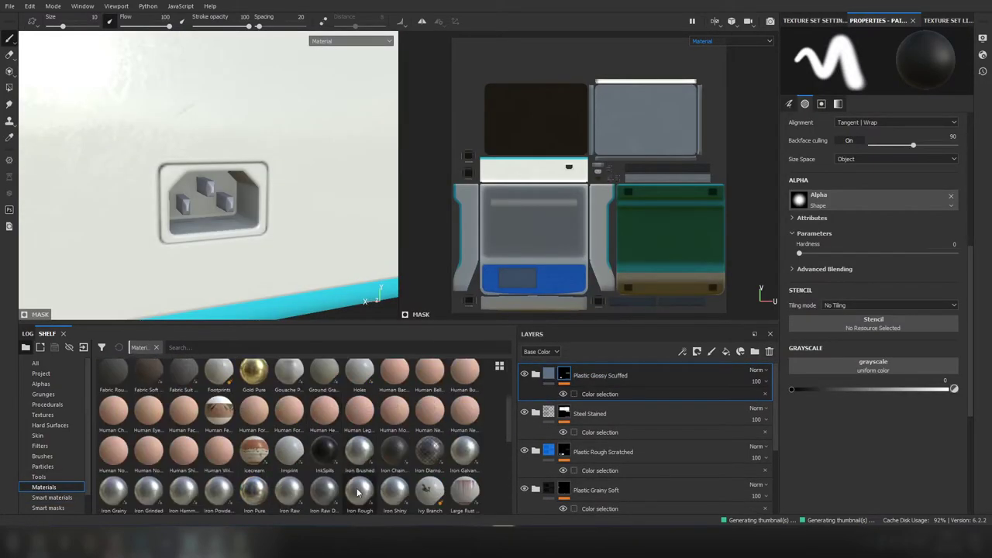
scroll(224, 242, "up", 3)
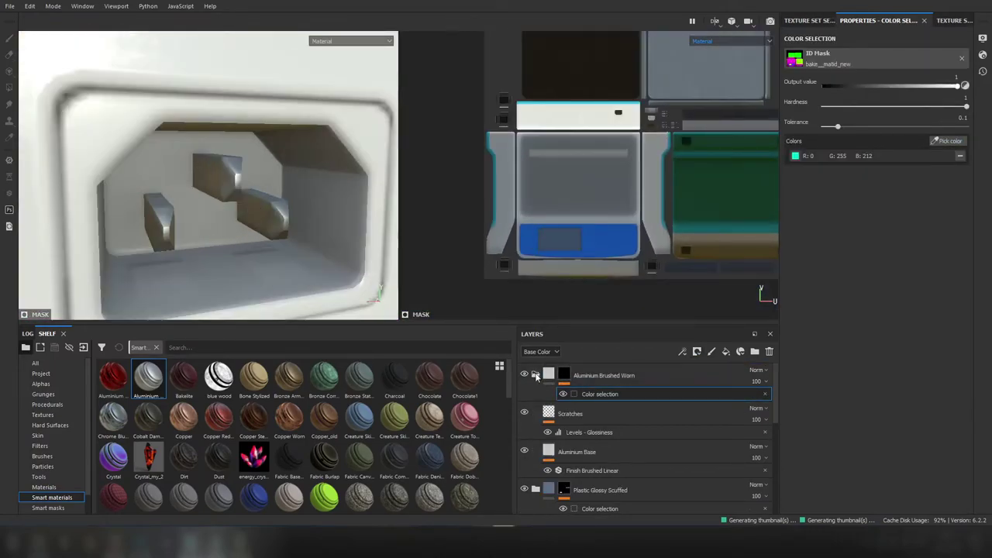
left_click(524, 416)
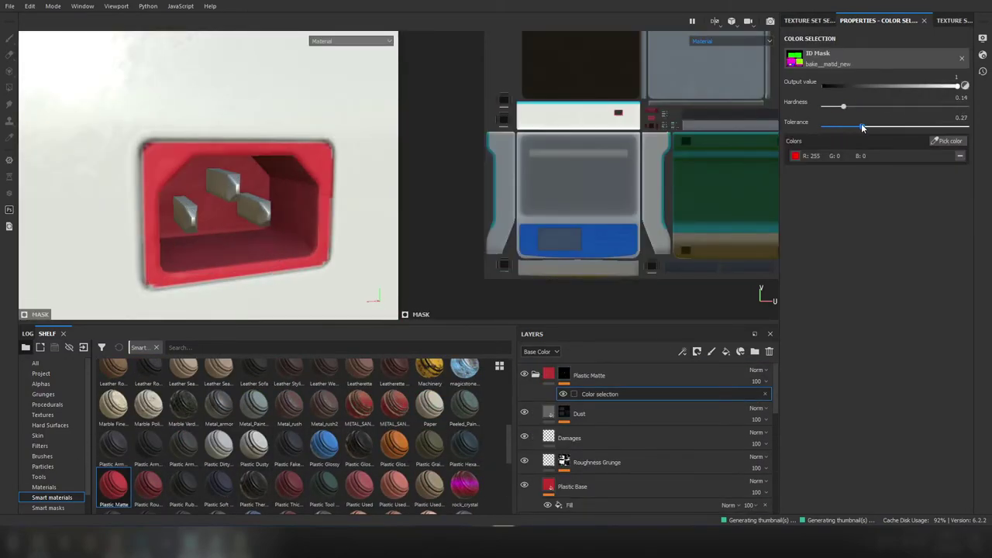
- Set the socket housing mask hardness to 0.15 and lower the aluminium roughness for shinier pins
left_click(578, 486)
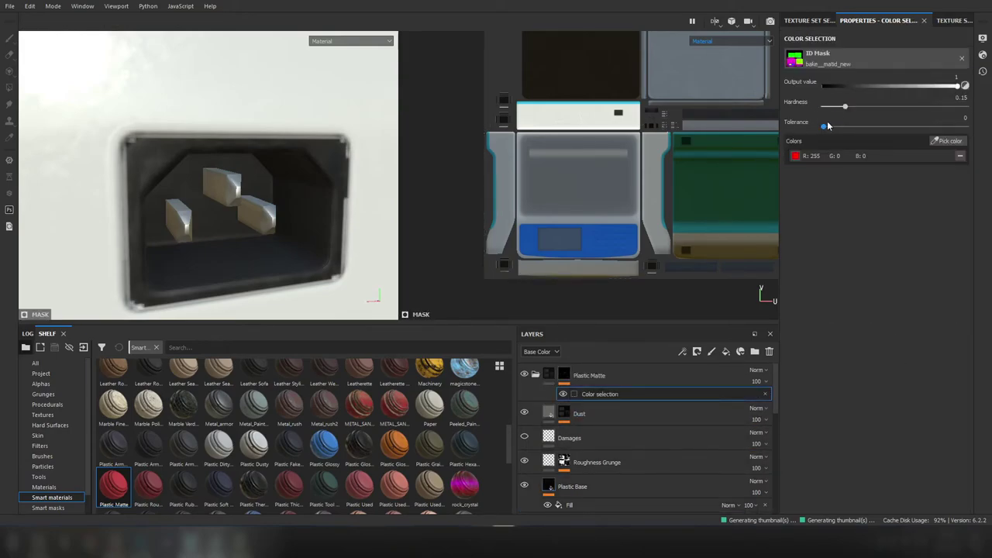
left_click_drag(830, 115, 845, 107)
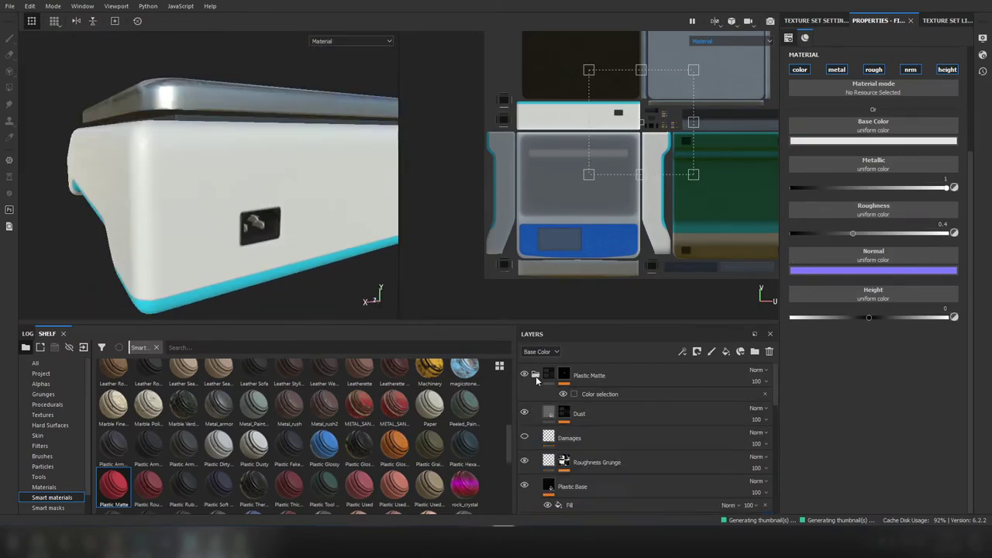
left_click_drag(852, 232, 827, 233)
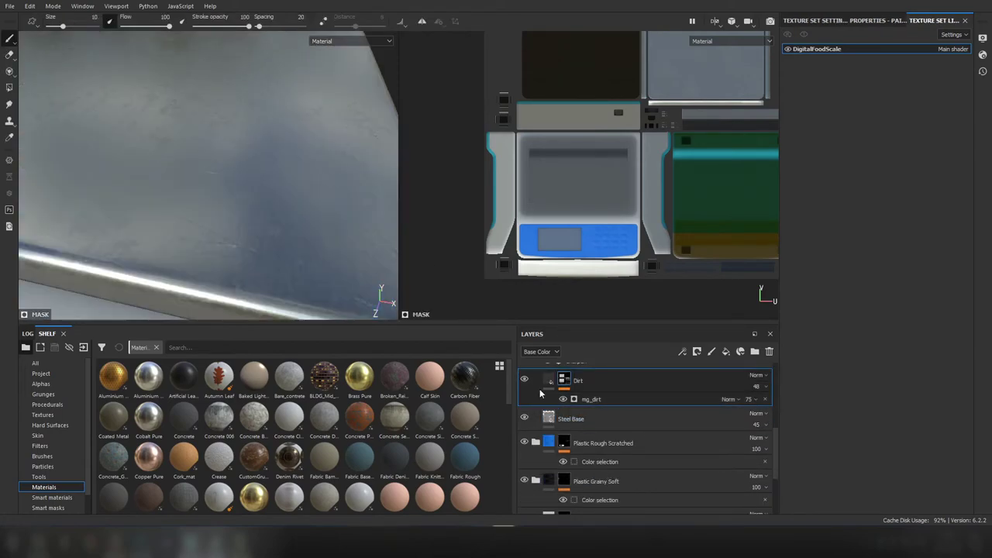
- Hide the tray's Sharpen layer and give Steel Base subtle bumps with Normal Intensity 0.29
left_click(631, 394)
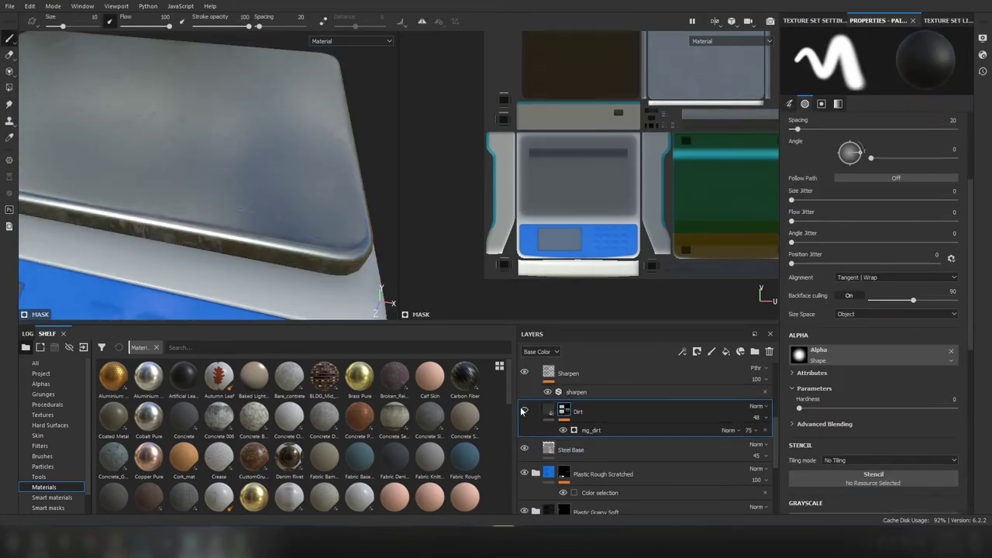
left_click(524, 404)
scroll(687, 408, "down", 1)
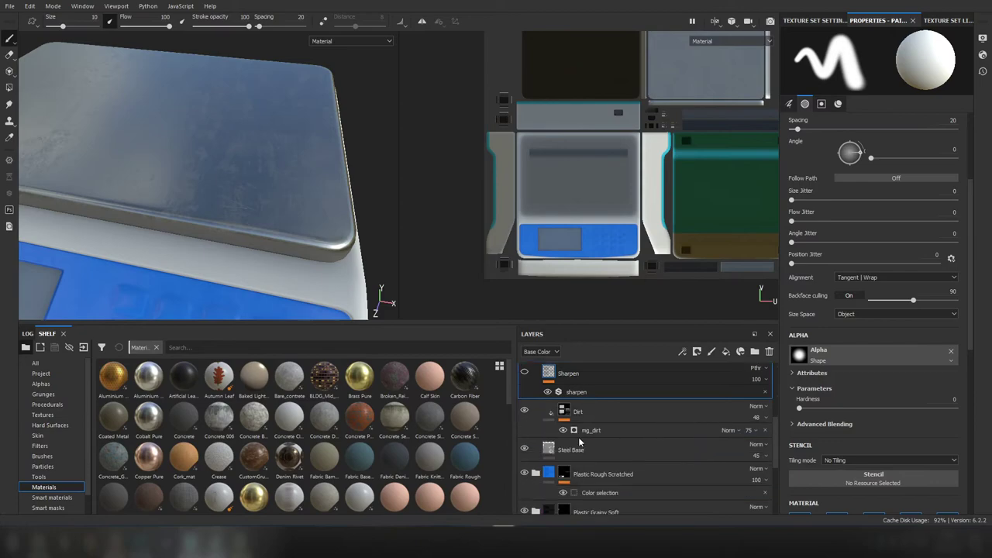
left_click(635, 450)
left_click_drag(807, 356, 848, 355)
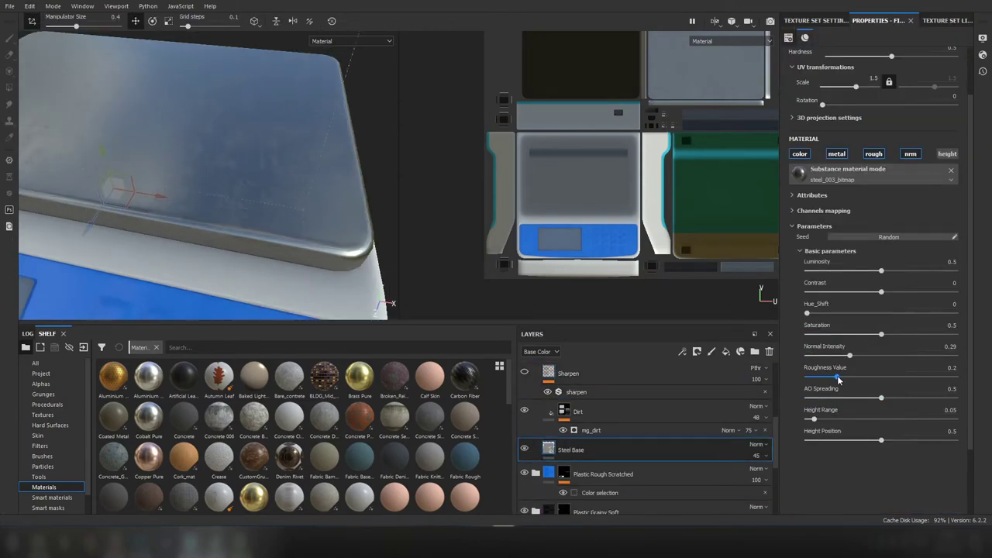